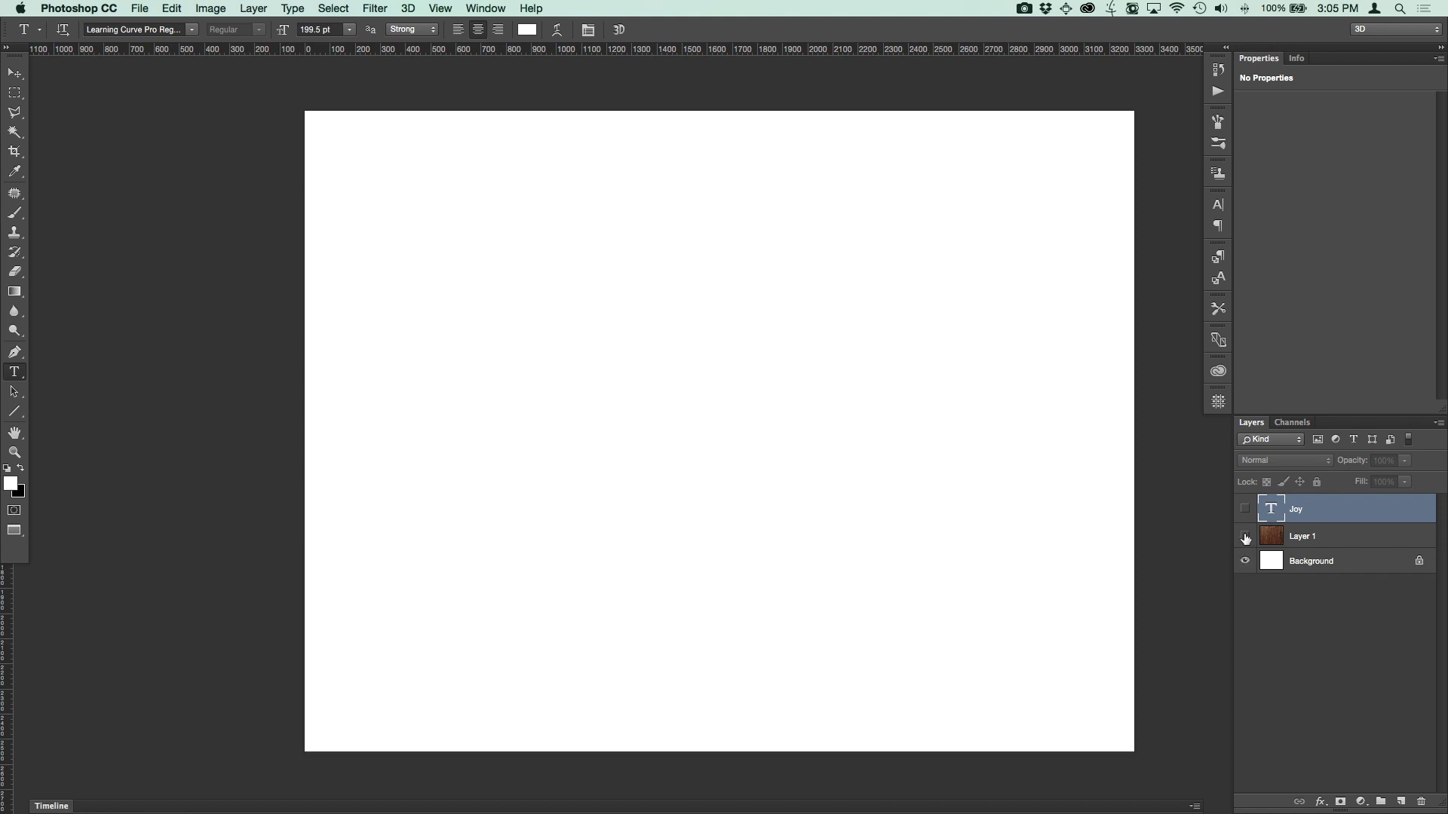
Turn on visibility for the wood-plank Layer 1 and the white Joy text layer
{"action": "left_click", "coordinate": [1244, 536]}
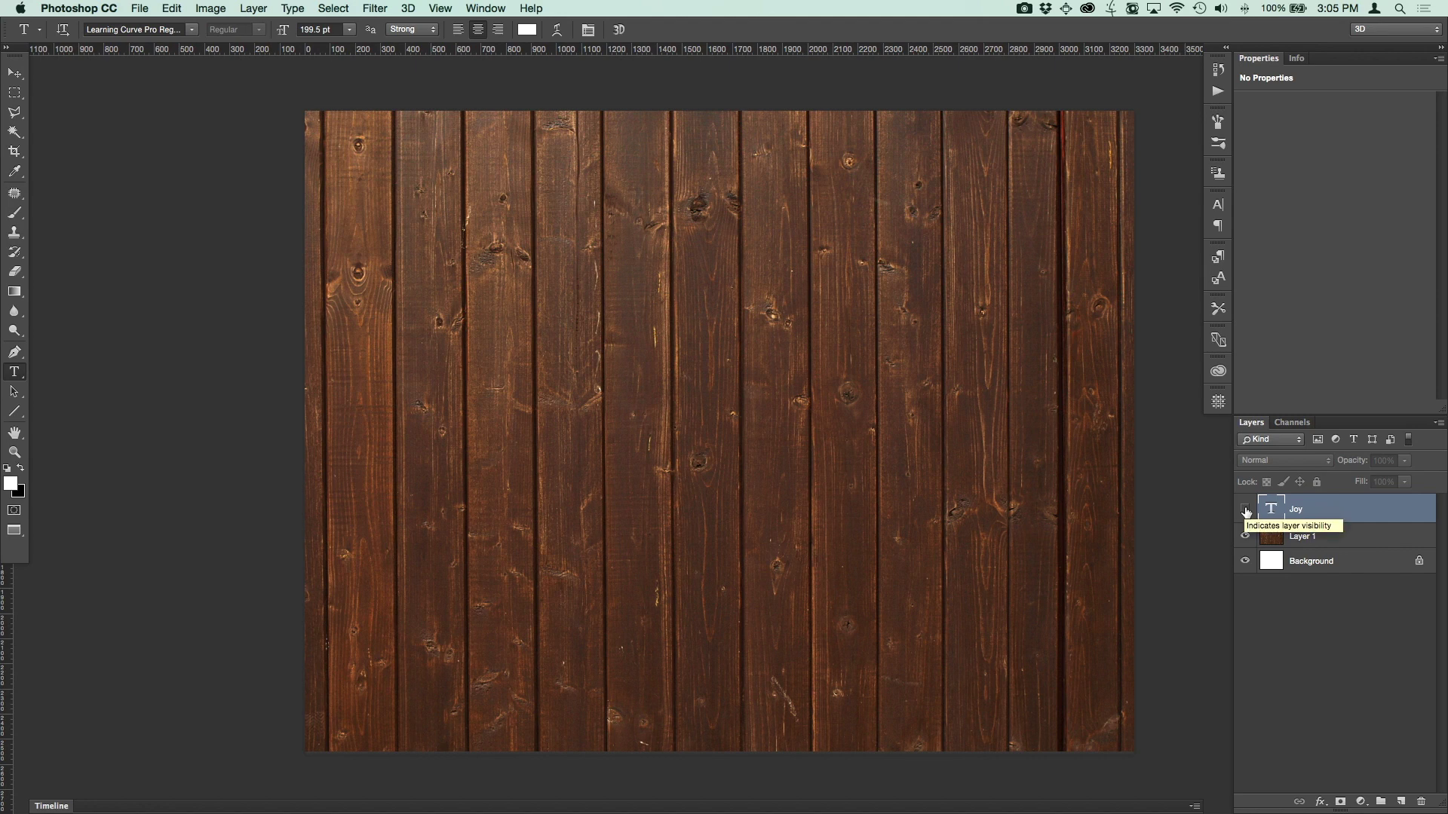
{"action": "left_click", "coordinate": [1245, 510]}
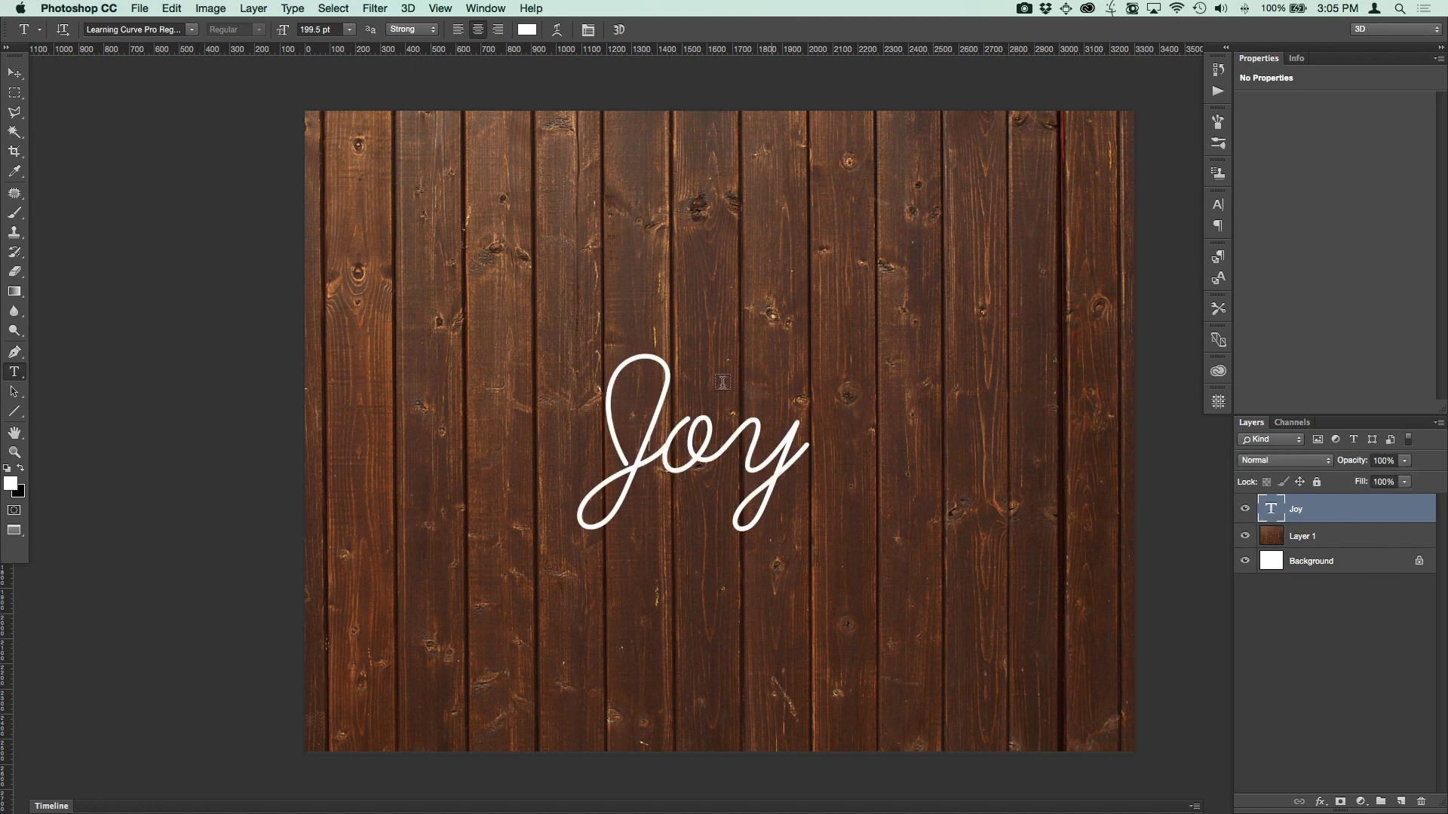
Change all of the Joy text from 199.5 pt to 300 pt and commit the edit
{"action": "left_click", "coordinate": [663, 413]}
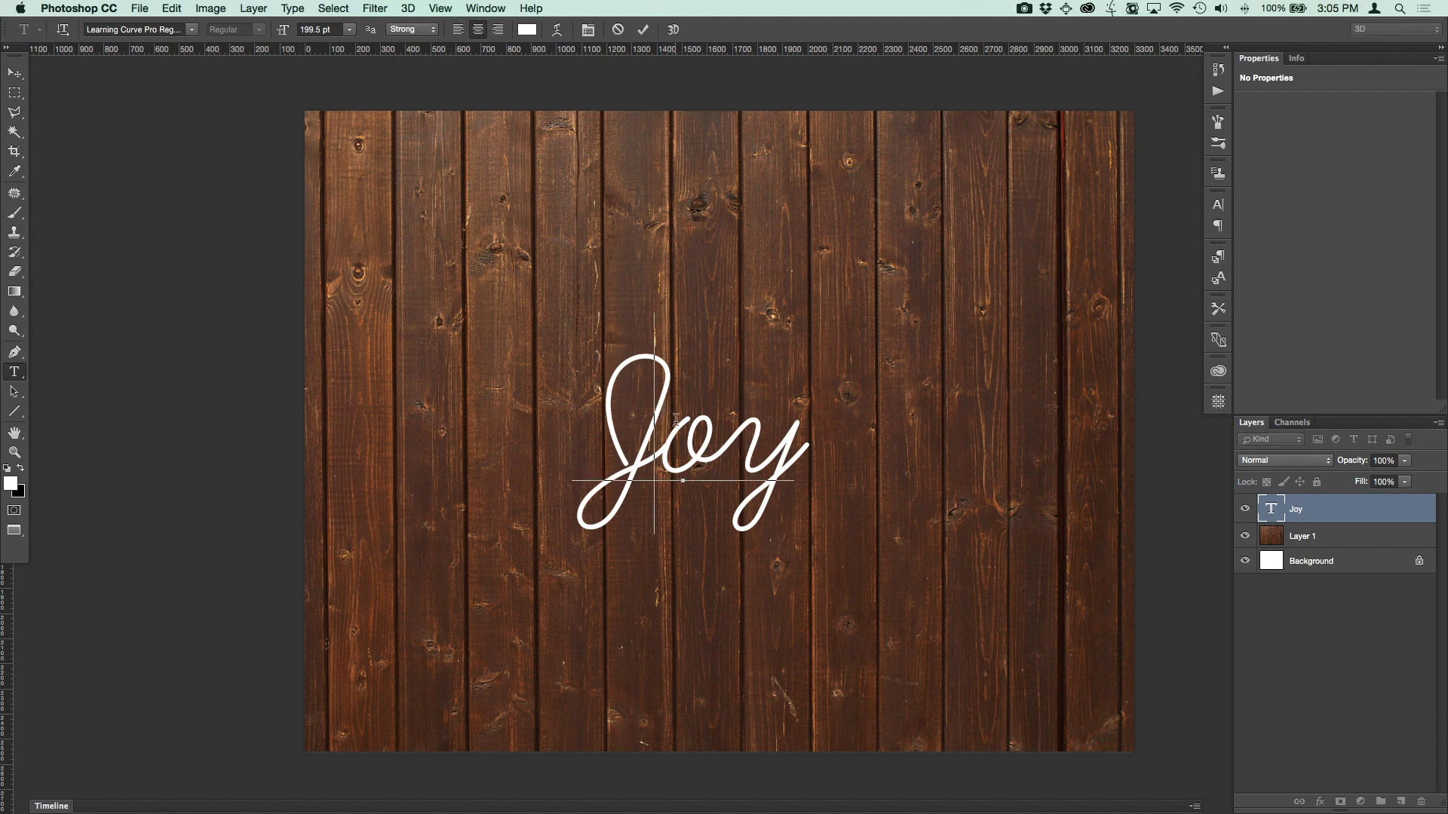
{"action": "left_click", "coordinate": [15, 73]}
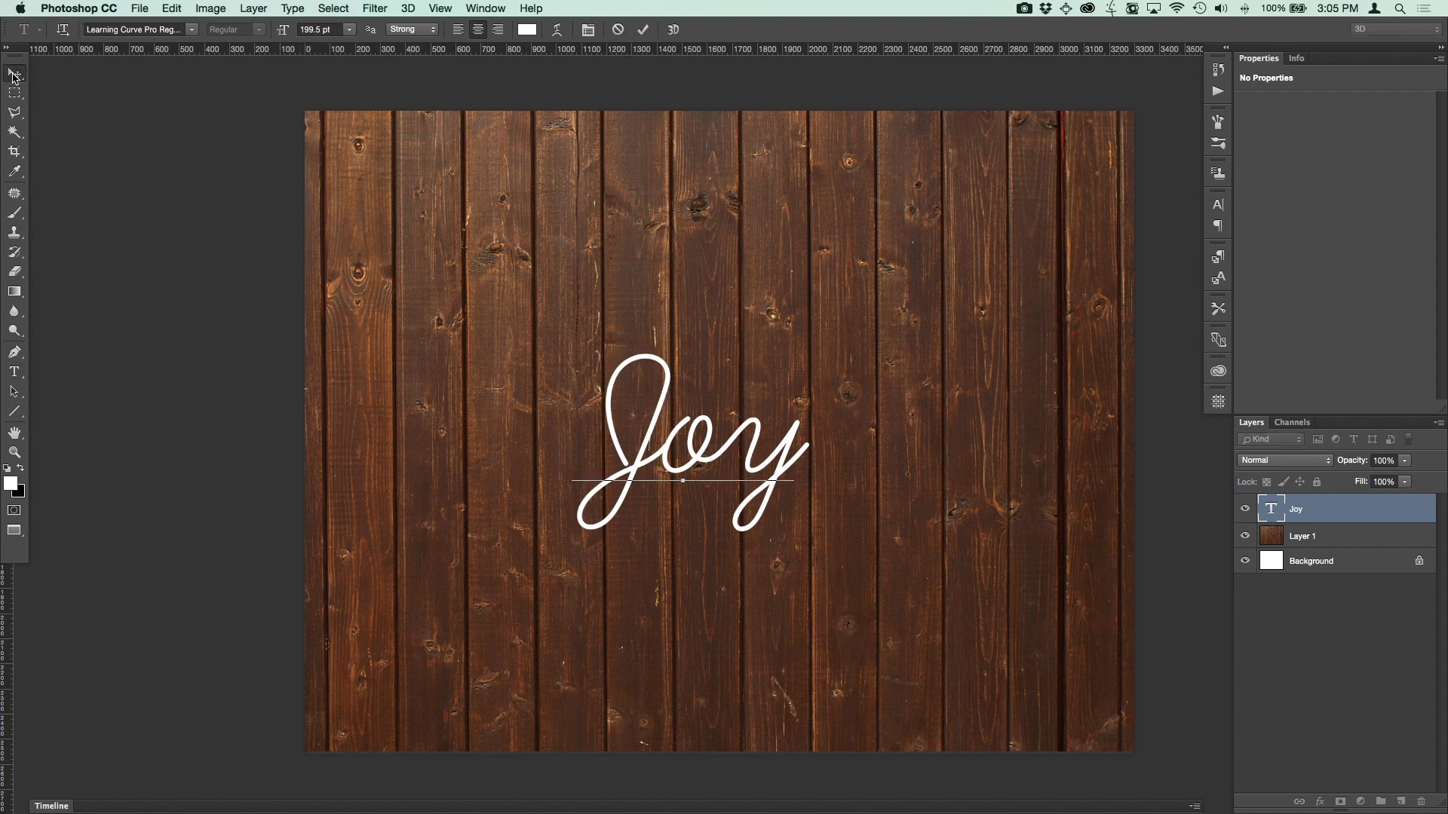
{"action": "key", "text": "t"}
{"action": "left_click", "coordinate": [715, 434]}
{"action": "key", "text": "super+a"}
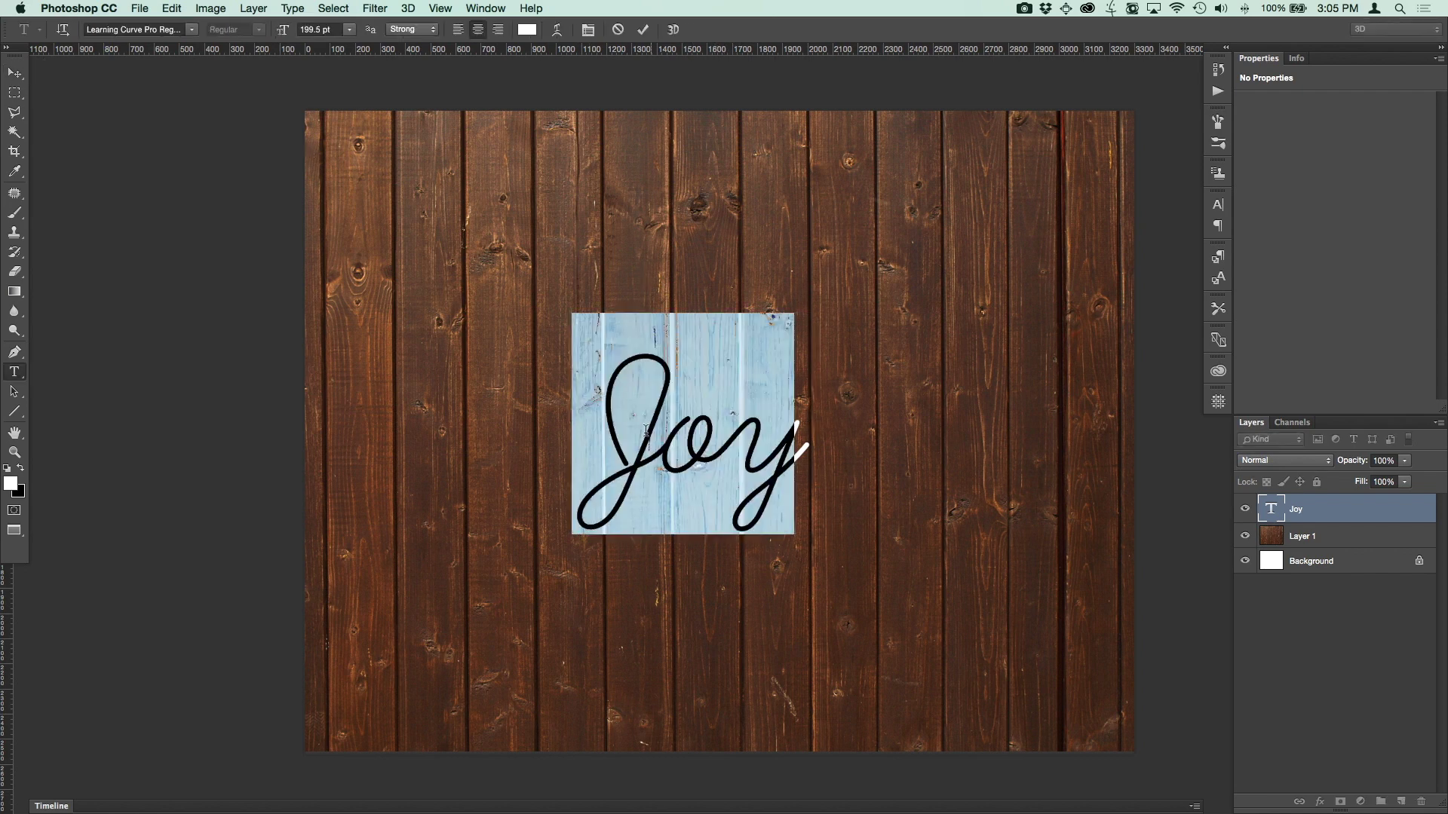
{"action": "left_click", "coordinate": [316, 30]}
{"action": "type", "text": "300"}
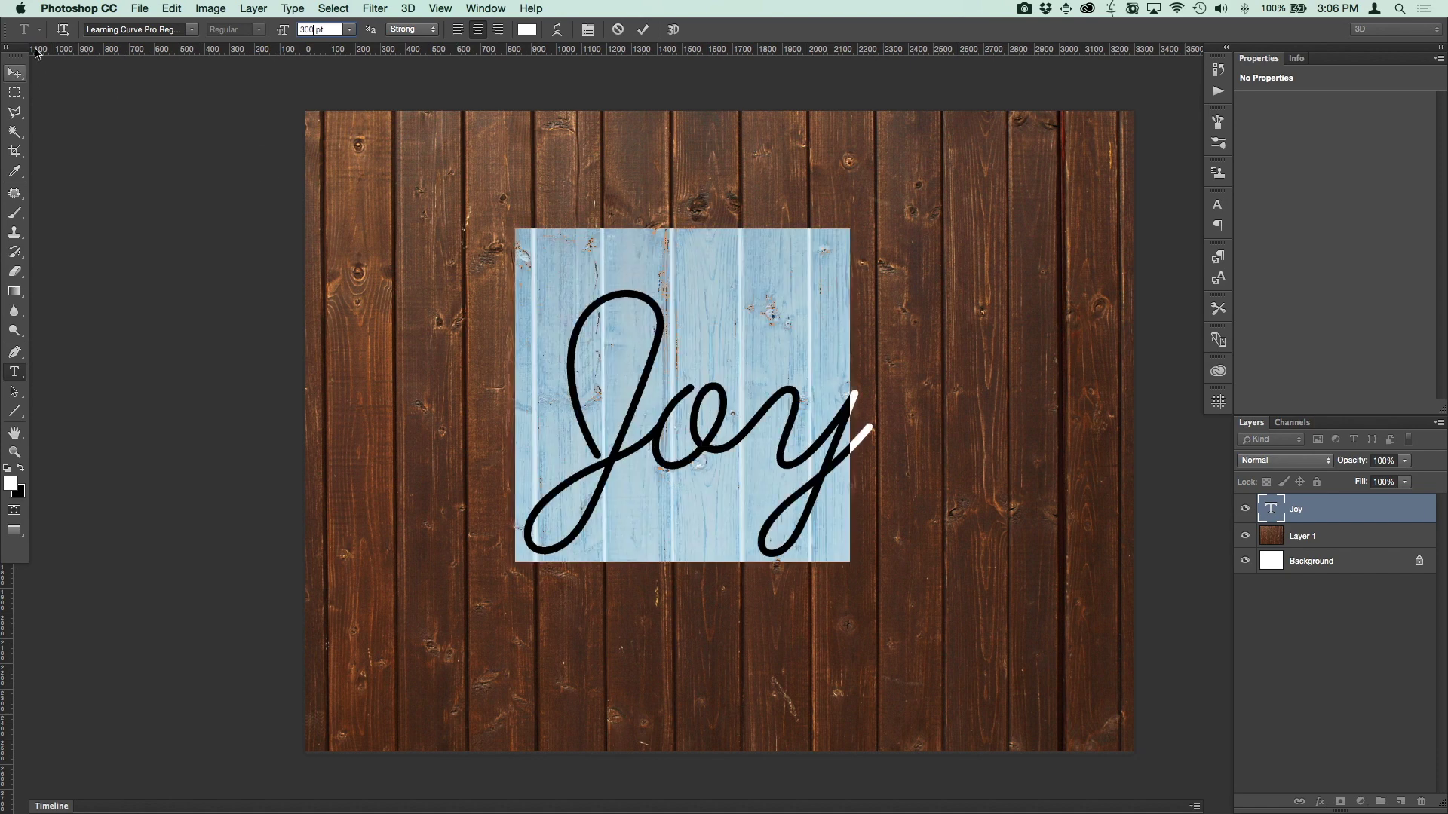
{"action": "key", "text": "Return"}
{"action": "key", "text": "super+Return"}
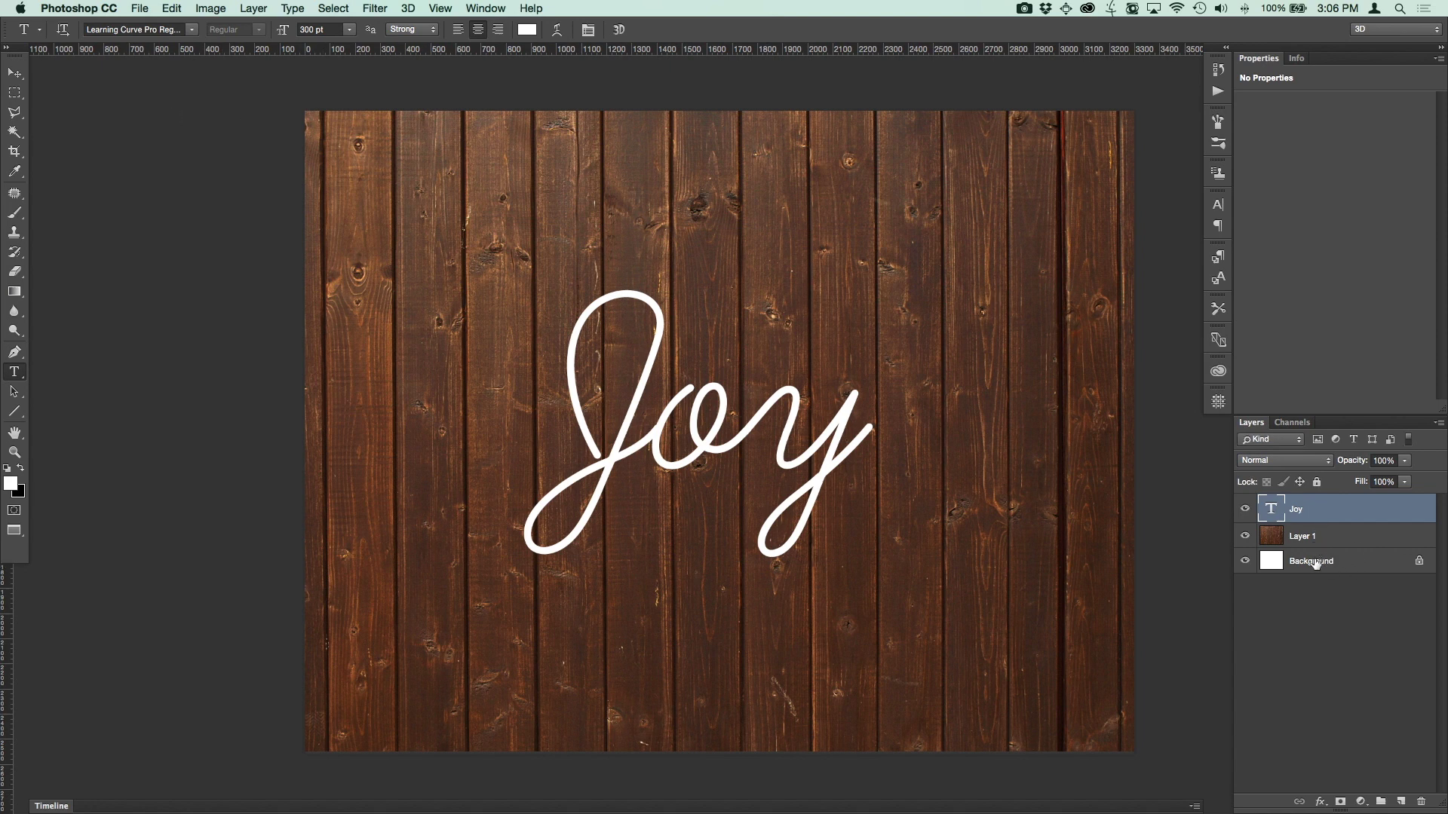
Align Joy to the Background's horizontal and vertical centers, then reselect the Joy layer
{"action": "left_click", "coordinate": [1315, 568], "text": "super"}
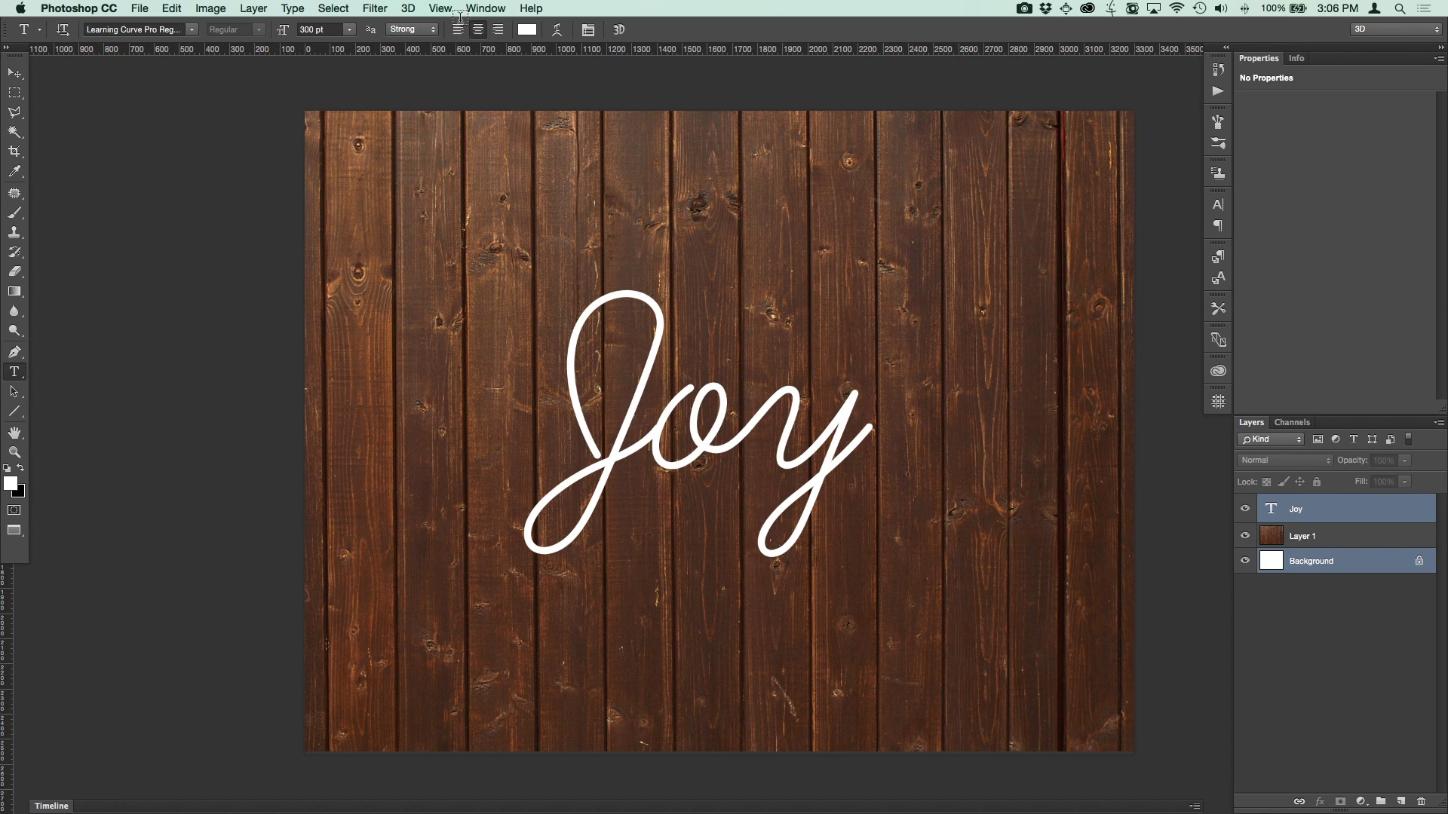
{"action": "key", "text": "v"}
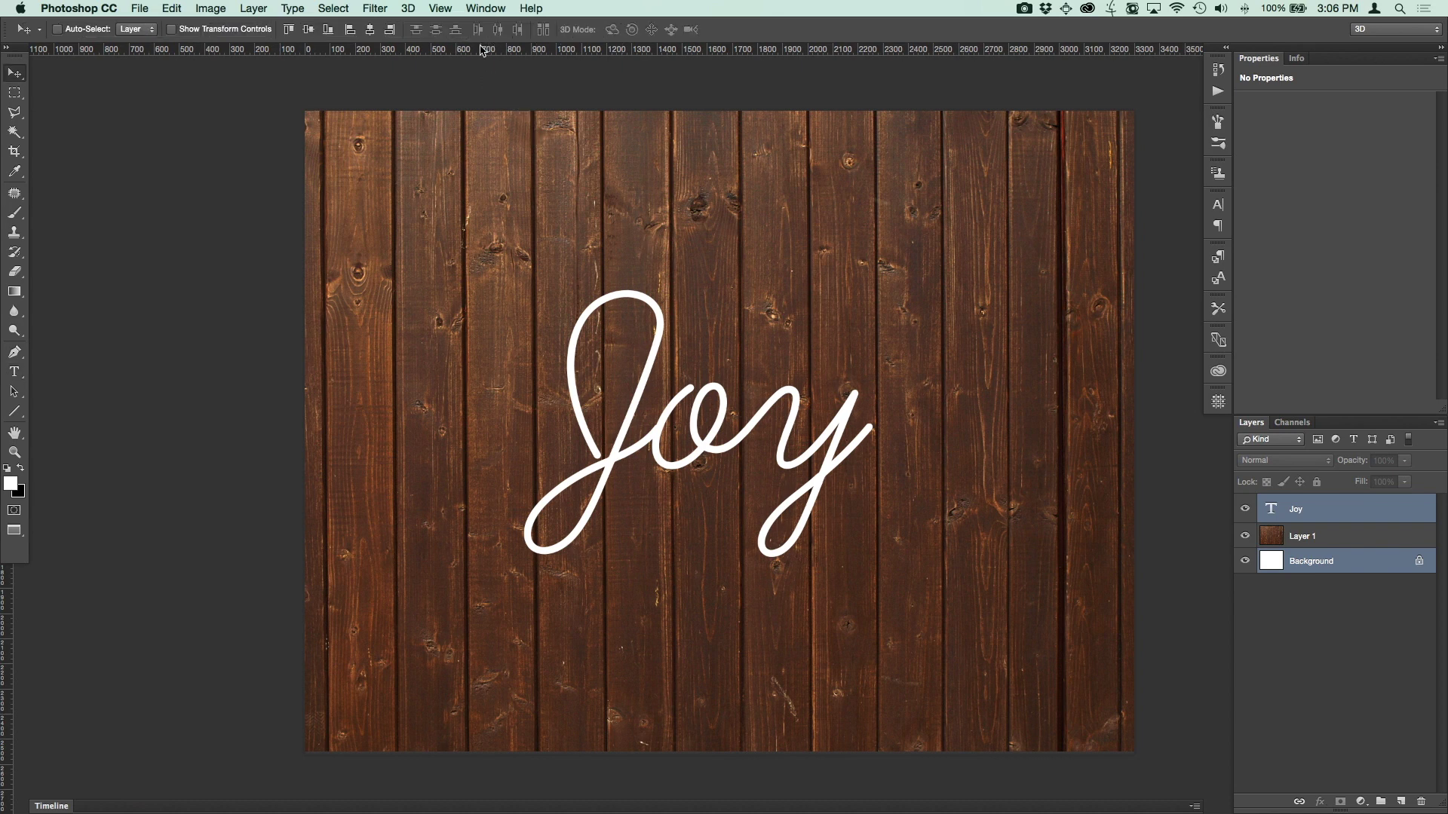
{"action": "left_click", "coordinate": [371, 30]}
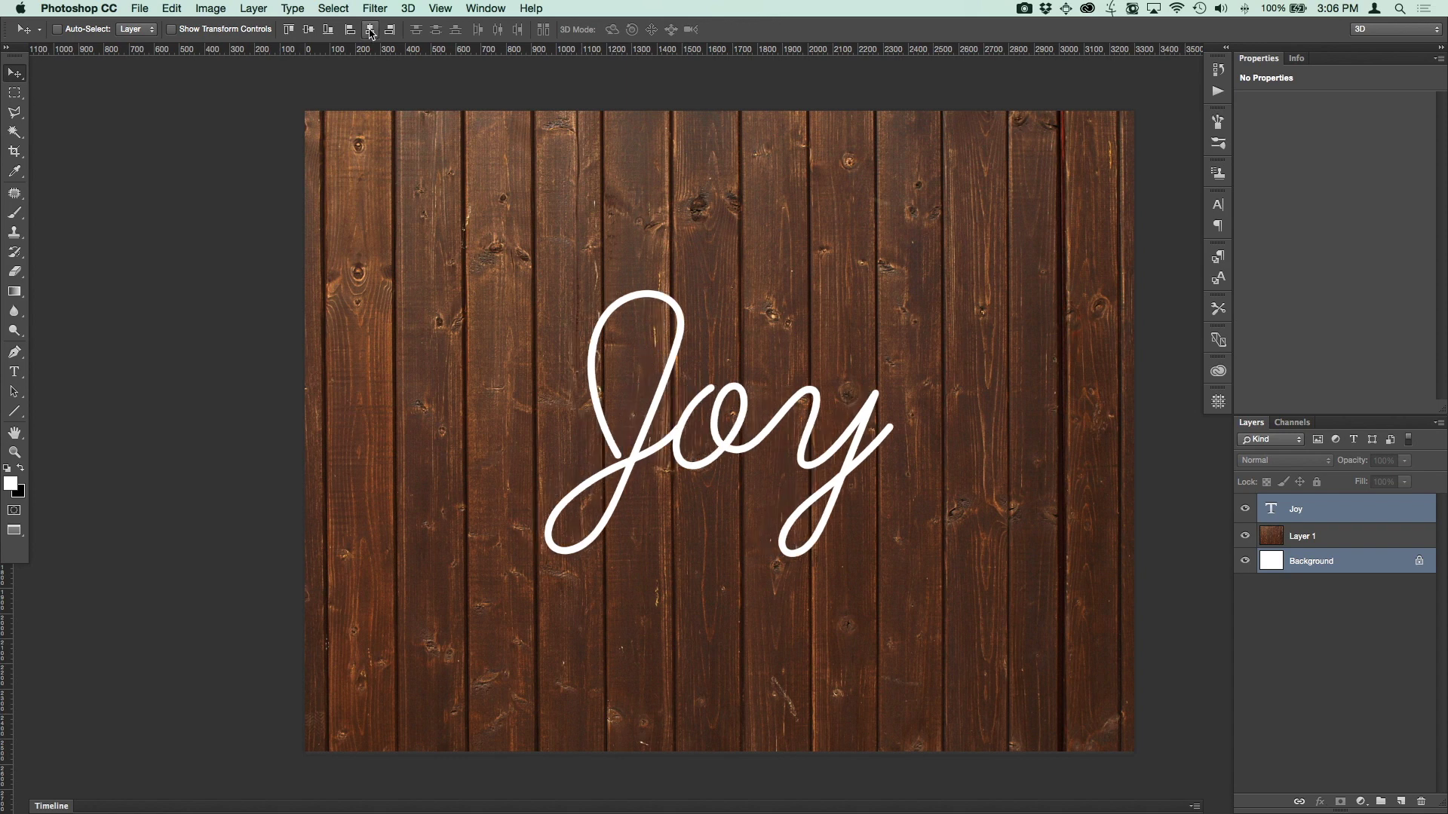
{"action": "left_click", "coordinate": [308, 31]}
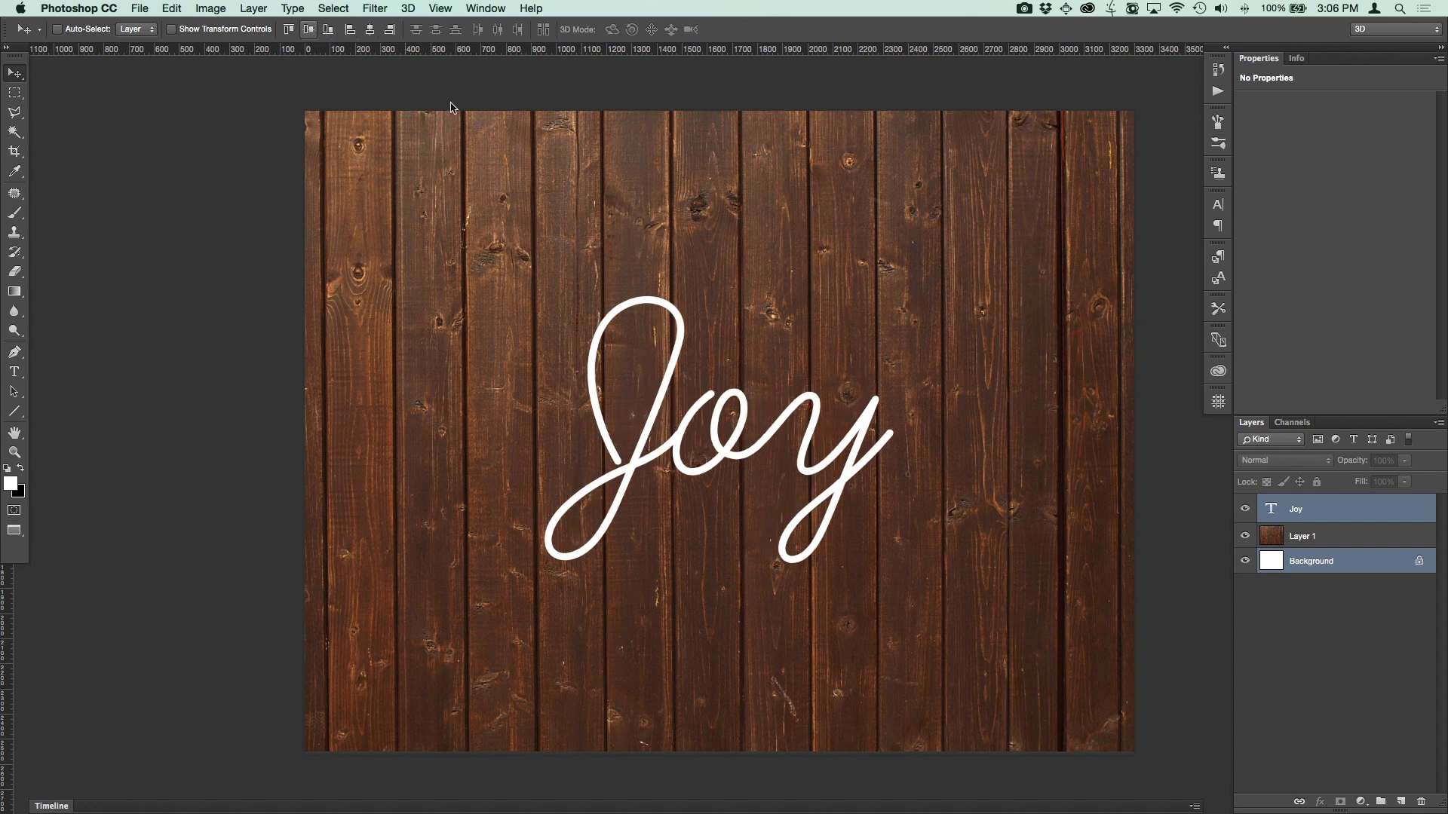
{"action": "left_click", "coordinate": [1340, 588]}
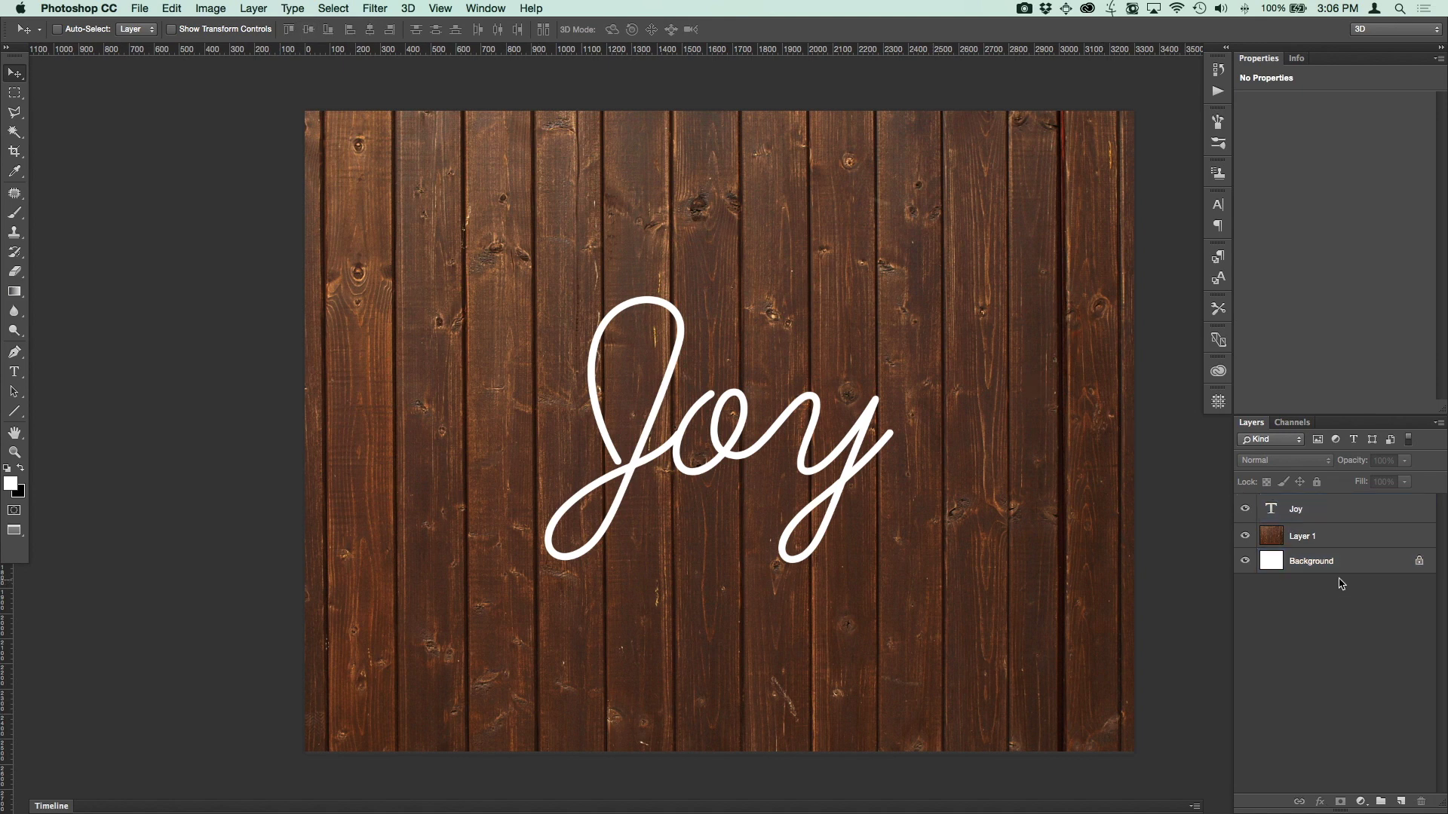
{"action": "left_click", "coordinate": [1307, 512]}
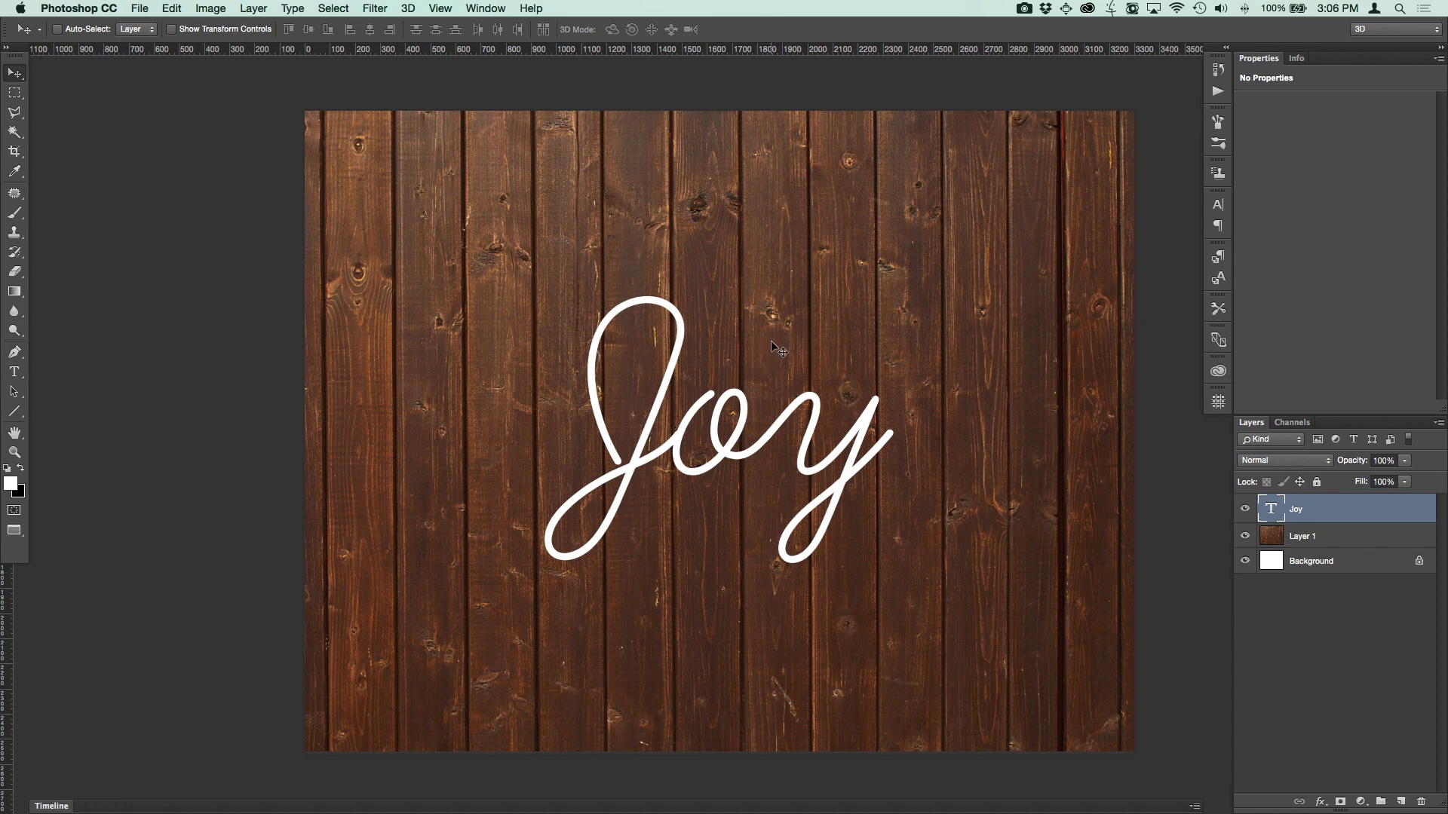
Fill the Joy text with a 101 by 101 averaged brown sampled from the wood
{"action": "key", "text": "i"}
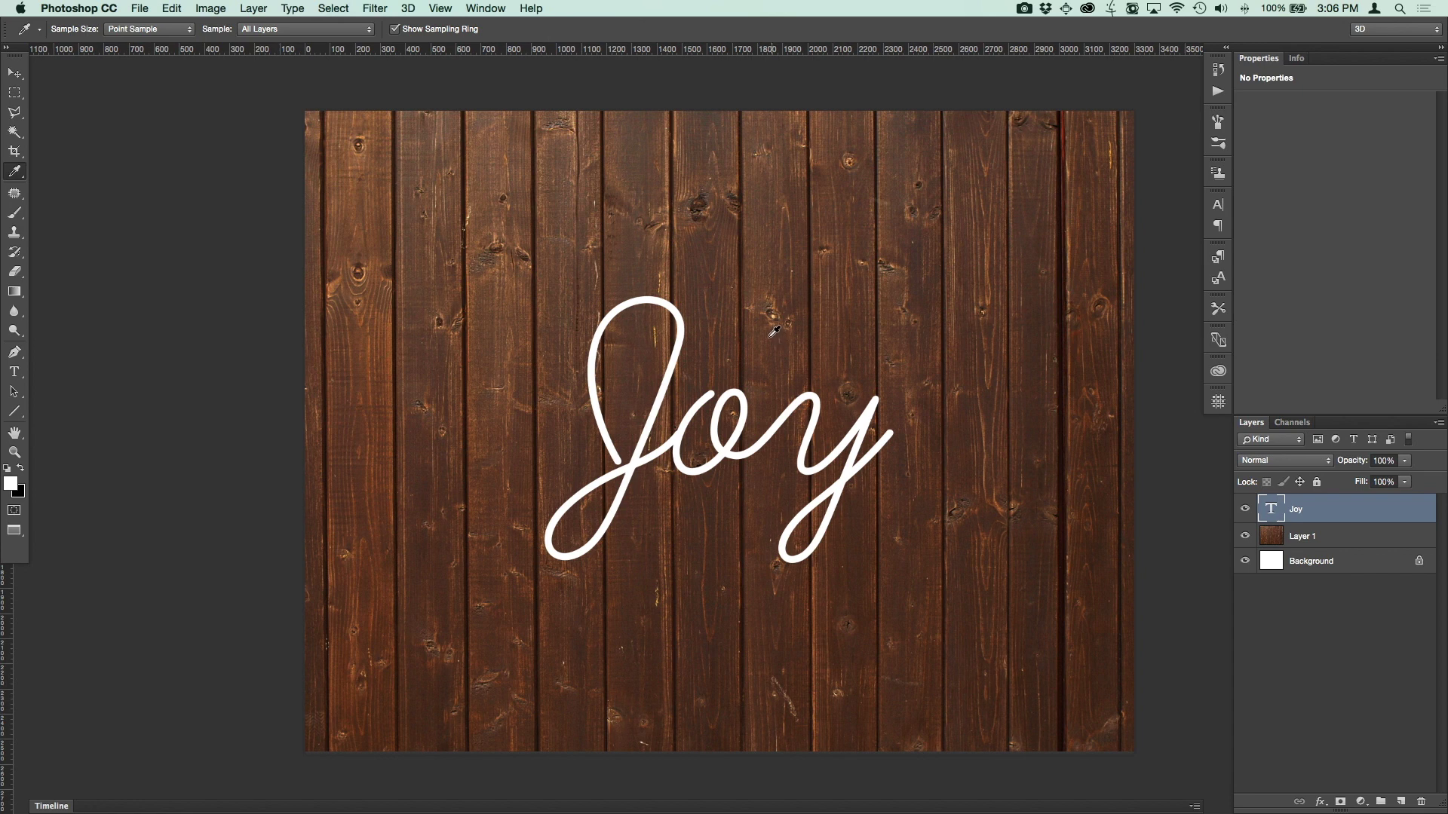
{"action": "left_click", "coordinate": [133, 32]}
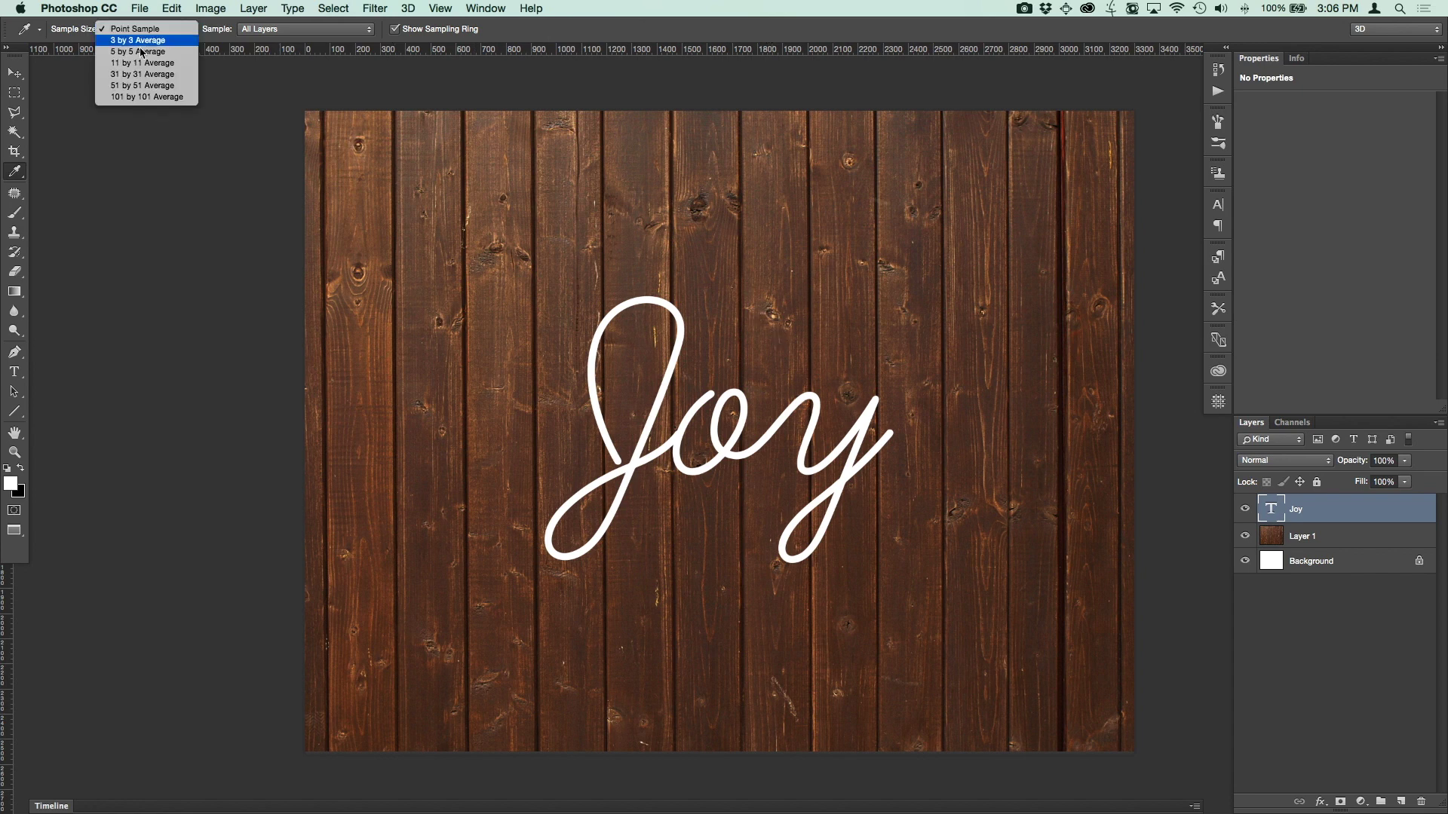
{"action": "left_click", "coordinate": [166, 98]}
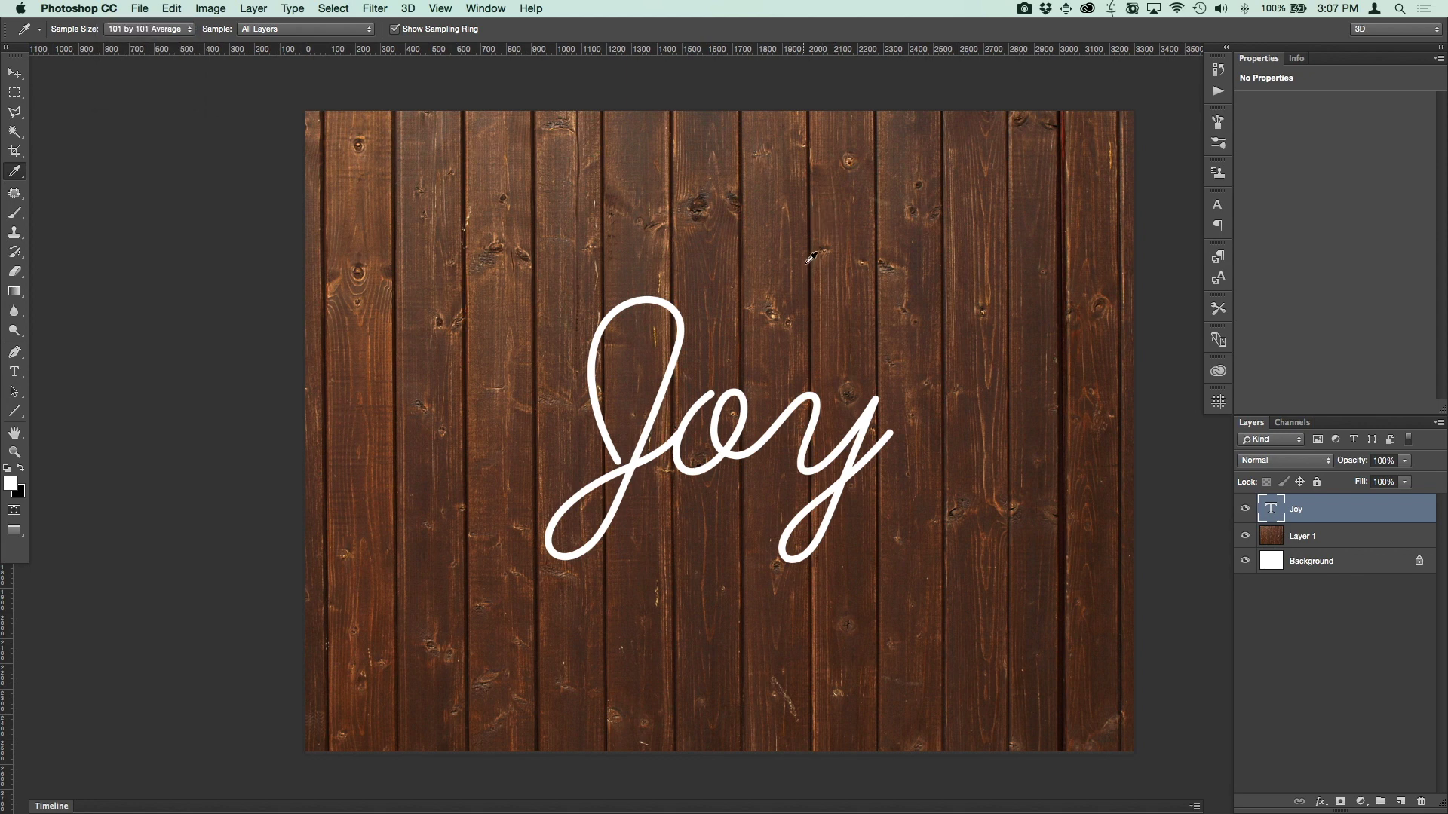
{"action": "left_click_drag", "start_coordinate": [784, 242], "coordinate": [781, 247]}
{"action": "key", "text": "alt+BackSpace"}
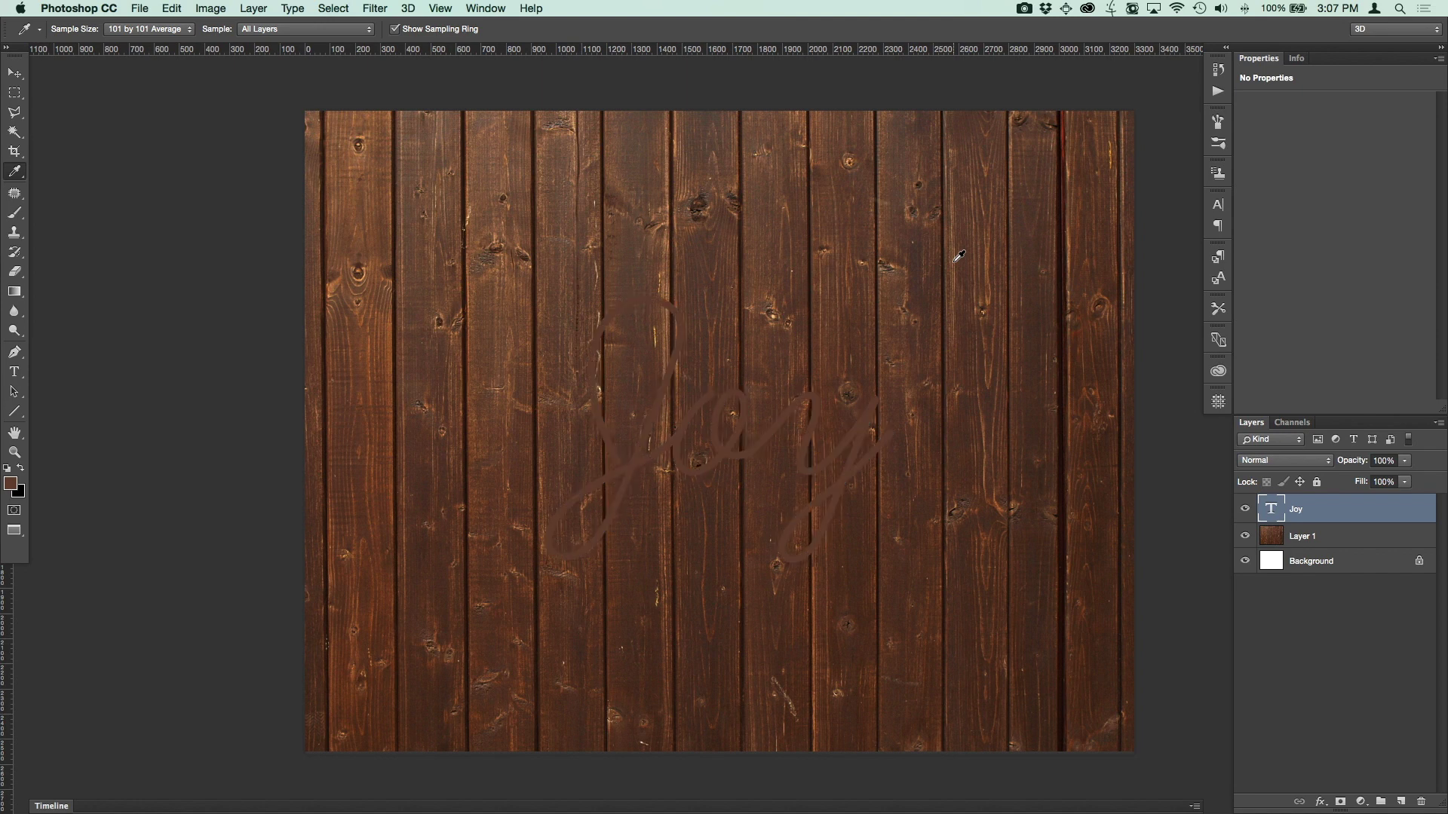
{"action": "key", "text": "super+plus"}
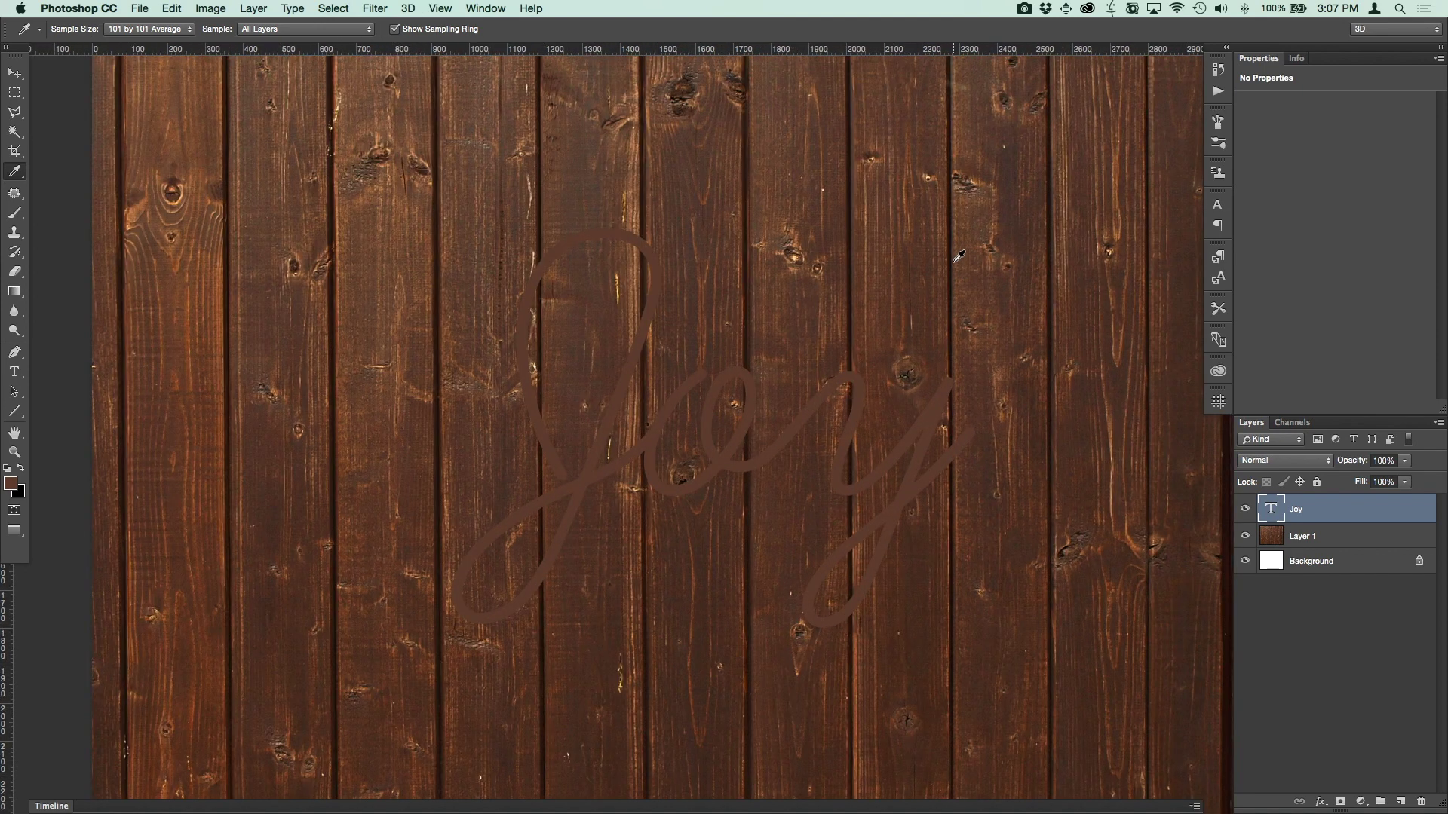
{"action": "left_click_drag", "start_coordinate": [809, 353], "coordinate": [772, 316]}
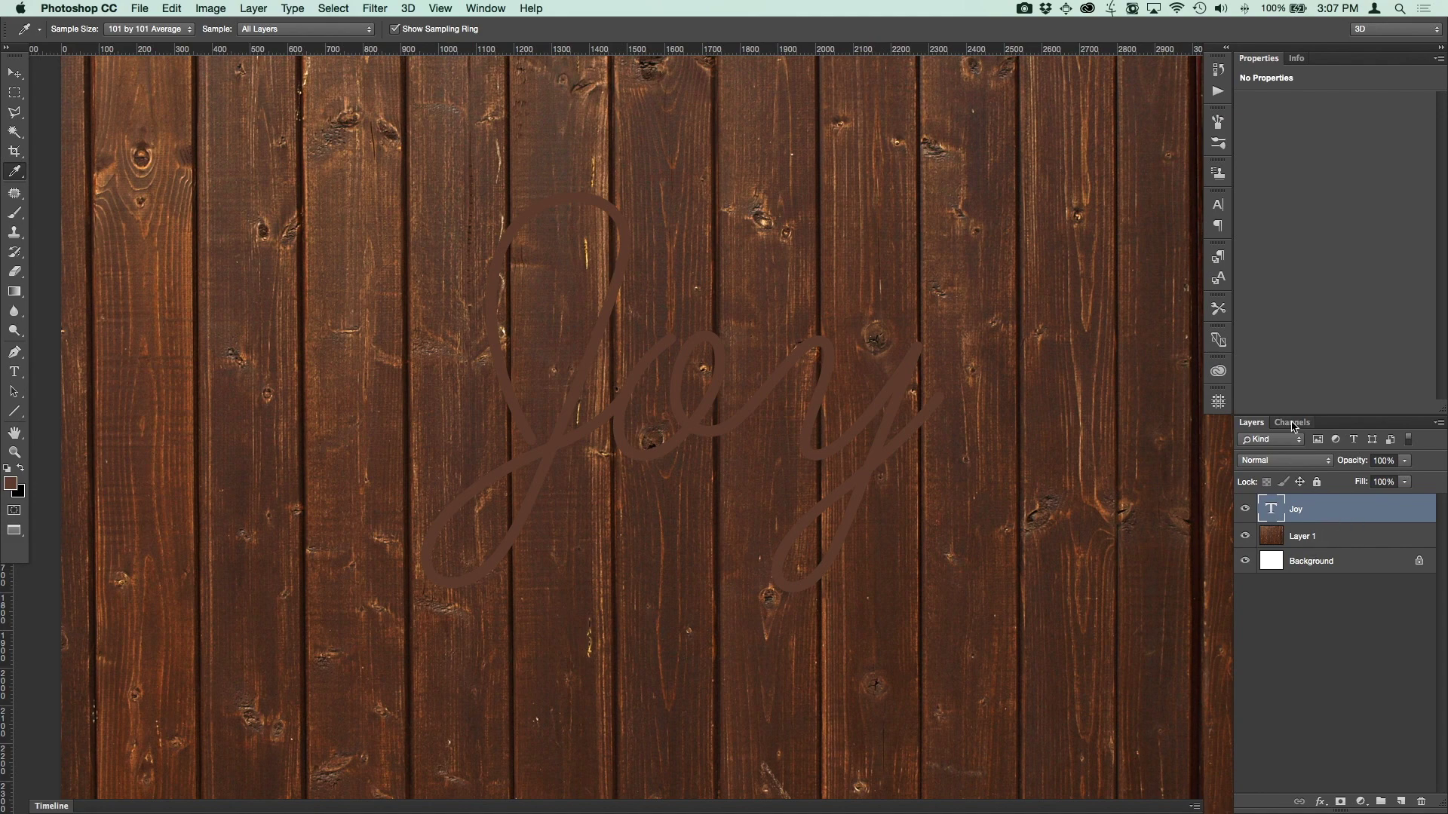
Duplicate Joy as Joy copy with 0% fill and add a Bevel & Emboss effect
{"action": "key", "text": "super+j"}
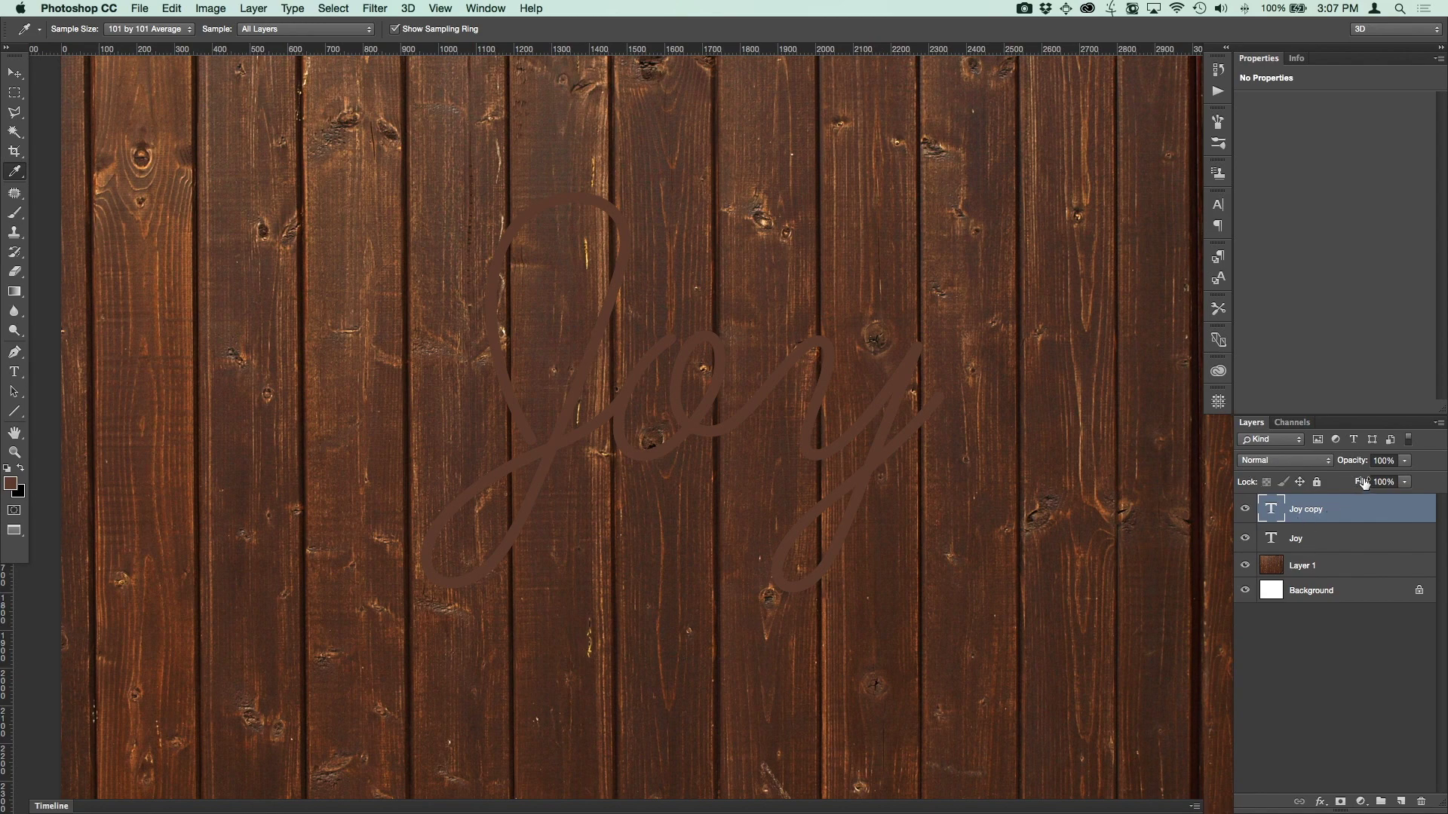
{"action": "left_click_drag", "start_coordinate": [1360, 484], "coordinate": [1209, 492]}
{"action": "left_click", "coordinate": [1320, 801]}
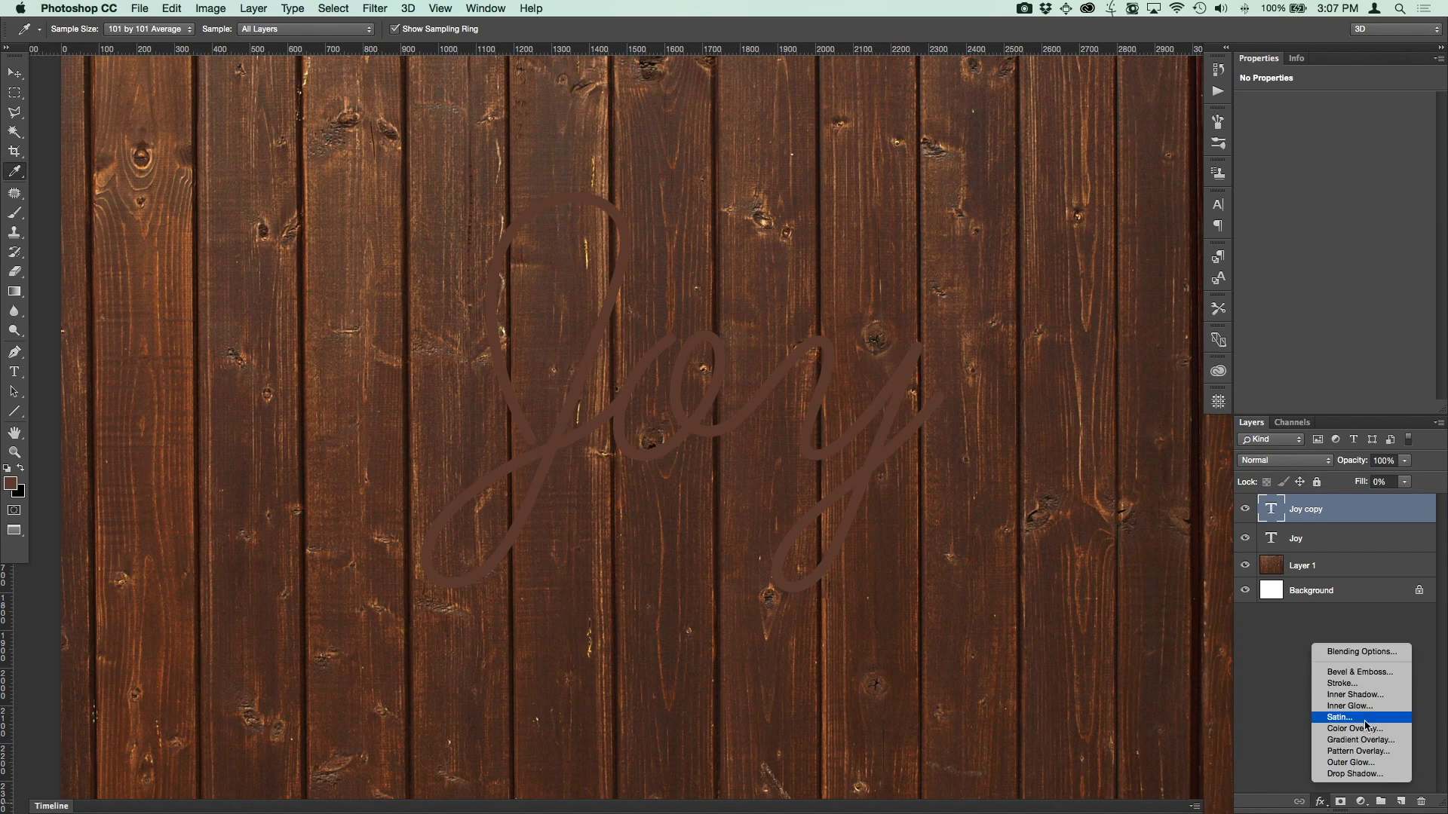
{"action": "left_click", "coordinate": [1363, 672]}
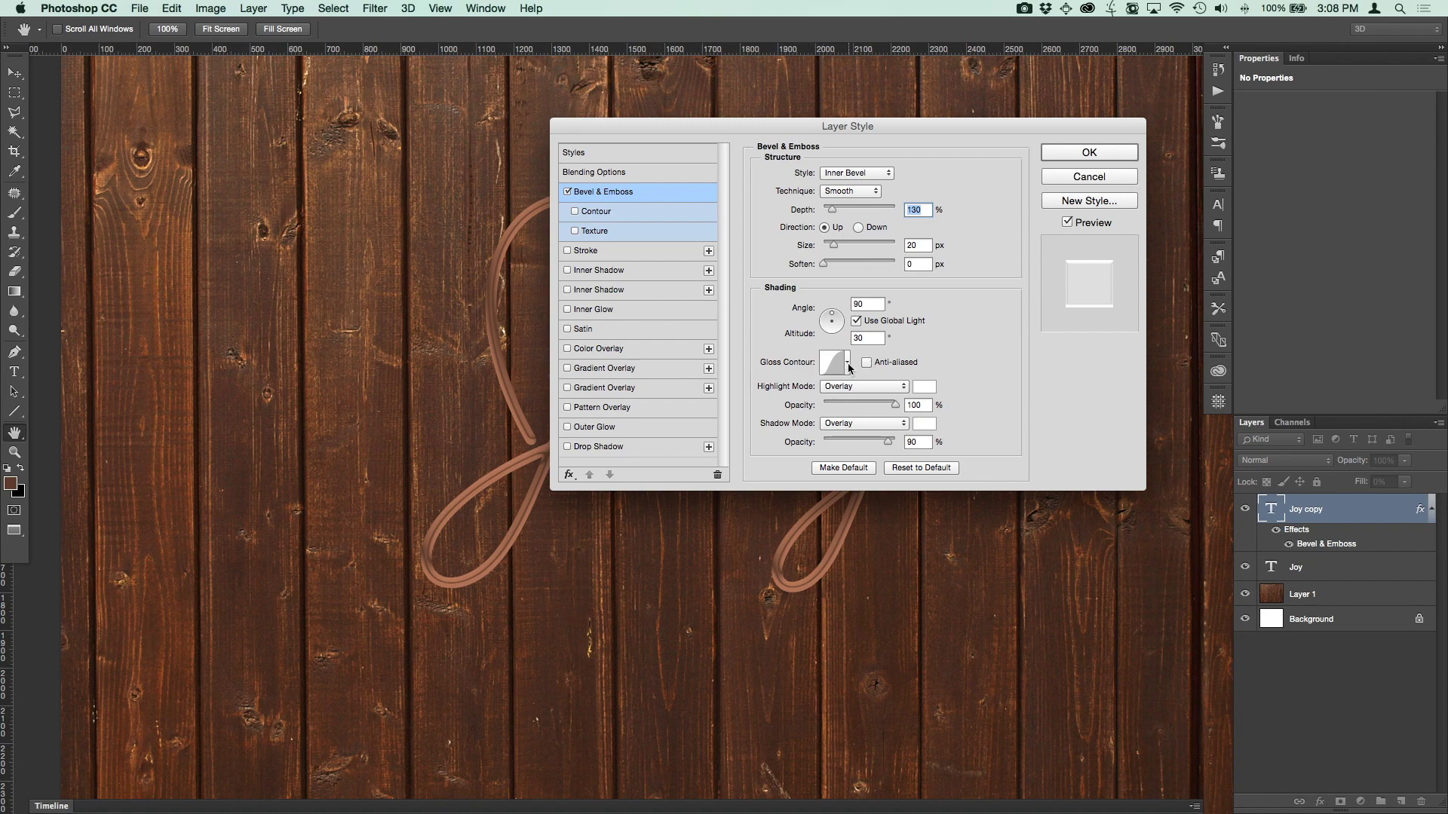
Apply a Gloss Contour to Joy copy's Inner Bevel (130% depth, 20 px size)
{"action": "left_click", "coordinate": [848, 364]}
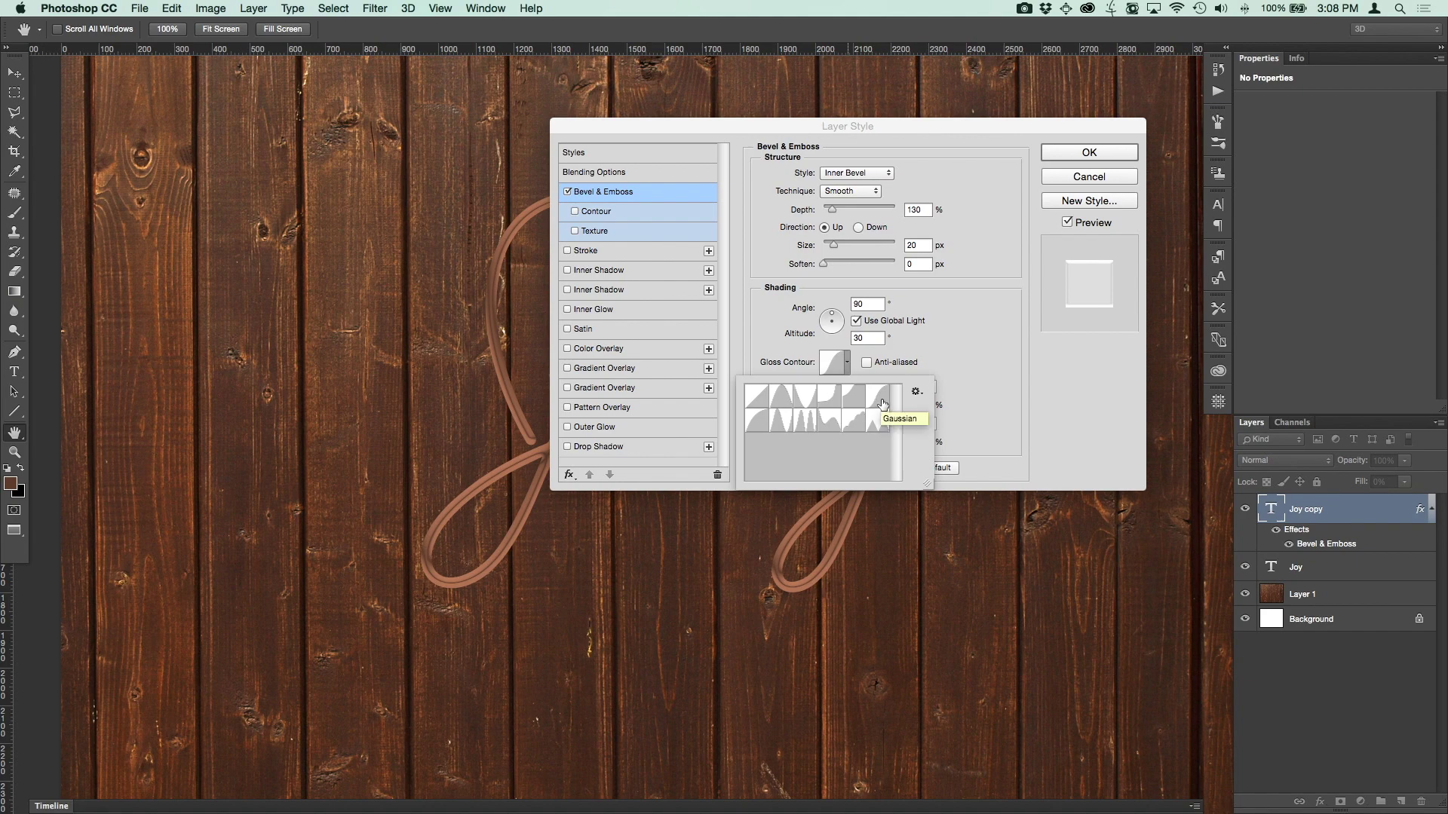
{"action": "left_click", "coordinate": [917, 348]}
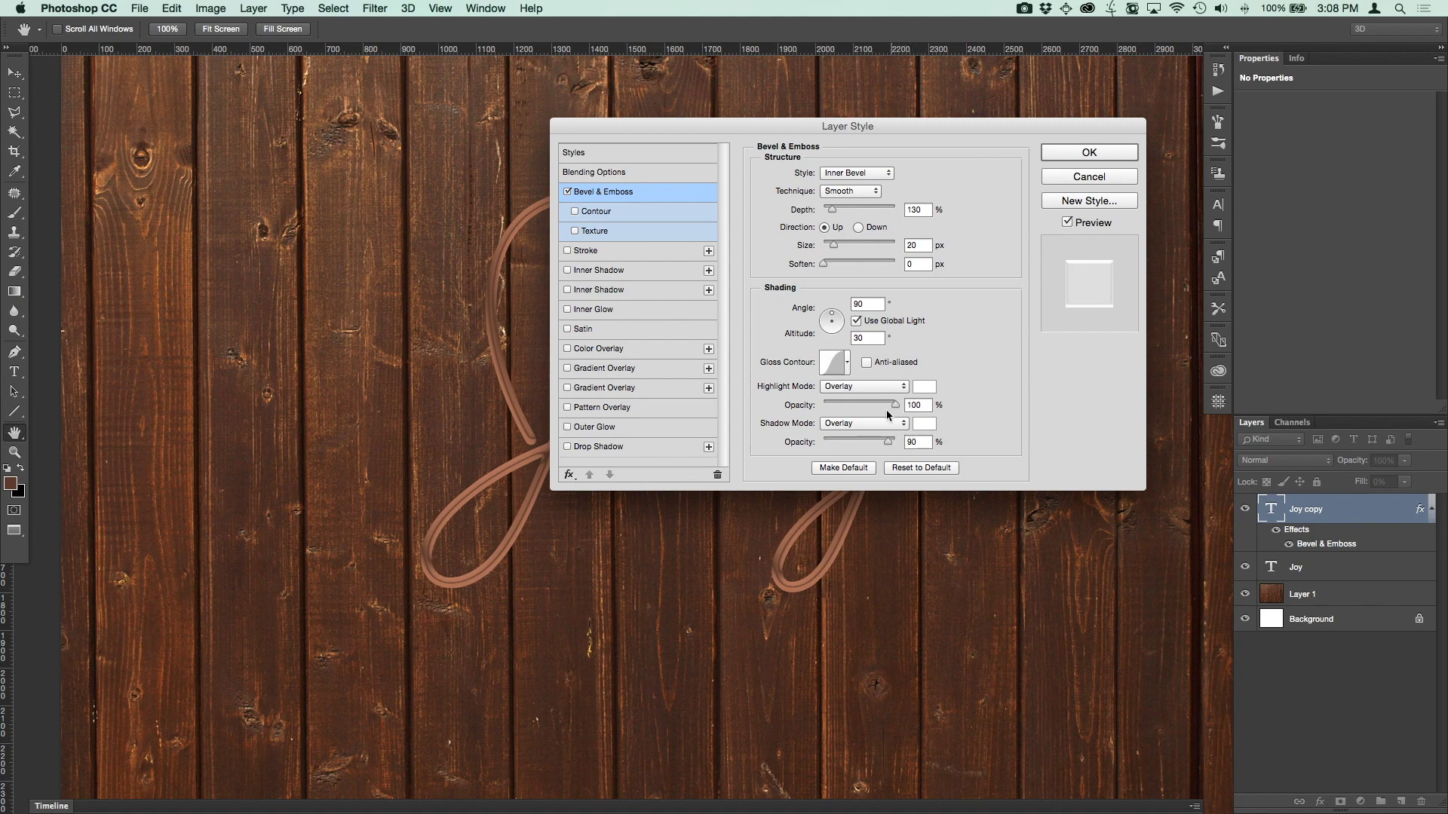
{"action": "mouse_move", "coordinate": [838, 125]}
{"action": "left_mouse_down"}
{"action": "mouse_move", "coordinate": [992, 172]}
{"action": "mouse_move", "coordinate": [950, 485]}
{"action": "mouse_move", "coordinate": [999, 528]}
{"action": "mouse_move", "coordinate": [928, 455]}
{"action": "mouse_move", "coordinate": [895, 281]}
{"action": "mouse_move", "coordinate": [832, 150]}
{"action": "left_mouse_up"}
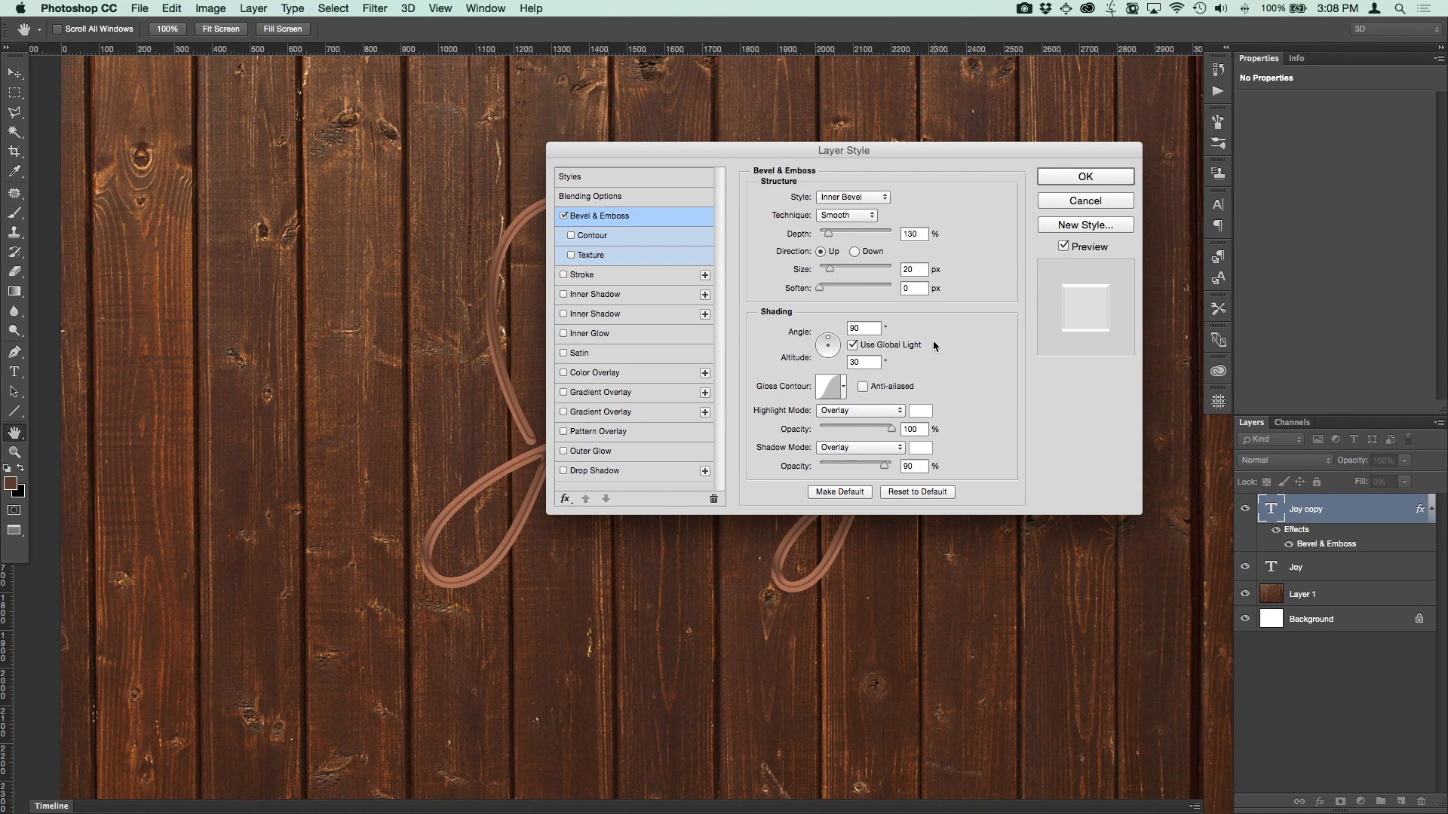
Enable a Half Round bevel contour at 40% range and turn on Inner Shadow
{"action": "left_click", "coordinate": [571, 235]}
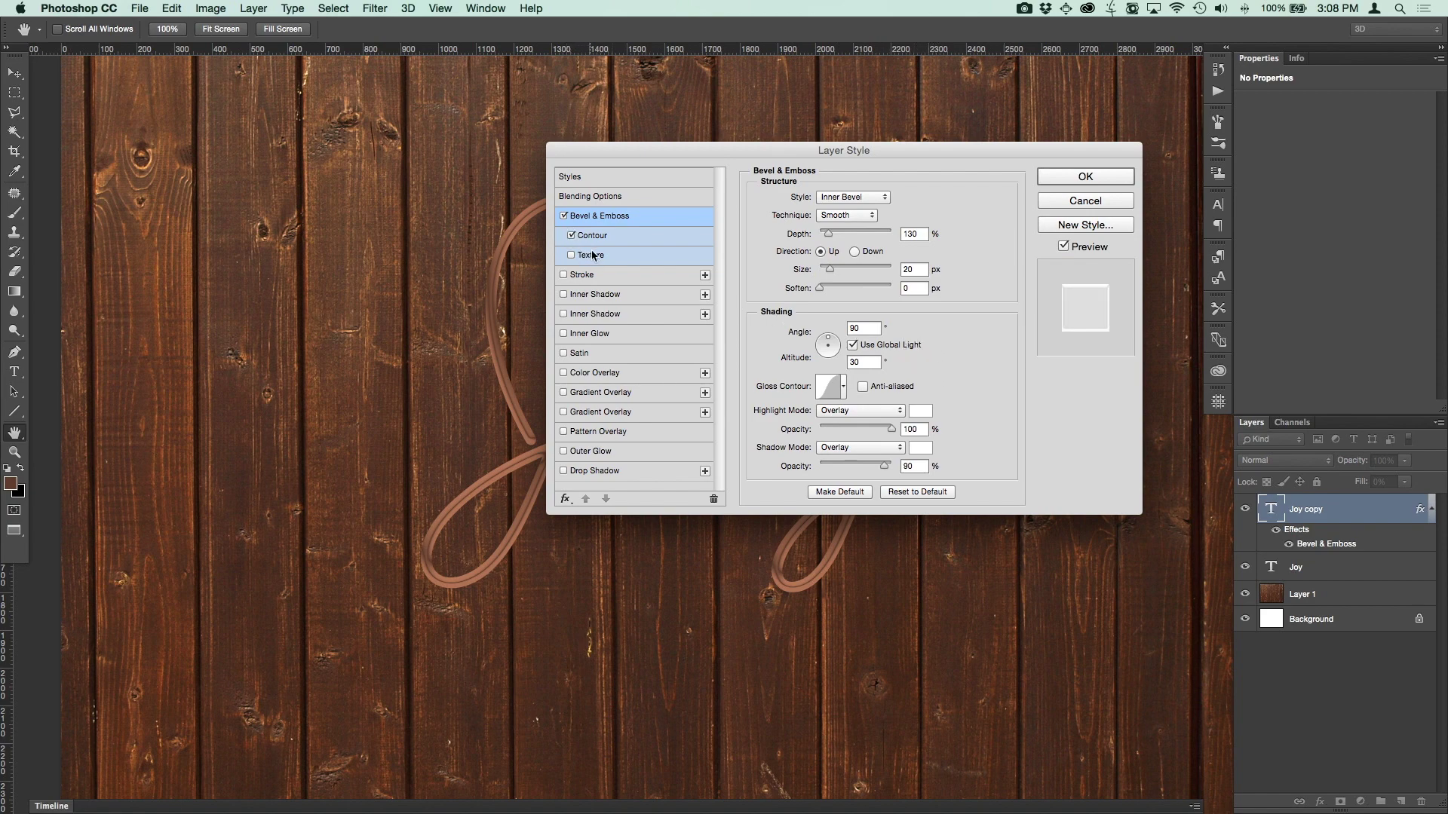
{"action": "left_click", "coordinate": [673, 240]}
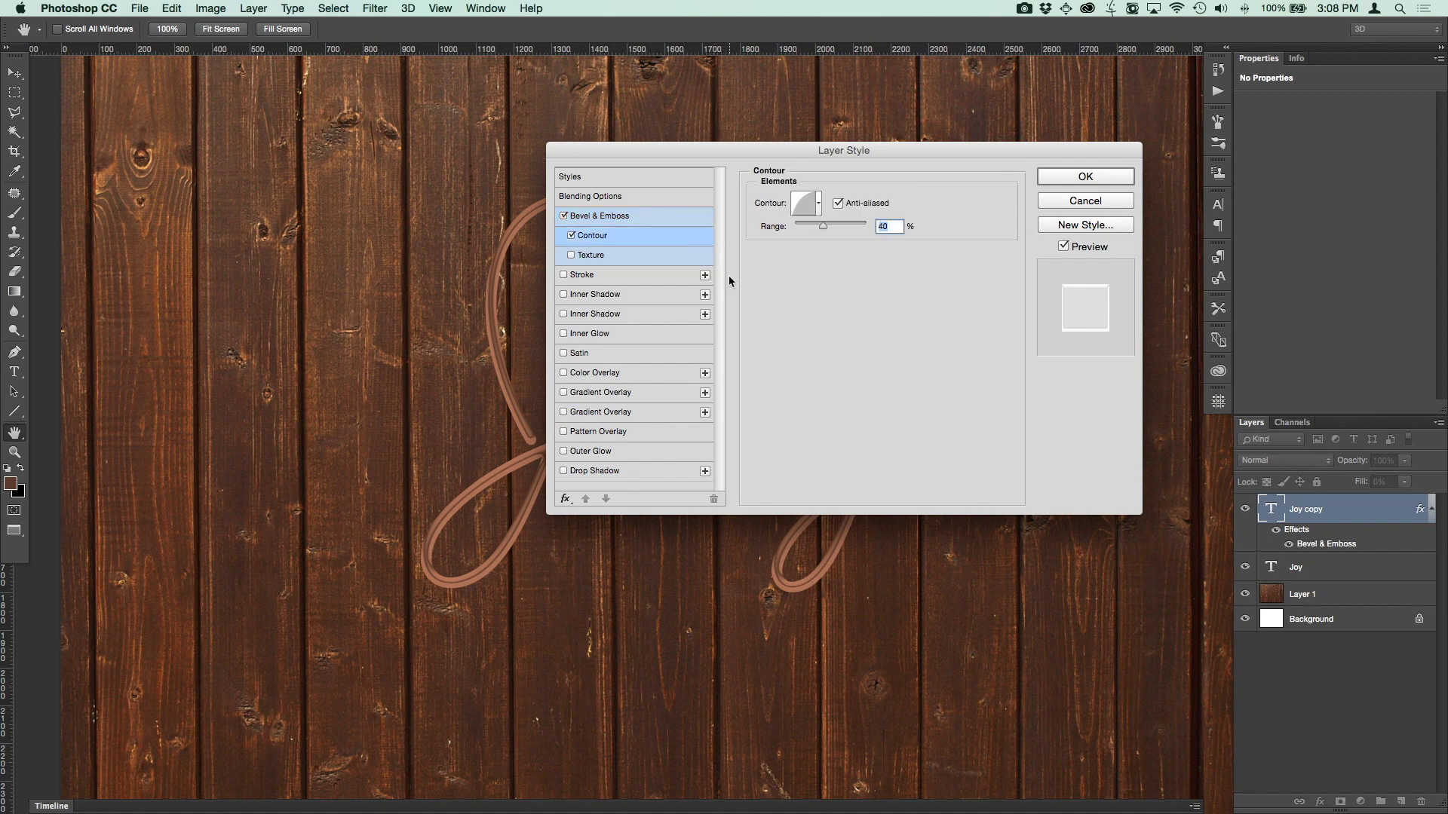
{"action": "left_click", "coordinate": [818, 204]}
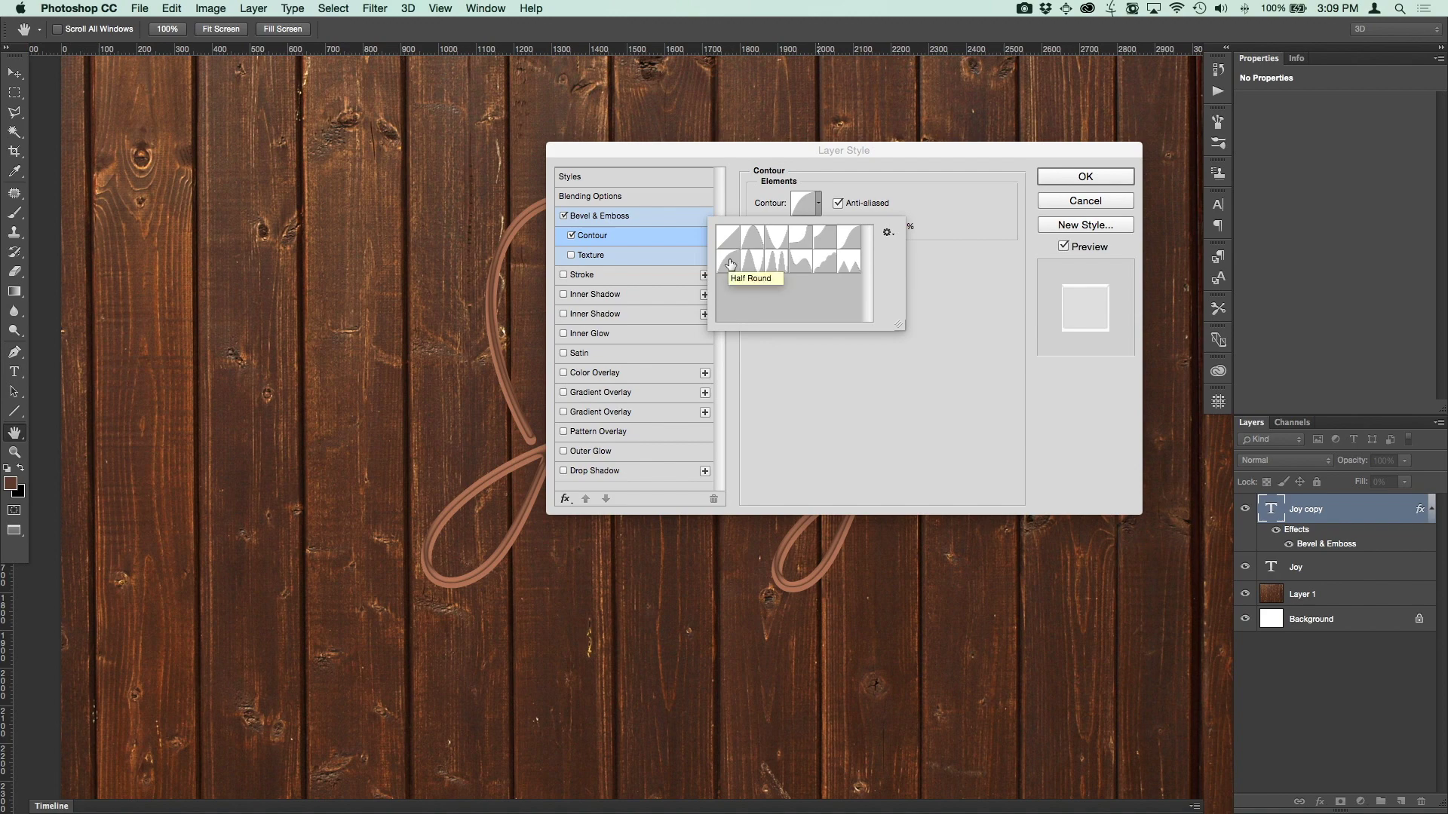
{"action": "left_click", "coordinate": [870, 191]}
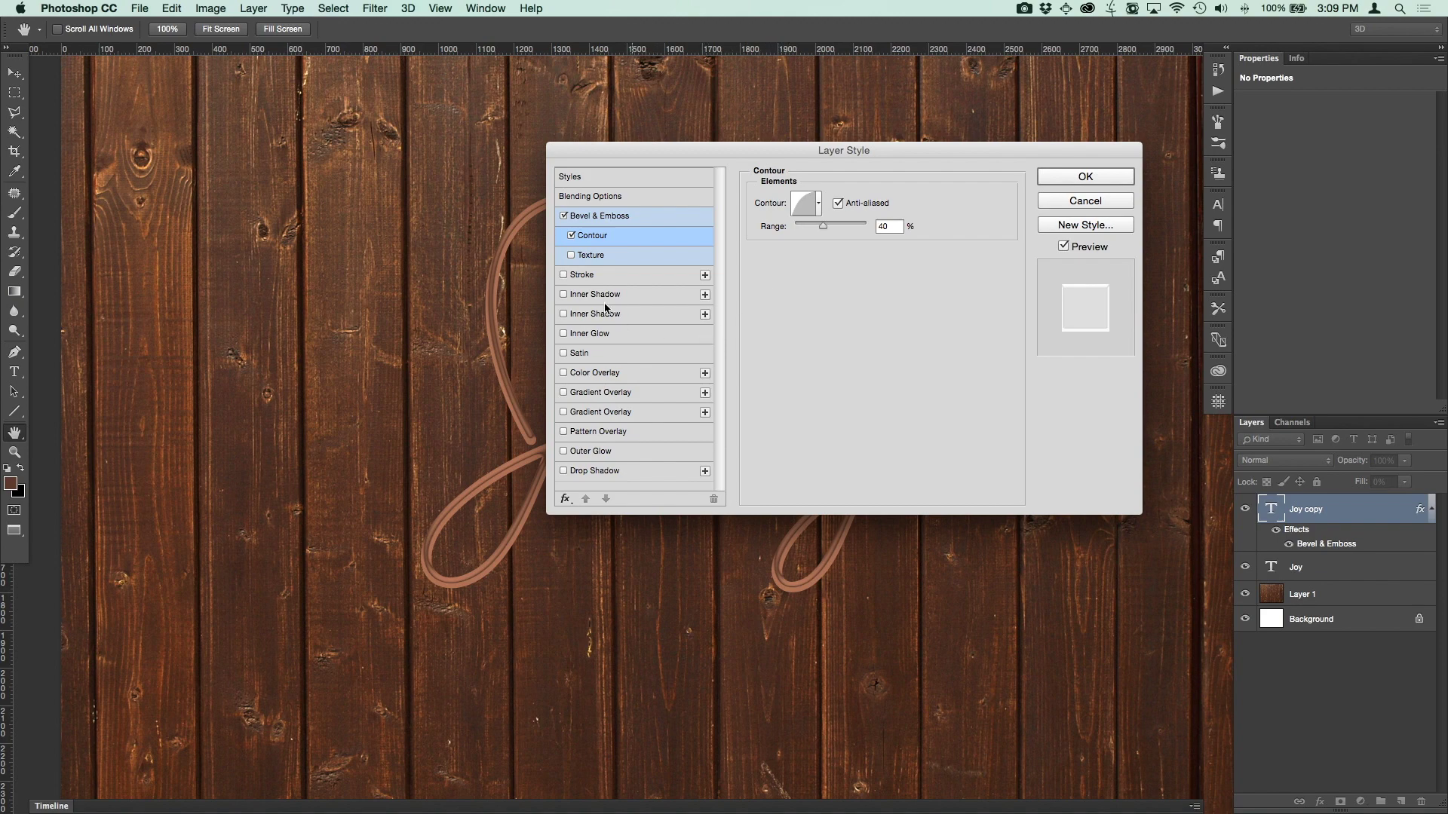
{"action": "left_click", "coordinate": [563, 295]}
Set up the Overlay Inner Shadow, delete hidden effects, and add a second Inner Shadow
{"action": "left_click", "coordinate": [605, 295]}
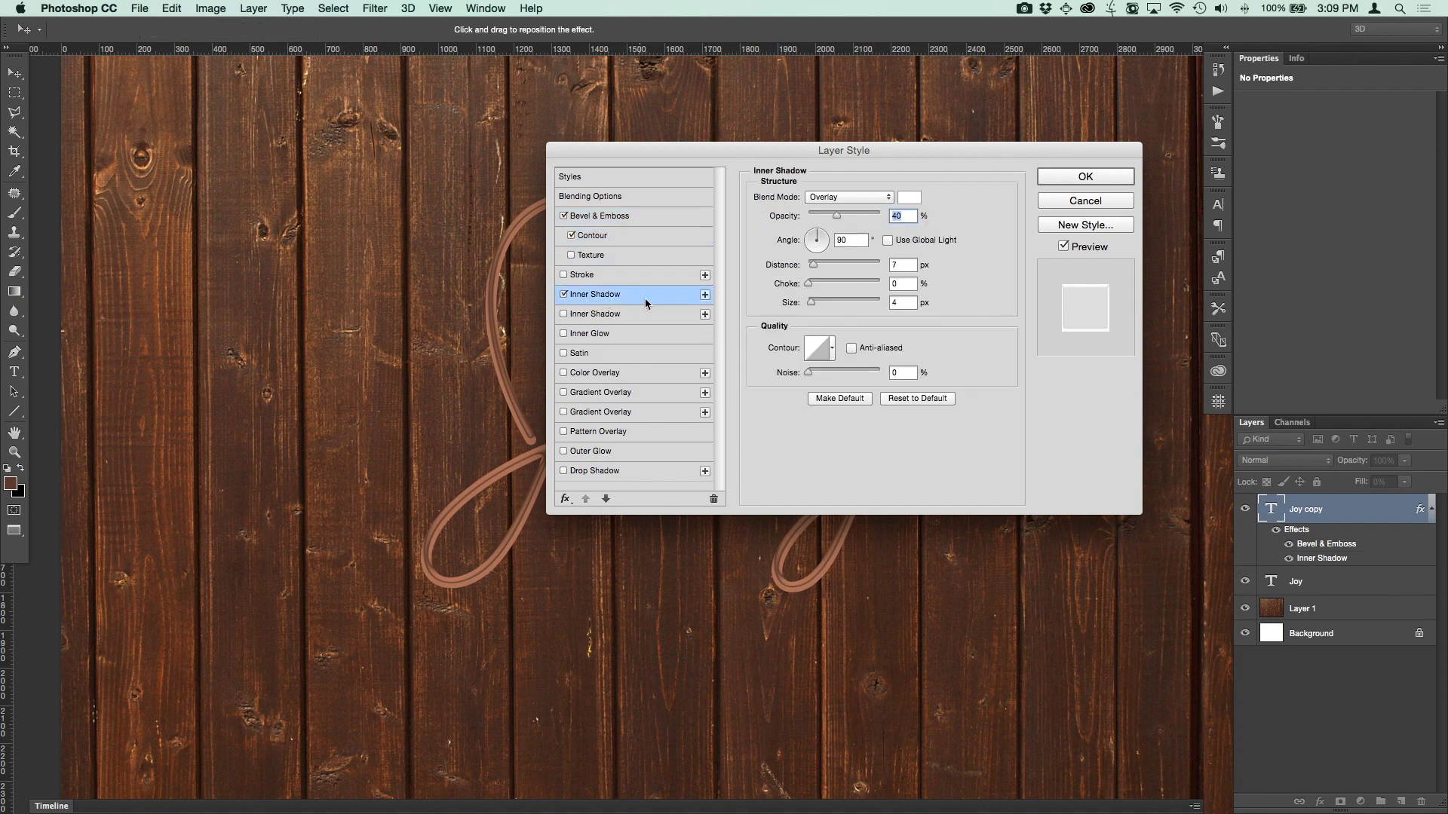
{"action": "left_click_drag", "start_coordinate": [937, 152], "coordinate": [1064, 150]}
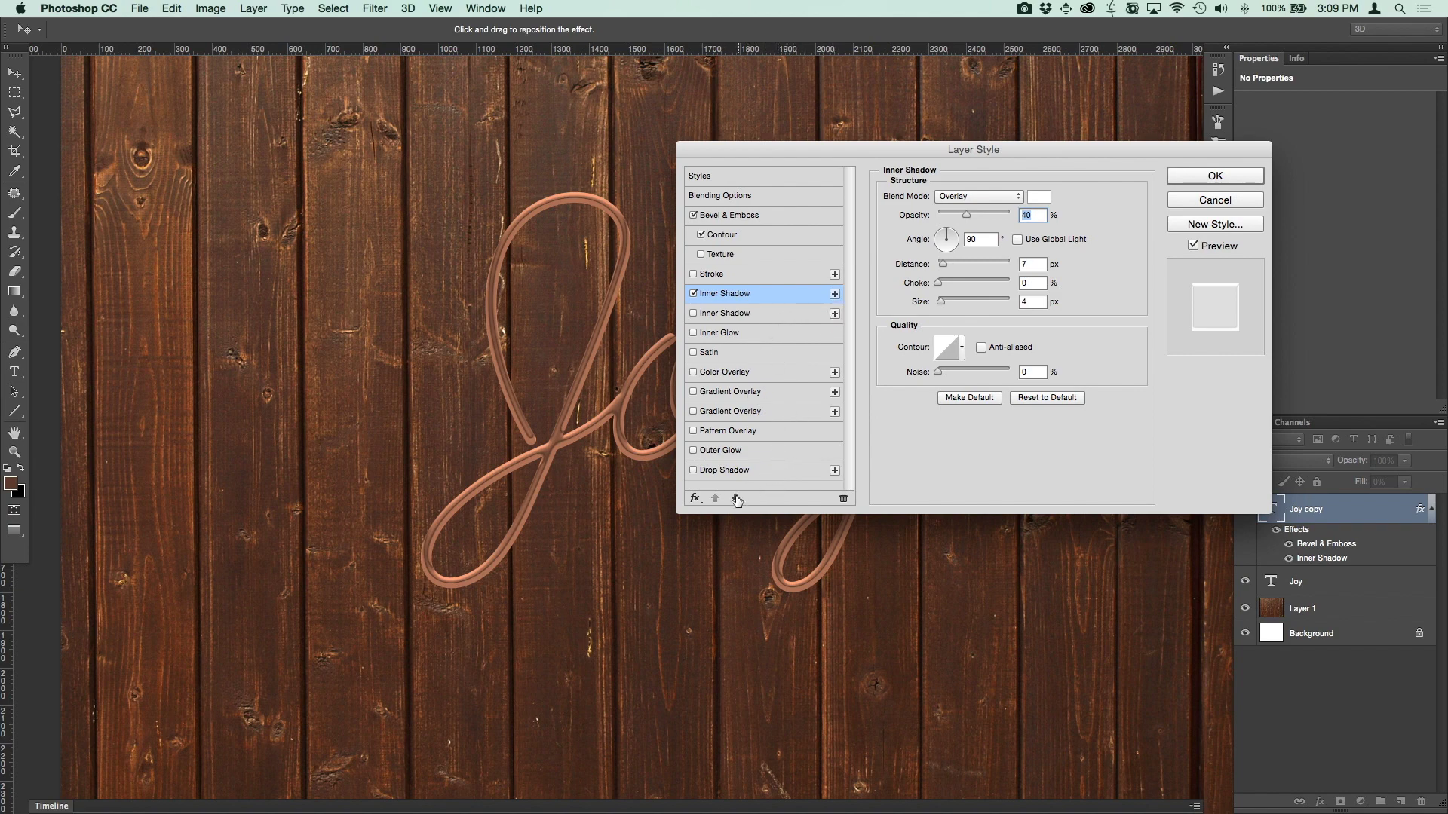
{"action": "left_click", "coordinate": [698, 499]}
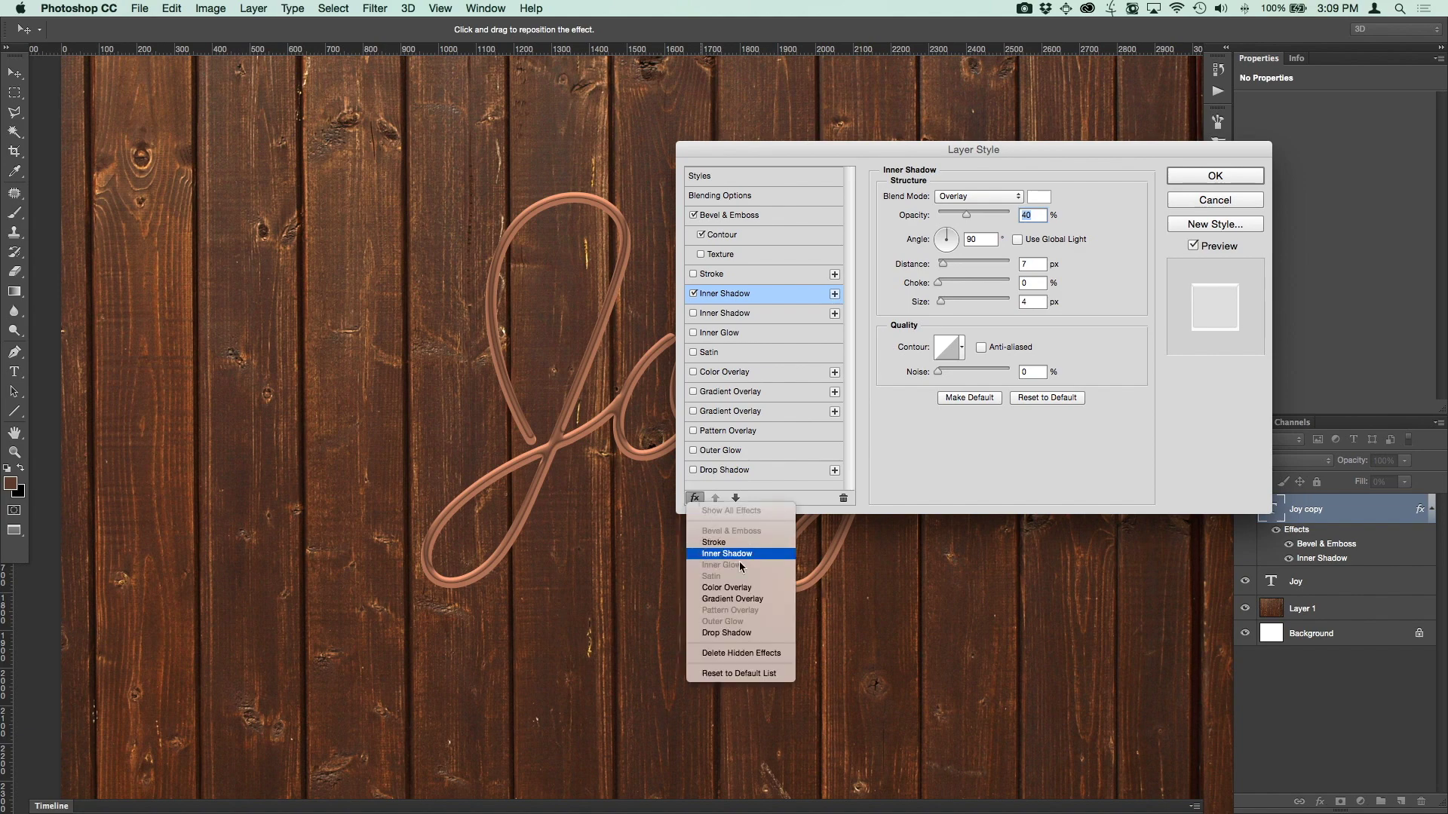
{"action": "left_click", "coordinate": [765, 654]}
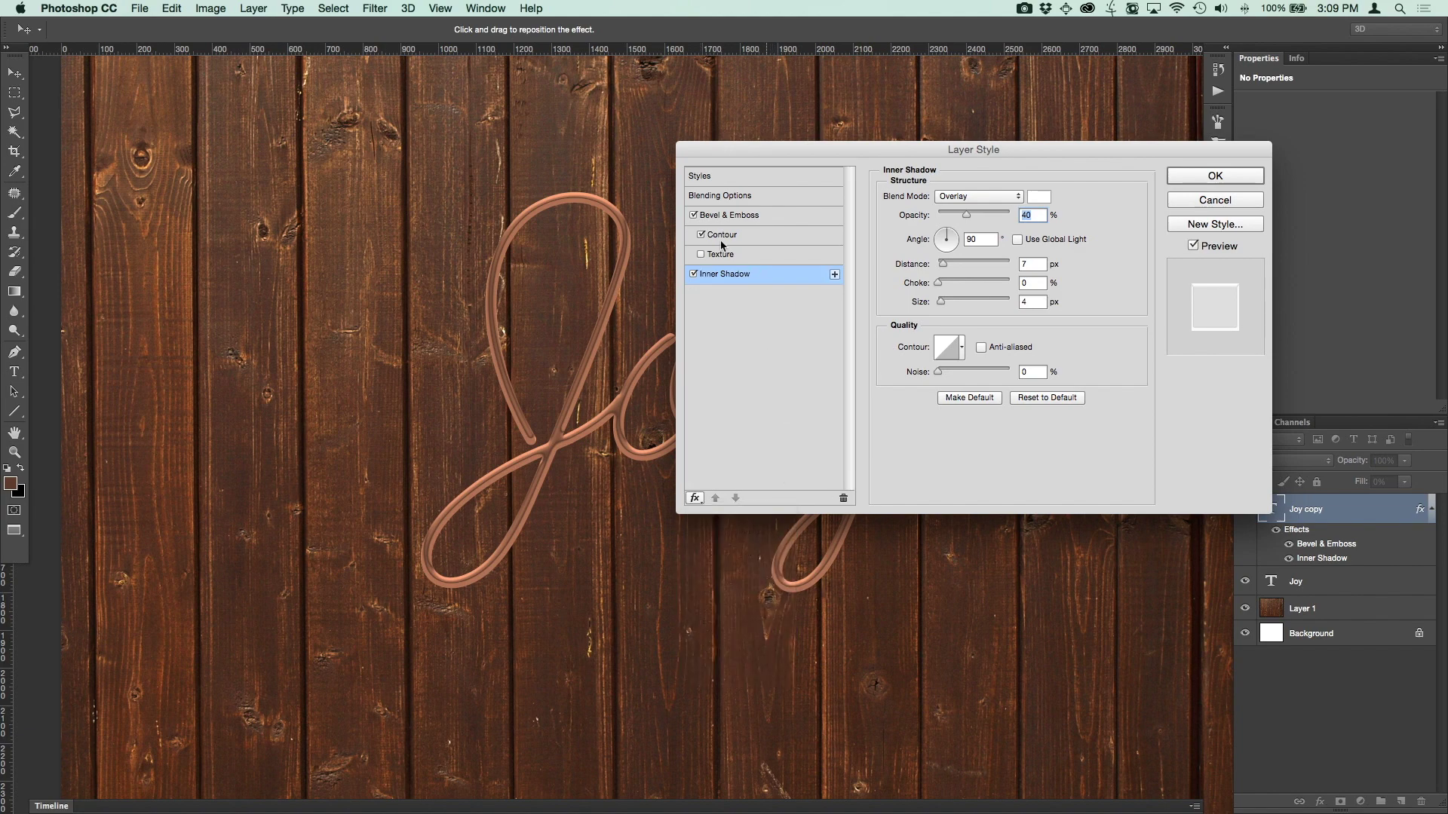
{"action": "left_click", "coordinate": [835, 274]}
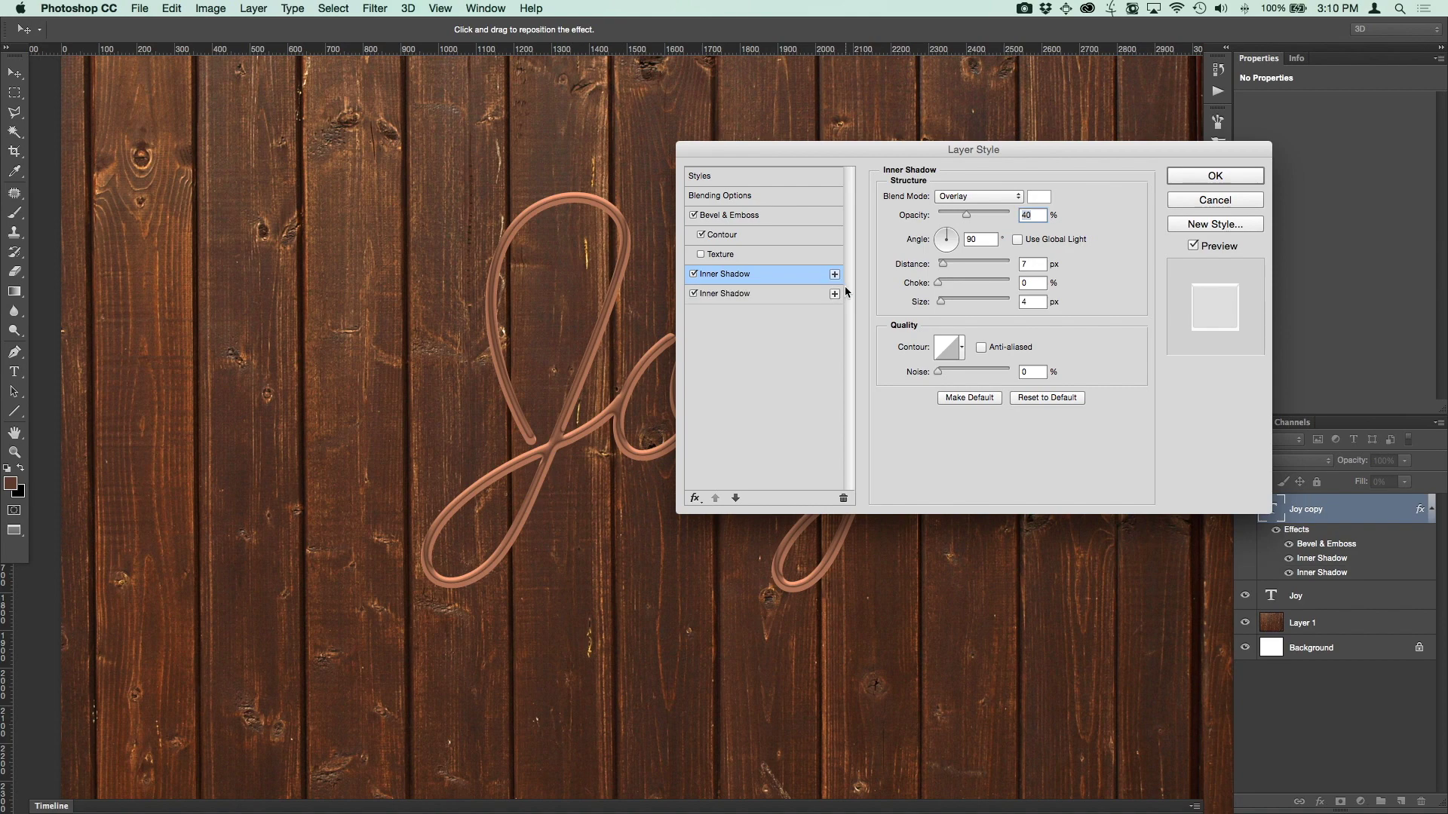
Give the second Inner Shadow 70% opacity, 0 px distance, 40% choke and 10 px size
{"action": "left_click", "coordinate": [780, 295]}
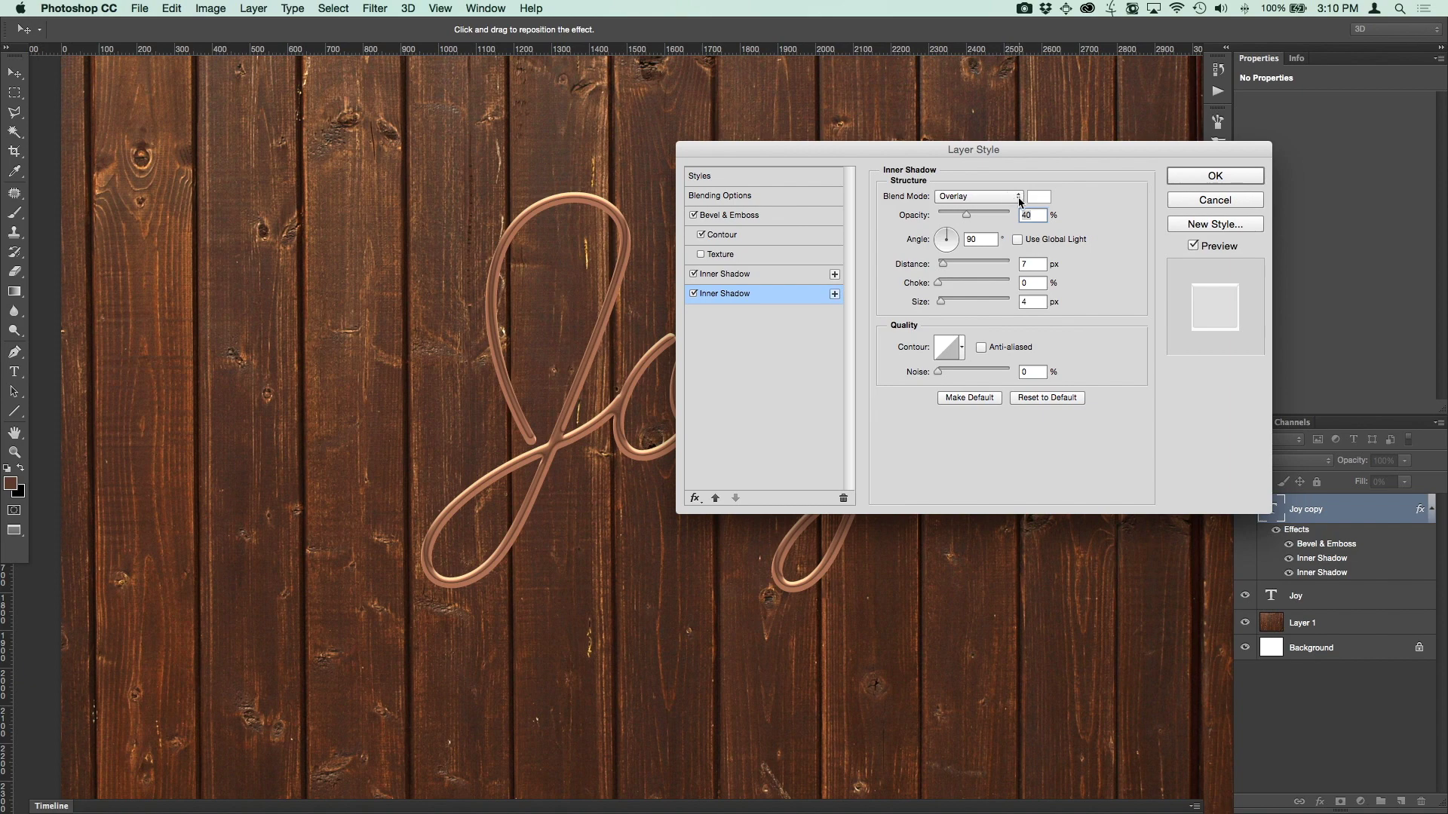
{"action": "left_click_drag", "start_coordinate": [1034, 215], "coordinate": [1018, 216]}
{"action": "type", "text": "70"}
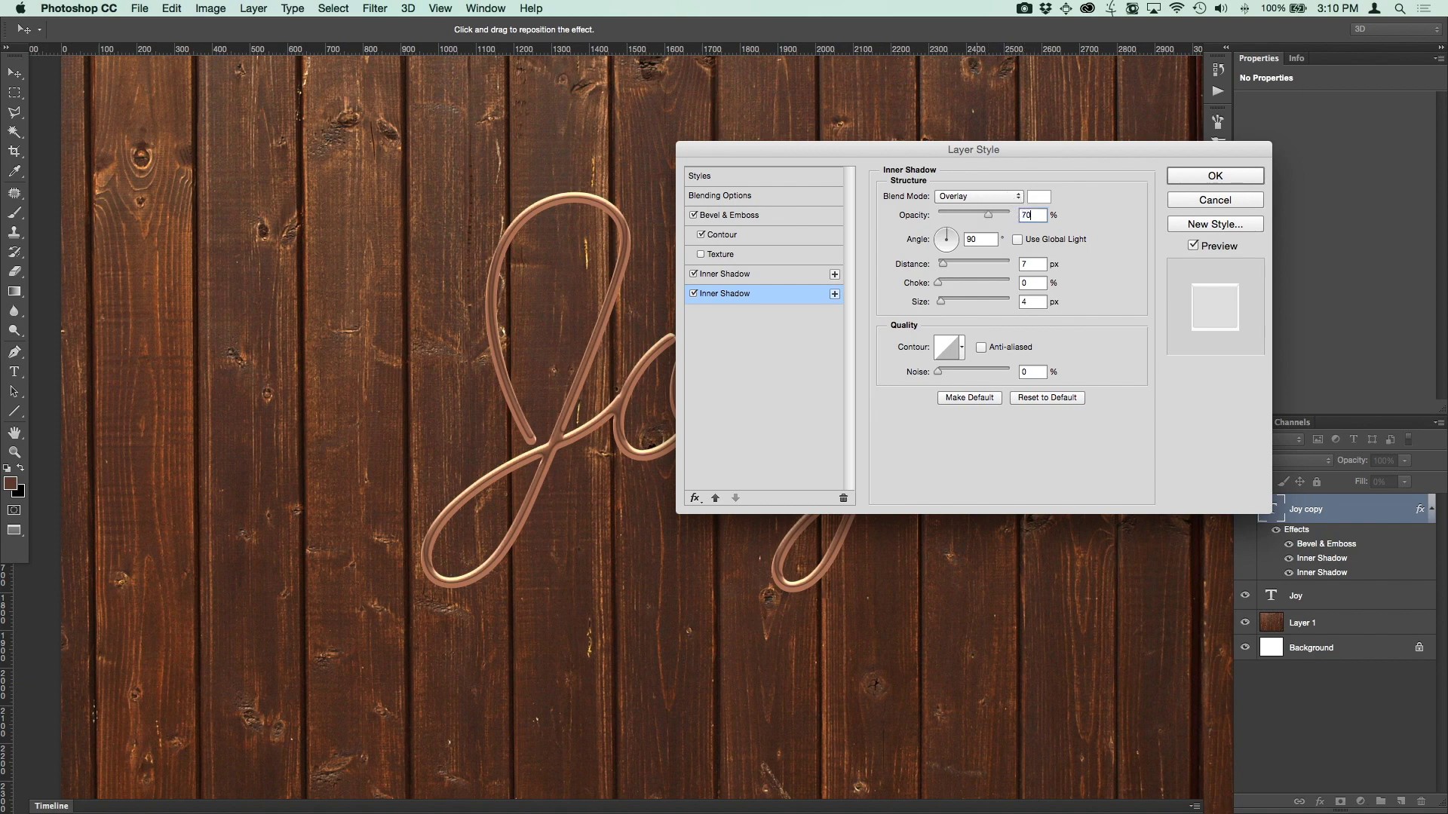
{"action": "left_click", "coordinate": [1033, 265]}
{"action": "key", "text": "BackSpace"}
{"action": "type", "text": "0"}
{"action": "key", "text": "Tab"}
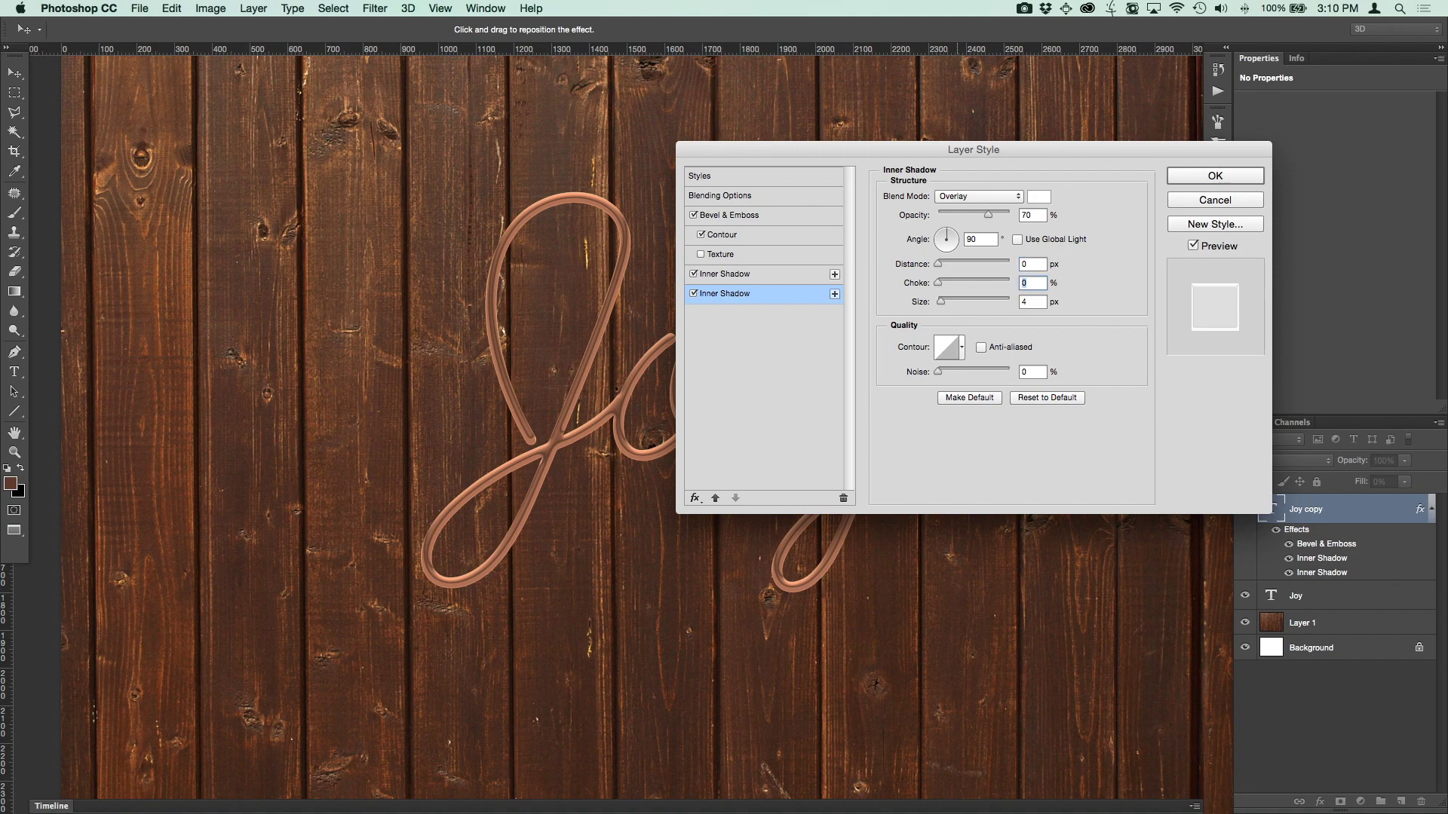
{"action": "type", "text": "40"}
{"action": "key", "text": "Tab"}
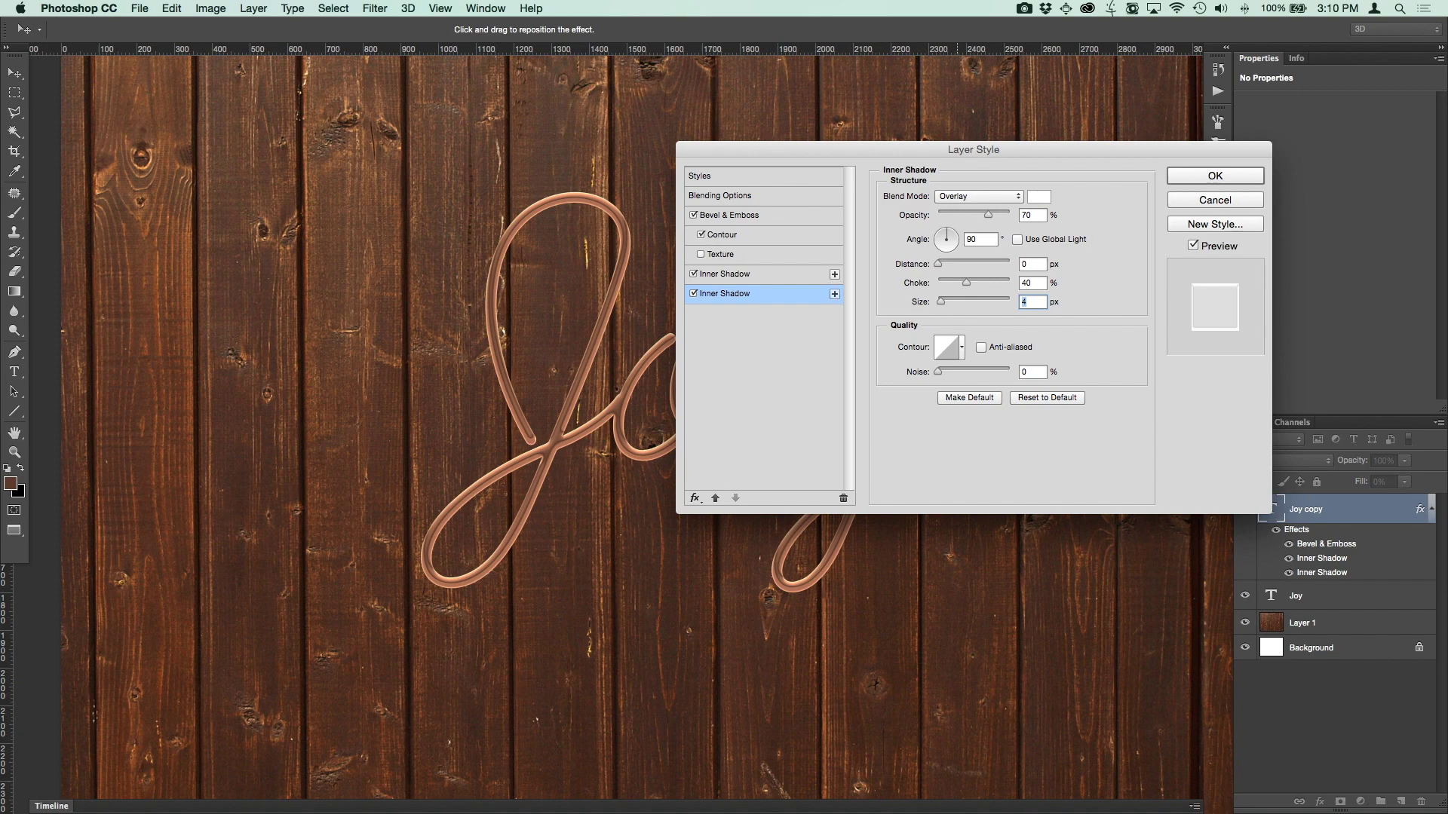
{"action": "type", "text": "10"}
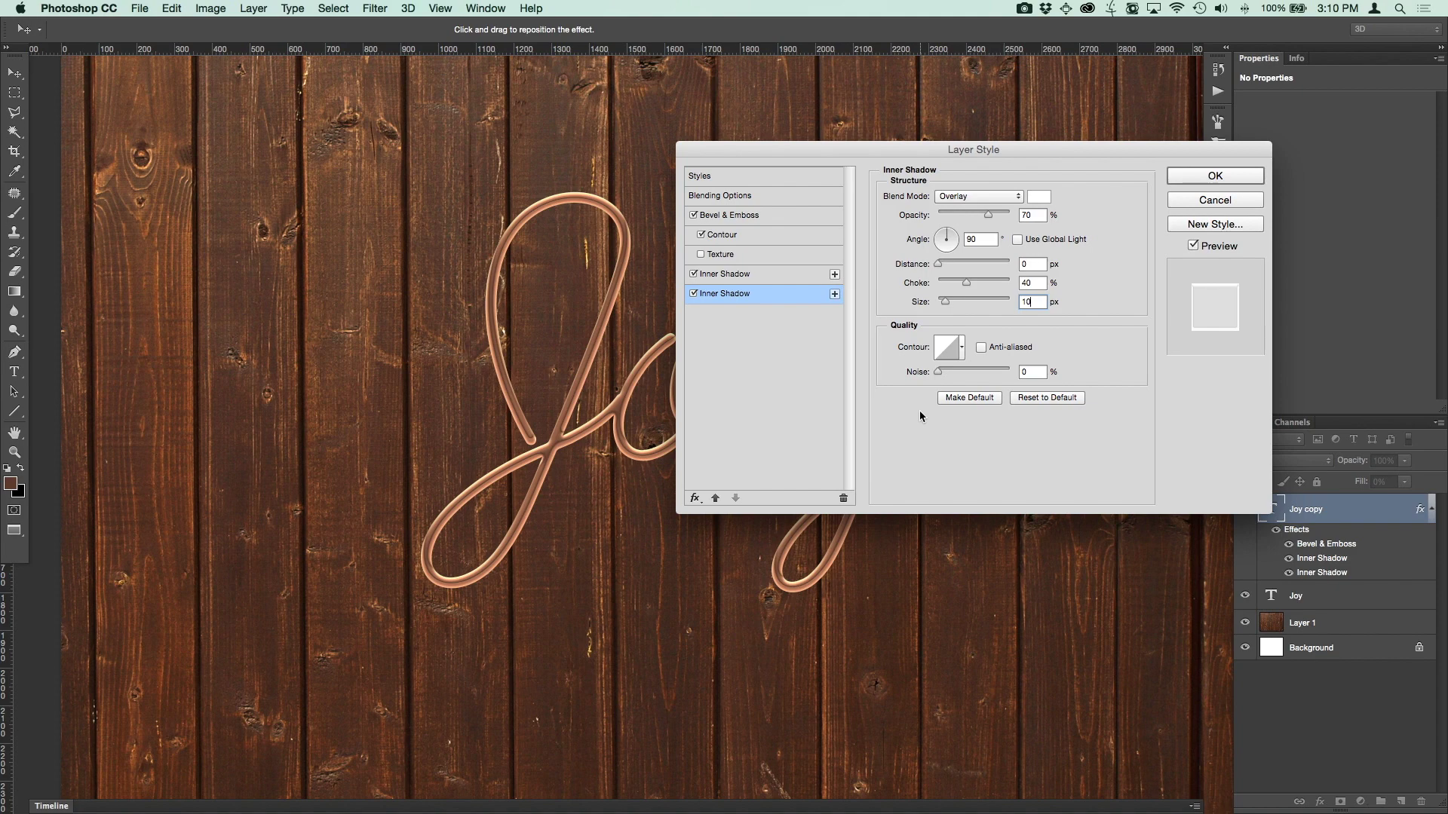
{"action": "left_click", "coordinate": [695, 498]}
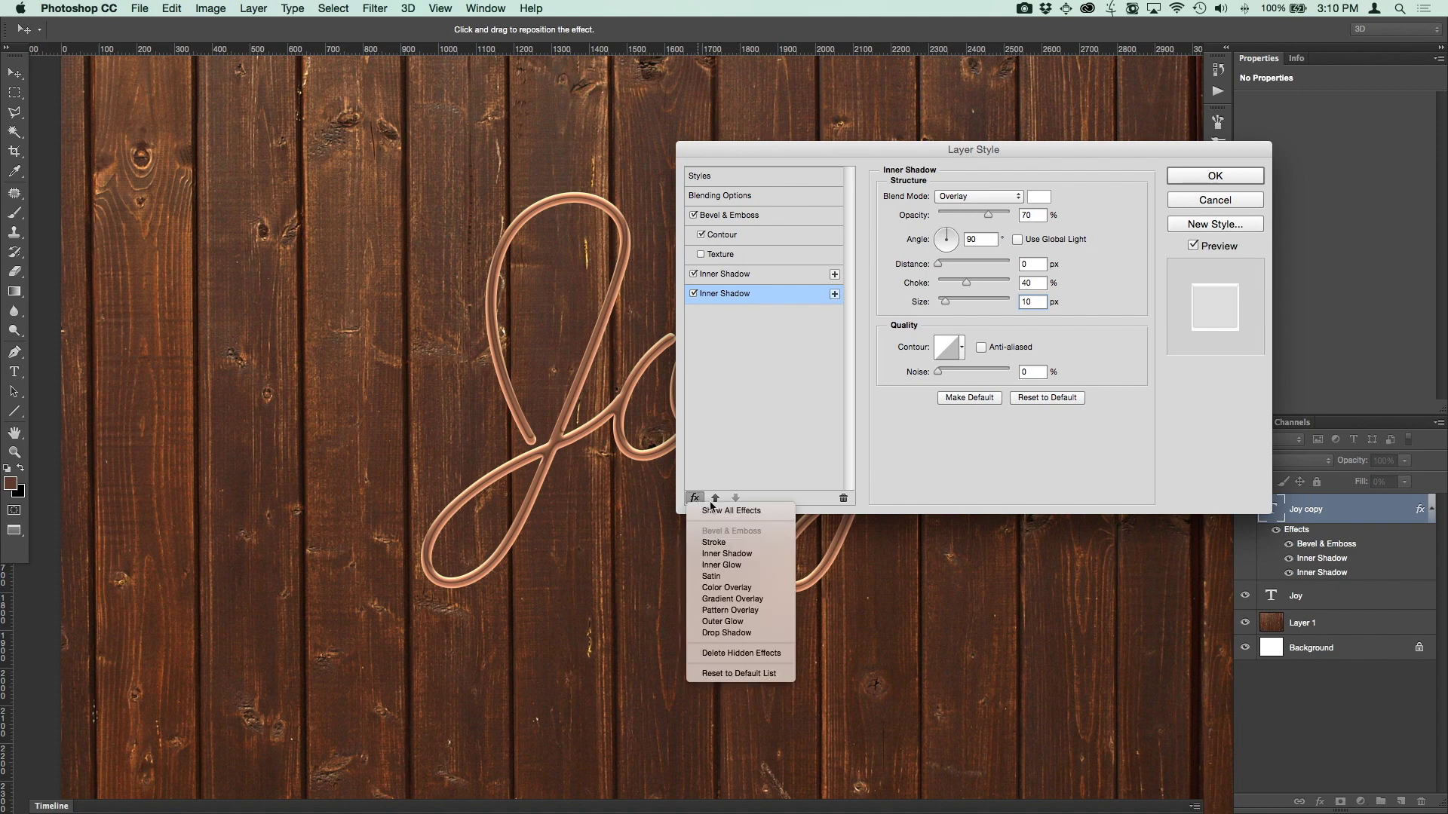
Add an Inner Glow: Overlay, 100% opacity, Center source, 30 px size
{"action": "left_click", "coordinate": [732, 566]}
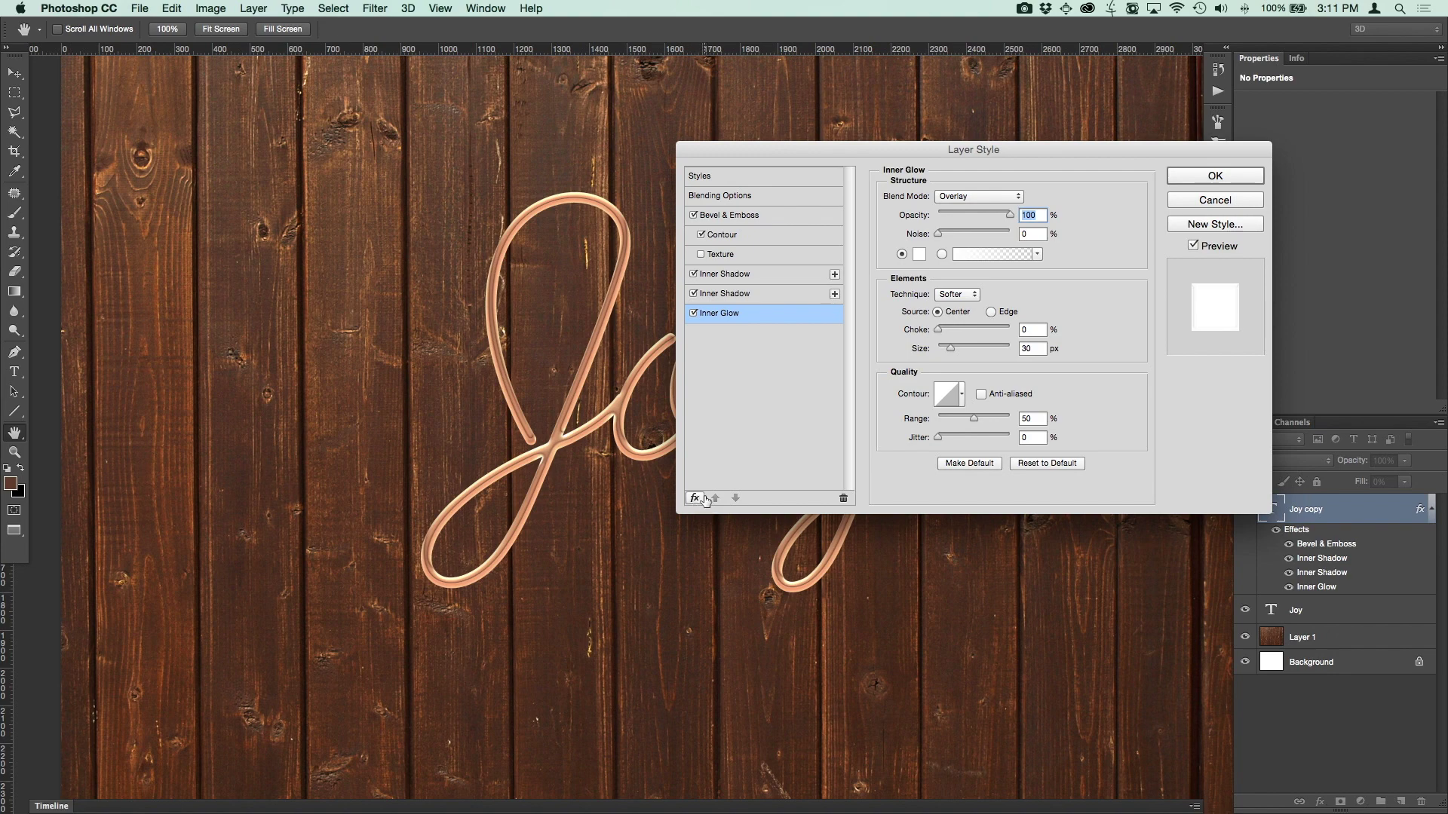
Add an inverted Overlay Satin to Joy copy: 50% opacity, 17 px distance, 24 px size
{"action": "left_click", "coordinate": [698, 500]}
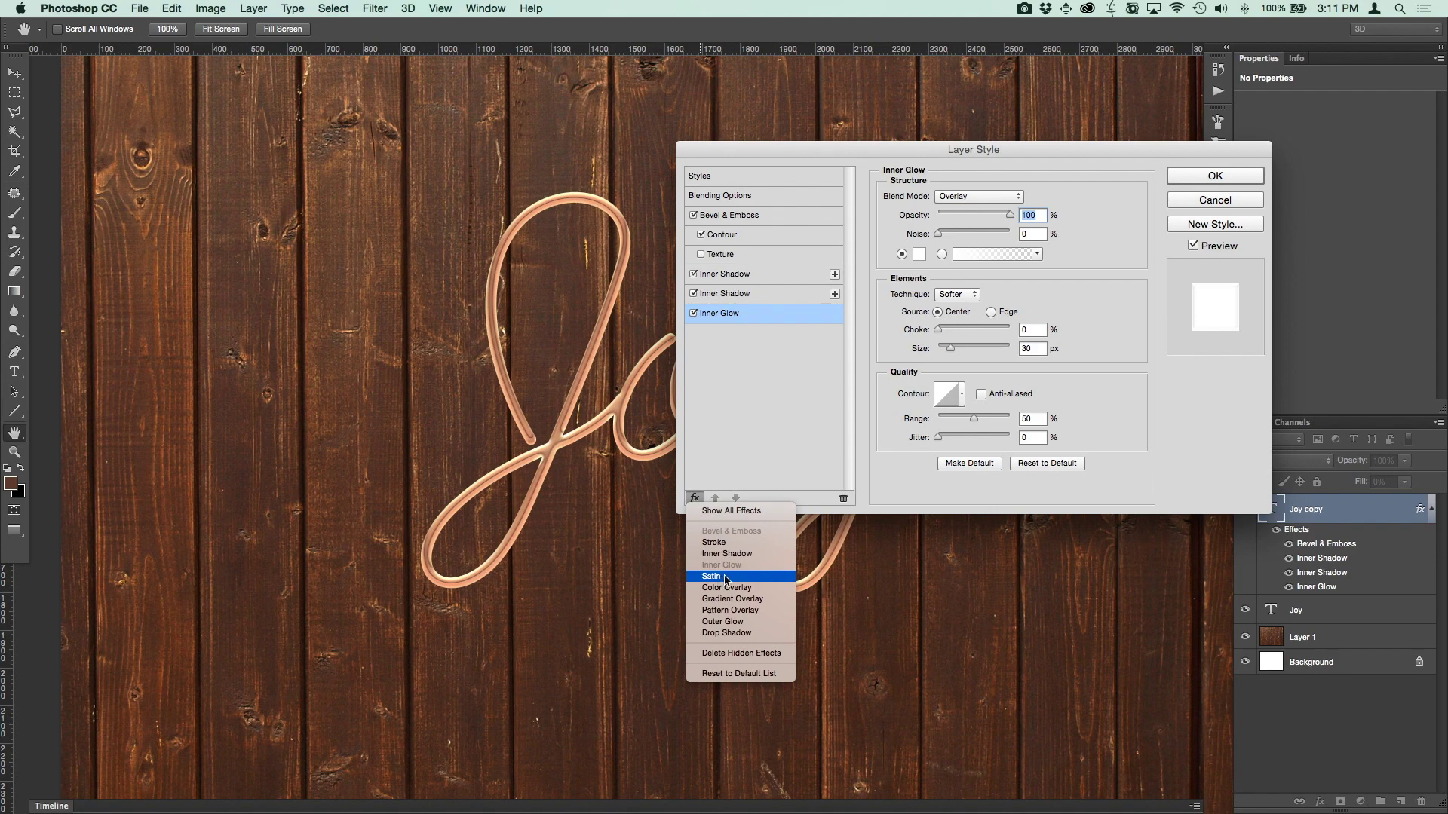
{"action": "left_click", "coordinate": [728, 576]}
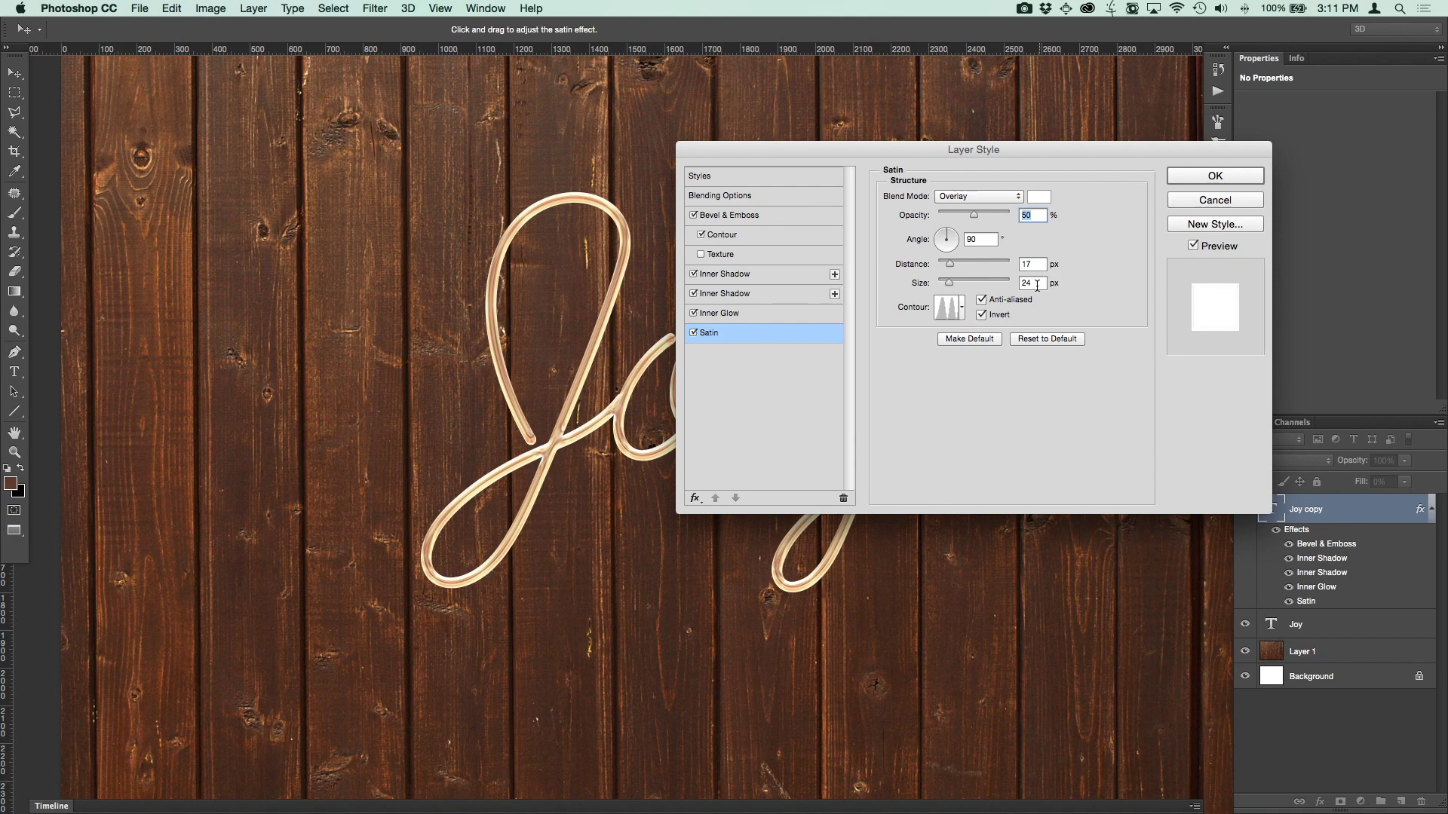
{"action": "left_click", "coordinate": [962, 309]}
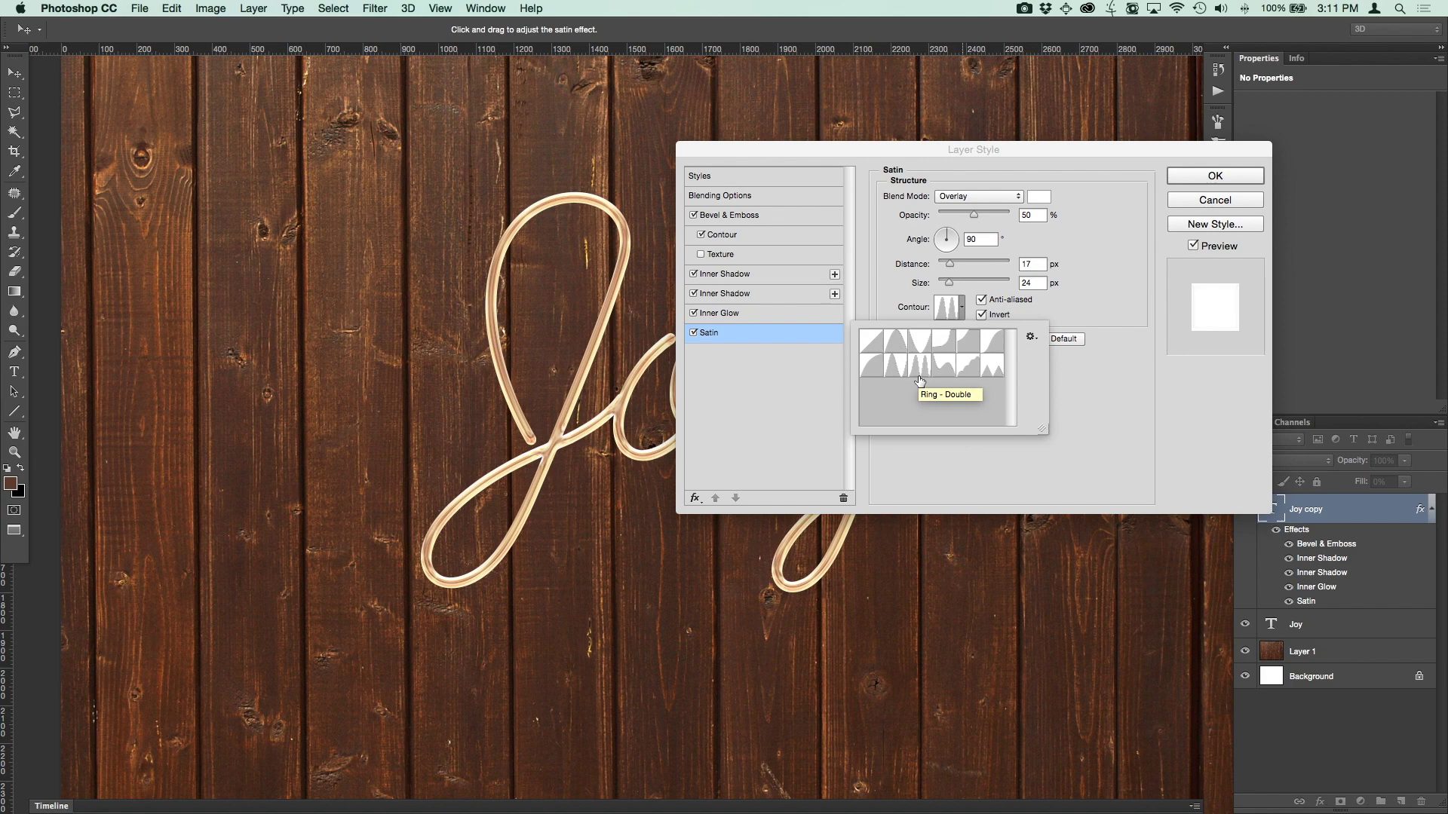
{"action": "left_click", "coordinate": [1119, 299]}
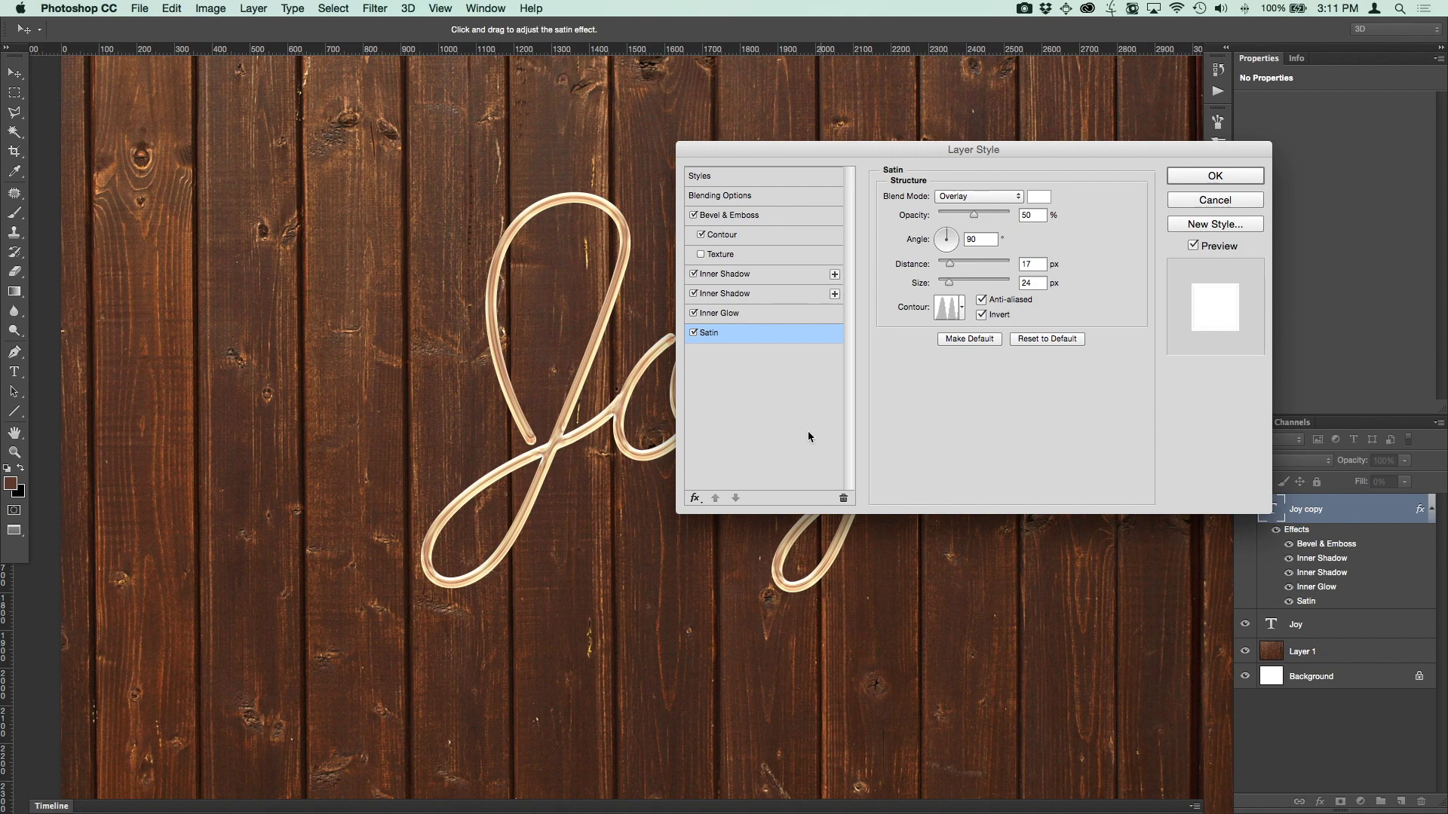
{"action": "left_click", "coordinate": [696, 499]}
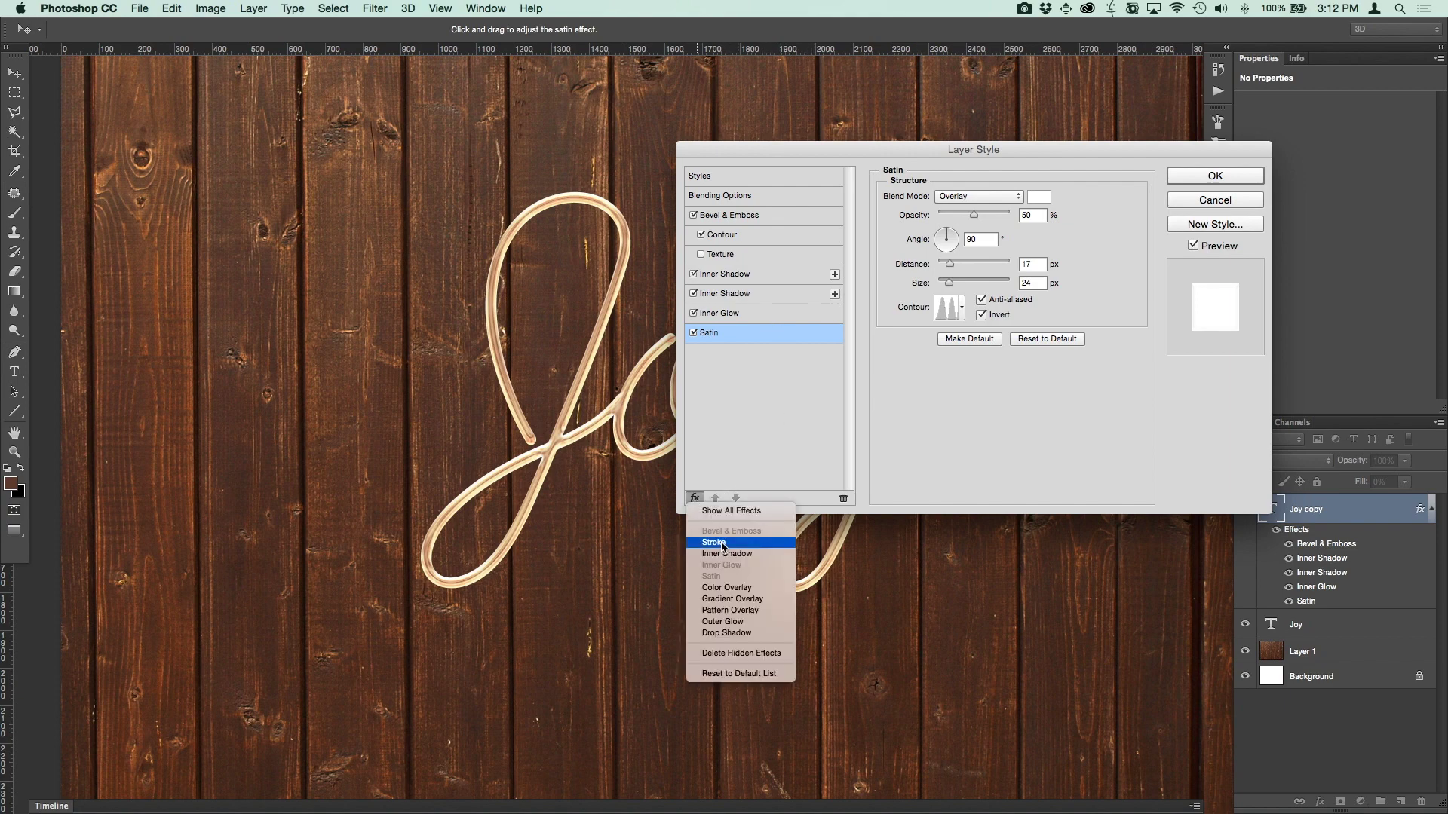
Add an Overlay Outer Glow at 100% opacity with a Softer 20 px size
{"action": "left_click", "coordinate": [729, 622]}
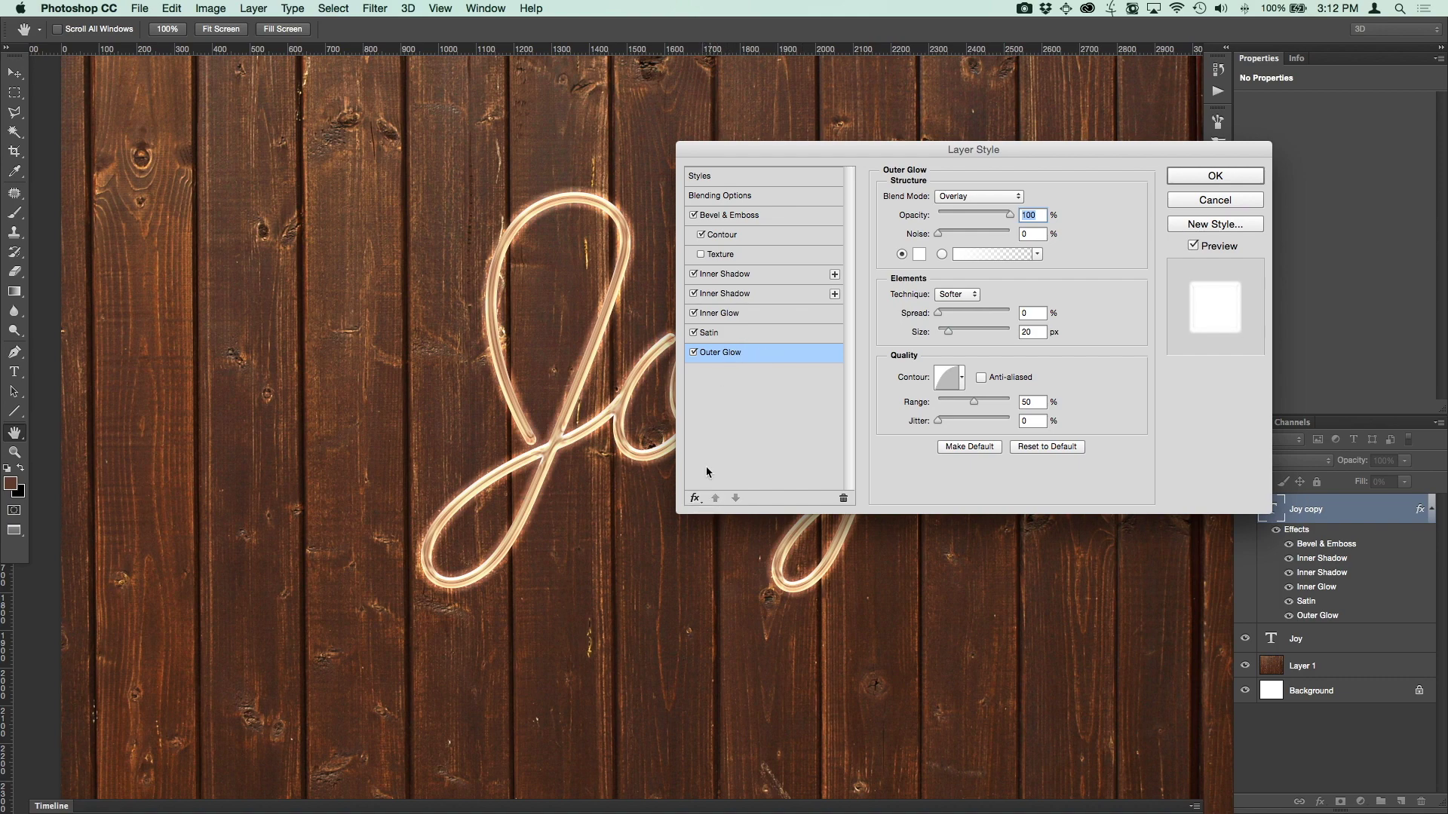
{"action": "left_click", "coordinate": [694, 499]}
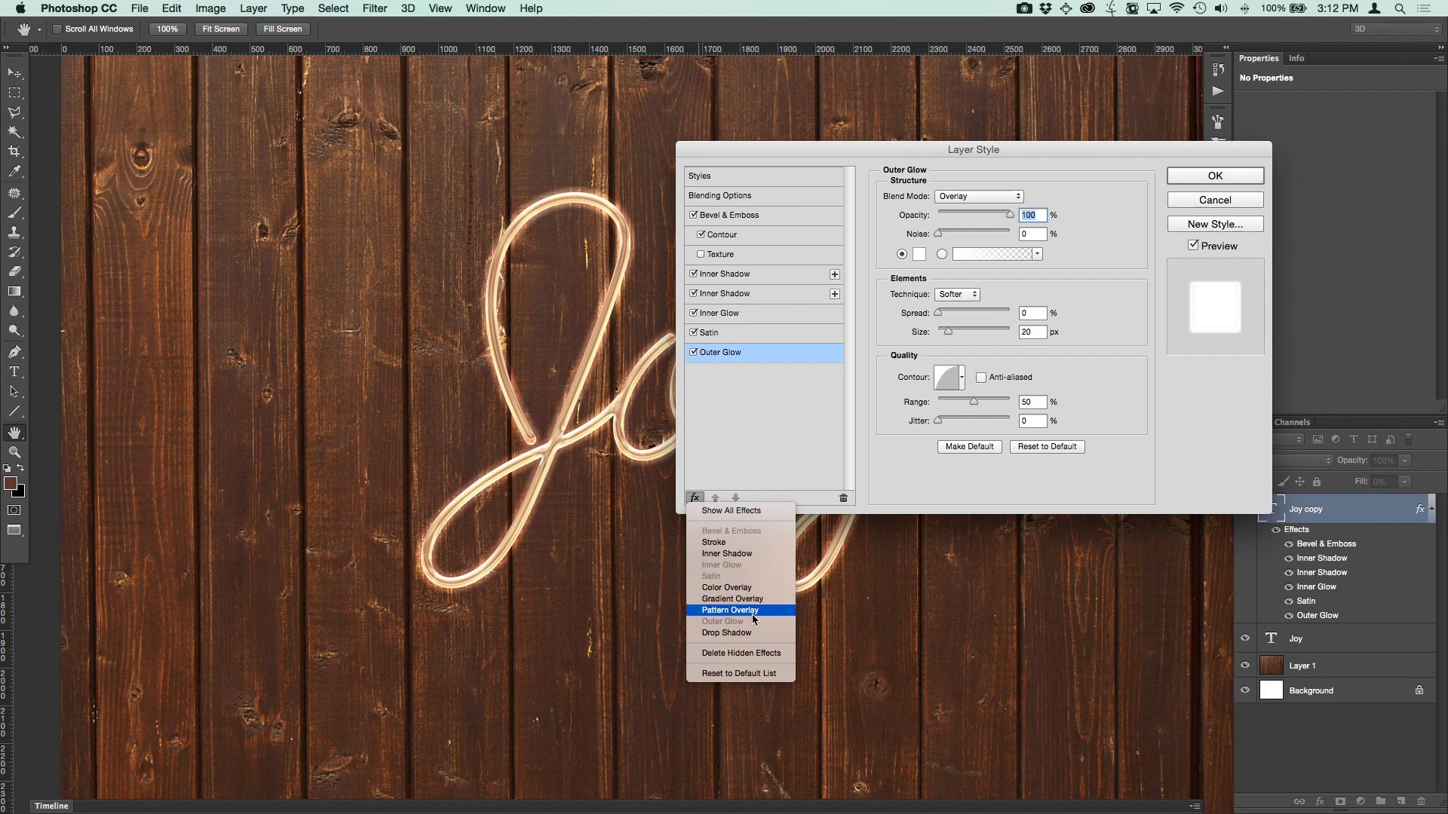
Add a Multiply drop shadow with 80% opacity, 10 px distance and 30 px size, then apply the style
{"action": "left_click", "coordinate": [737, 636]}
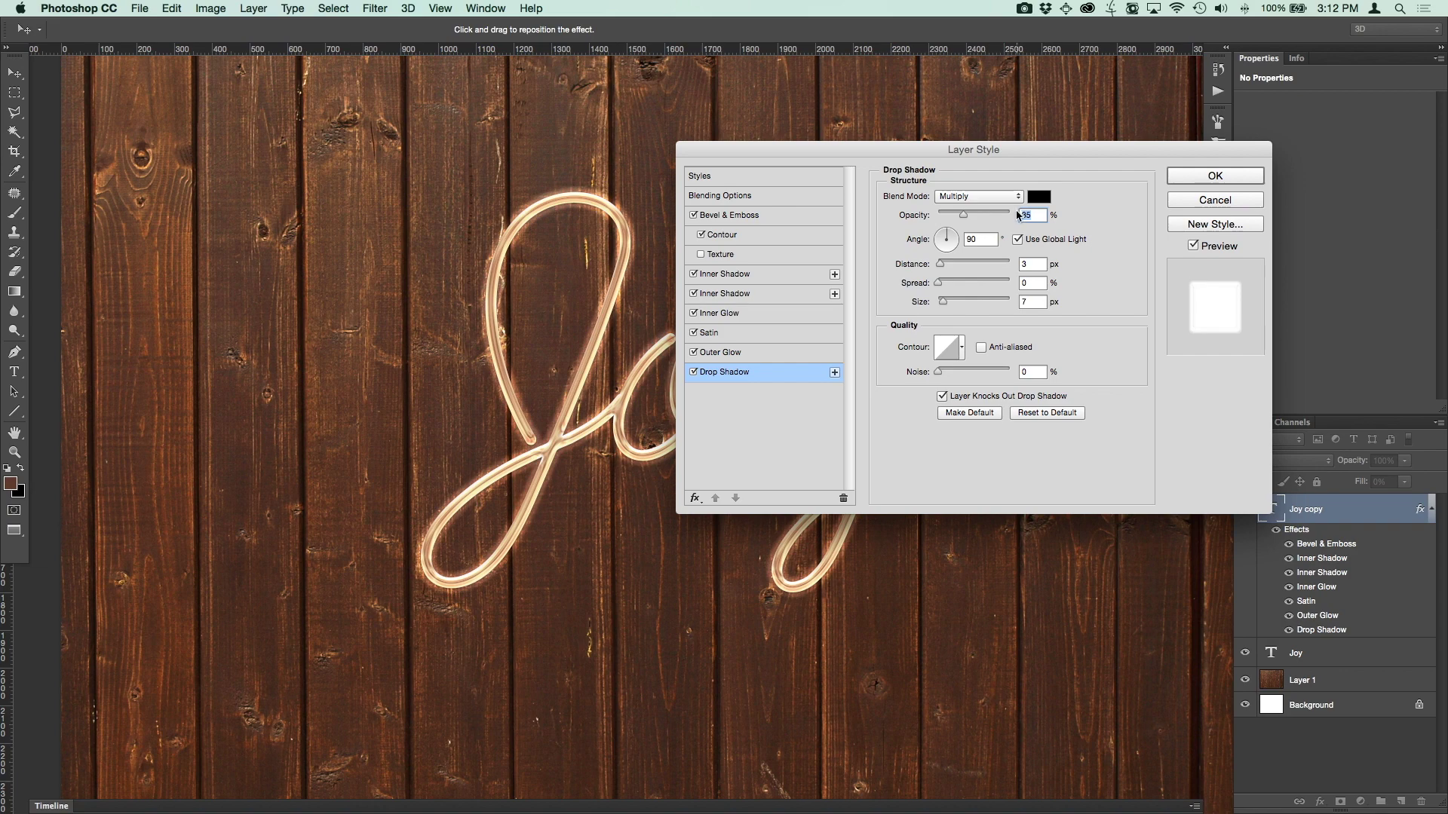
{"action": "double_click", "coordinate": [1026, 215]}
{"action": "type", "text": "80"}
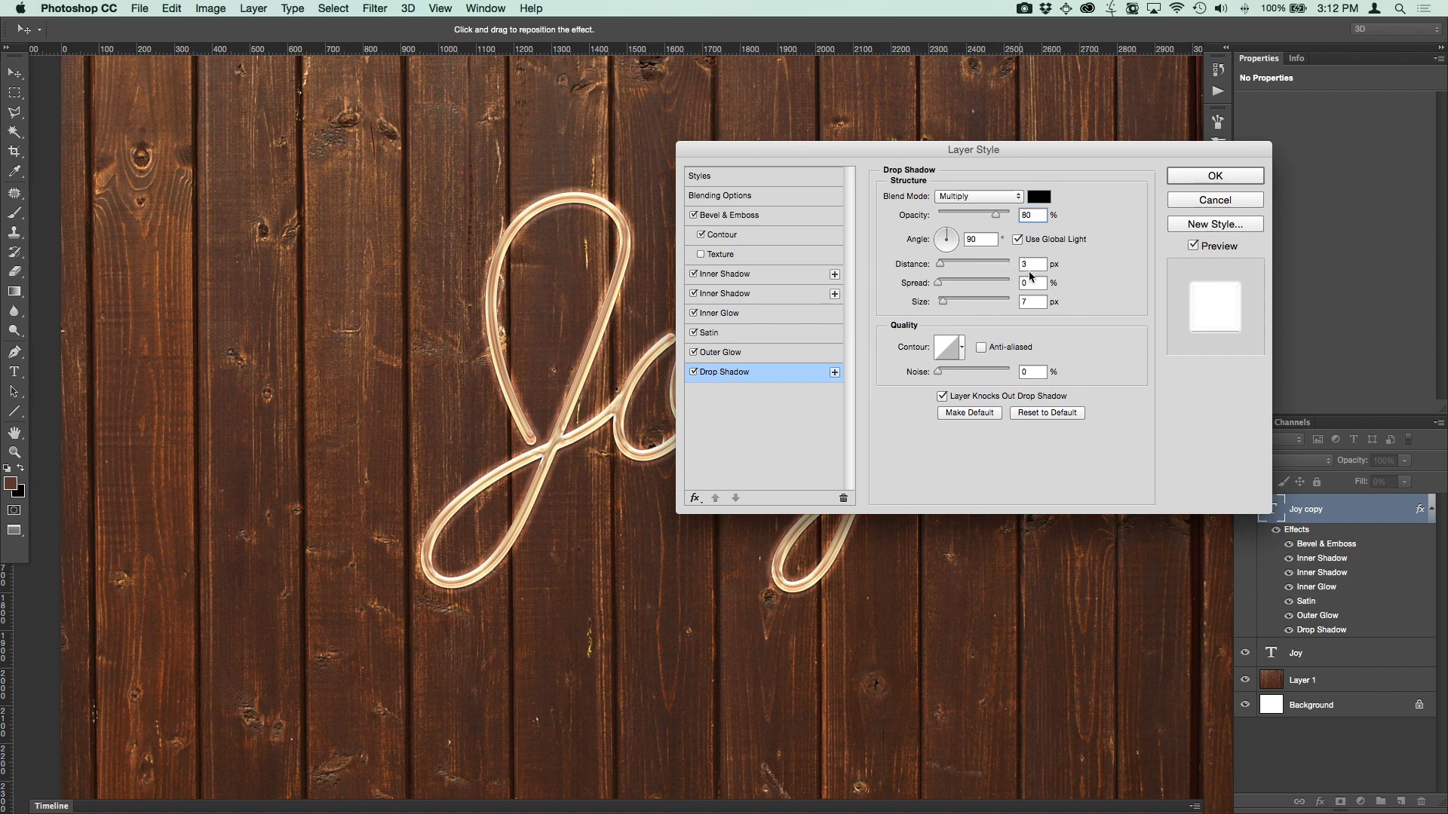
{"action": "left_click", "coordinate": [1037, 266]}
{"action": "type", "text": "10"}
{"action": "key", "text": "Tab"}
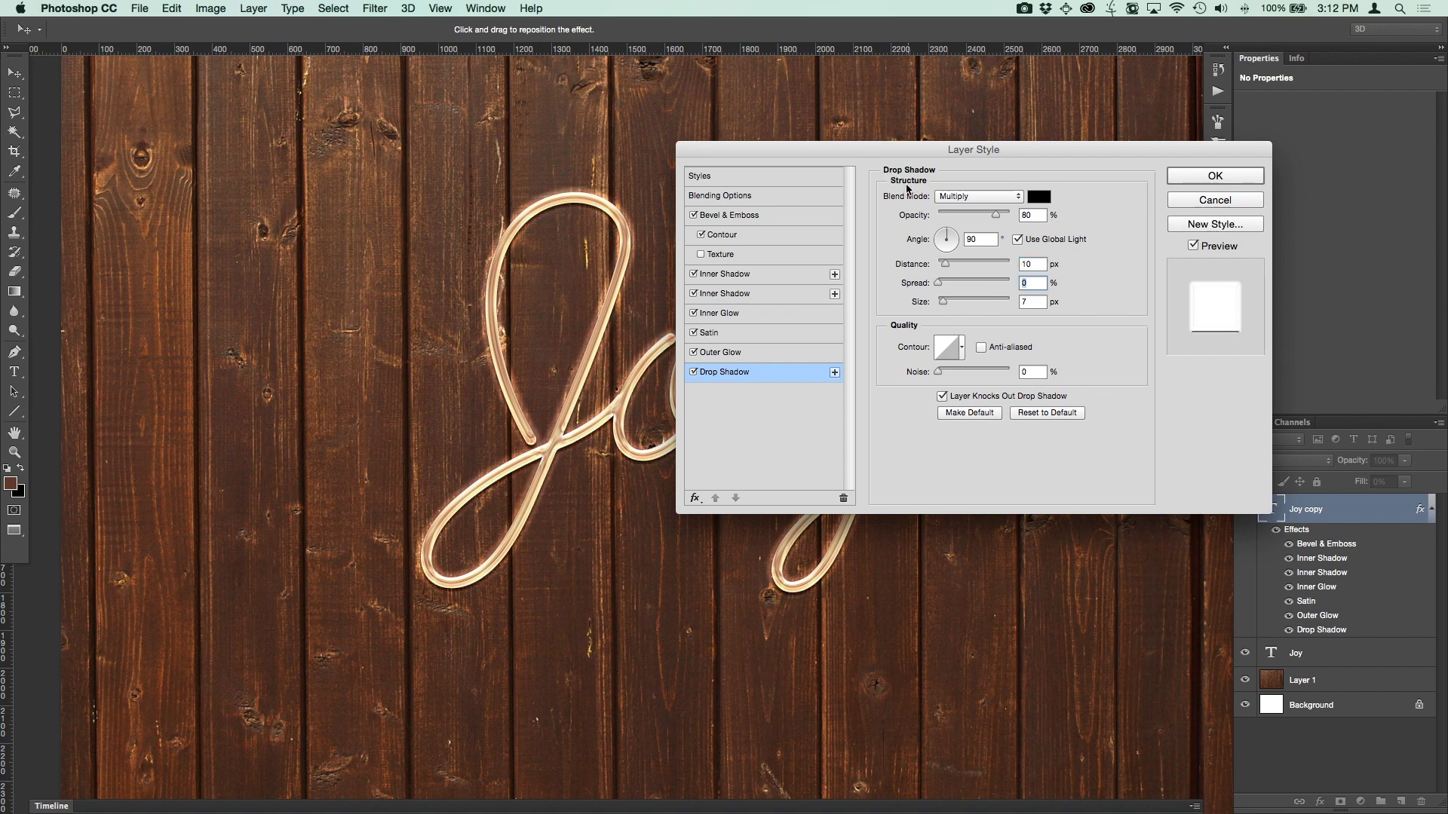
{"action": "key", "text": "Tab"}
{"action": "type", "text": "30"}
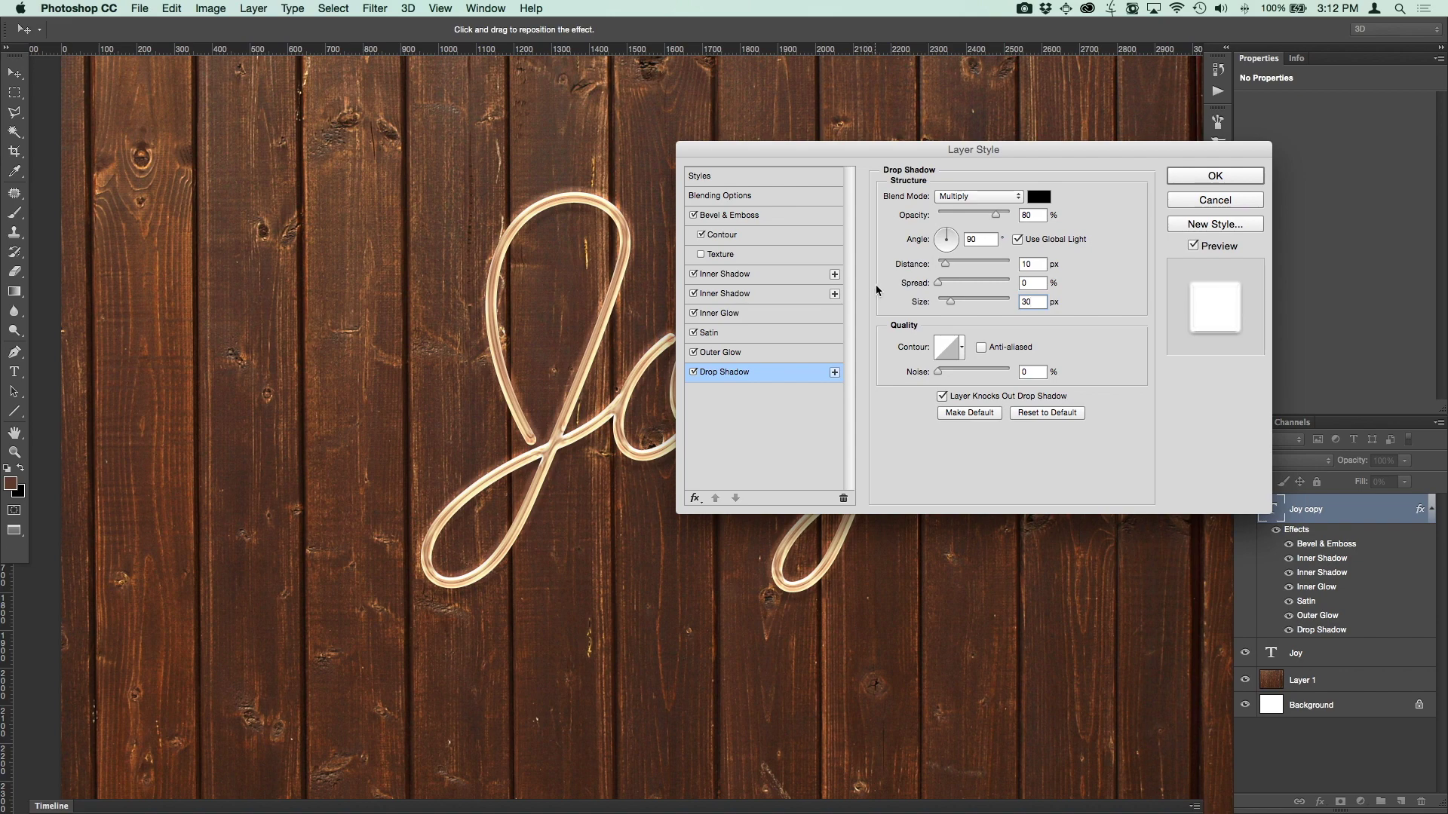
{"action": "key", "text": "Tab"}
{"action": "left_click", "coordinate": [1216, 177]}
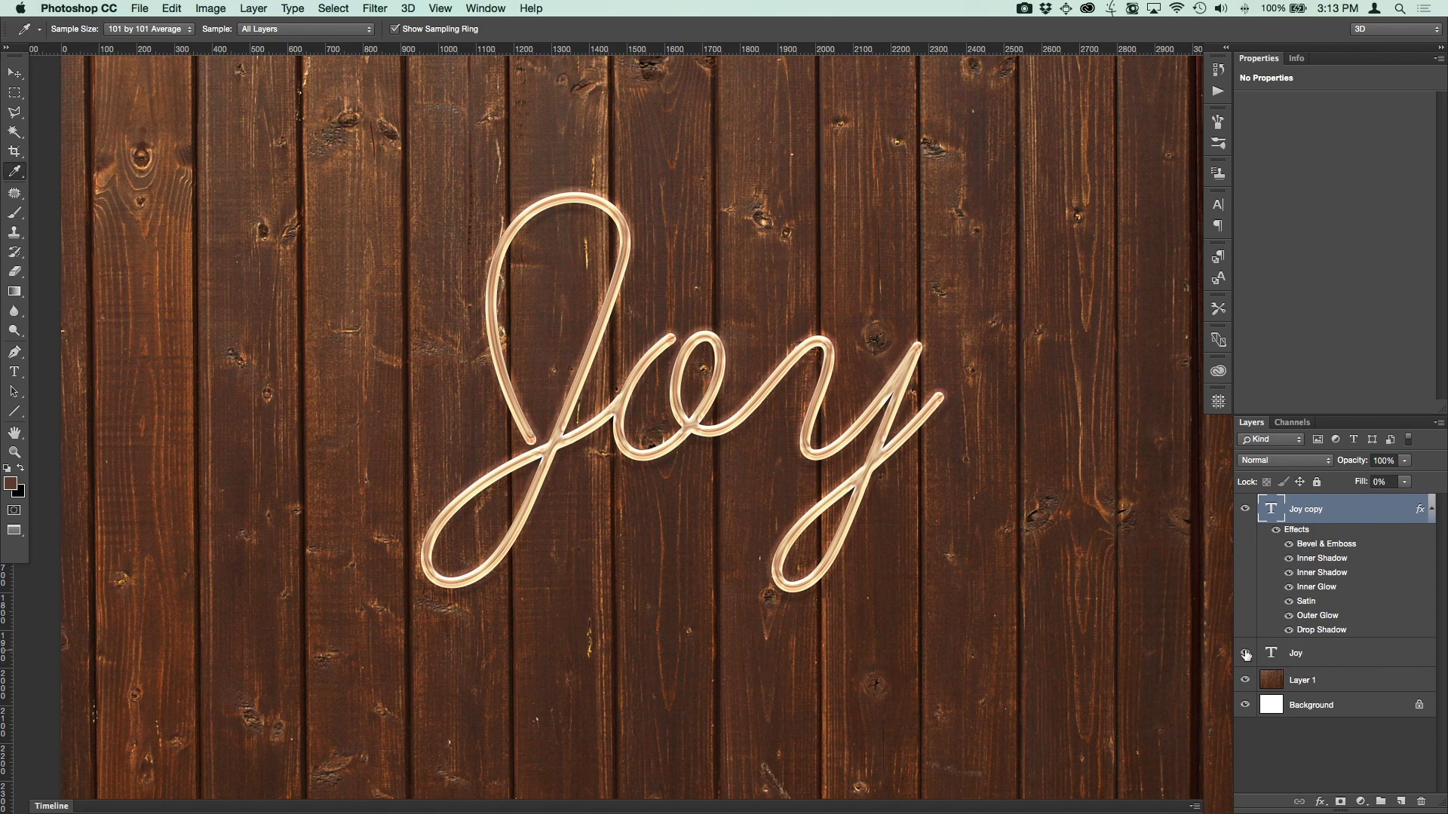
Hide the glowing Joy copy layer, leaving only the plain Joy text visible
{"action": "left_click", "coordinate": [1244, 654]}
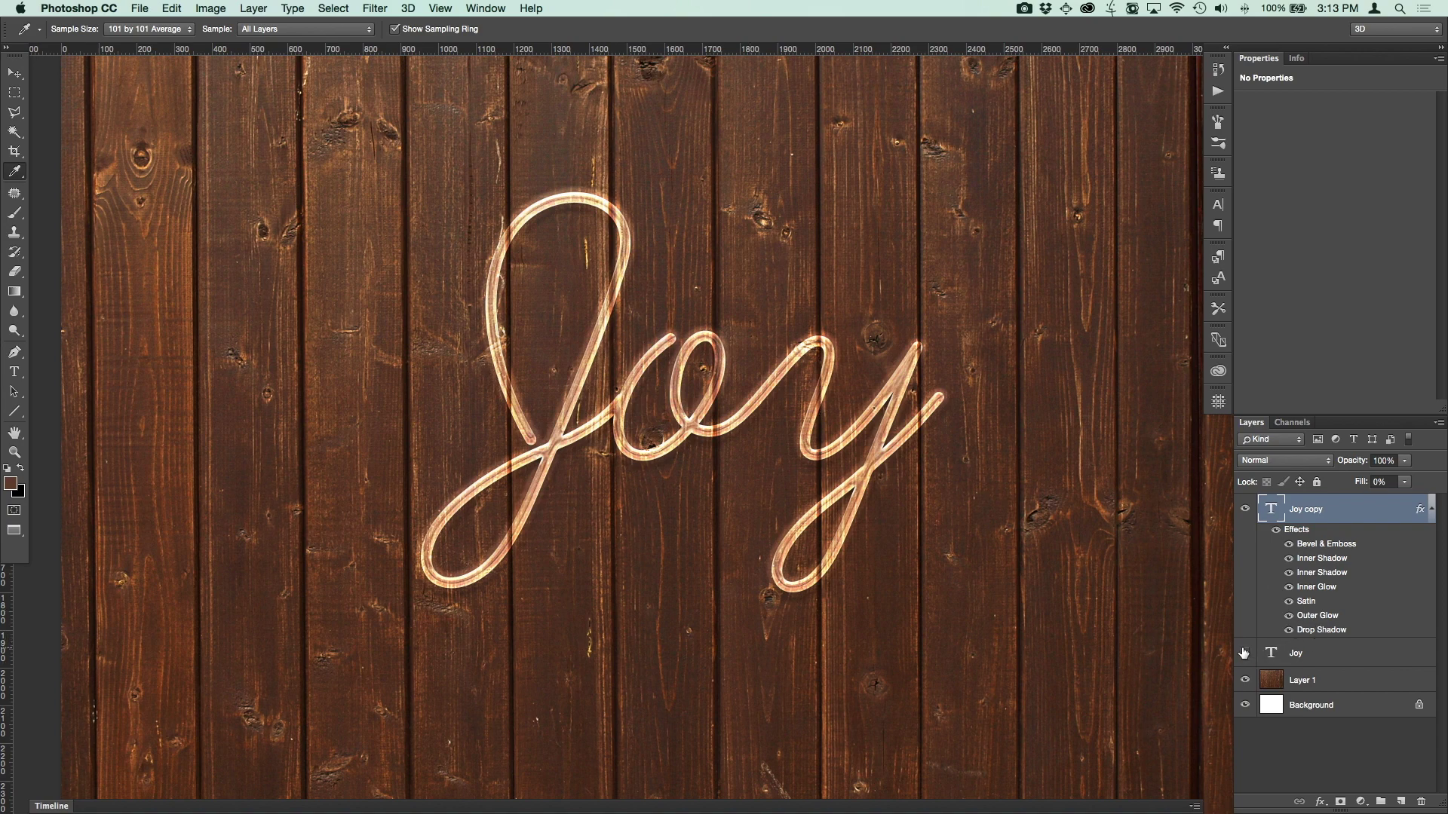
{"action": "left_click", "coordinate": [1244, 509]}
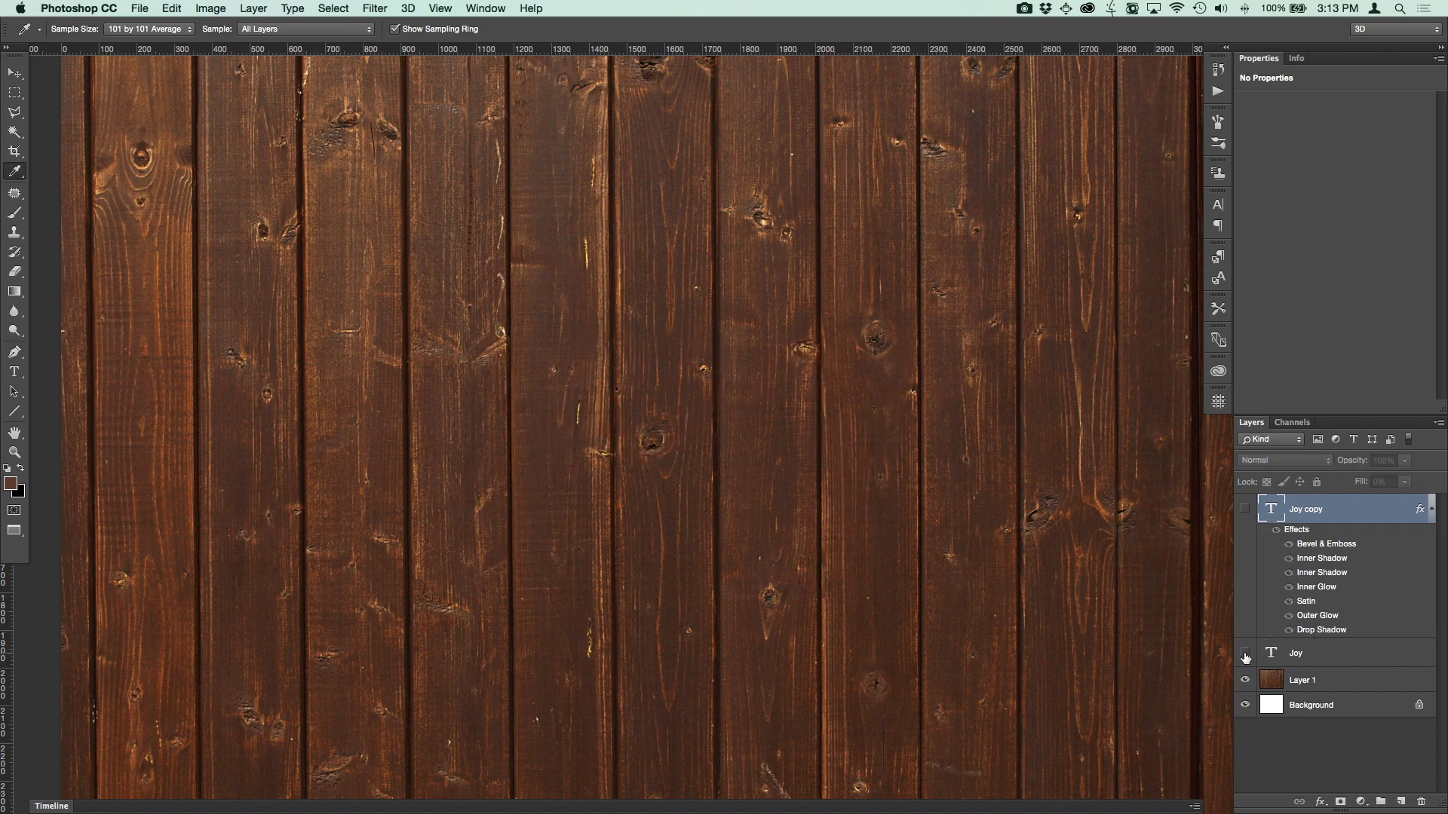
{"action": "left_click", "coordinate": [1245, 653]}
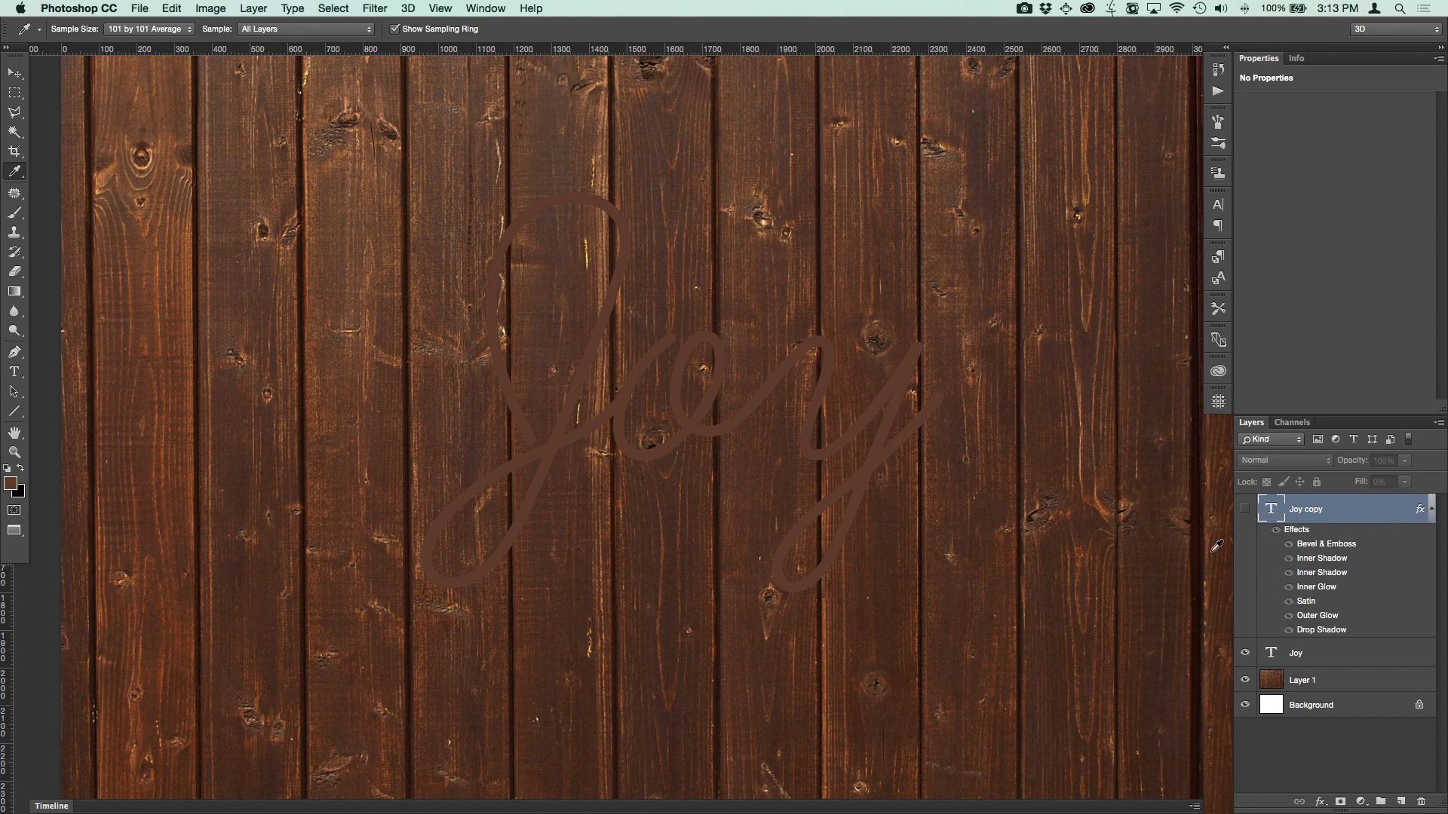
Lower the Joy layer's fill to 70% and show the Joy copy again
{"action": "left_click", "coordinate": [1321, 658]}
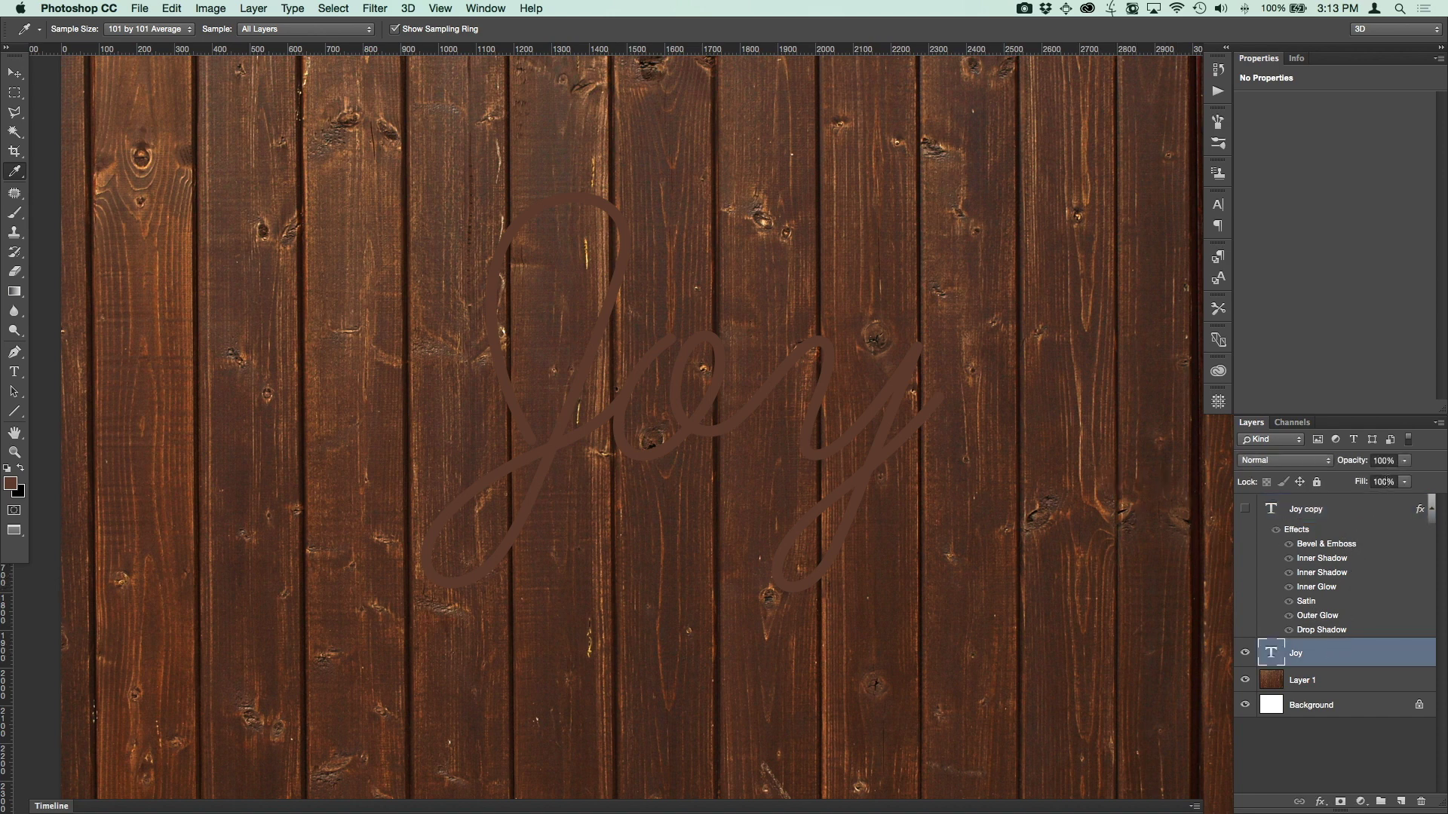
{"action": "left_click", "coordinate": [1384, 482]}
{"action": "type", "text": "70"}
{"action": "key", "text": "Return"}
{"action": "key", "text": "Return"}
{"action": "left_click", "coordinate": [1245, 510]}
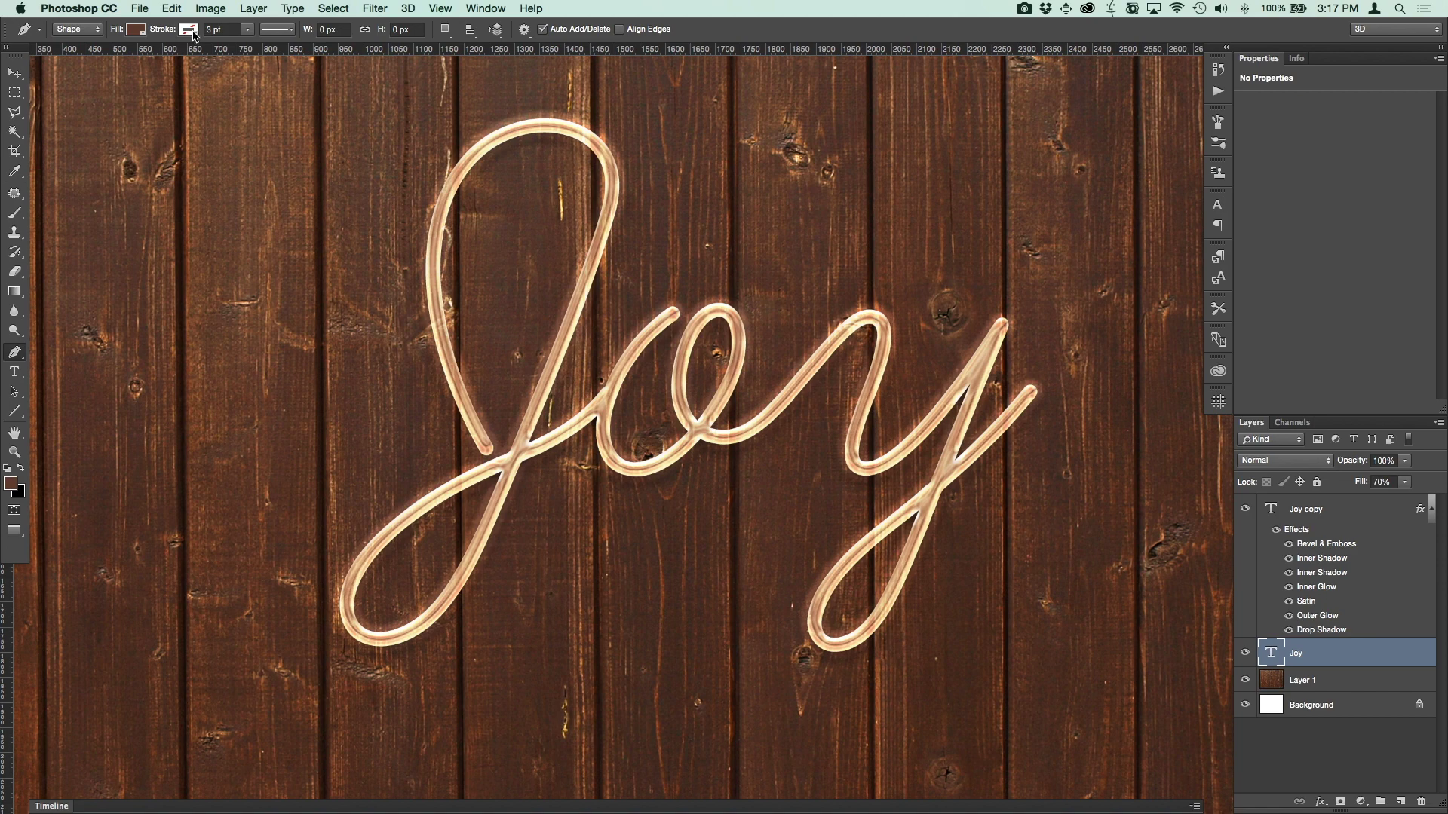
Give new Pen shapes a white 1 pt stroke with no fill
{"action": "left_click", "coordinate": [189, 30]}
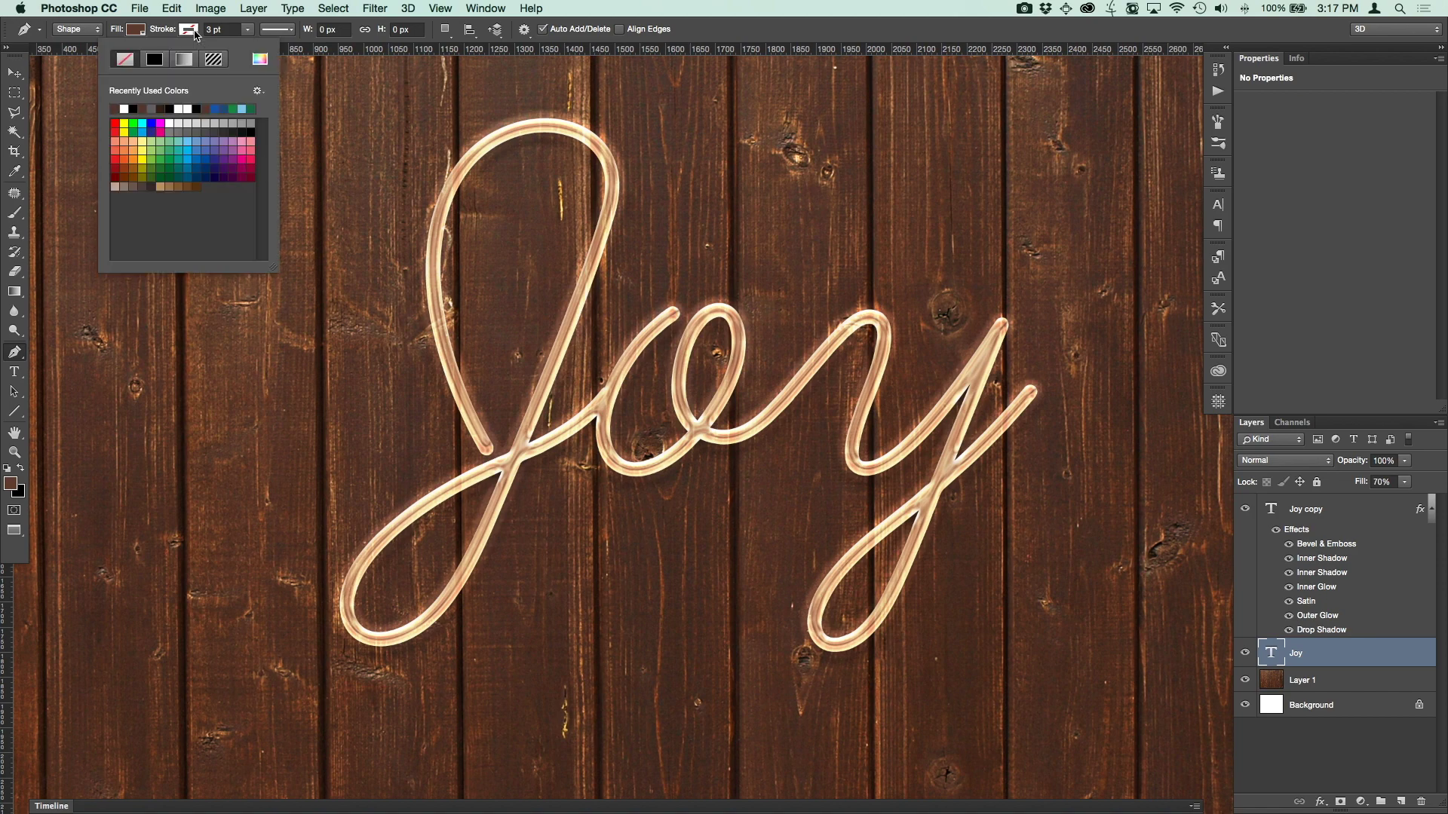
{"action": "left_click", "coordinate": [126, 108]}
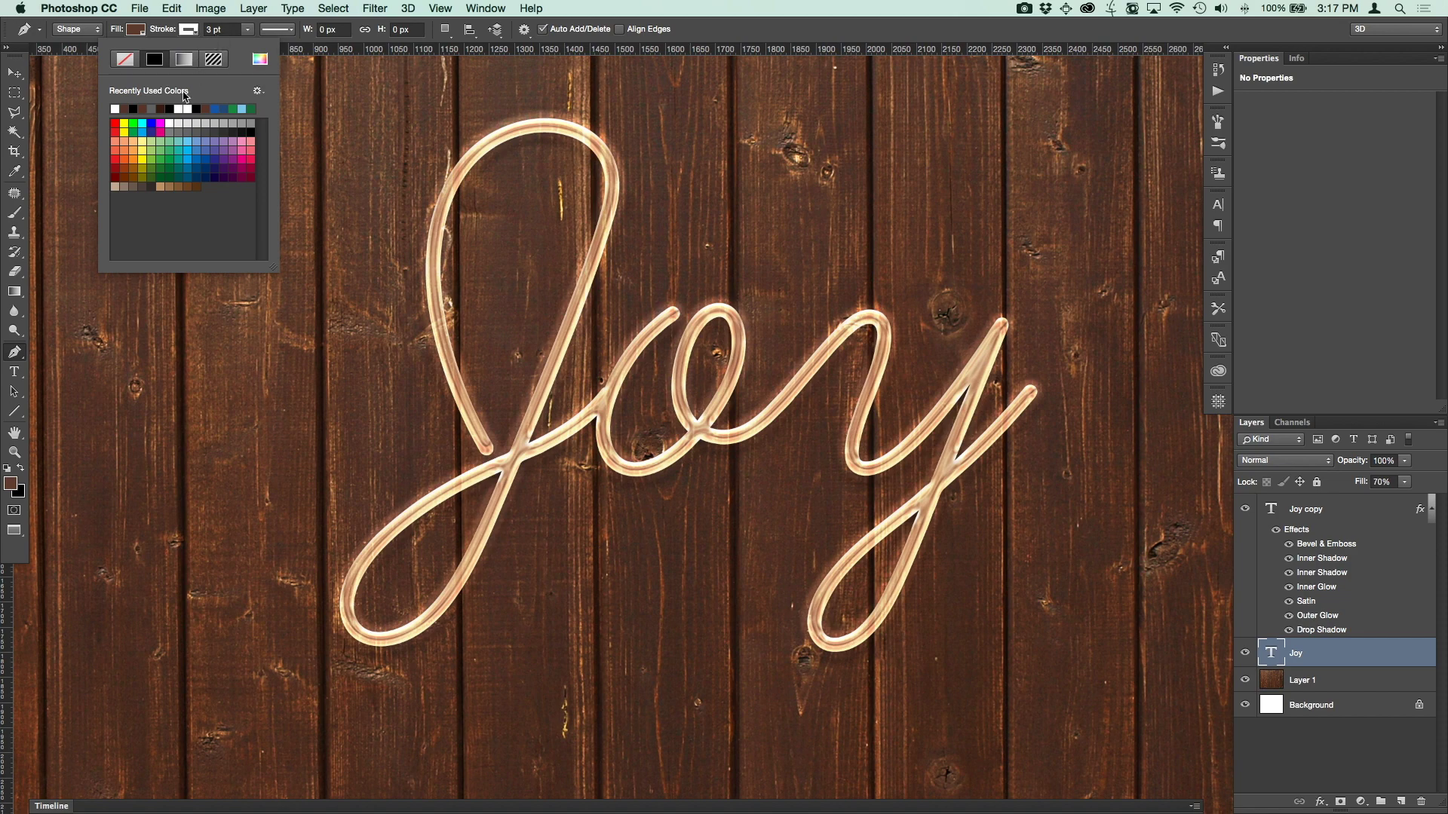
{"action": "left_click", "coordinate": [208, 29]}
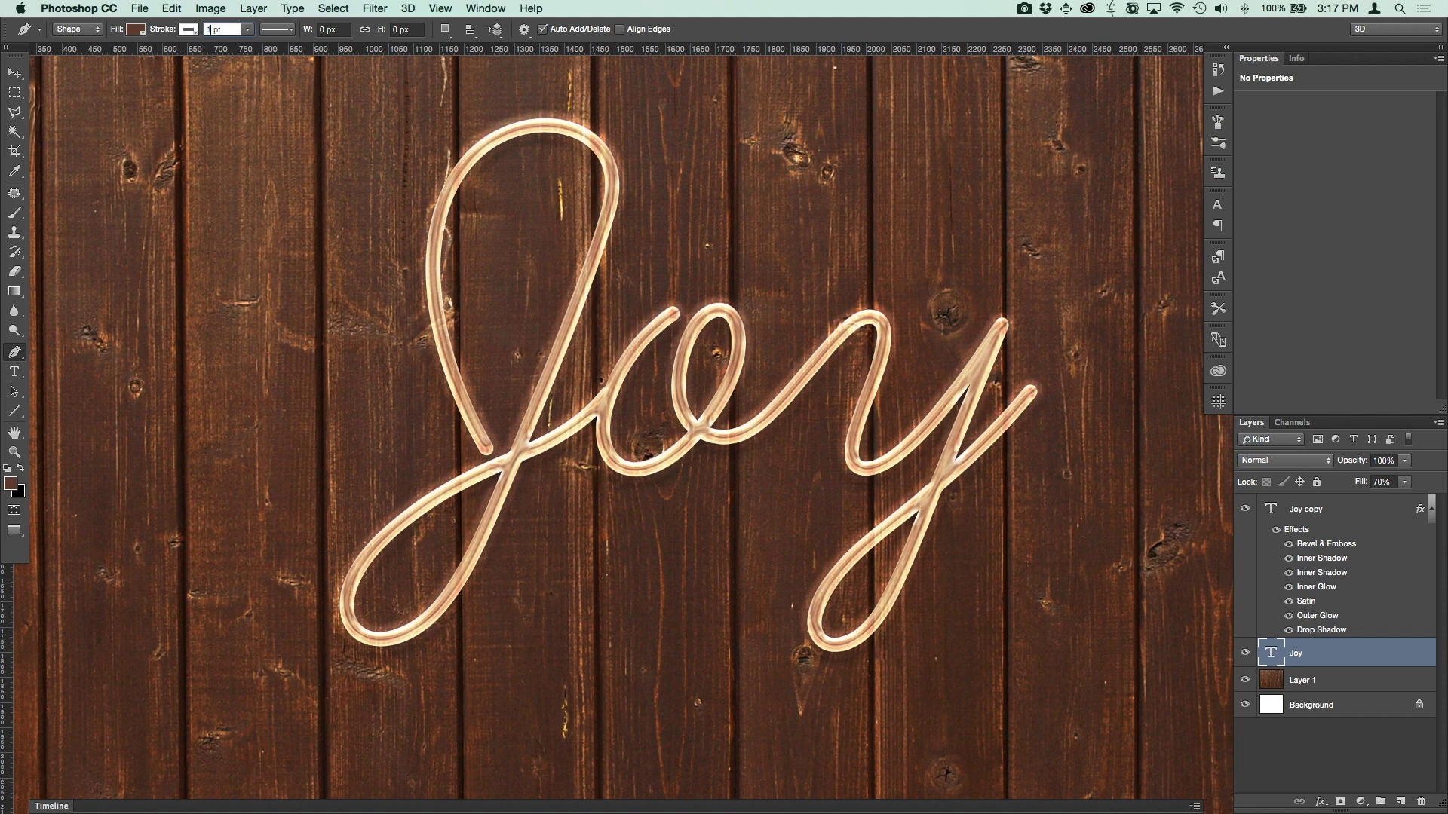
{"action": "left_click", "coordinate": [136, 29]}
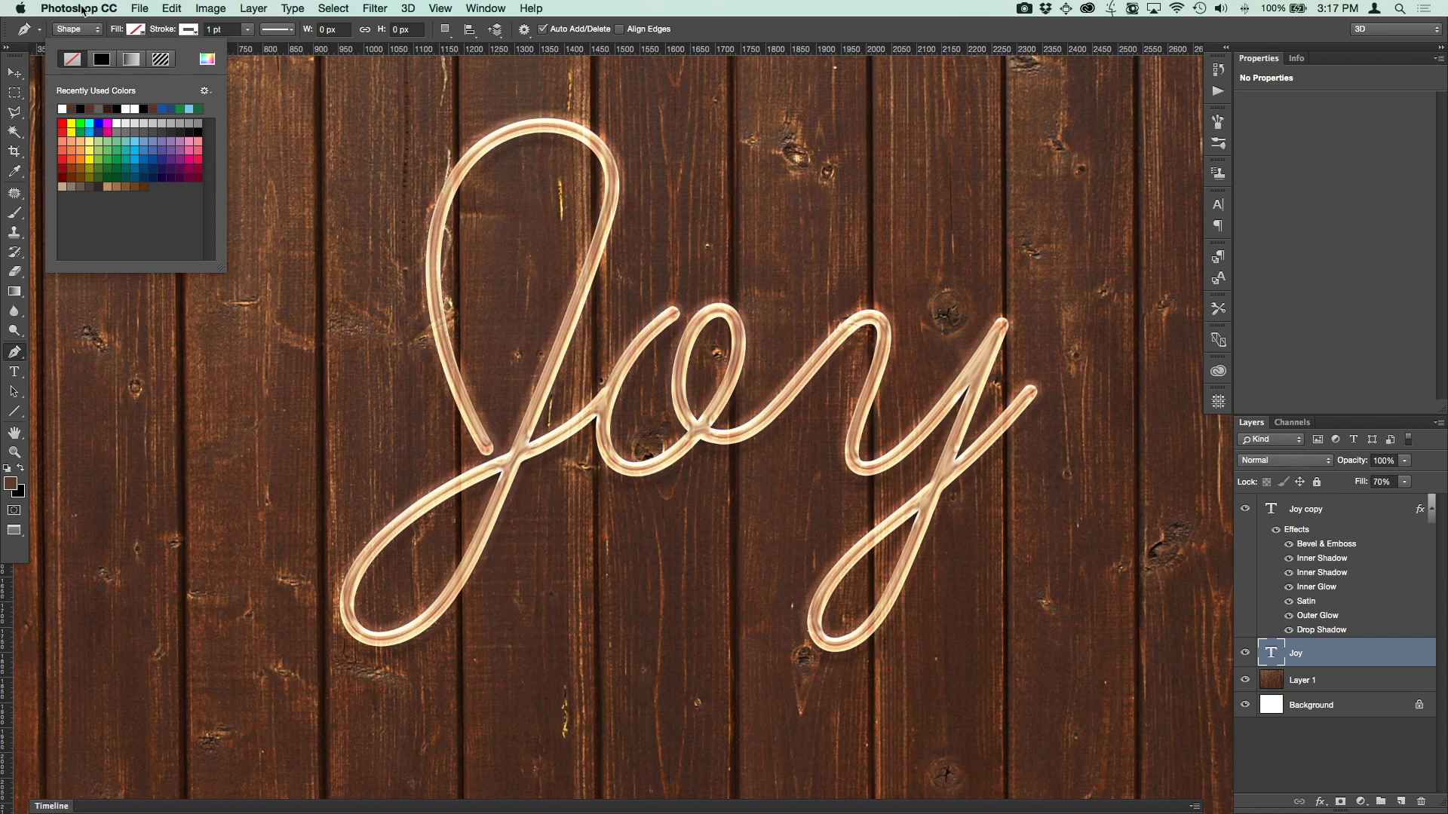
{"action": "key", "text": "Escape"}
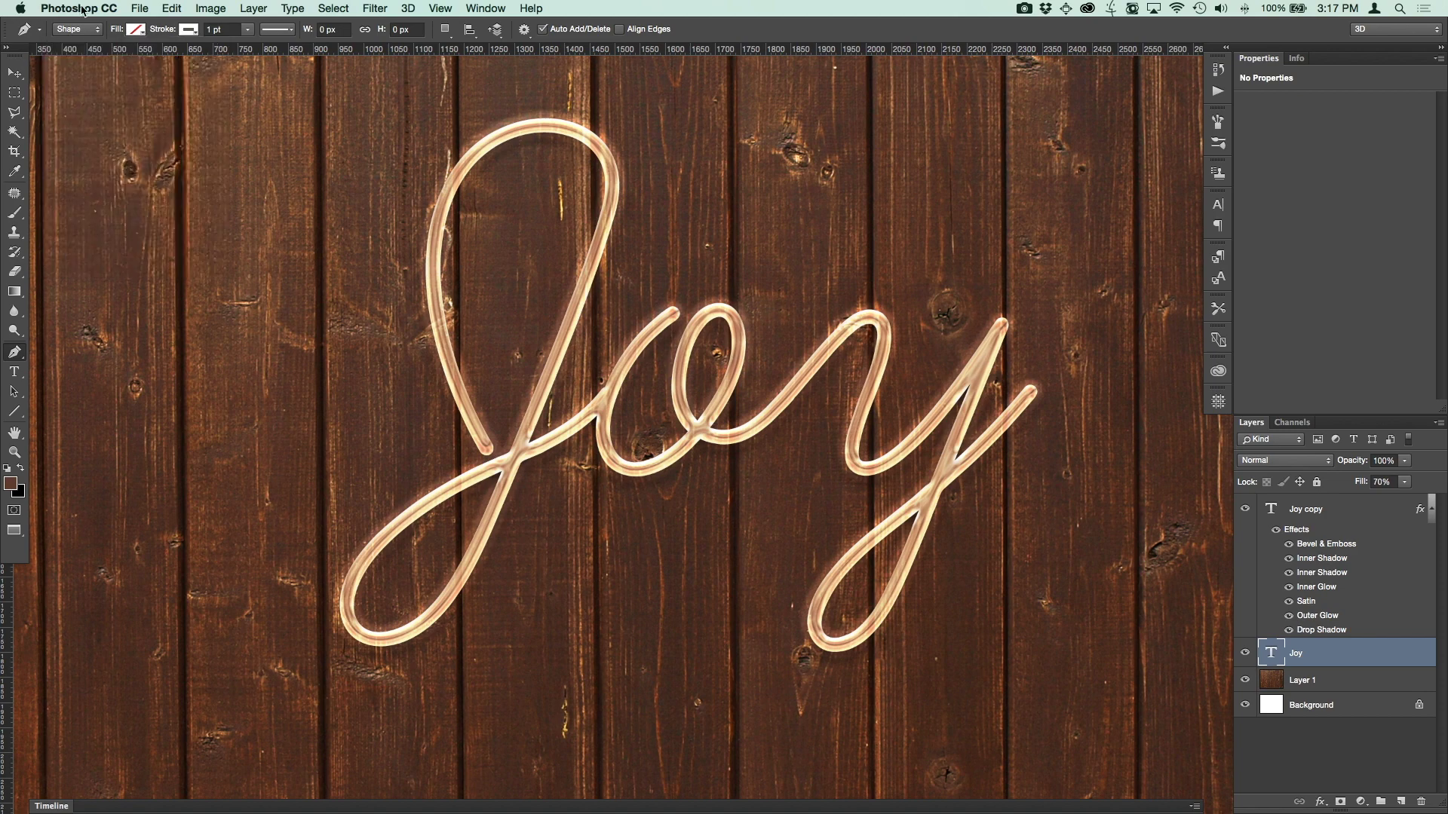
{"action": "left_click", "coordinate": [486, 449]}
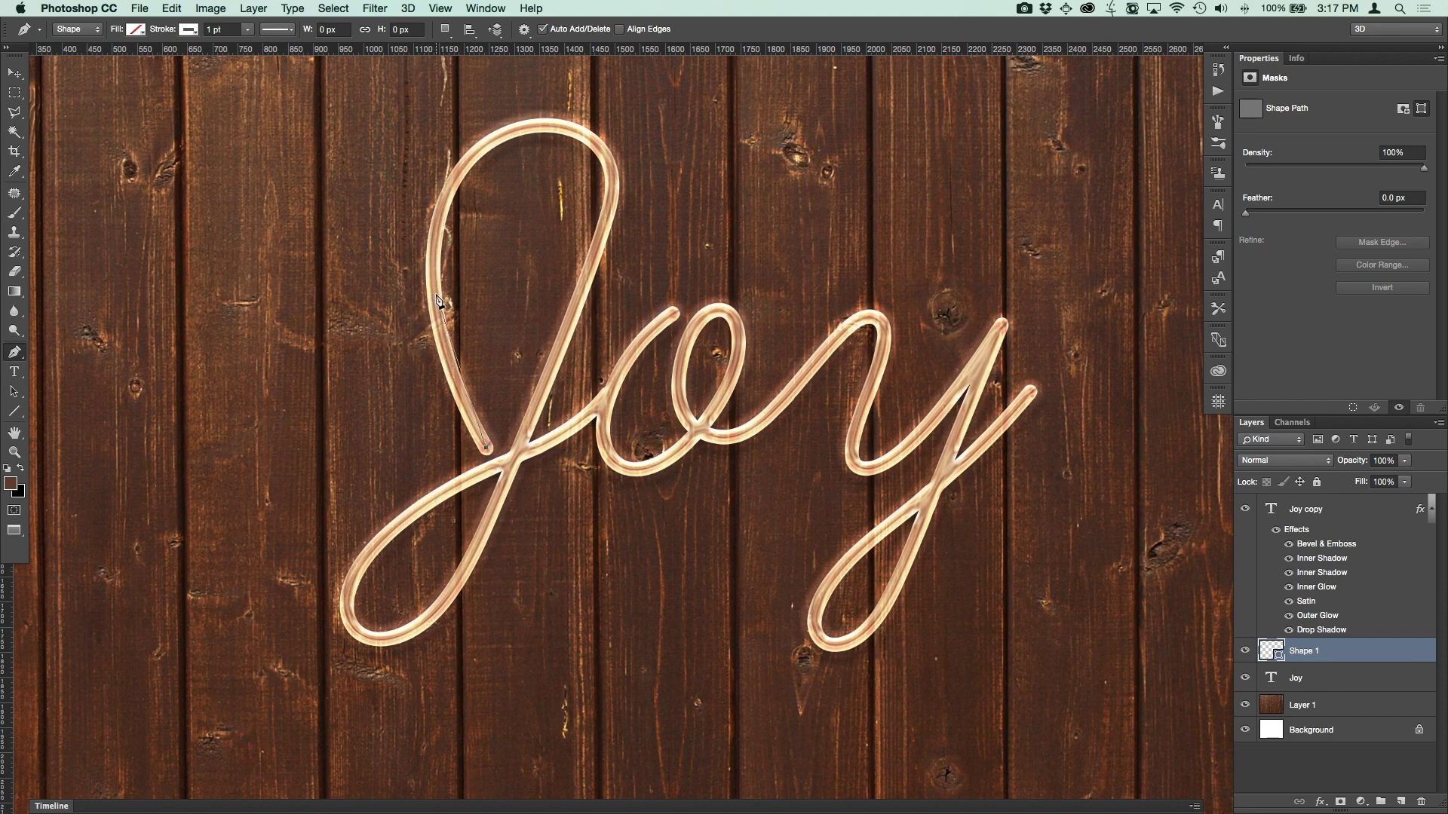
Trace the J with curved pen anchors around its loop and along its connector
{"action": "left_click_drag", "start_coordinate": [439, 300], "coordinate": [433, 211]}
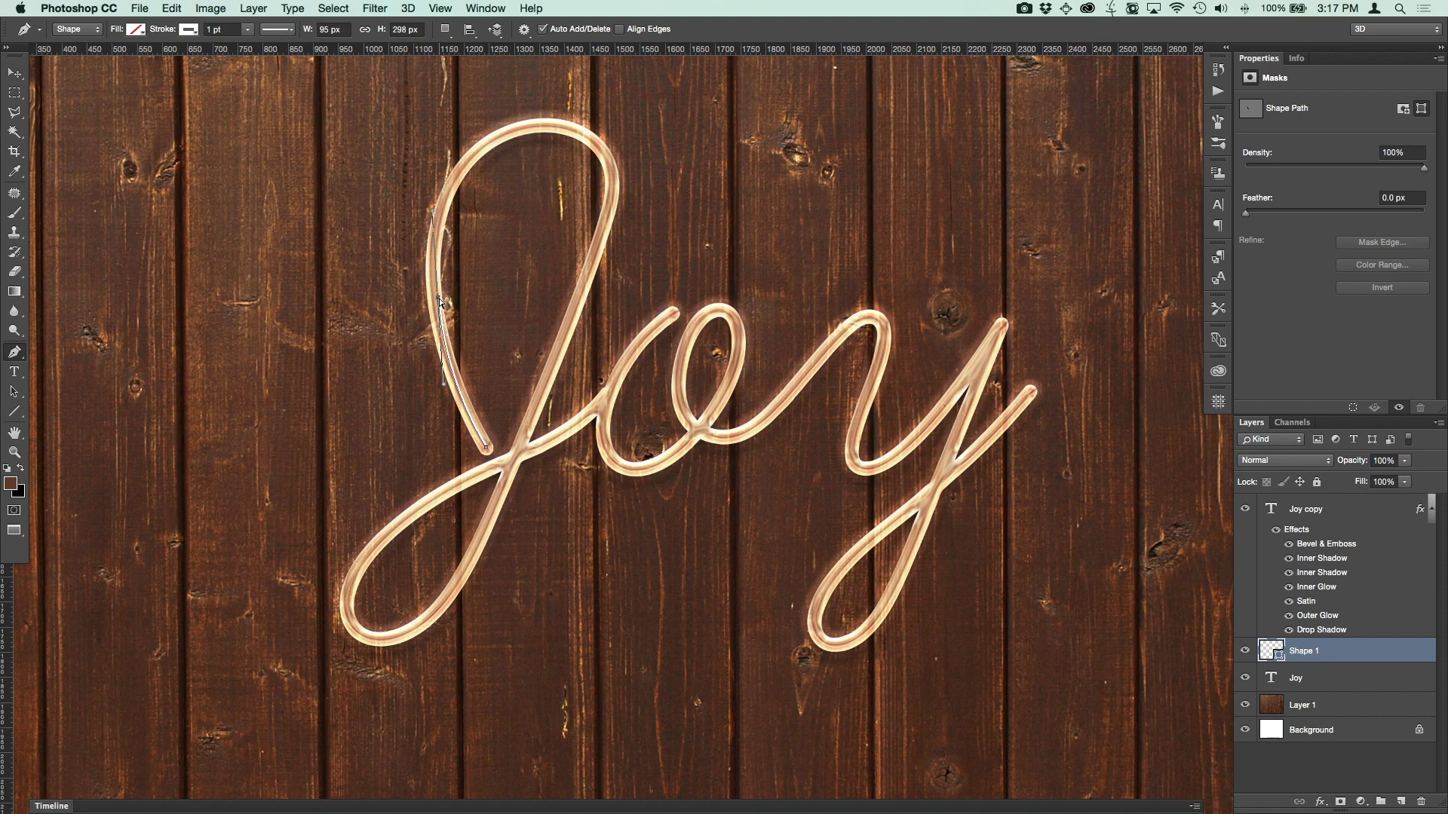
{"action": "left_click_drag", "start_coordinate": [436, 300], "coordinate": [434, 299]}
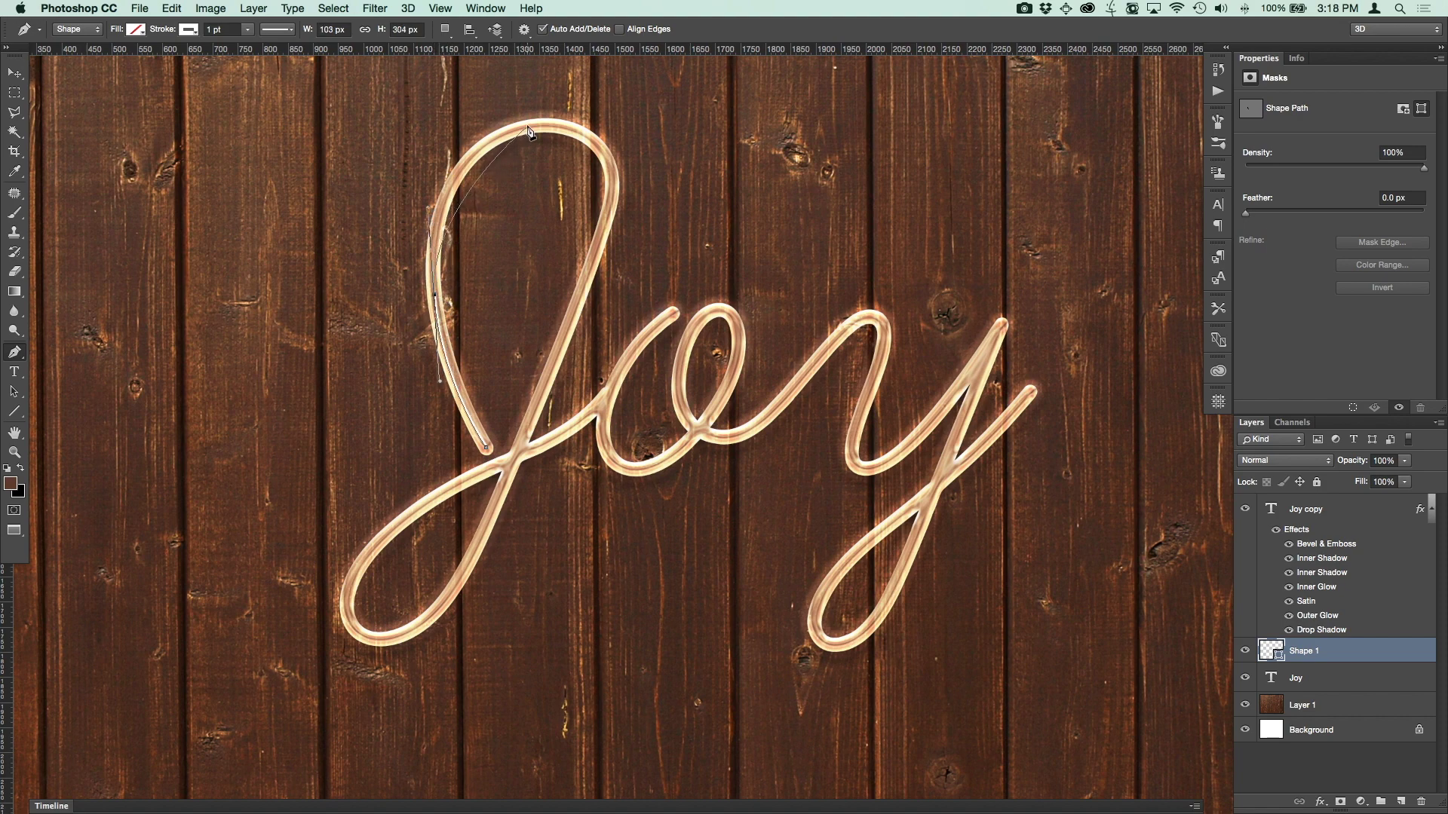
{"action": "left_click_drag", "start_coordinate": [529, 127], "coordinate": [597, 110]}
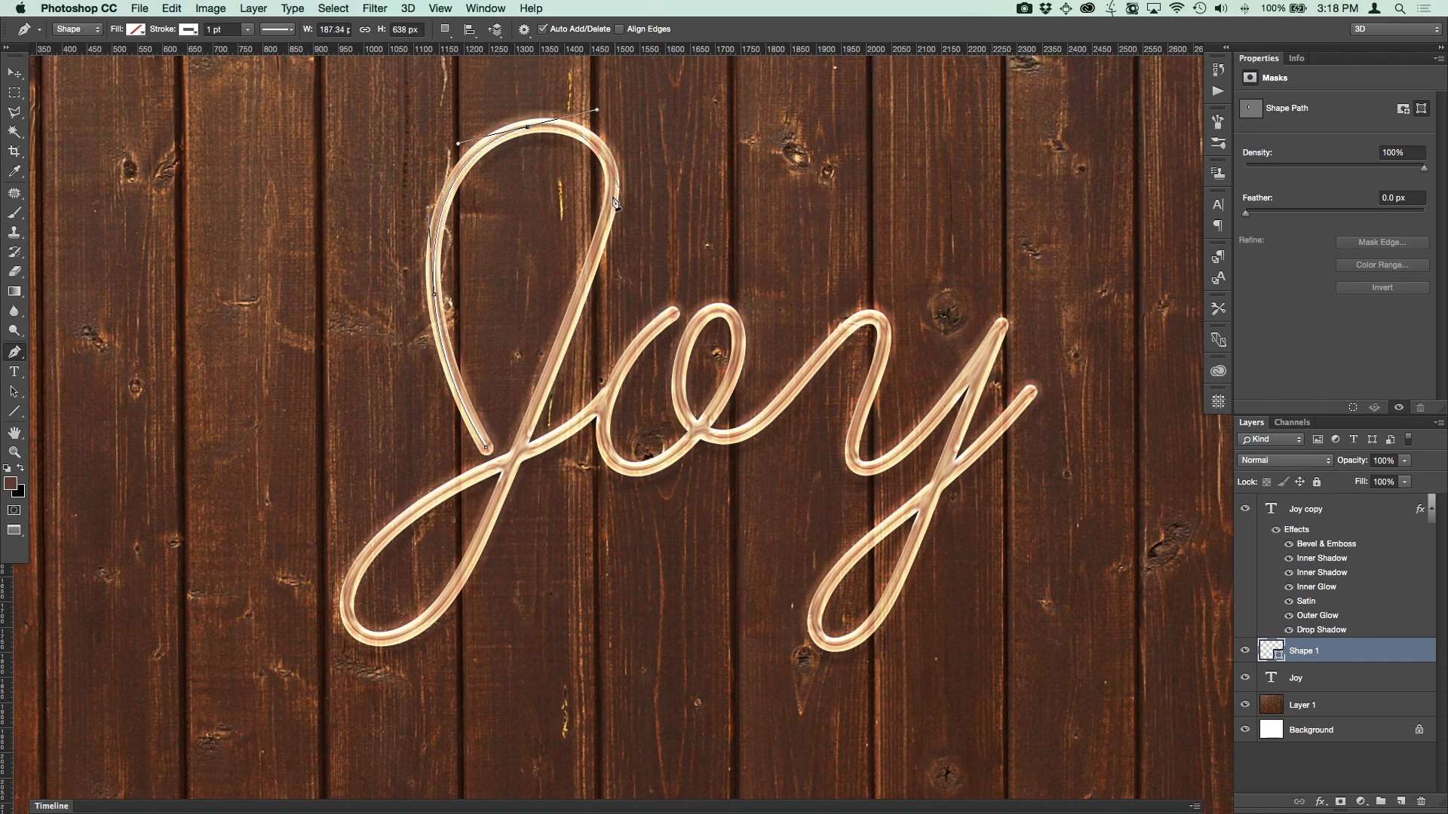
{"action": "left_click_drag", "start_coordinate": [613, 187], "coordinate": [608, 215]}
{"action": "left_click_drag", "start_coordinate": [598, 151], "coordinate": [614, 202]}
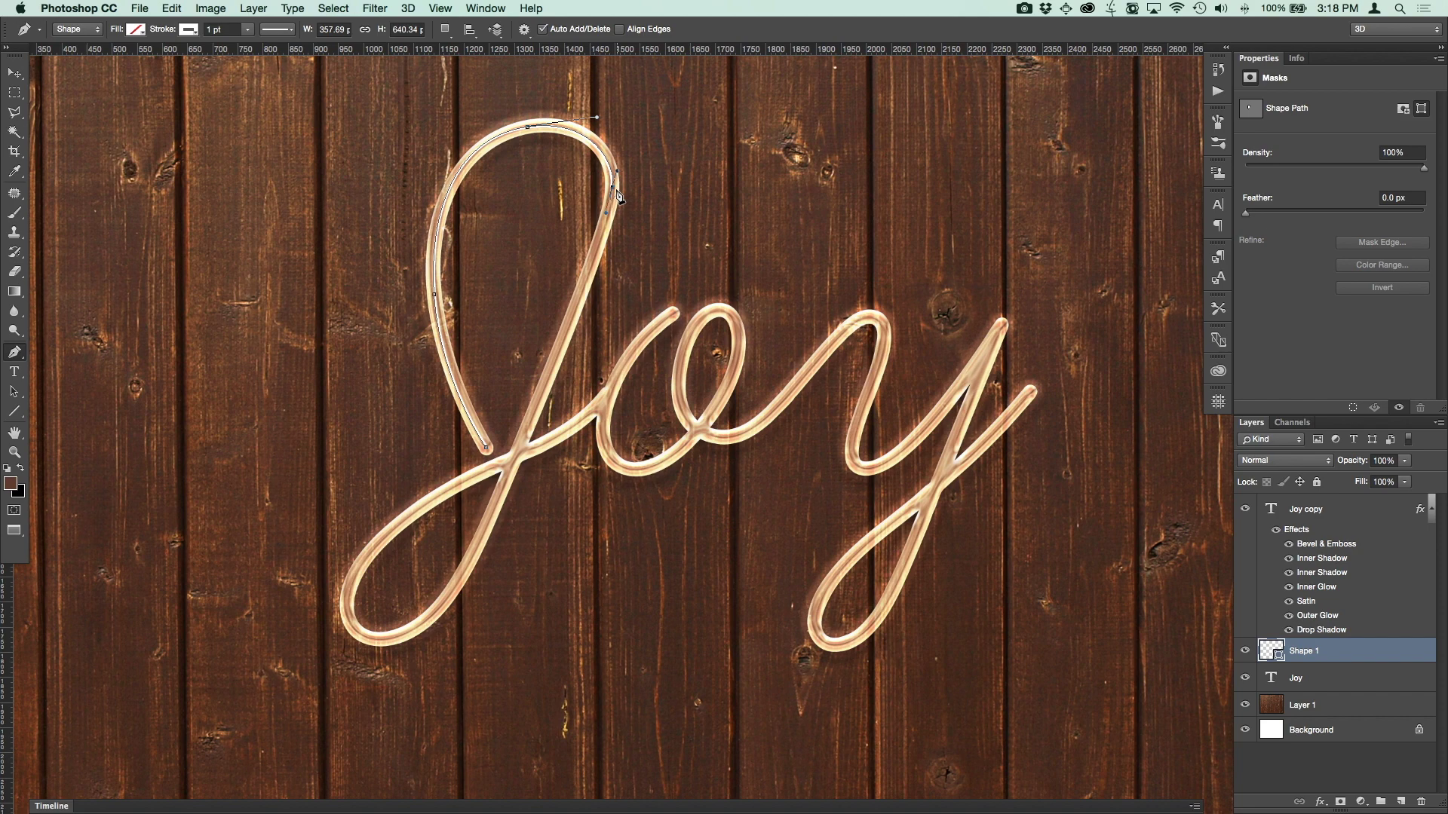
{"action": "left_click_drag", "start_coordinate": [369, 640], "coordinate": [332, 630]}
{"action": "left_click", "coordinate": [603, 400]}
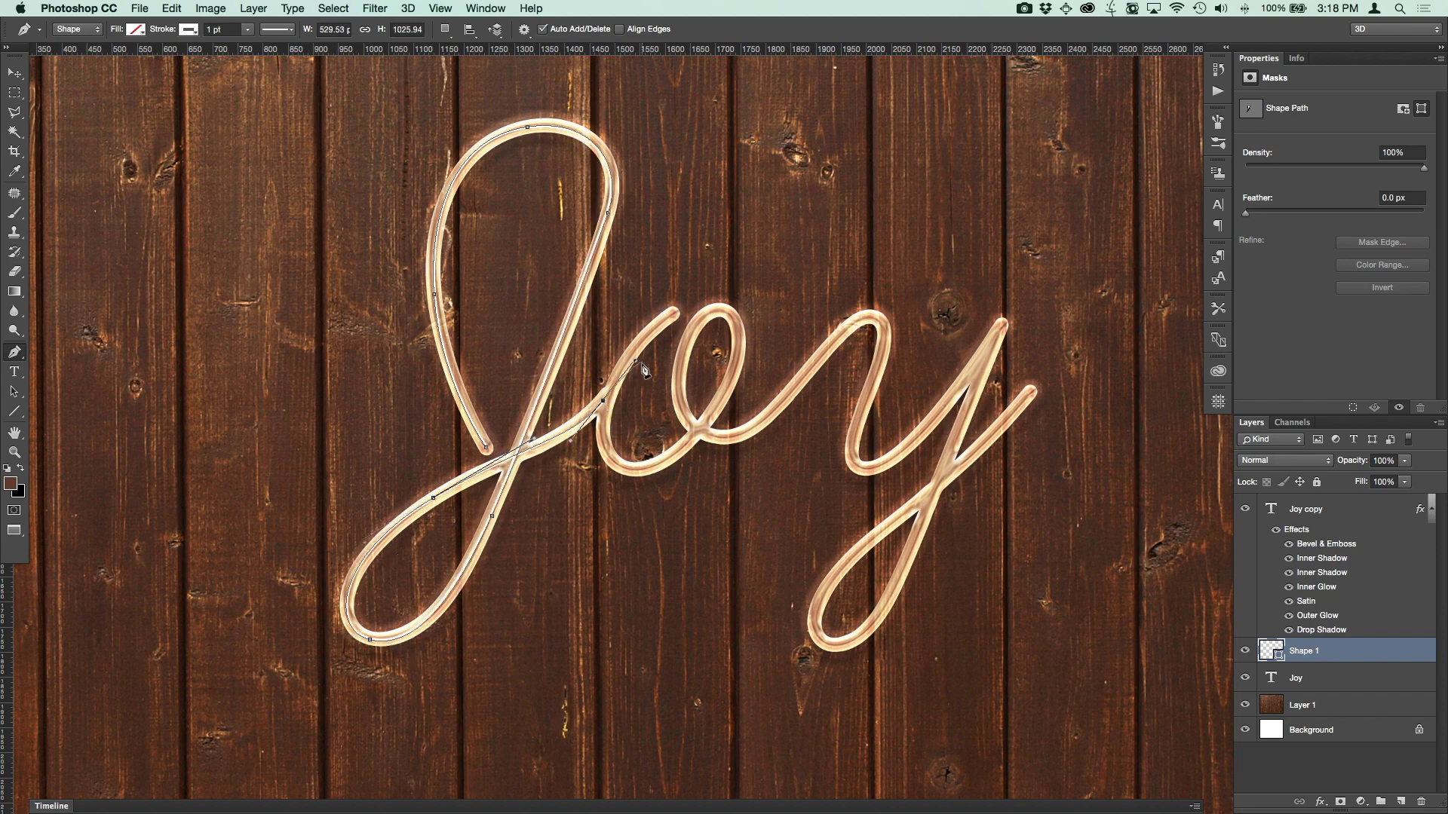
Continue the pen path around the o
{"action": "left_click", "coordinate": [669, 316]}
{"action": "left_click_drag", "start_coordinate": [625, 470], "coordinate": [674, 486]}
{"action": "left_click_drag", "start_coordinate": [739, 349], "coordinate": [737, 386]}
{"action": "left_click", "coordinate": [721, 309]}
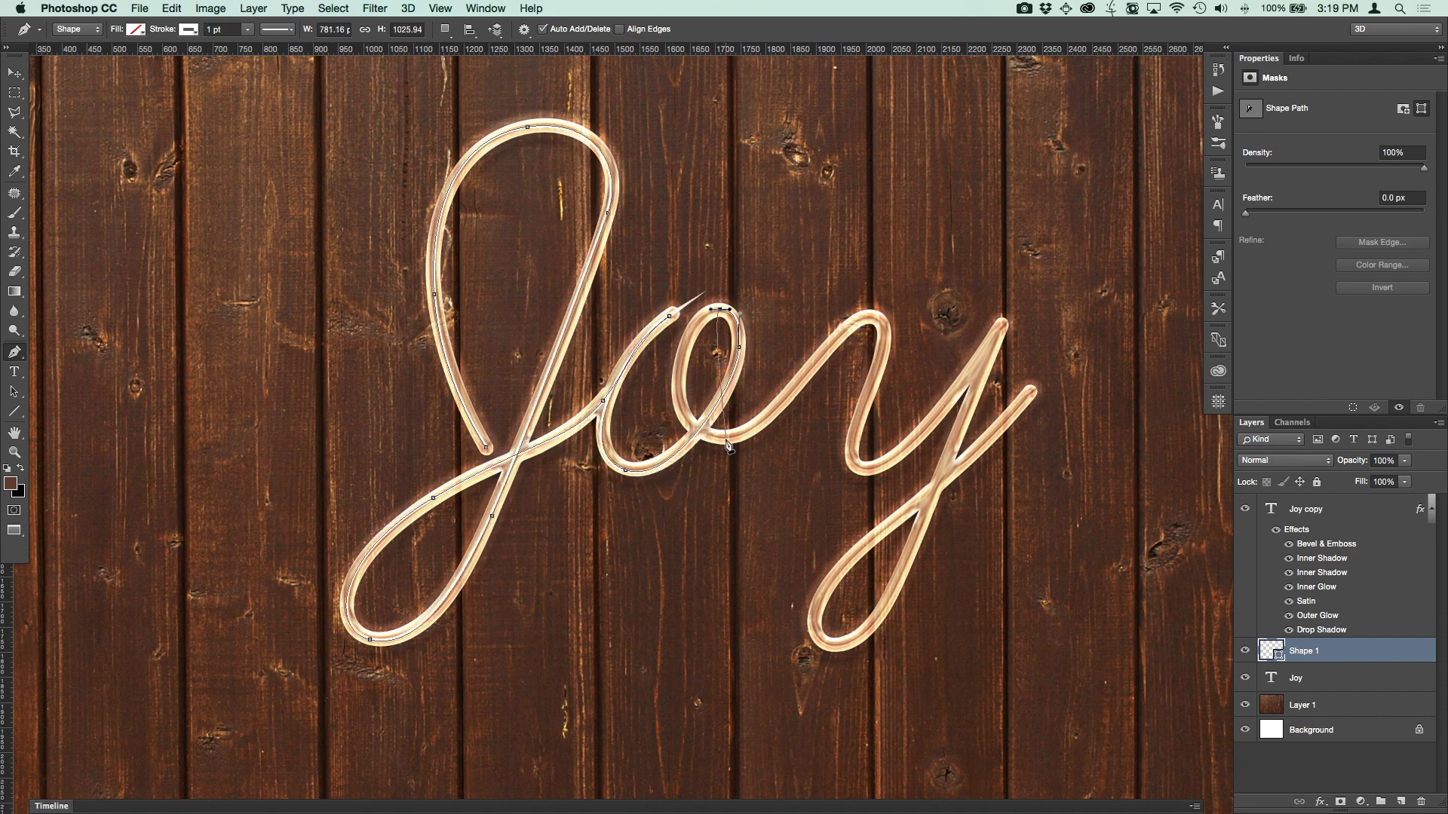
{"action": "left_click_drag", "start_coordinate": [727, 436], "coordinate": [789, 436]}
Trace the y, its descender loop and tail, then finish the path
{"action": "left_click_drag", "start_coordinate": [871, 315], "coordinate": [829, 315]}
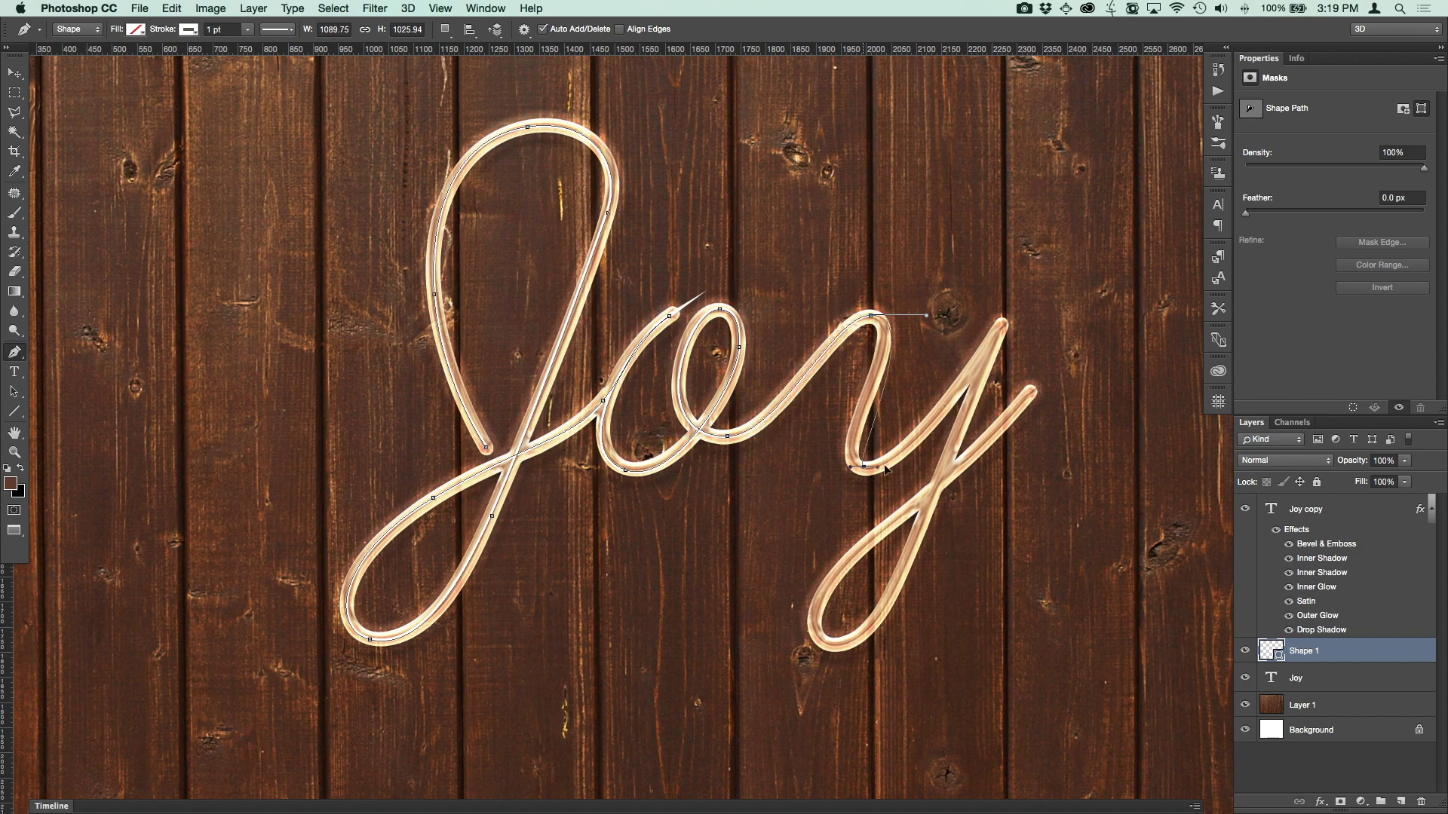
{"action": "left_click", "coordinate": [864, 466]}
{"action": "left_click", "coordinate": [1000, 326]}
{"action": "left_click", "coordinate": [903, 573]}
{"action": "left_click_drag", "start_coordinate": [819, 603], "coordinate": [850, 524]}
{"action": "left_click_drag", "start_coordinate": [849, 643], "coordinate": [871, 635]}
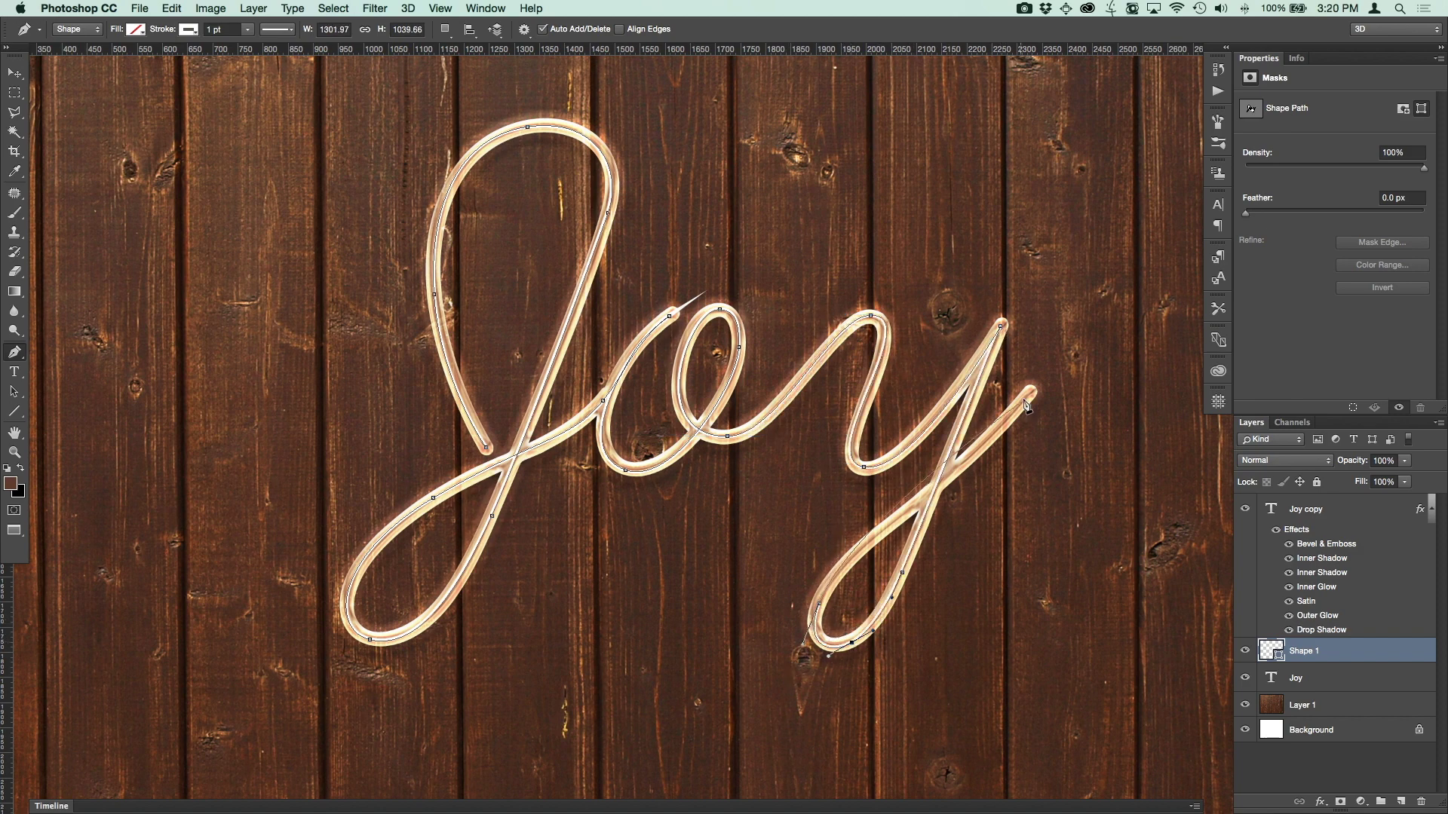
{"action": "left_click_drag", "start_coordinate": [1029, 394], "coordinate": [1173, 238]}
{"action": "left_click_drag", "start_coordinate": [820, 606], "coordinate": [818, 603]}
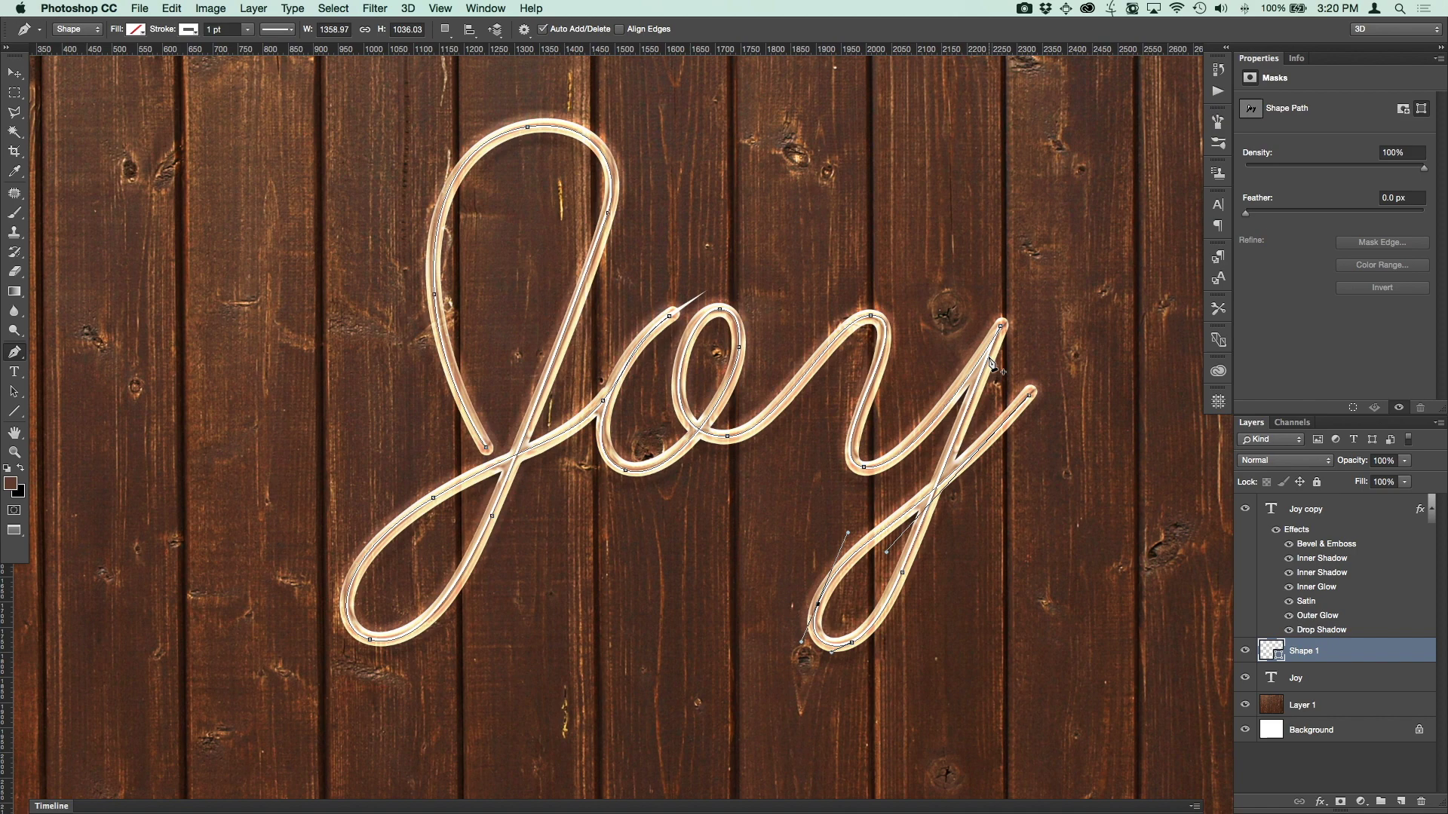
{"action": "key", "text": "Return"}
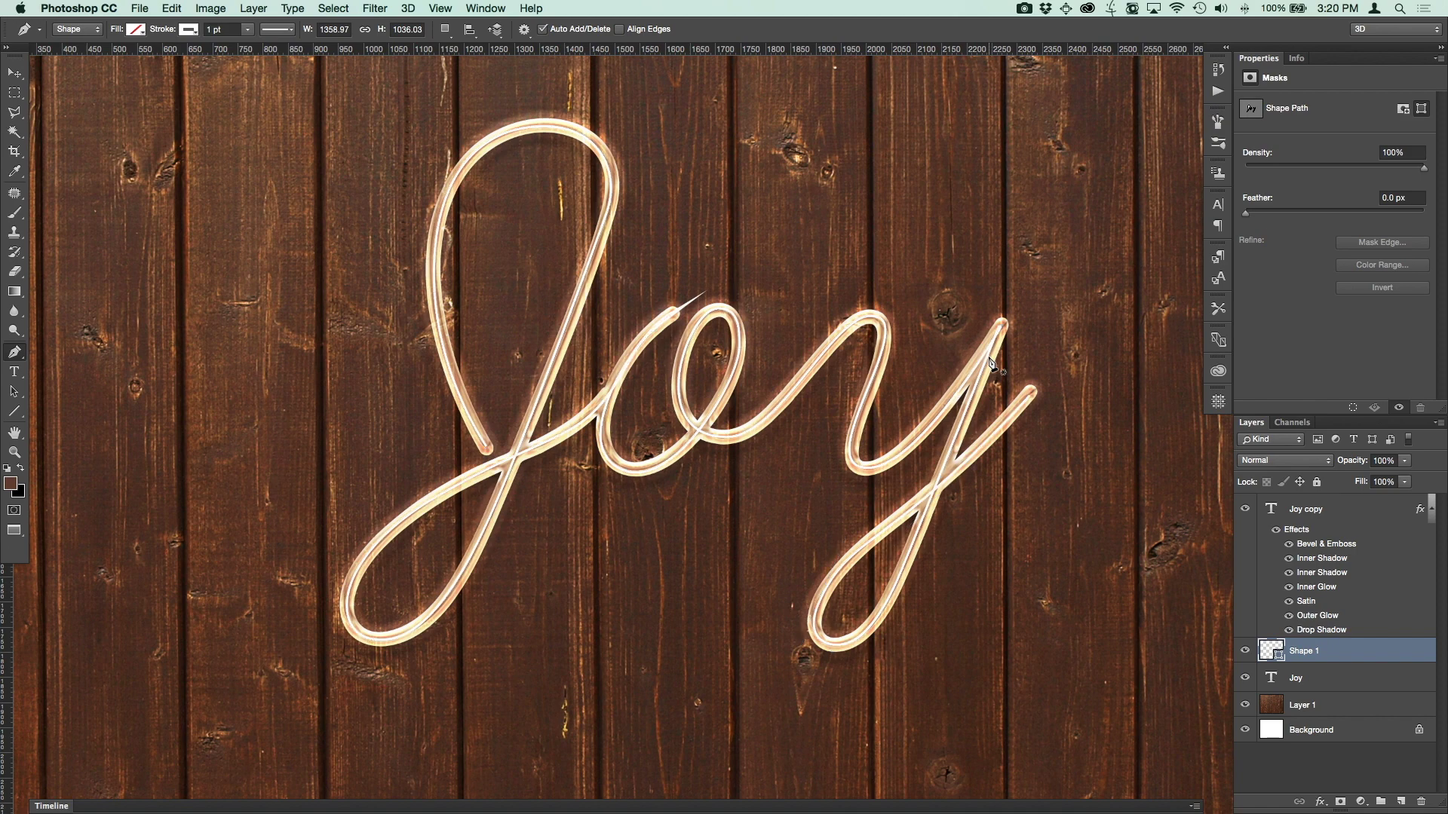
Hide the Joy copy and thicken Shape 1's white stroke to 2 pt, then 3 pt
{"action": "left_click", "coordinate": [1245, 510]}
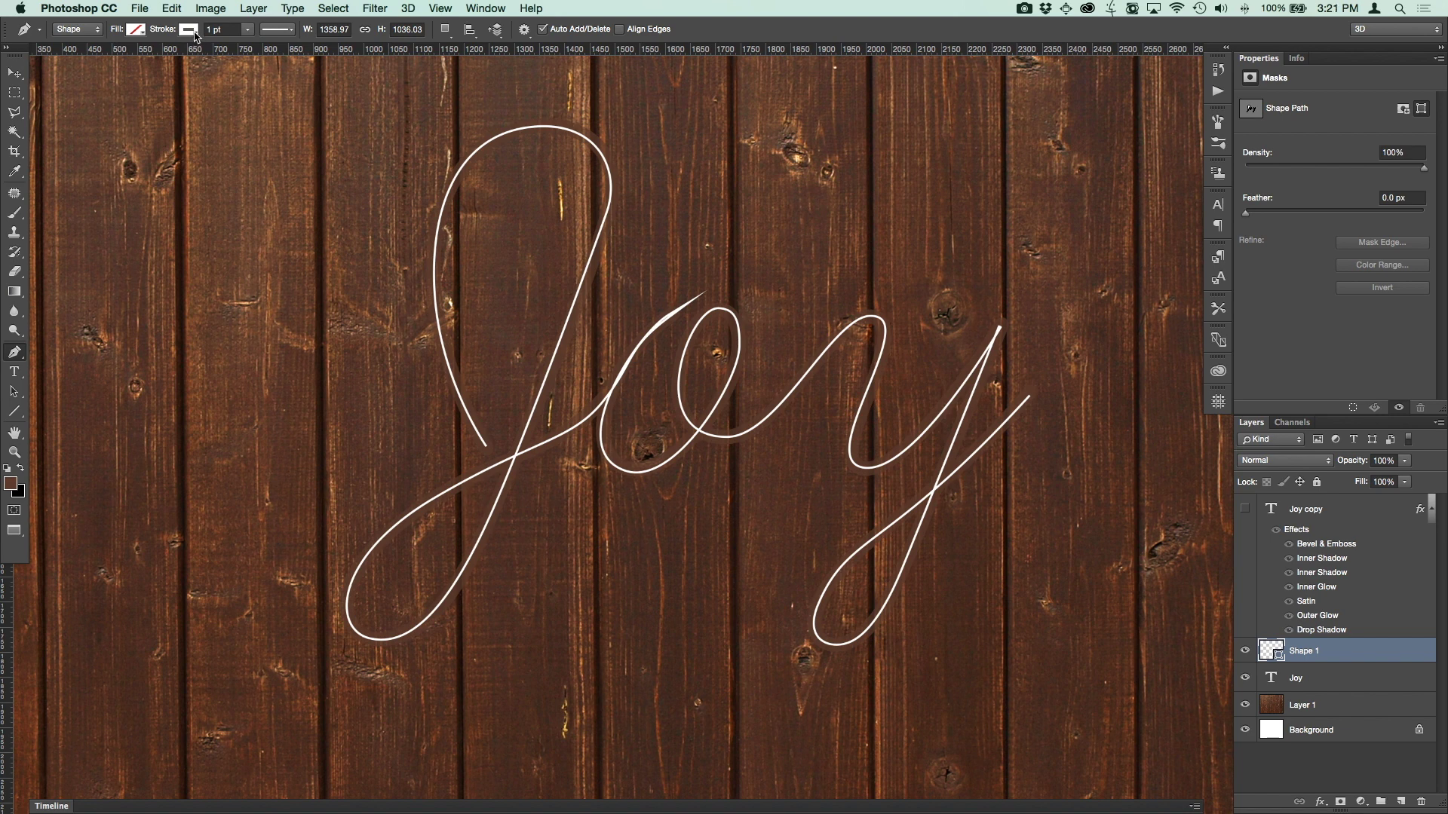
{"action": "left_click", "coordinate": [189, 30]}
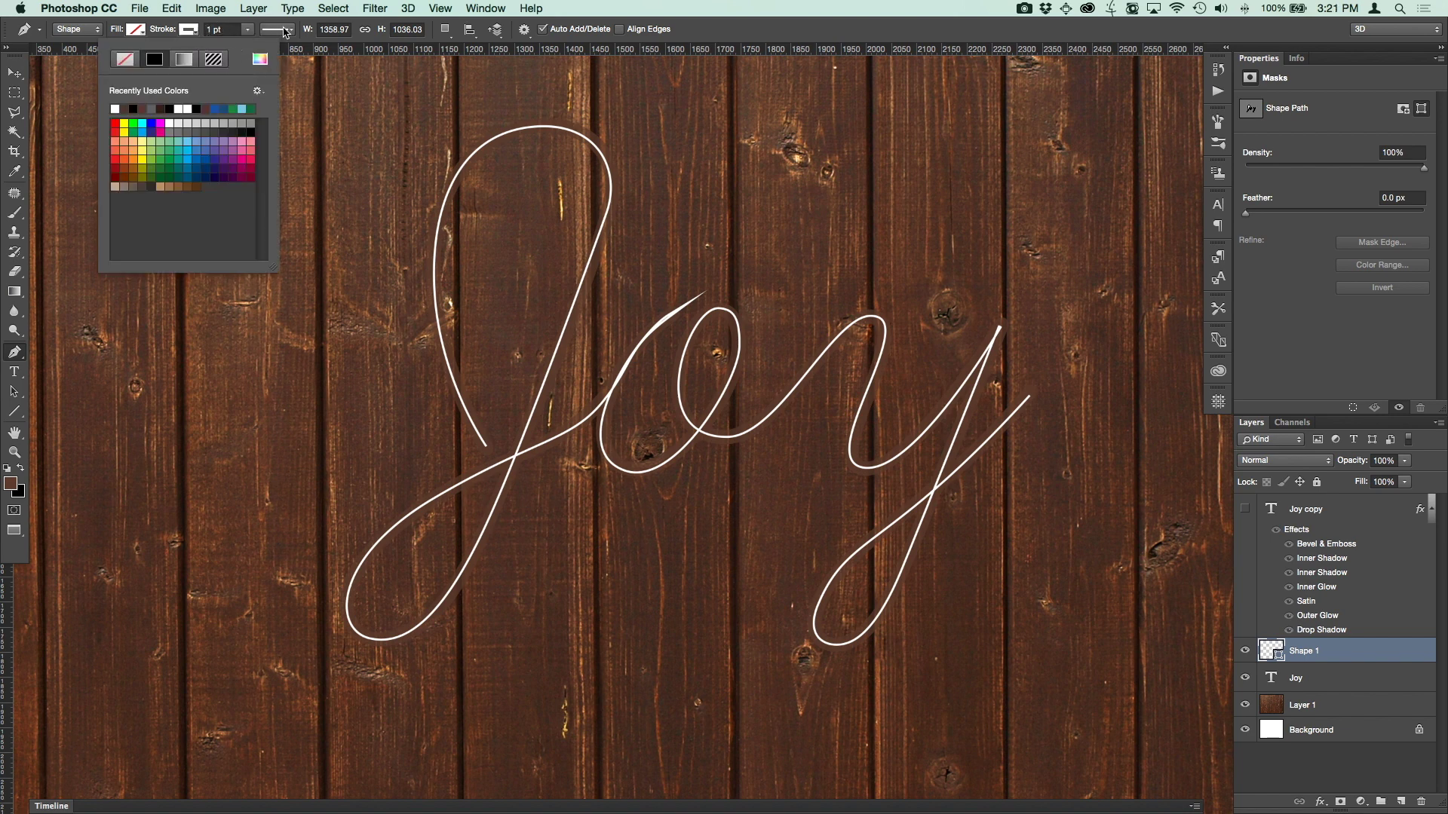
{"action": "left_click", "coordinate": [210, 30]}
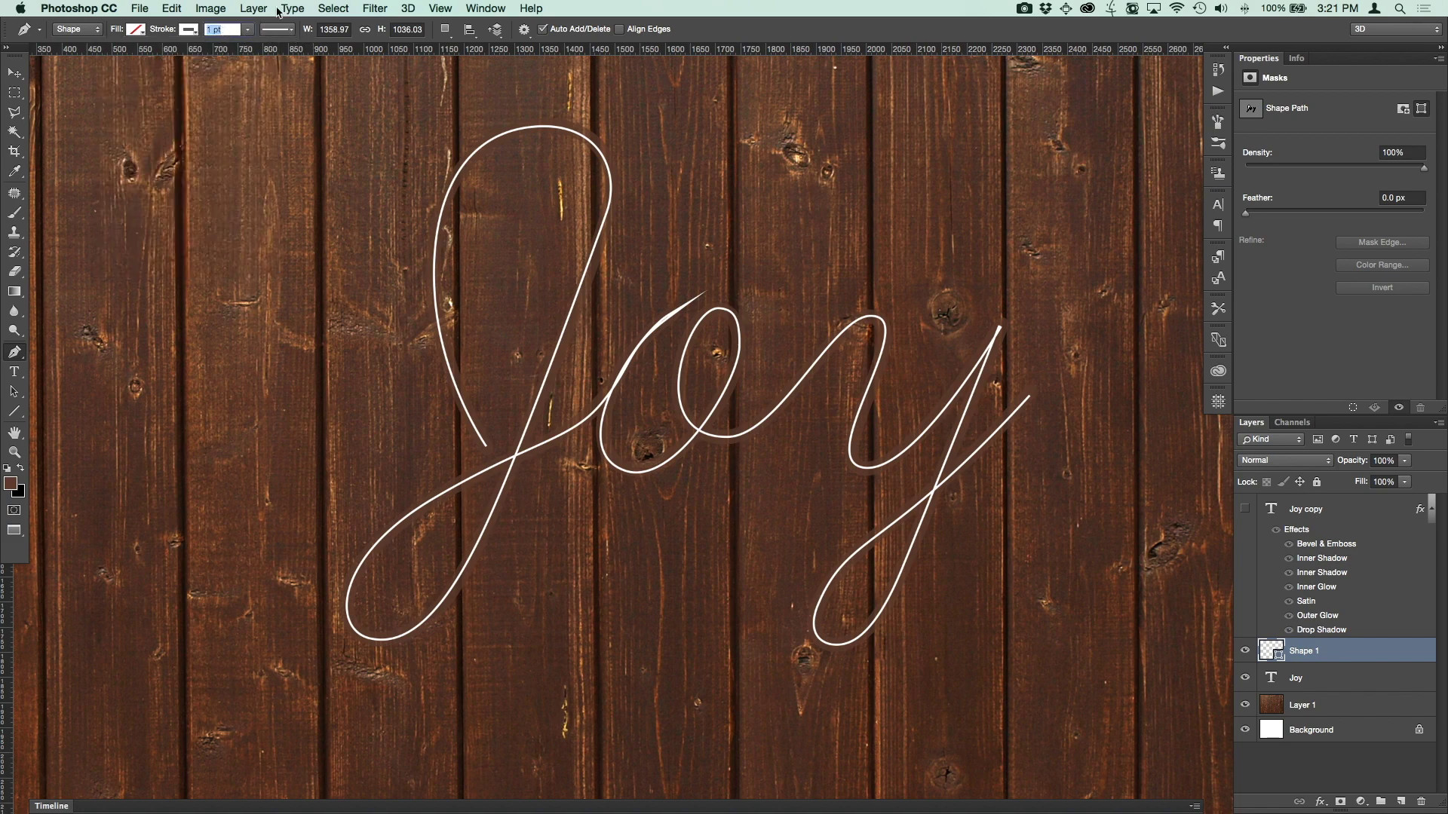
{"action": "key", "text": "Return"}
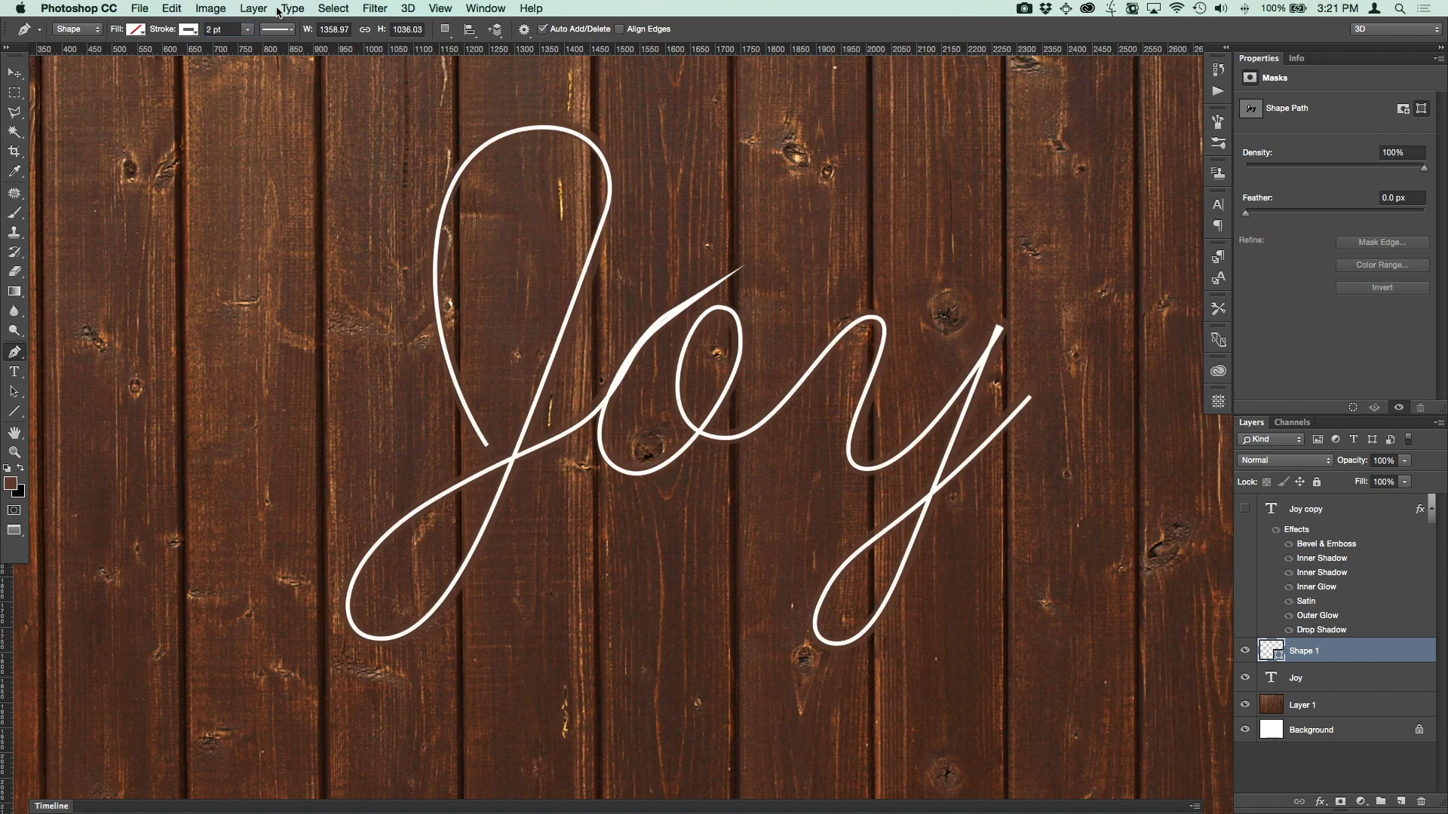
{"action": "double_click", "coordinate": [208, 29]}
{"action": "type", "text": "3"}
{"action": "key", "text": "Return"}
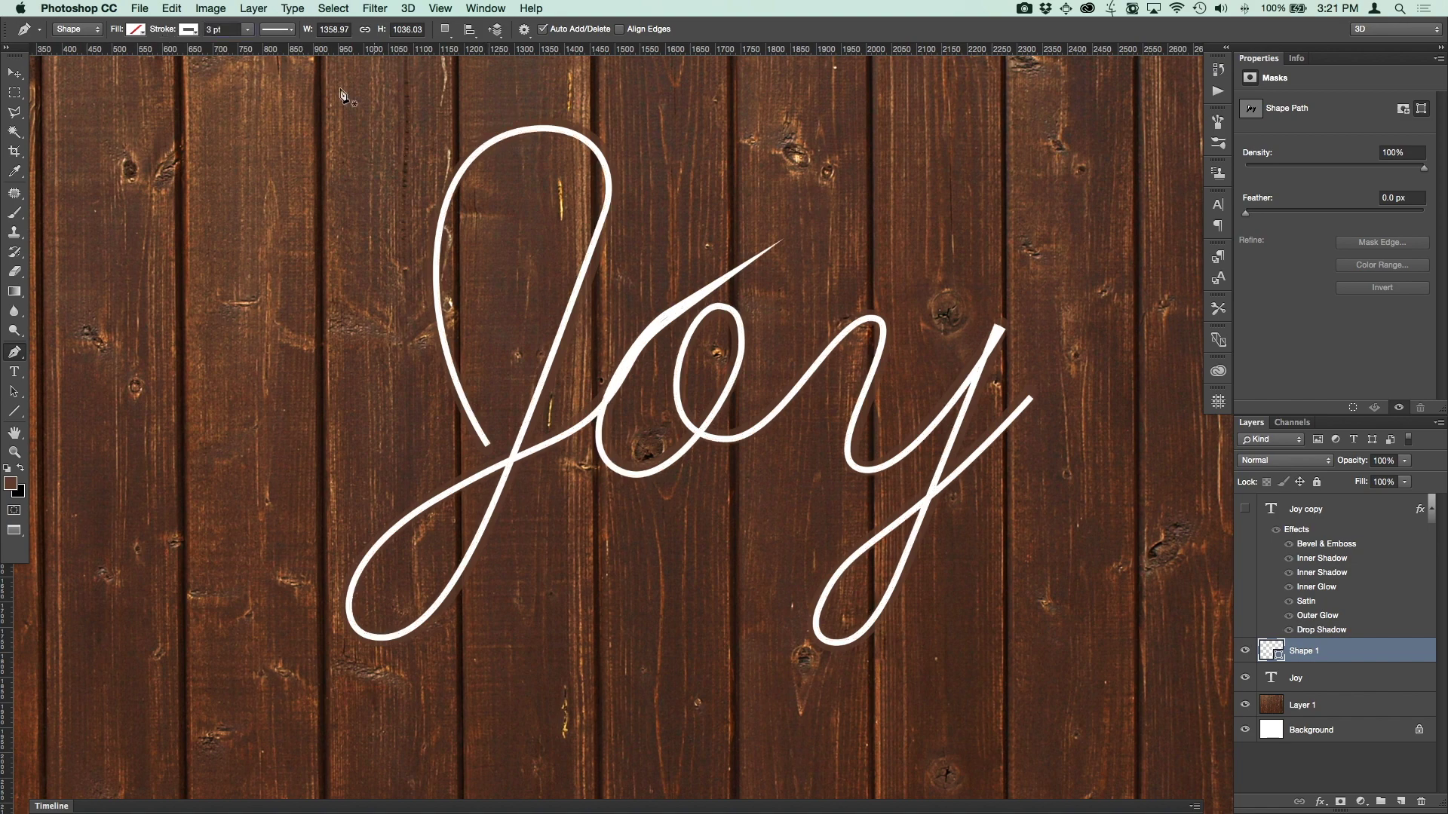
{"action": "left_click", "coordinate": [291, 33]}
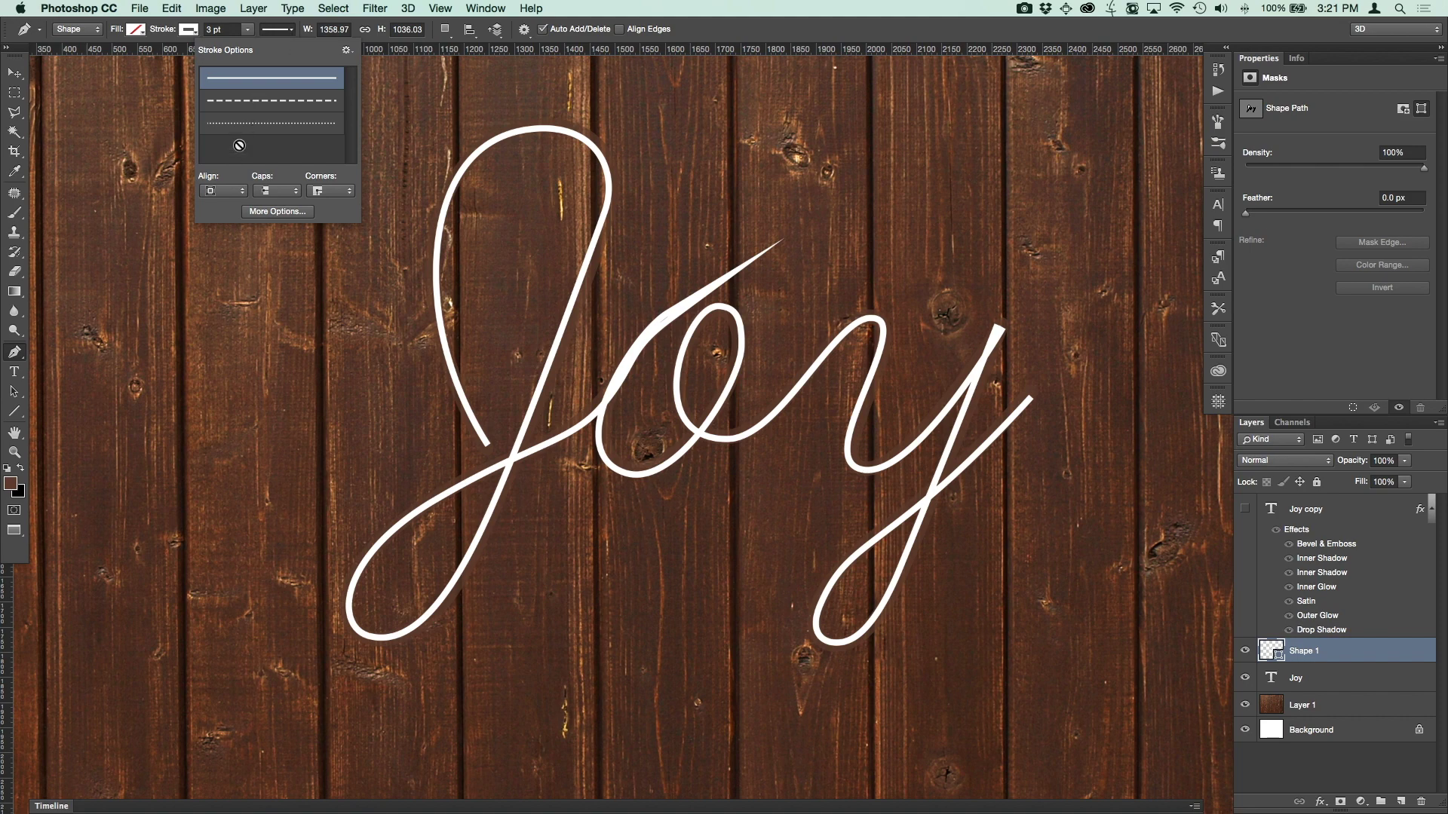
Set Shape 1's stroke alignment to Center
{"action": "left_click", "coordinate": [243, 190]}
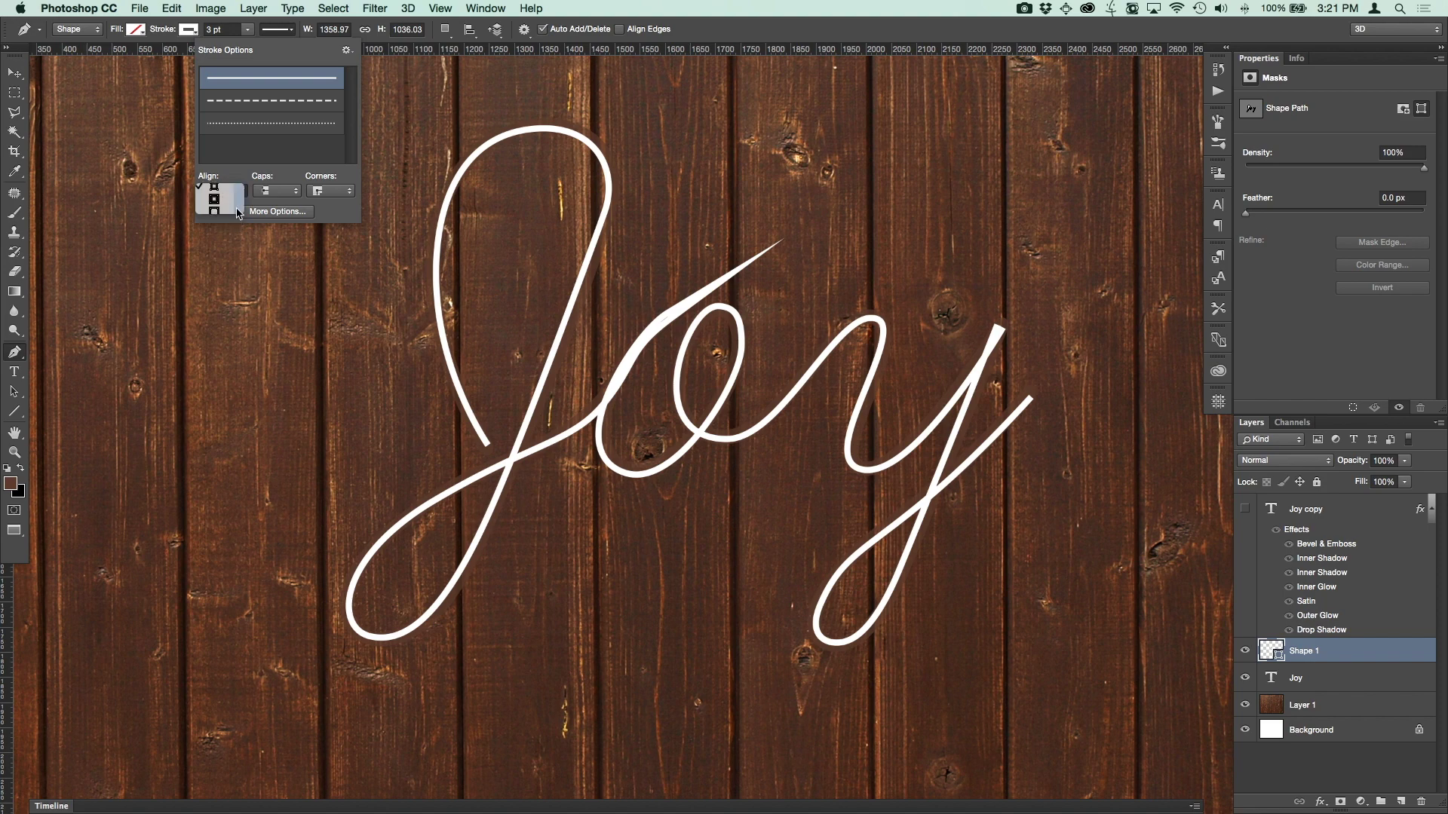
{"action": "left_click", "coordinate": [237, 213]}
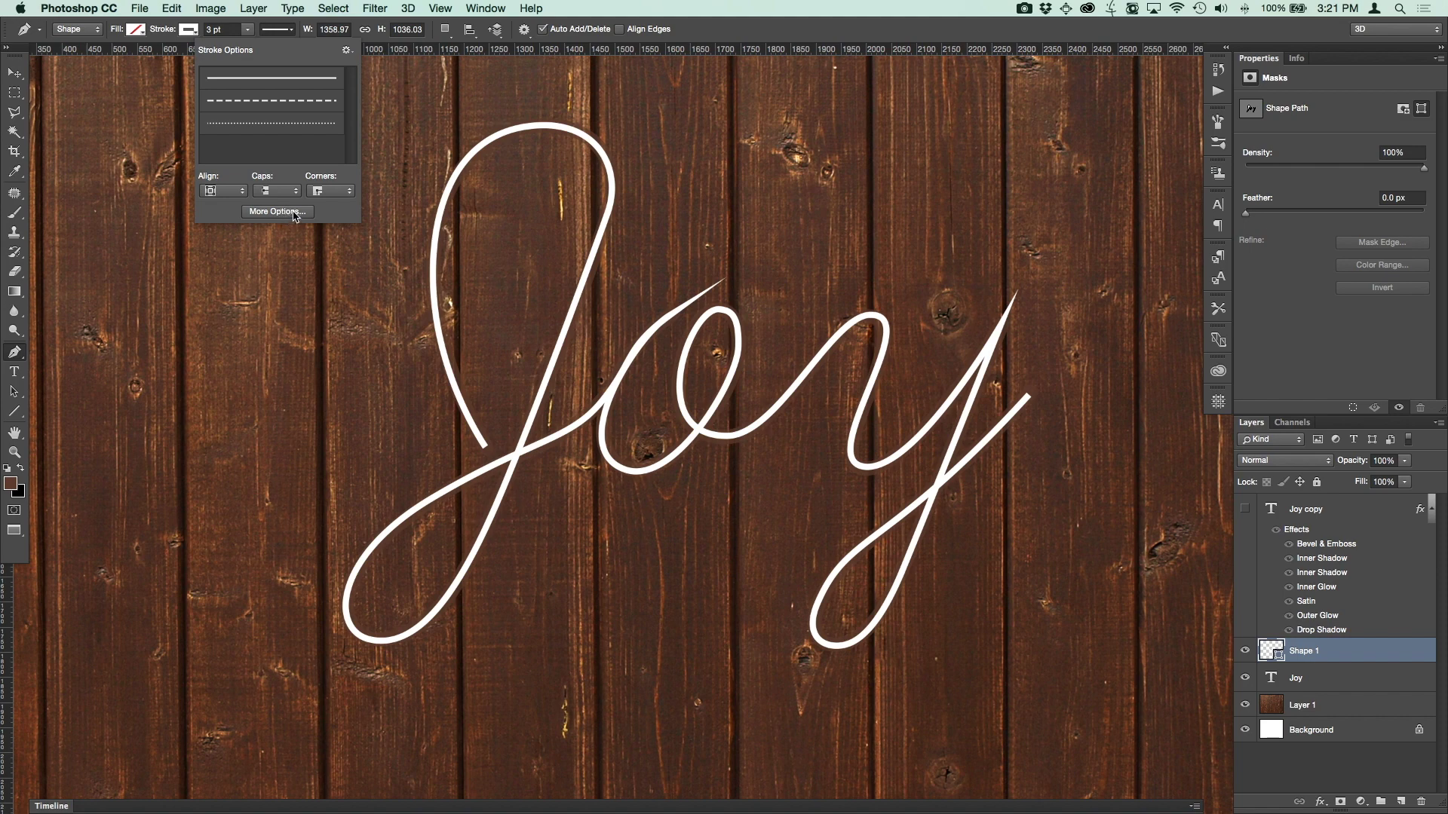
{"action": "left_click", "coordinate": [277, 212]}
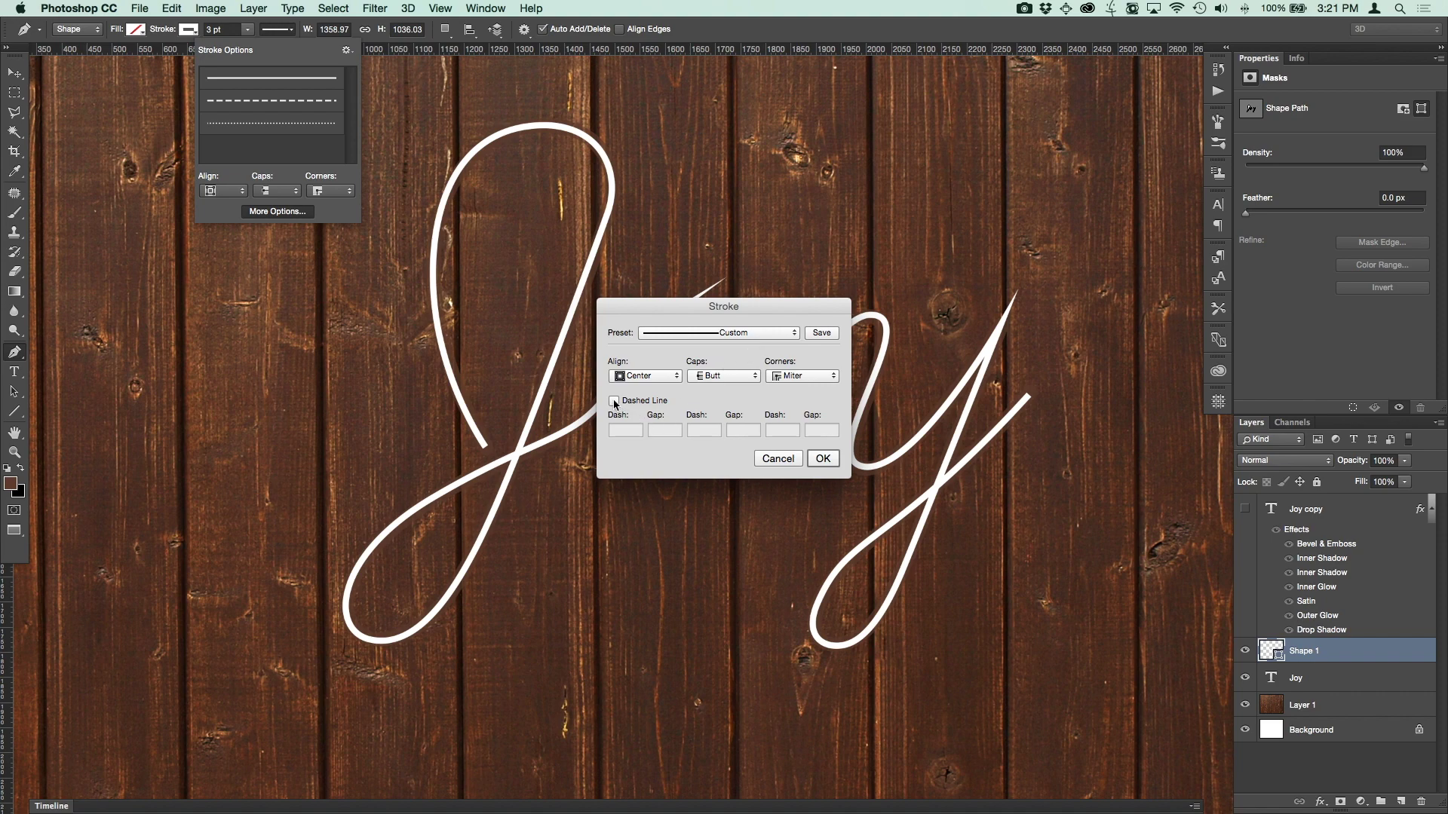
Make the stroke dashed with a 0.75 dash length and butt caps
{"action": "left_click", "coordinate": [613, 401]}
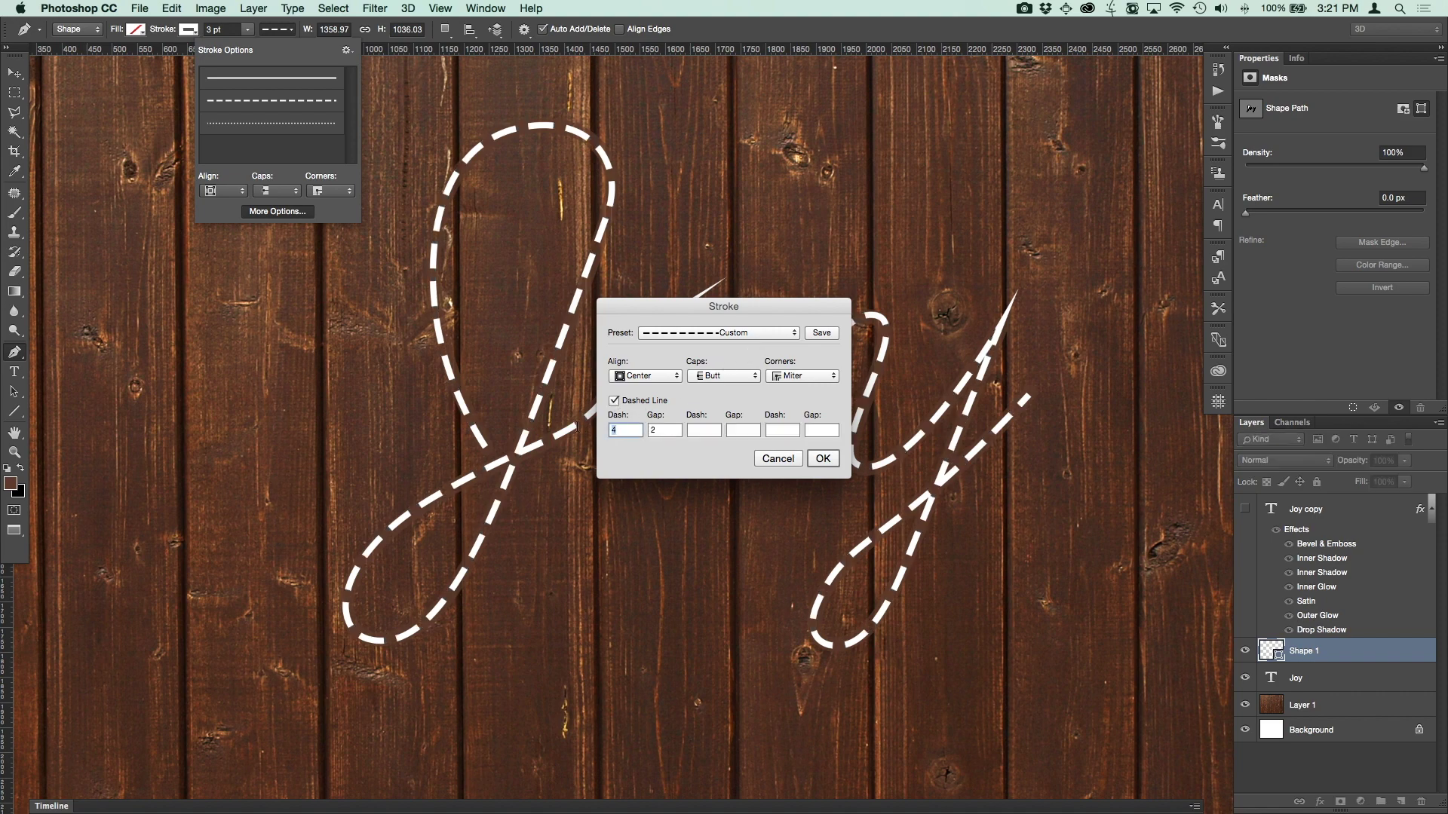
{"action": "key", "text": "BackSpace"}
{"action": "type", "text": ".75"}
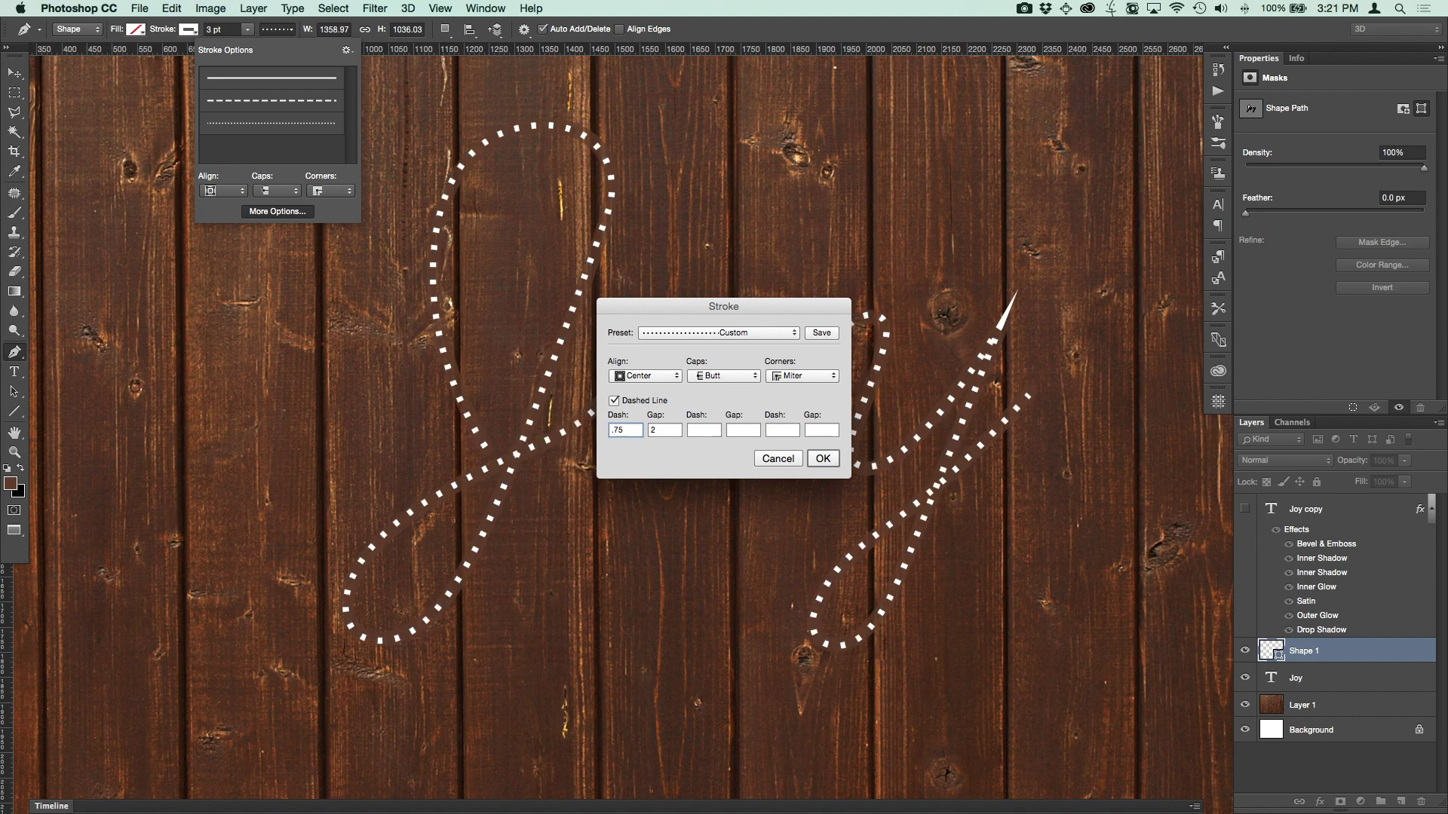
{"action": "left_click", "coordinate": [665, 430]}
{"action": "left_click", "coordinate": [713, 377]}
{"action": "left_click", "coordinate": [722, 379]}
Set round stroke corners, apply the dotted stroke, and show the Joy copy again
{"action": "left_click_drag", "start_coordinate": [821, 305], "coordinate": [797, 465]}
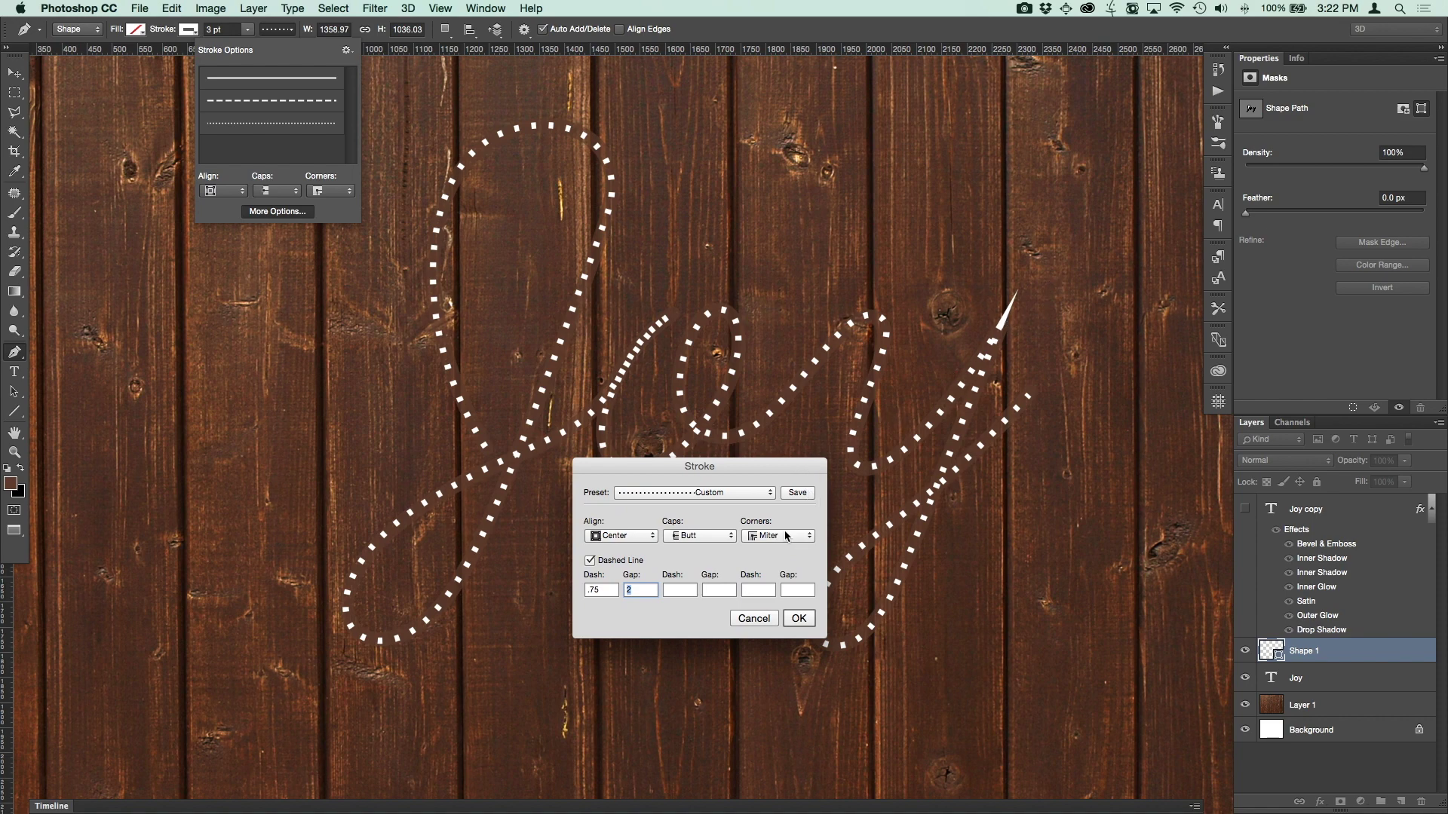
{"action": "left_click", "coordinate": [777, 537]}
{"action": "left_click", "coordinate": [776, 551]}
{"action": "left_click", "coordinate": [799, 619]}
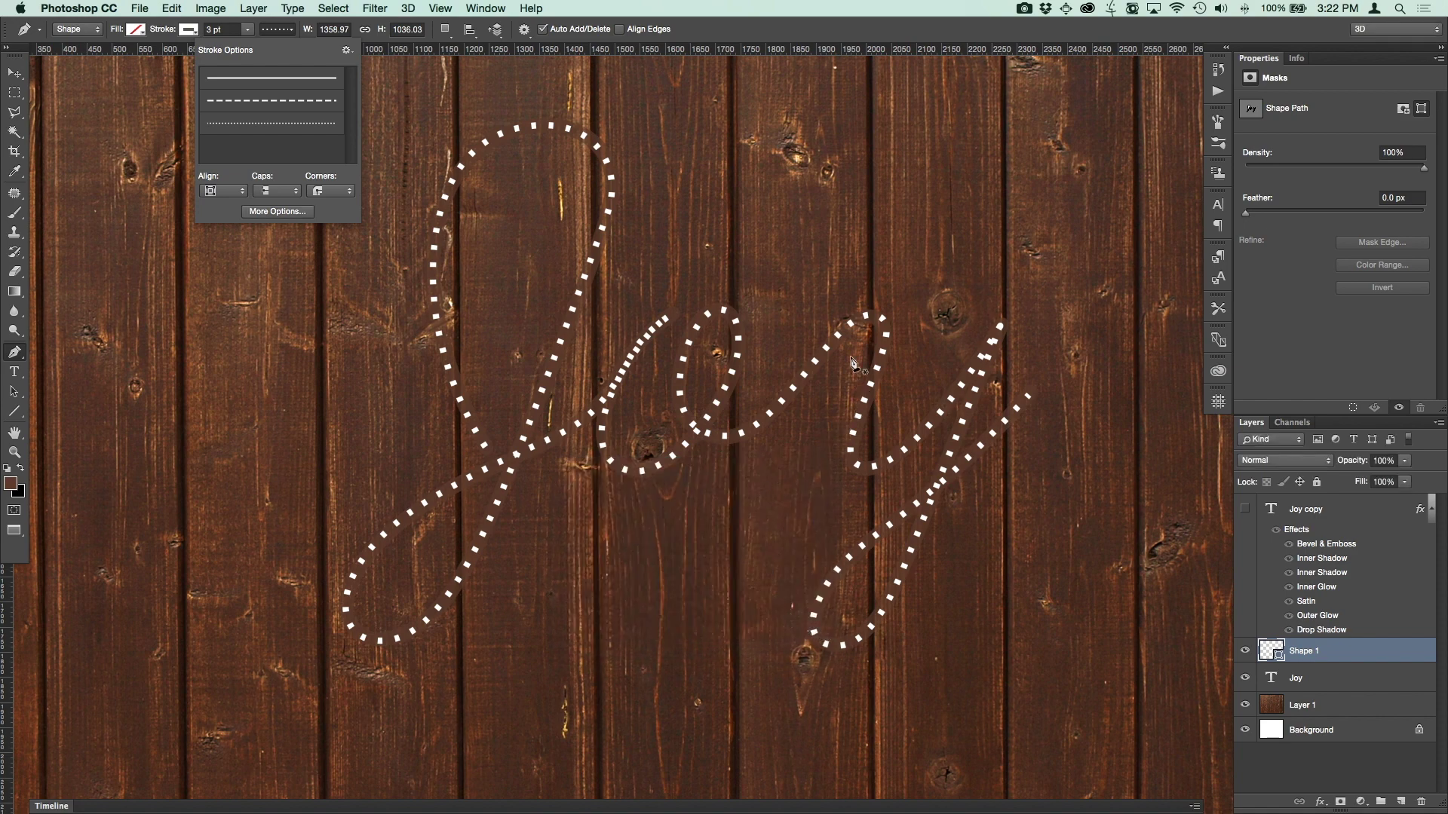
{"action": "left_click", "coordinate": [855, 365]}
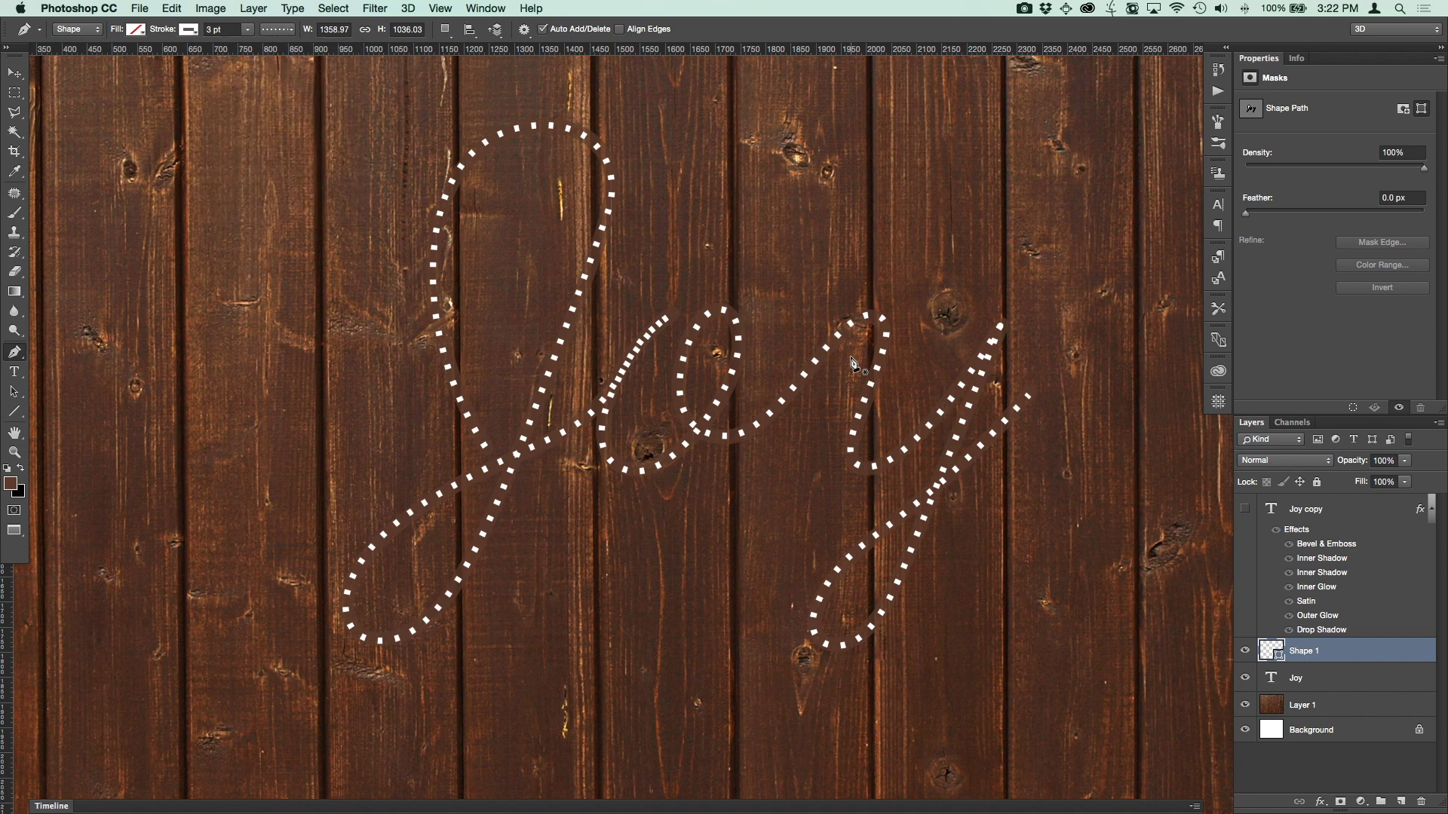
{"action": "left_click", "coordinate": [1246, 512]}
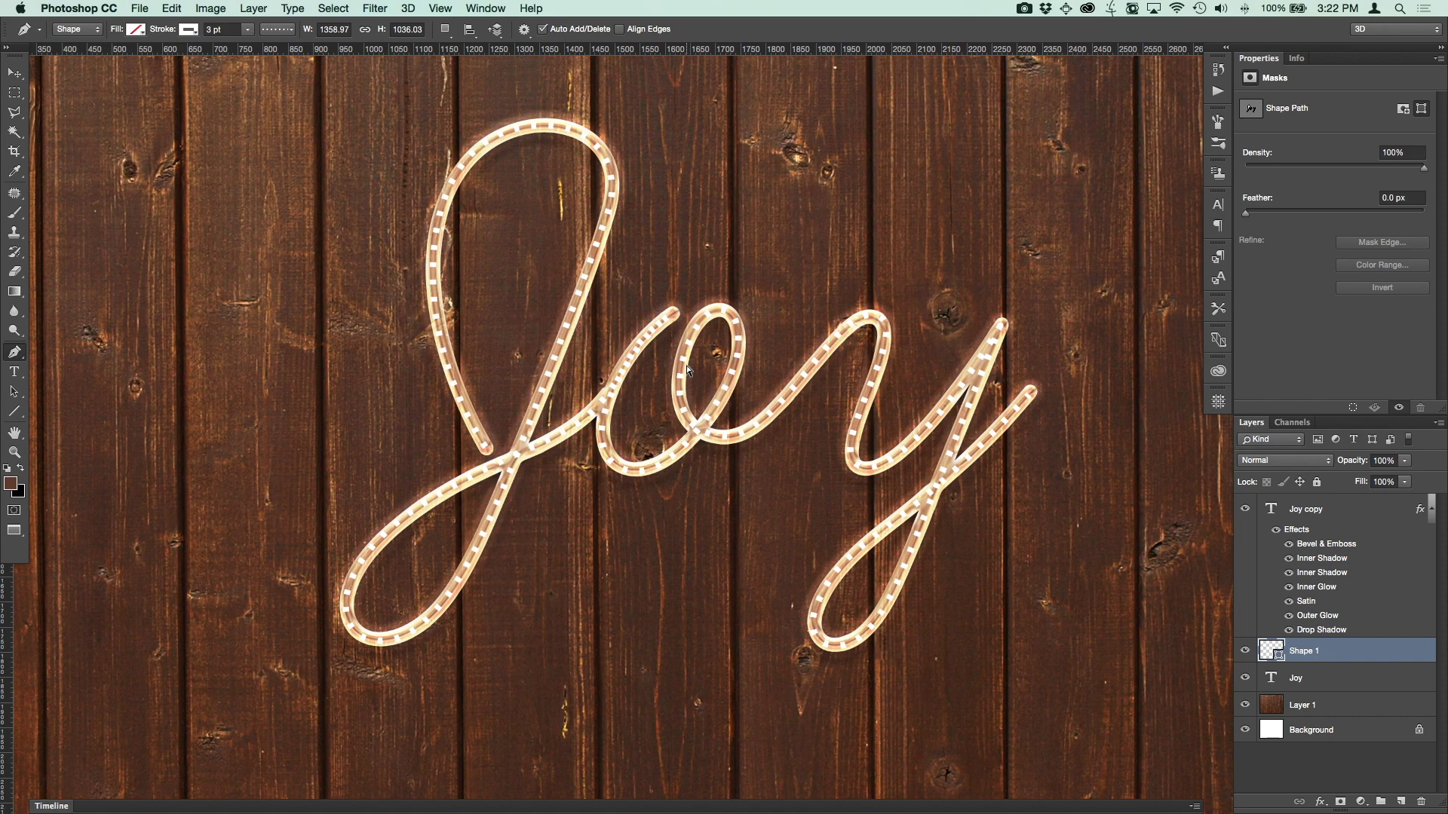
Zoom in on the J and o and nudge the o's bottom anchor
{"action": "key", "text": "super+plus"}
{"action": "left_click_drag", "start_coordinate": [644, 417], "coordinate": [737, 324]}
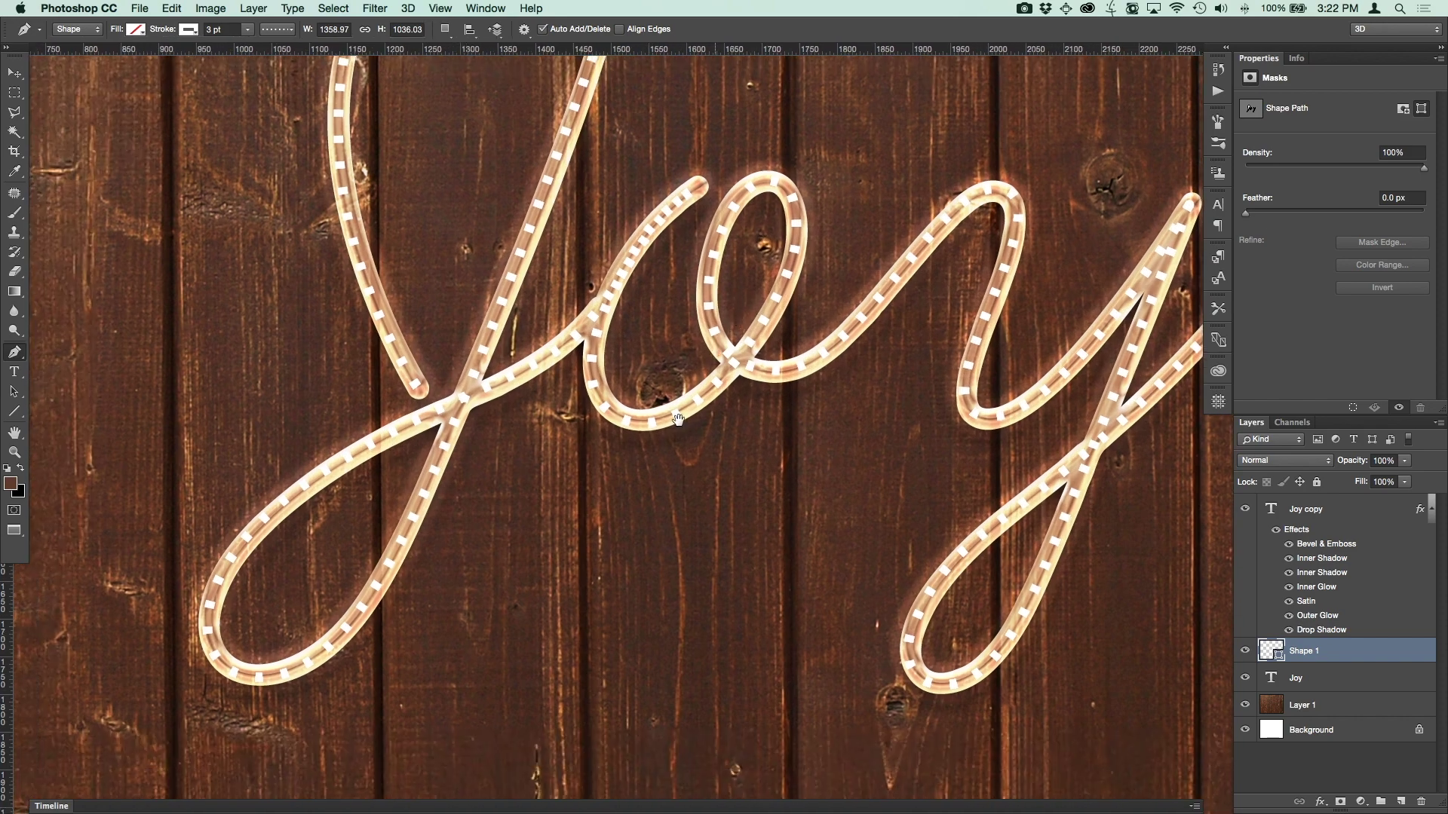
{"action": "key", "text": "a"}
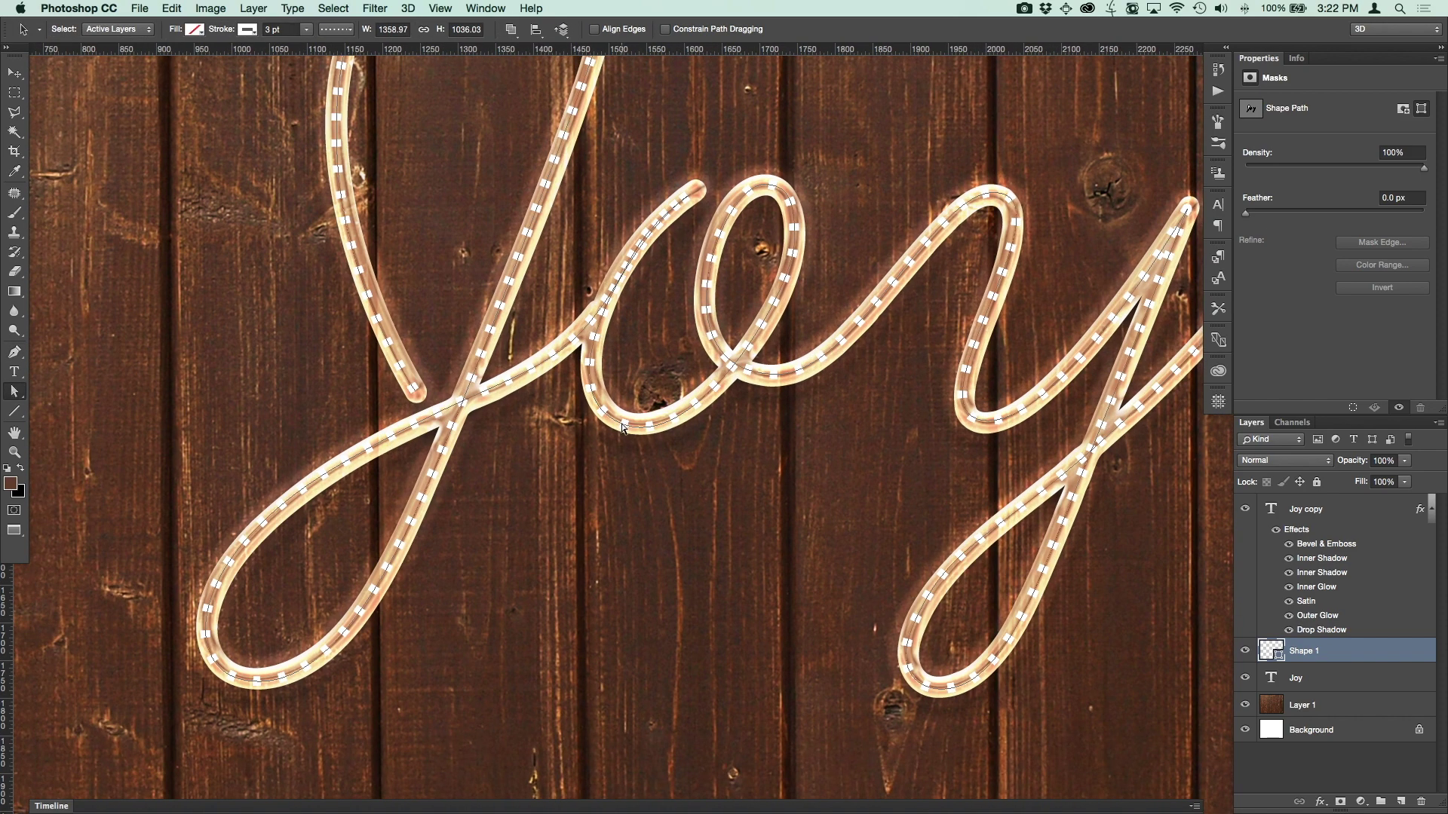
{"action": "left_click", "coordinate": [623, 427]}
{"action": "left_click_drag", "start_coordinate": [626, 427], "coordinate": [628, 426]}
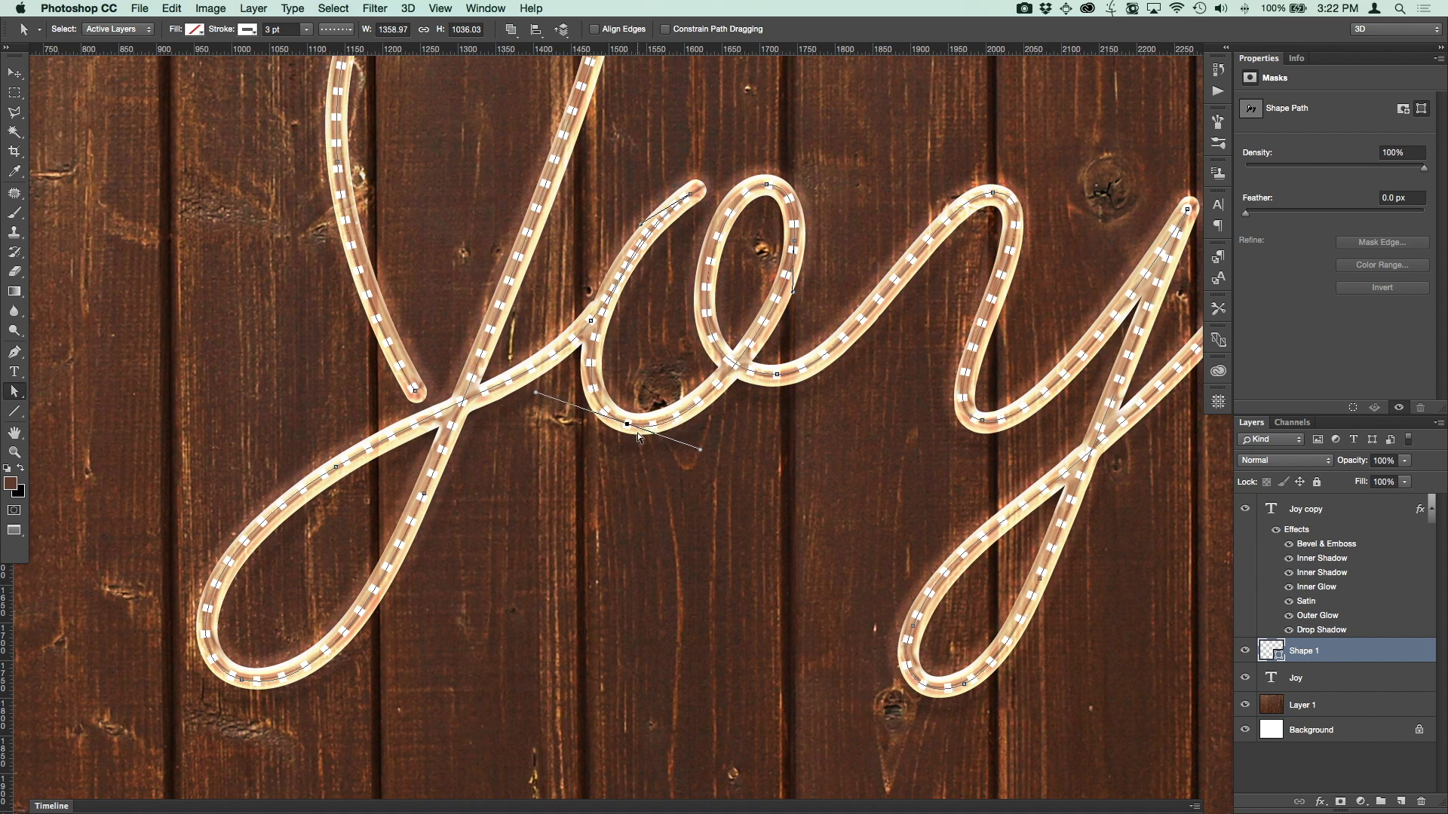
Adjust the J loop's bottom anchor and the J crossbar anchor to follow the rope
{"action": "left_click_drag", "start_coordinate": [548, 410], "coordinate": [763, 288]}
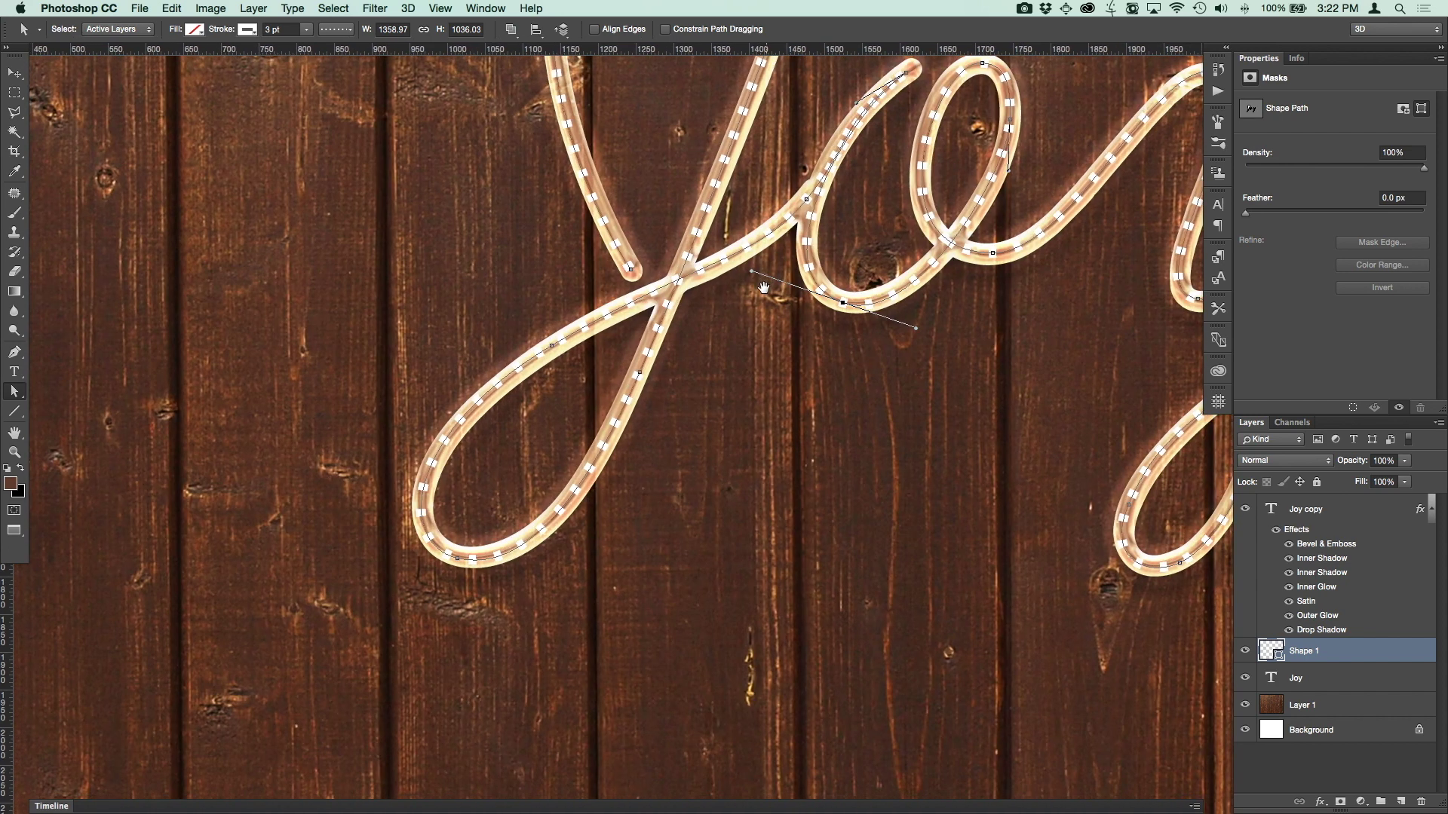
{"action": "left_click", "coordinate": [461, 559]}
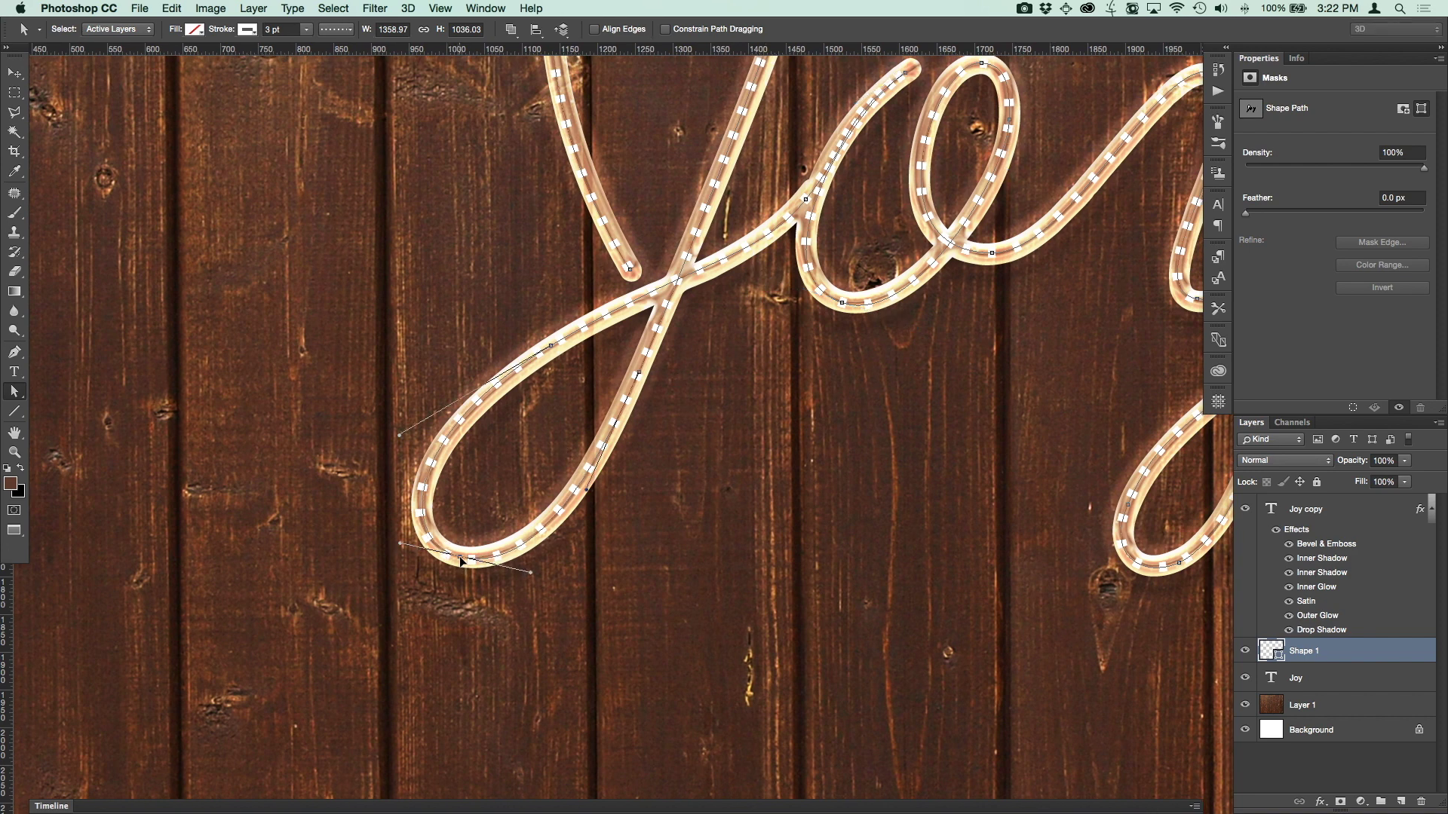
{"action": "left_click_drag", "start_coordinate": [461, 558], "coordinate": [459, 561]}
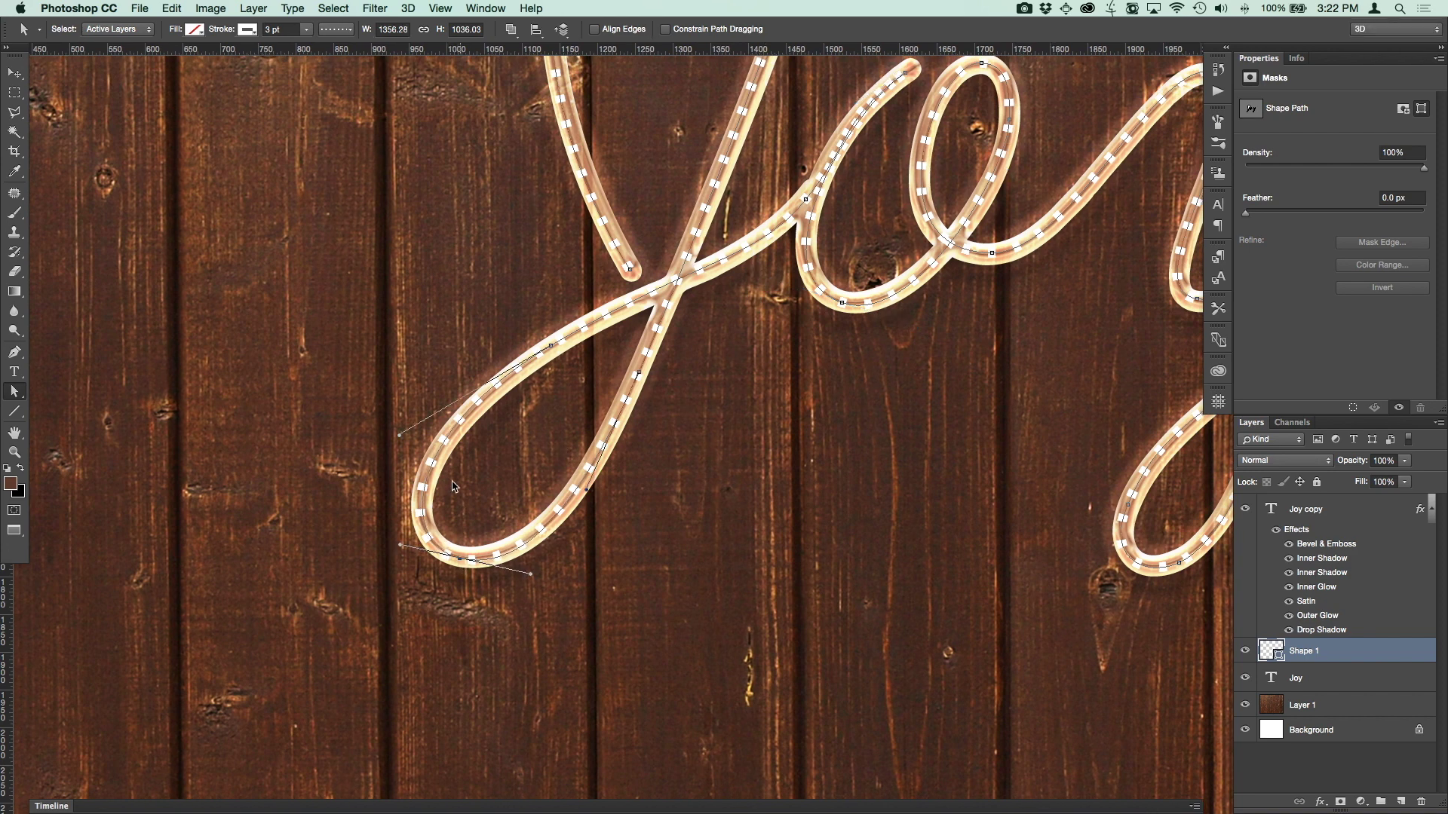
{"action": "left_click", "coordinate": [551, 346]}
{"action": "left_click_drag", "start_coordinate": [550, 346], "coordinate": [553, 349]}
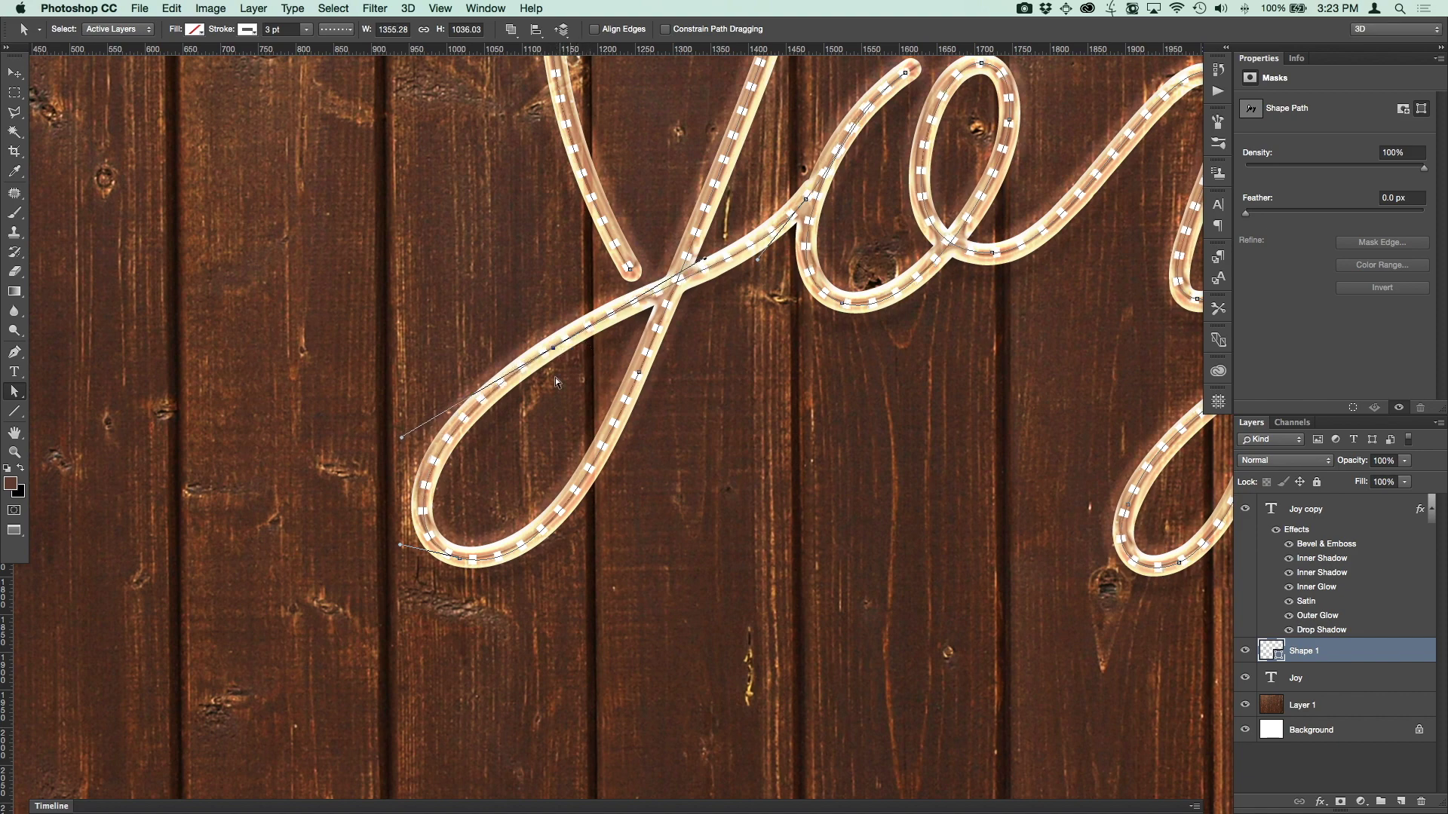
Nudge the upper J anchor onto the rope, then zoom out to the whole word
{"action": "left_click_drag", "start_coordinate": [1080, 256], "coordinate": [773, 365]}
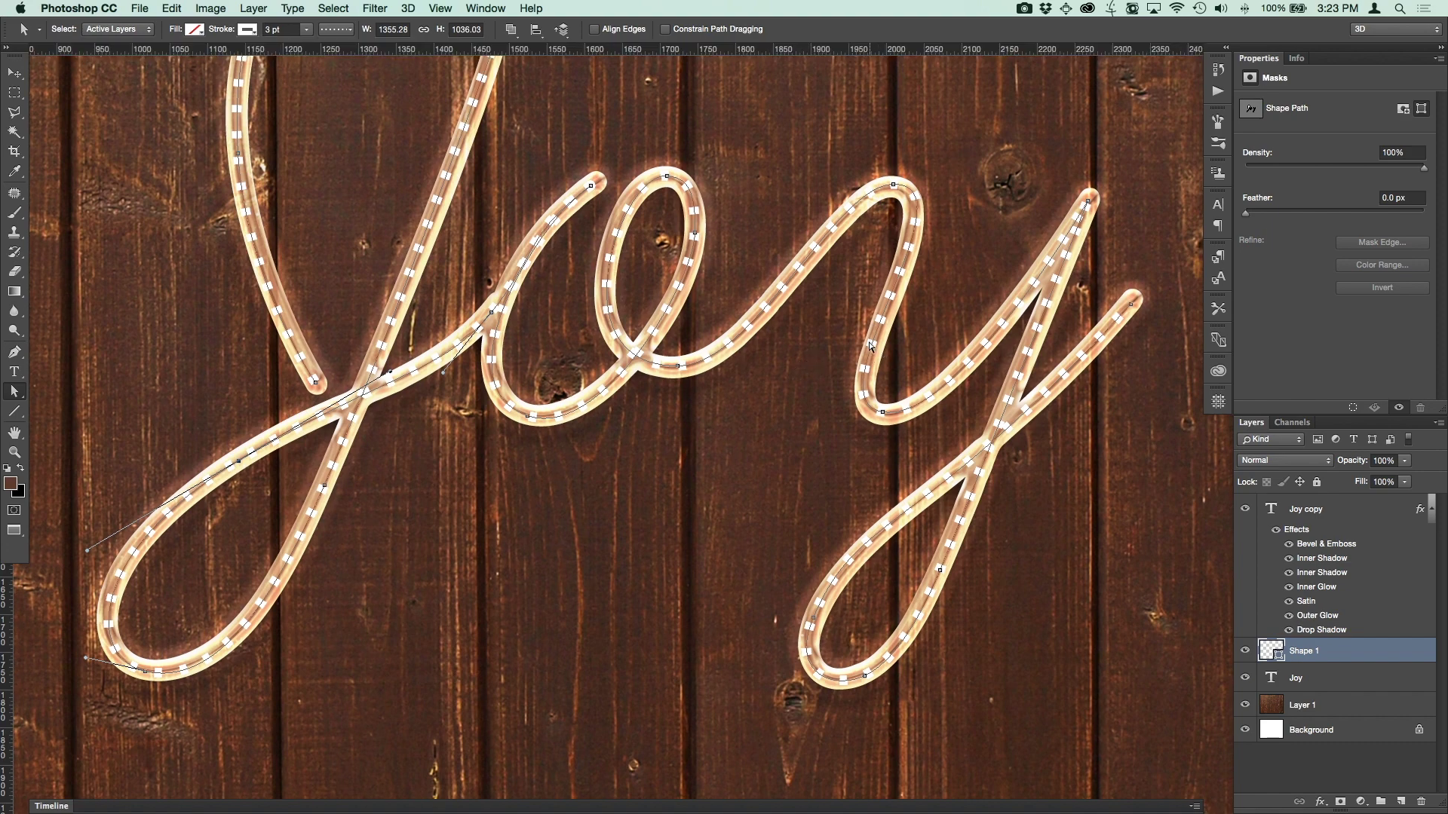
{"action": "scroll", "coordinate": [528, 252], "scroll_direction": "up", "scroll_amount": 5}
{"action": "scroll", "coordinate": [528, 252], "scroll_direction": "left", "scroll_amount": 6}
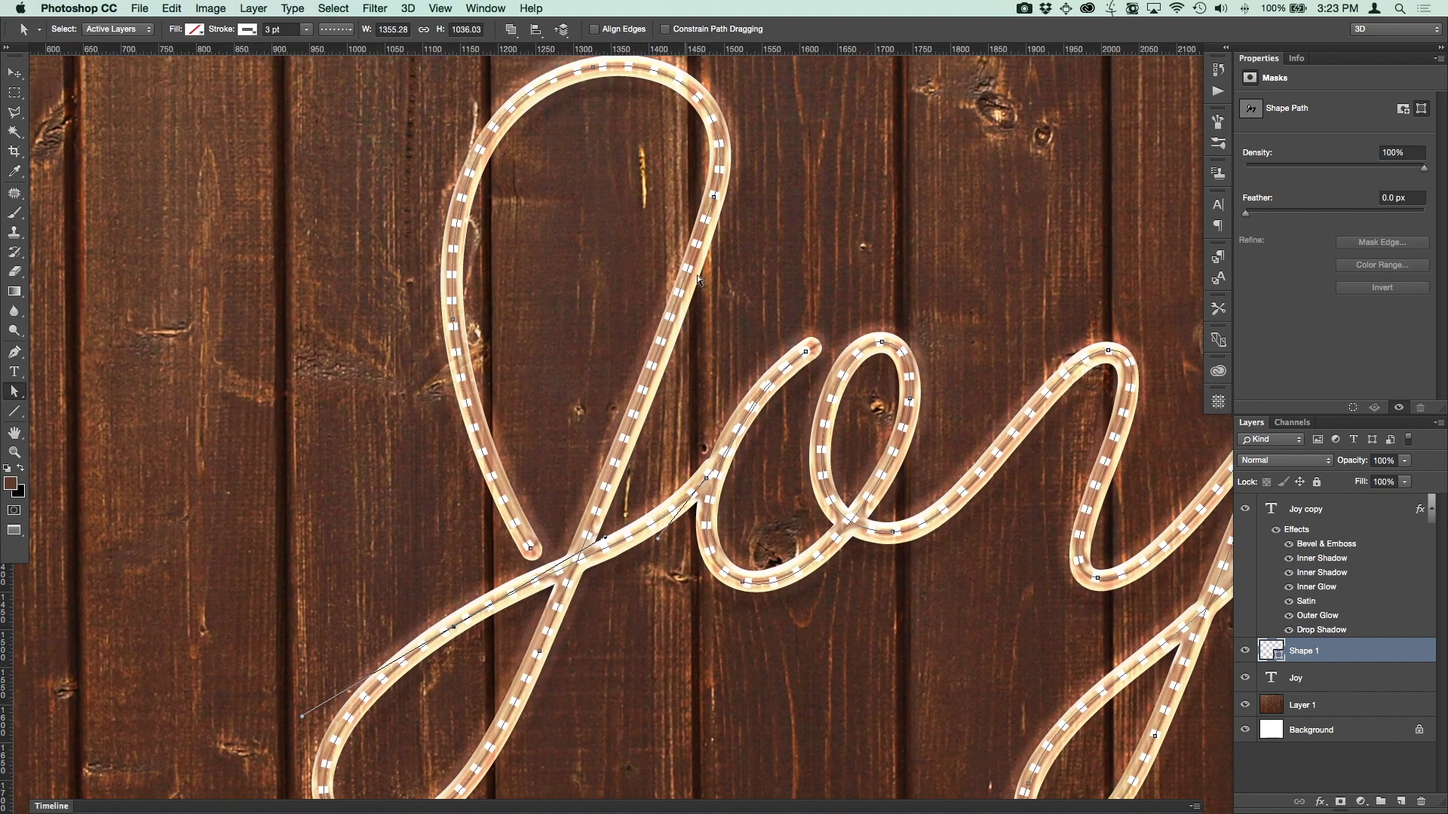
{"action": "left_click", "coordinate": [714, 197]}
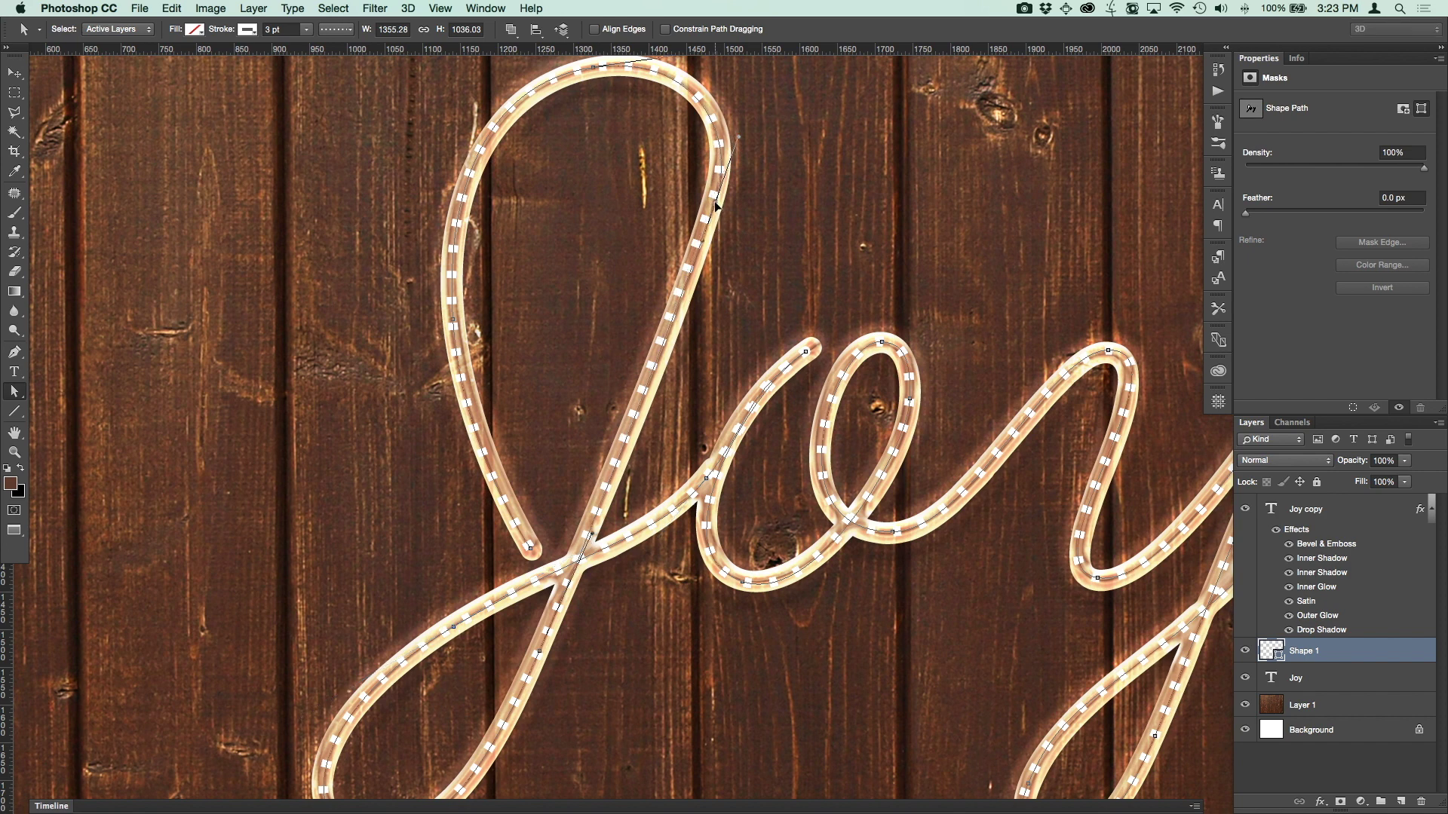
{"action": "left_click_drag", "start_coordinate": [716, 205], "coordinate": [714, 200]}
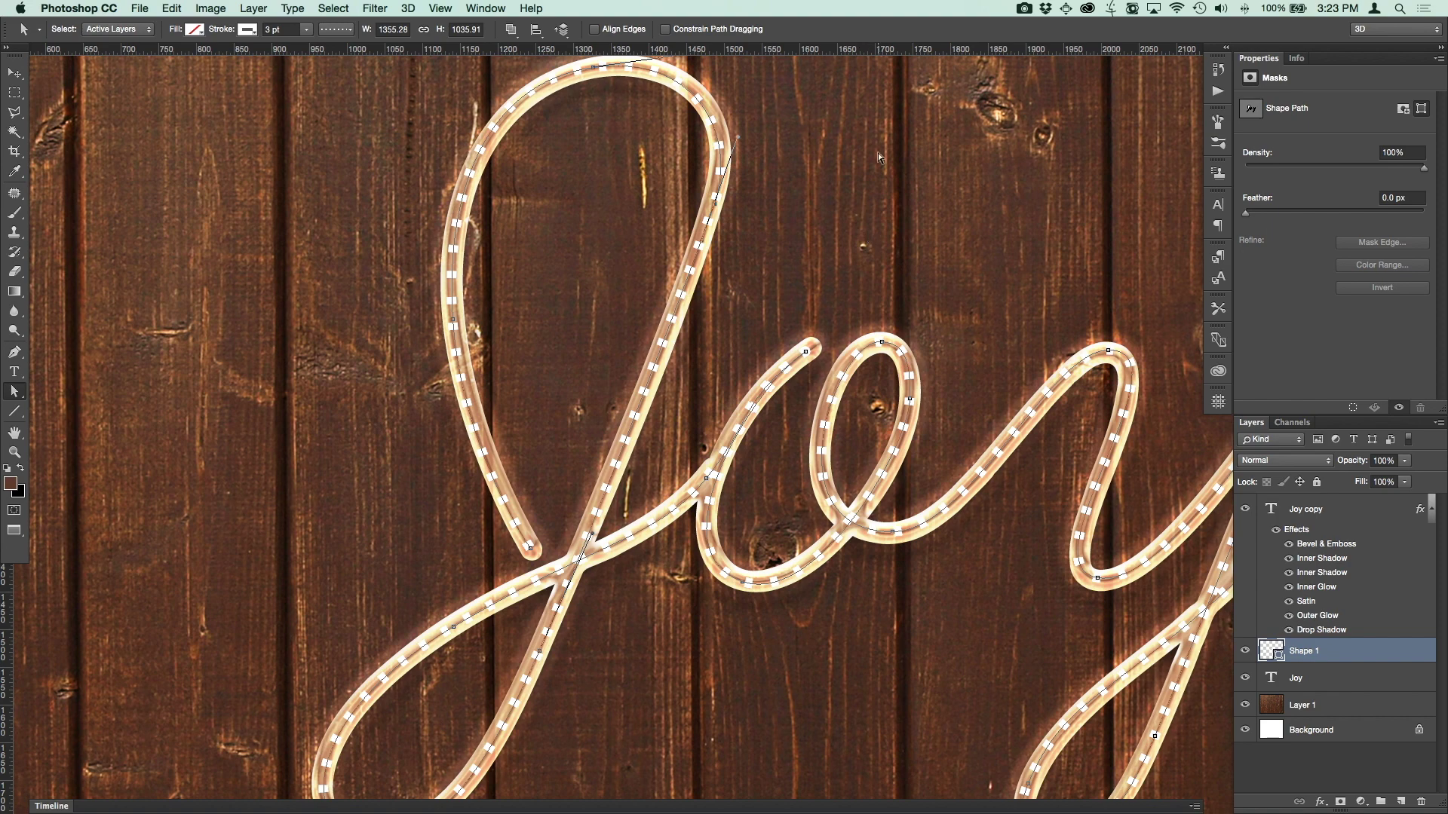
{"action": "key", "text": "super+minus"}
{"action": "left_click_drag", "start_coordinate": [925, 285], "coordinate": [811, 245]}
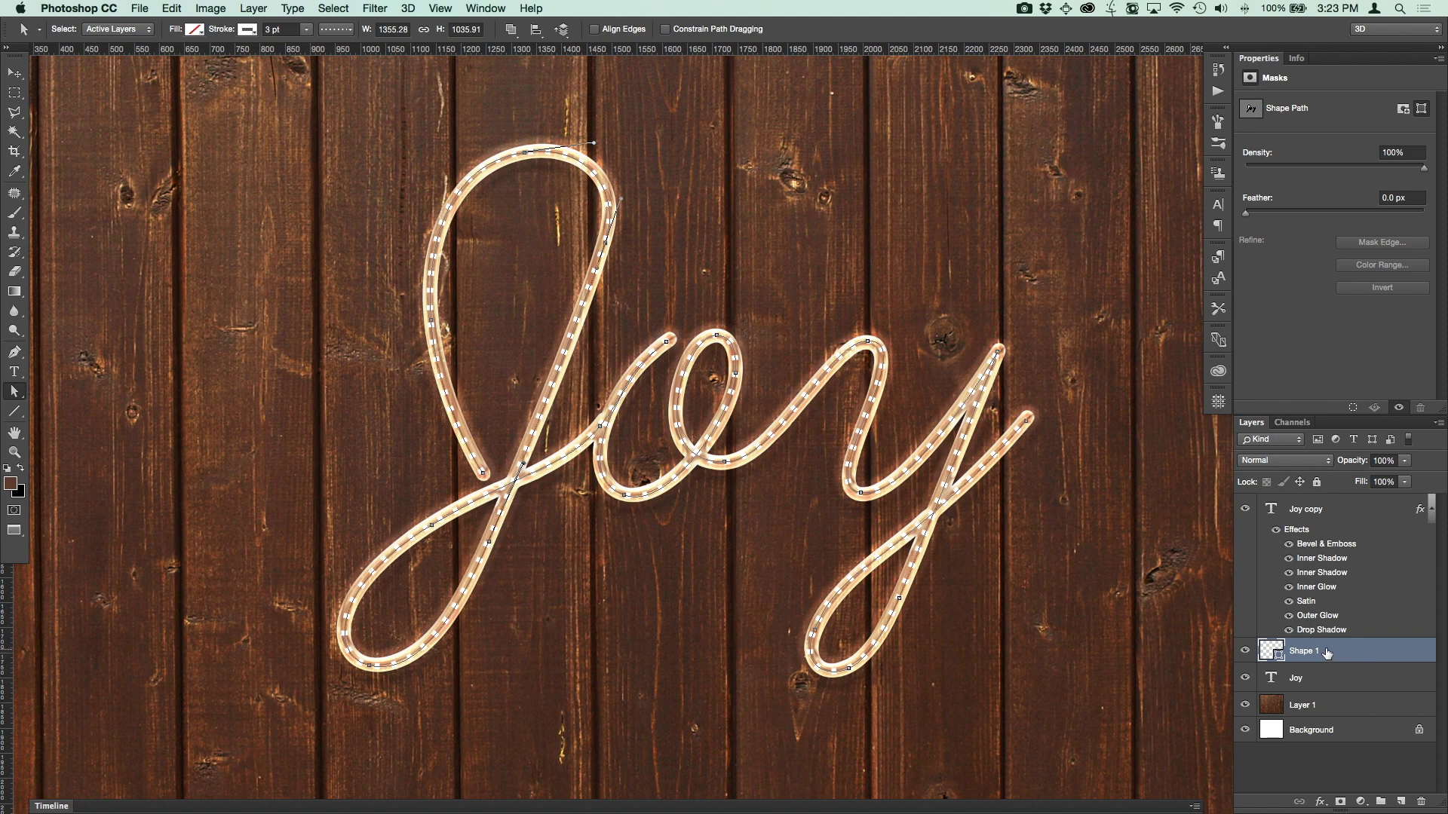
Convert the dotted Shape 1 layer into a smart object
{"action": "left_click", "coordinate": [211, 9]}
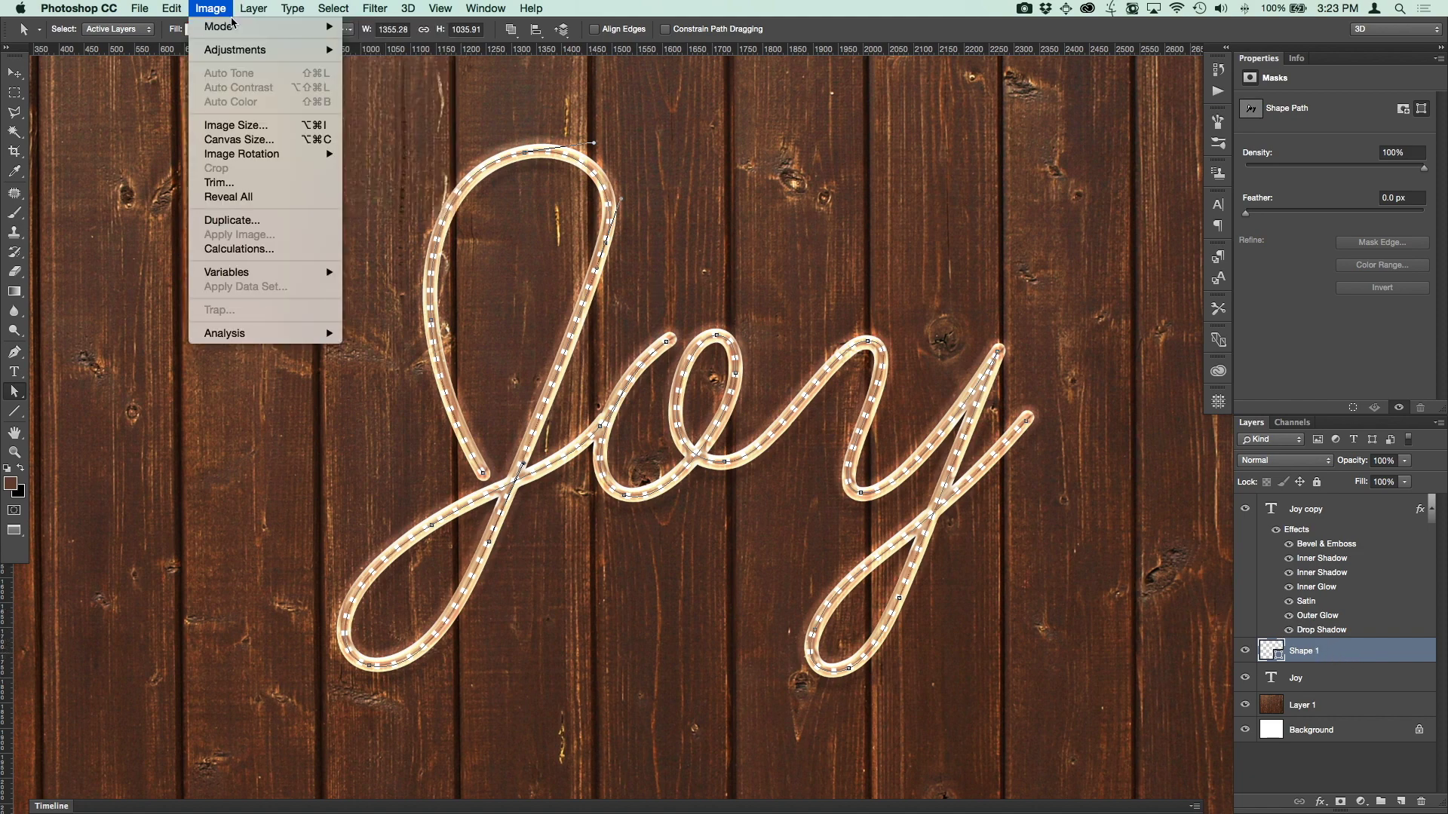
{"action": "mouse_move", "coordinate": [256, 9]}
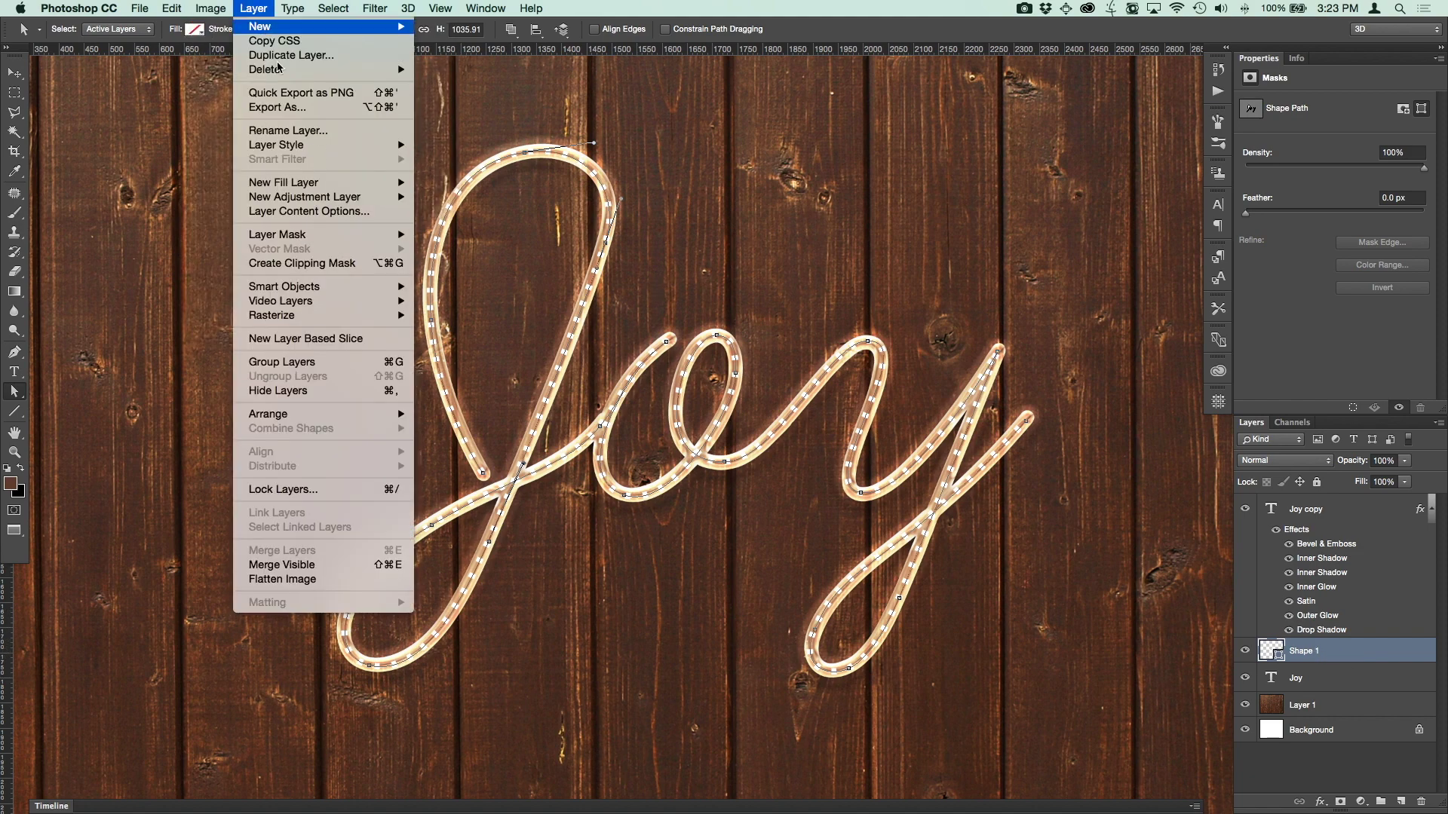
{"action": "mouse_move", "coordinate": [377, 289]}
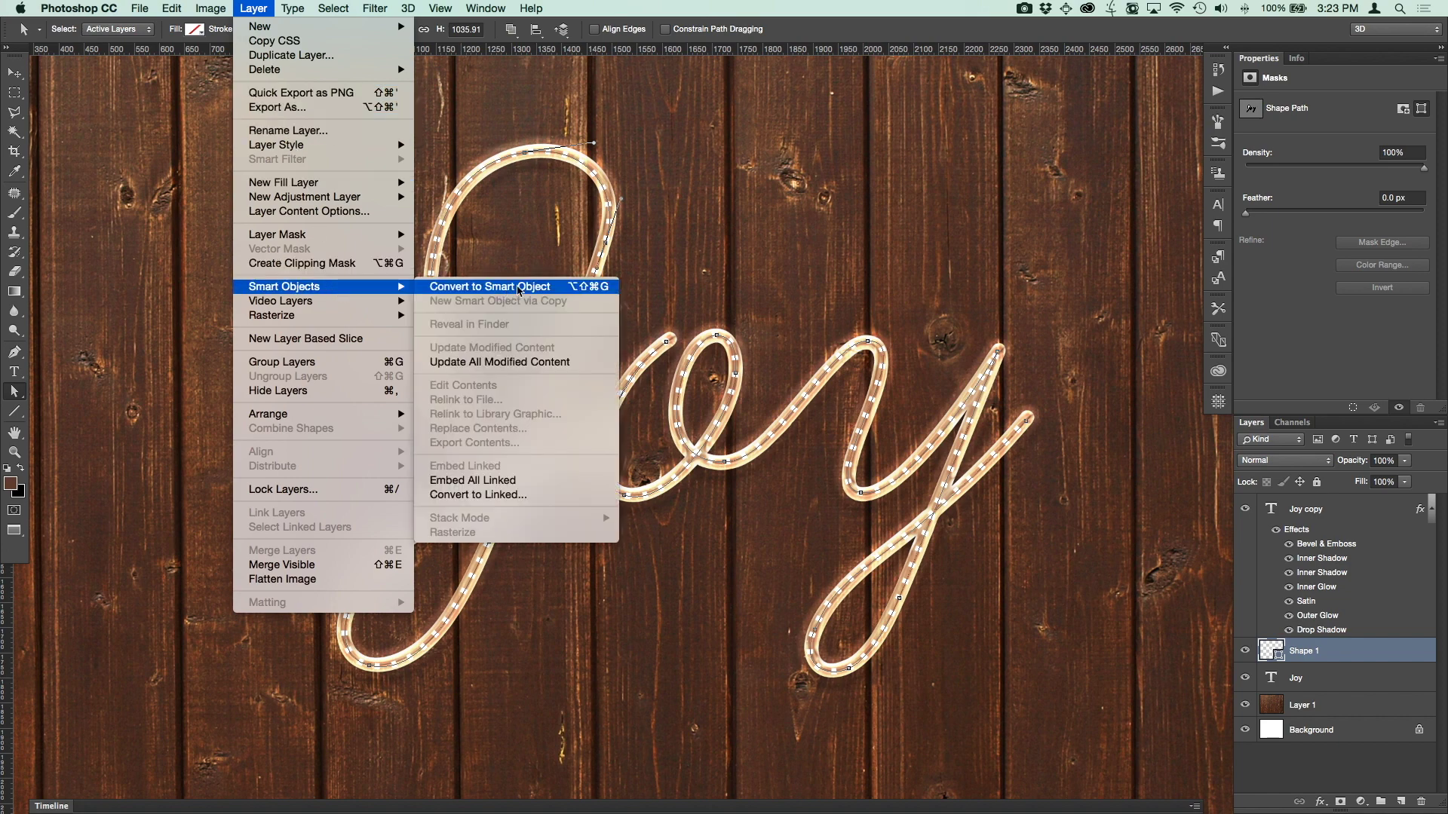
{"action": "left_click", "coordinate": [537, 291]}
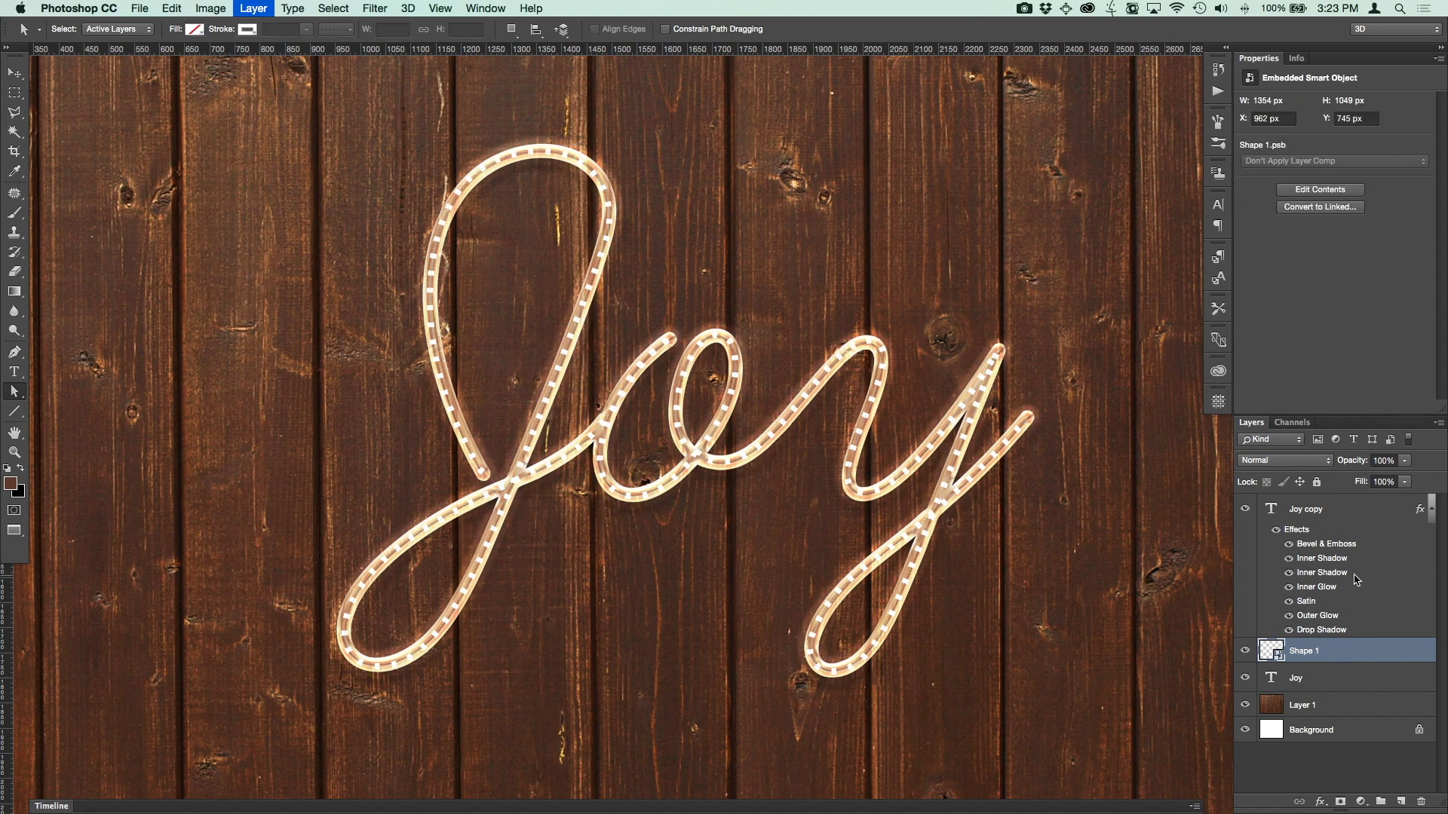
Rename the smart object layer to Lights
{"action": "double_click", "coordinate": [1307, 650]}
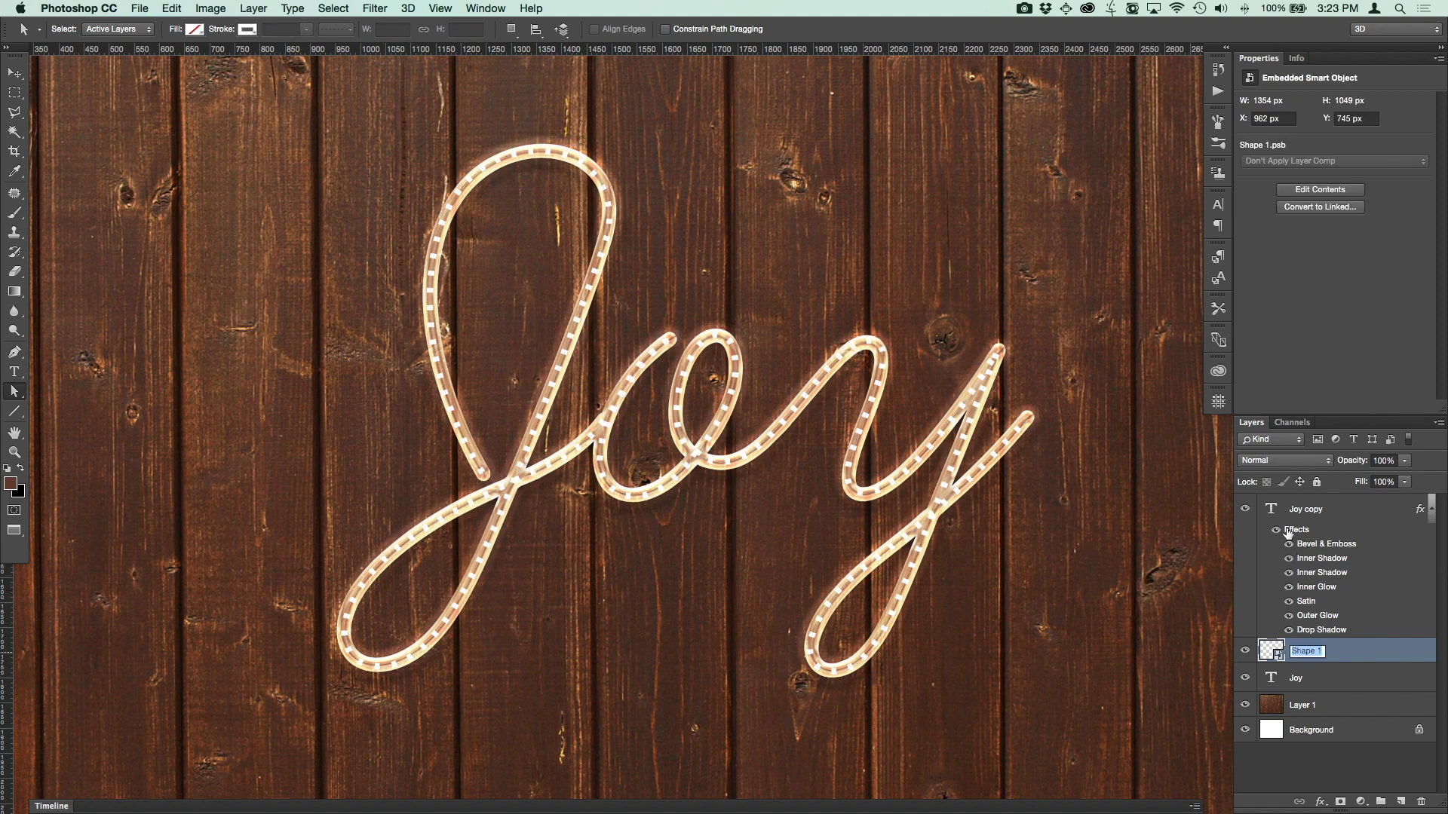
{"action": "type", "text": "Lights"}
{"action": "key", "text": "Return"}
{"action": "left_click", "coordinate": [385, 9]}
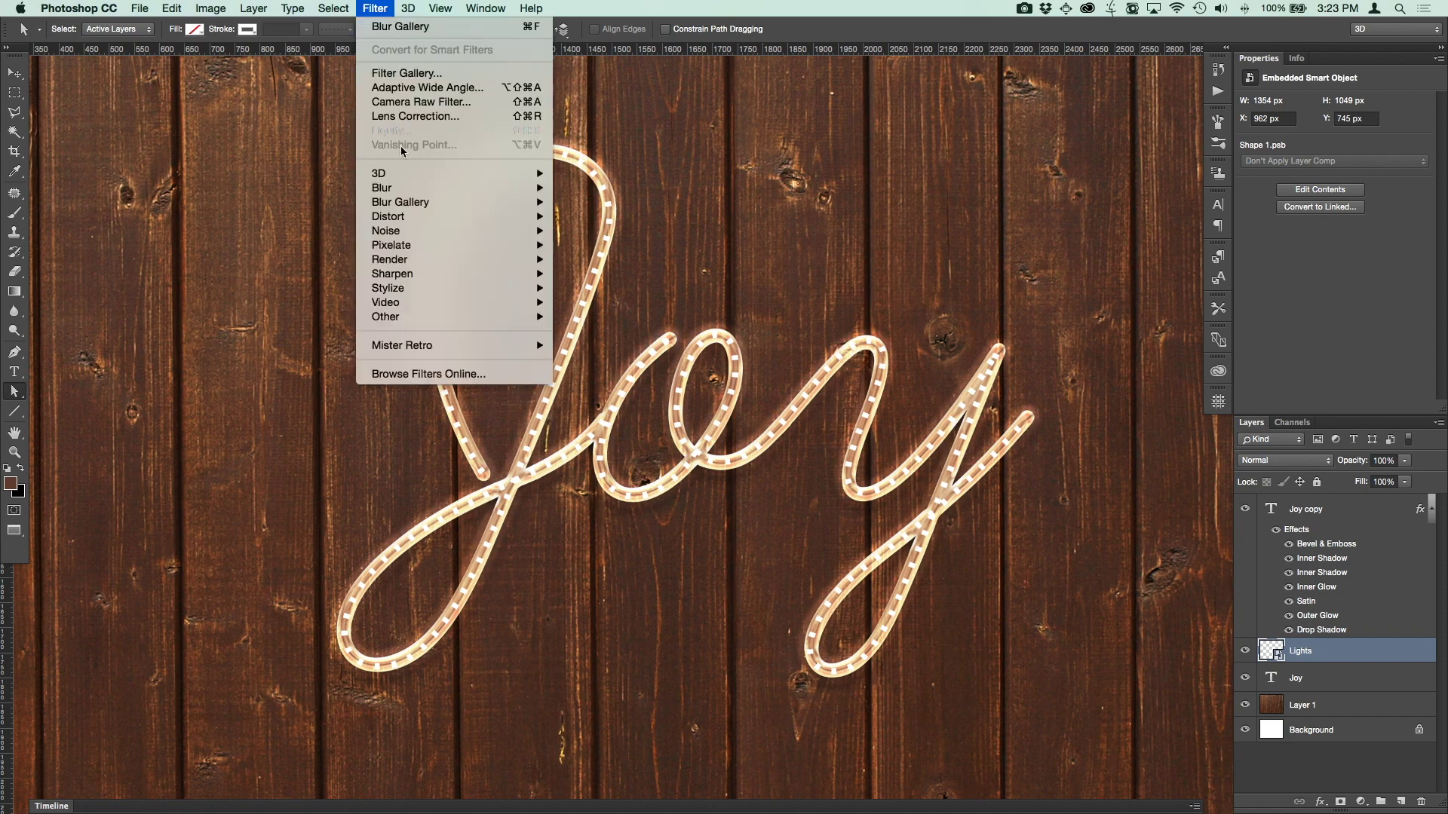
Give Lights a 2-pixel Gaussian Blur smart filter, then collapse and hide the Joy copy layer
{"action": "mouse_move", "coordinate": [438, 189]}
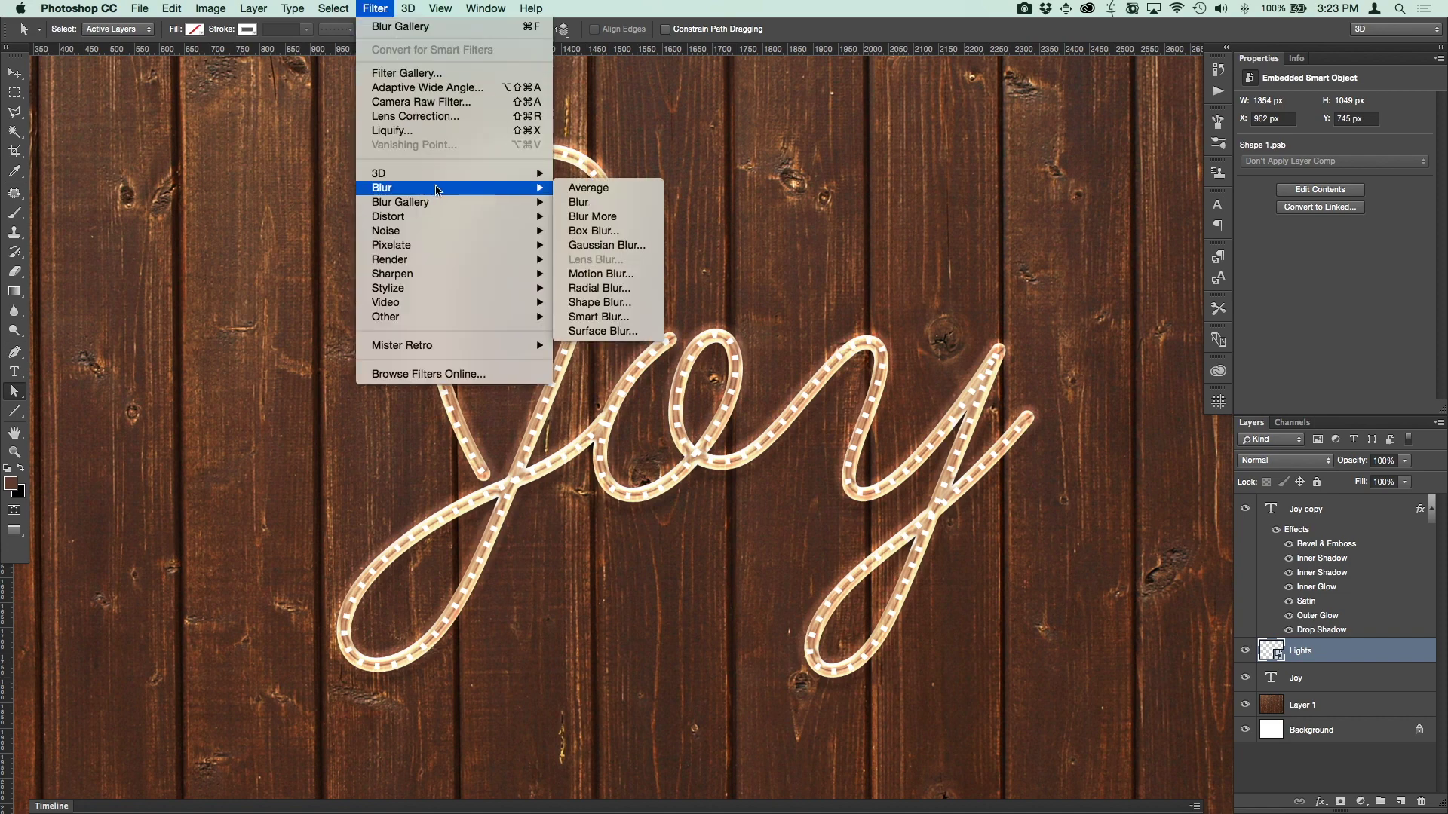
{"action": "left_click", "coordinate": [623, 251]}
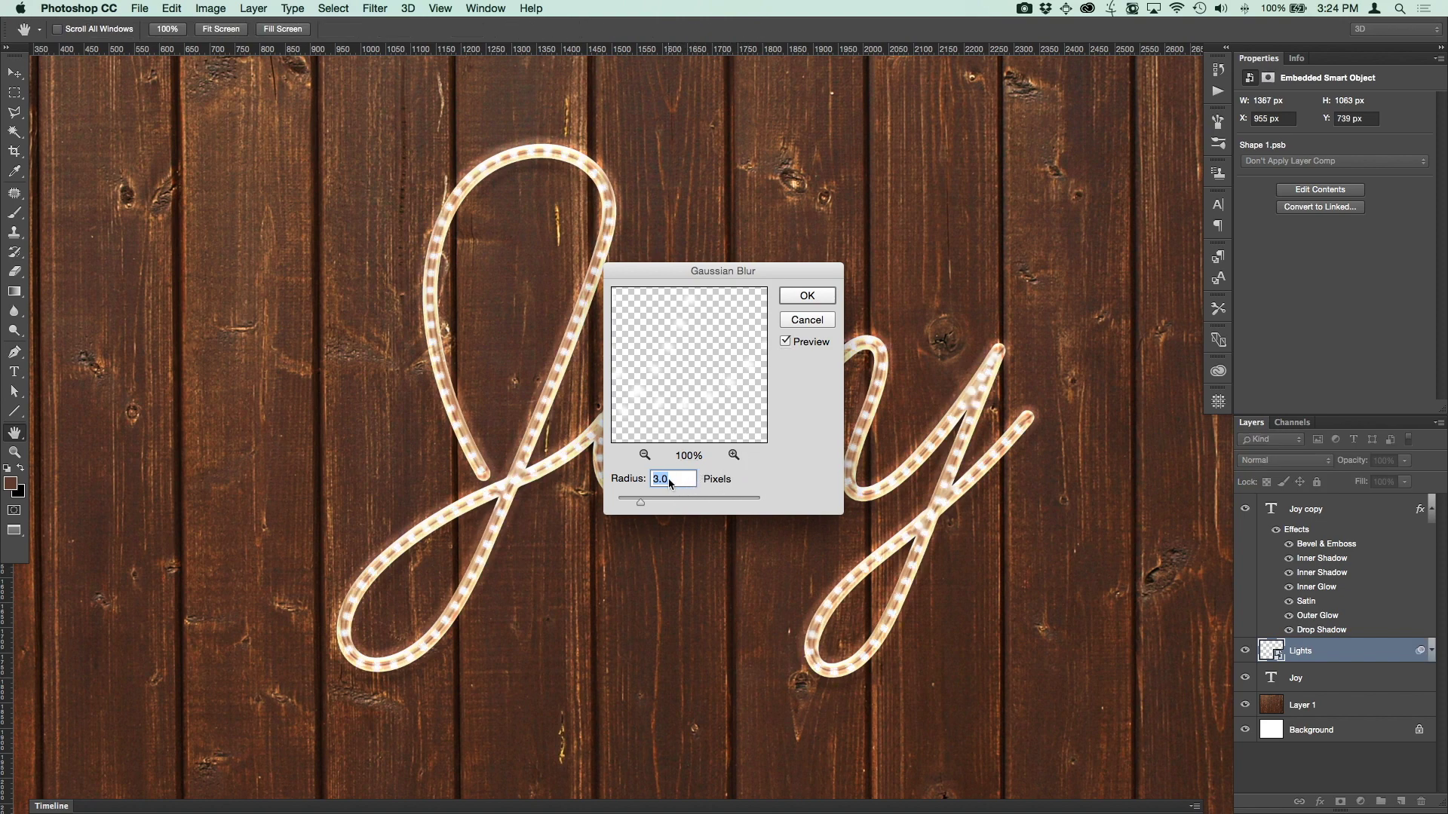
{"action": "type", "text": "2"}
{"action": "left_click", "coordinate": [807, 295]}
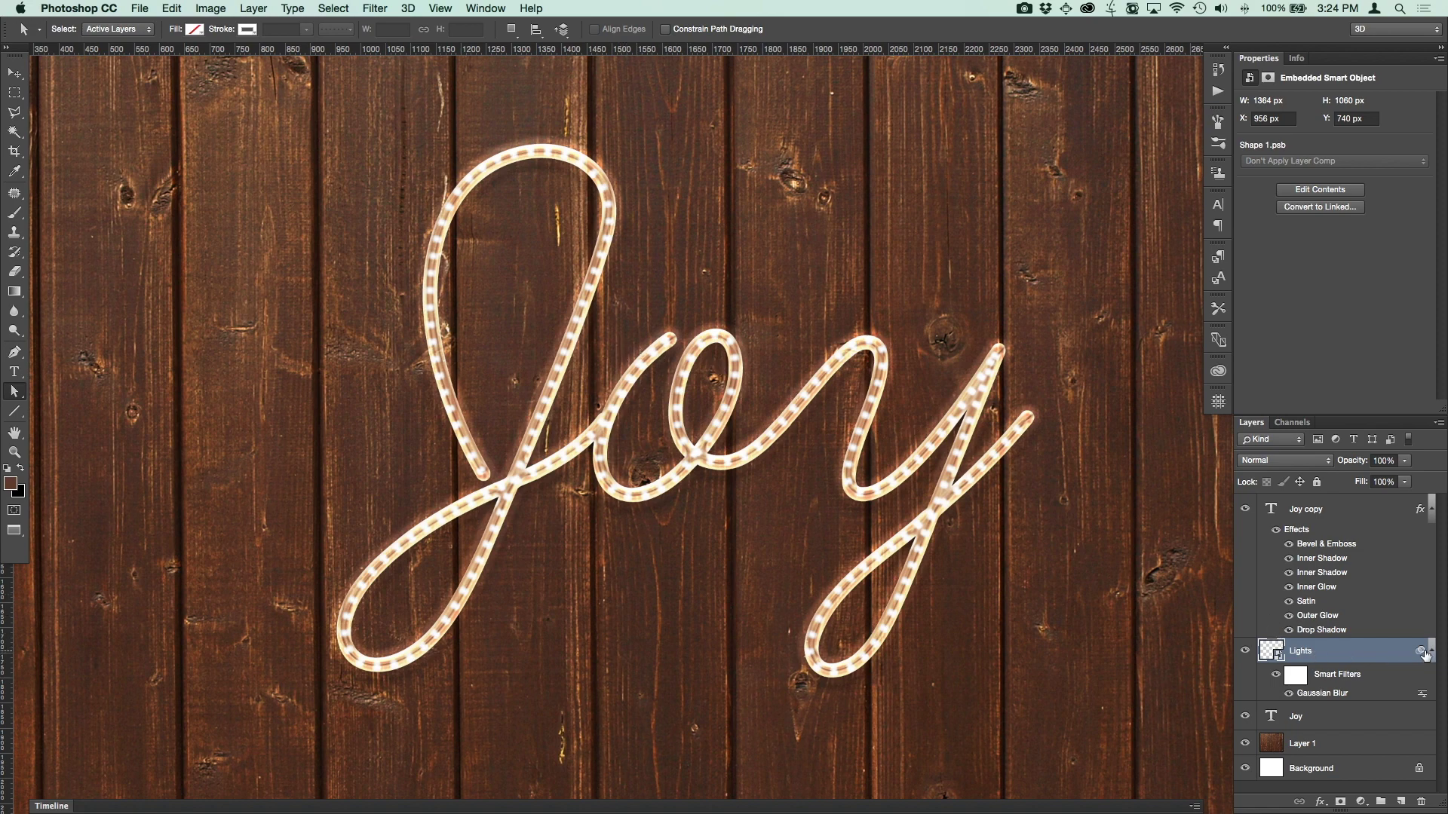
{"action": "left_click", "coordinate": [1429, 511]}
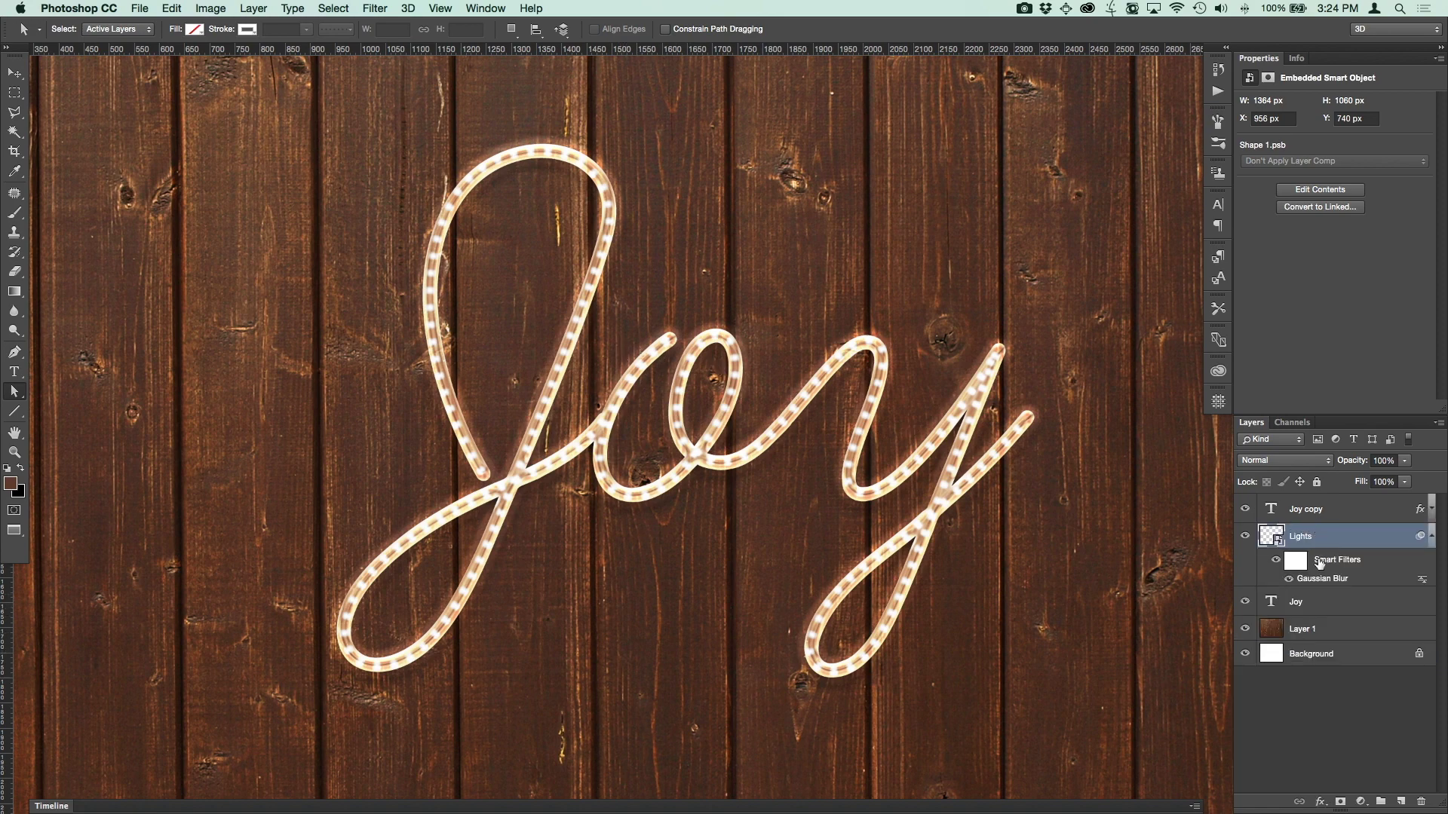
{"action": "left_click", "coordinate": [1245, 510]}
Show the Joy copy rope again and zoom and pan to recentre the Joy artwork
{"action": "left_click", "coordinate": [1245, 511]}
{"action": "key", "text": "super+plus"}
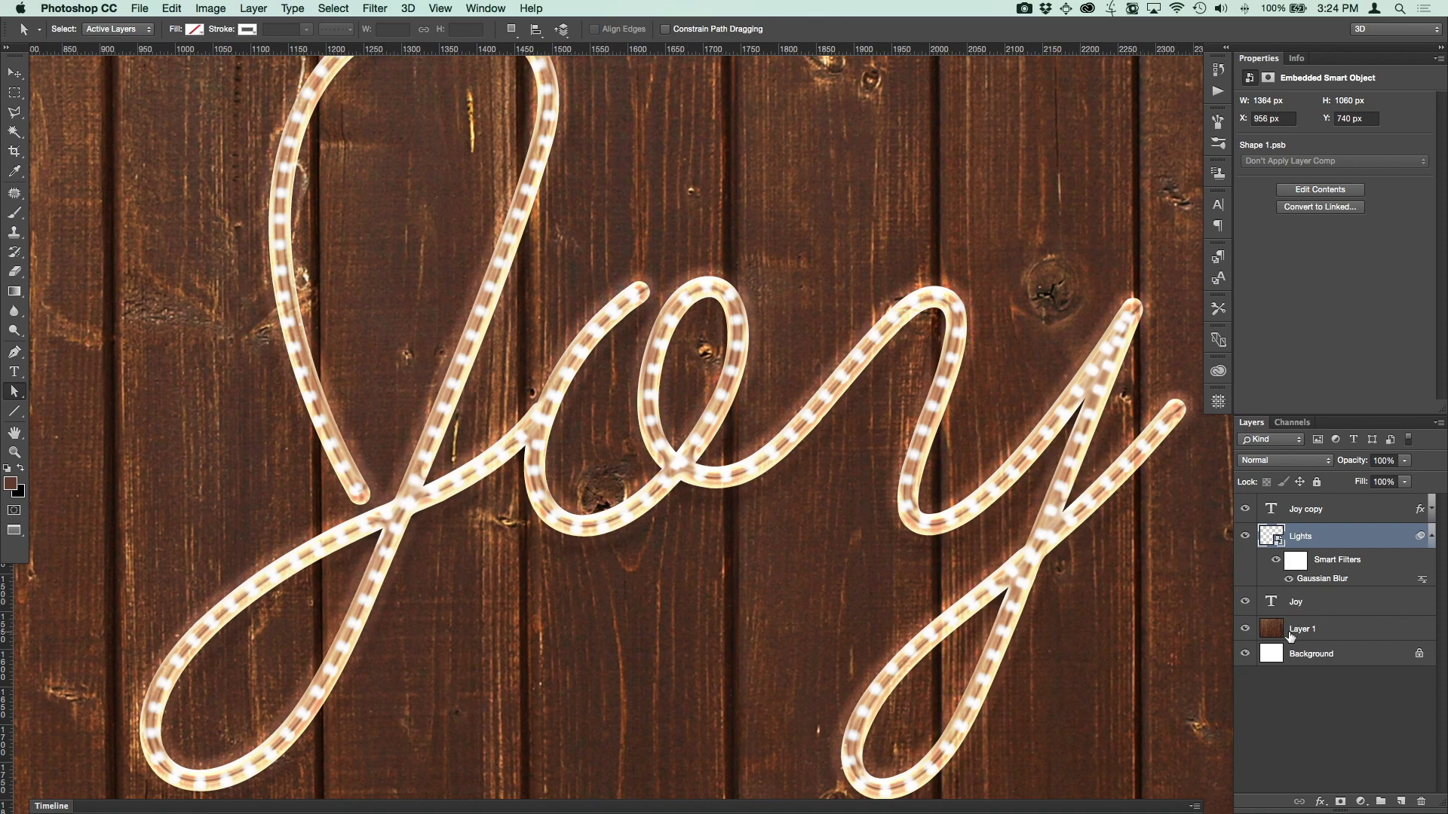
{"action": "key", "text": "super+minus"}
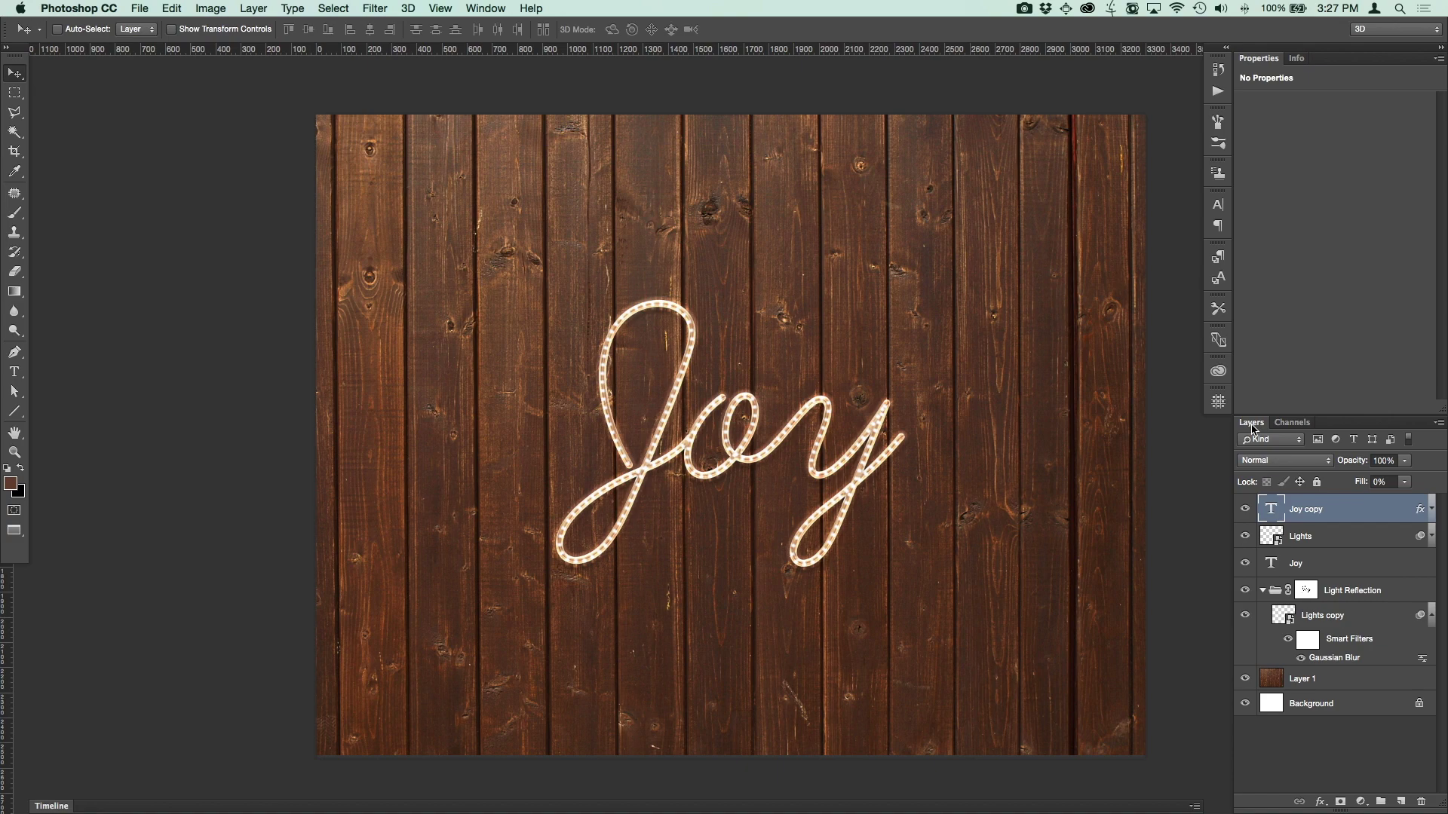
{"action": "key", "text": "super+plus"}
{"action": "key", "text": "super+plus"}
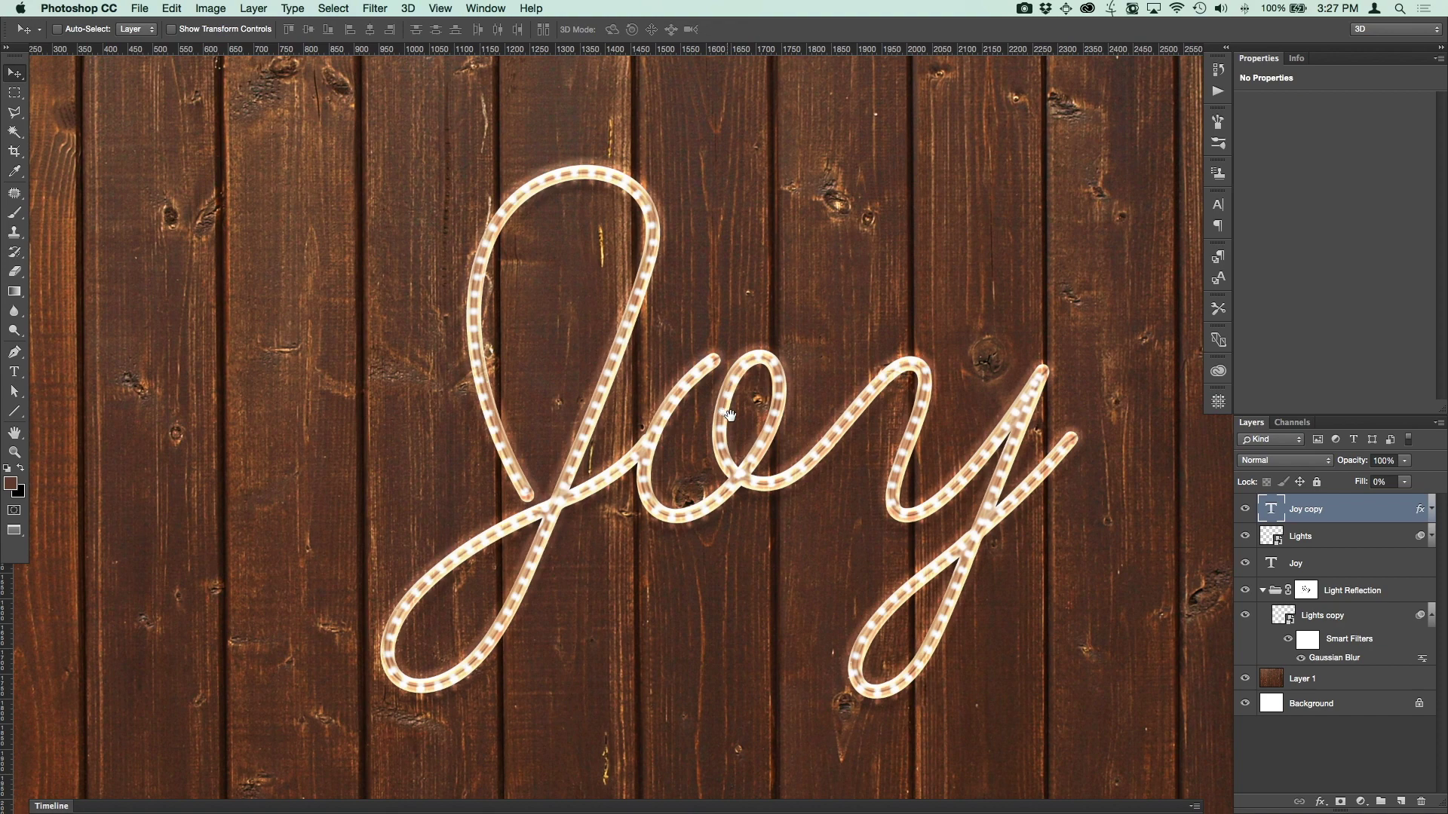
{"action": "left_click_drag", "start_coordinate": [730, 414], "coordinate": [781, 368]}
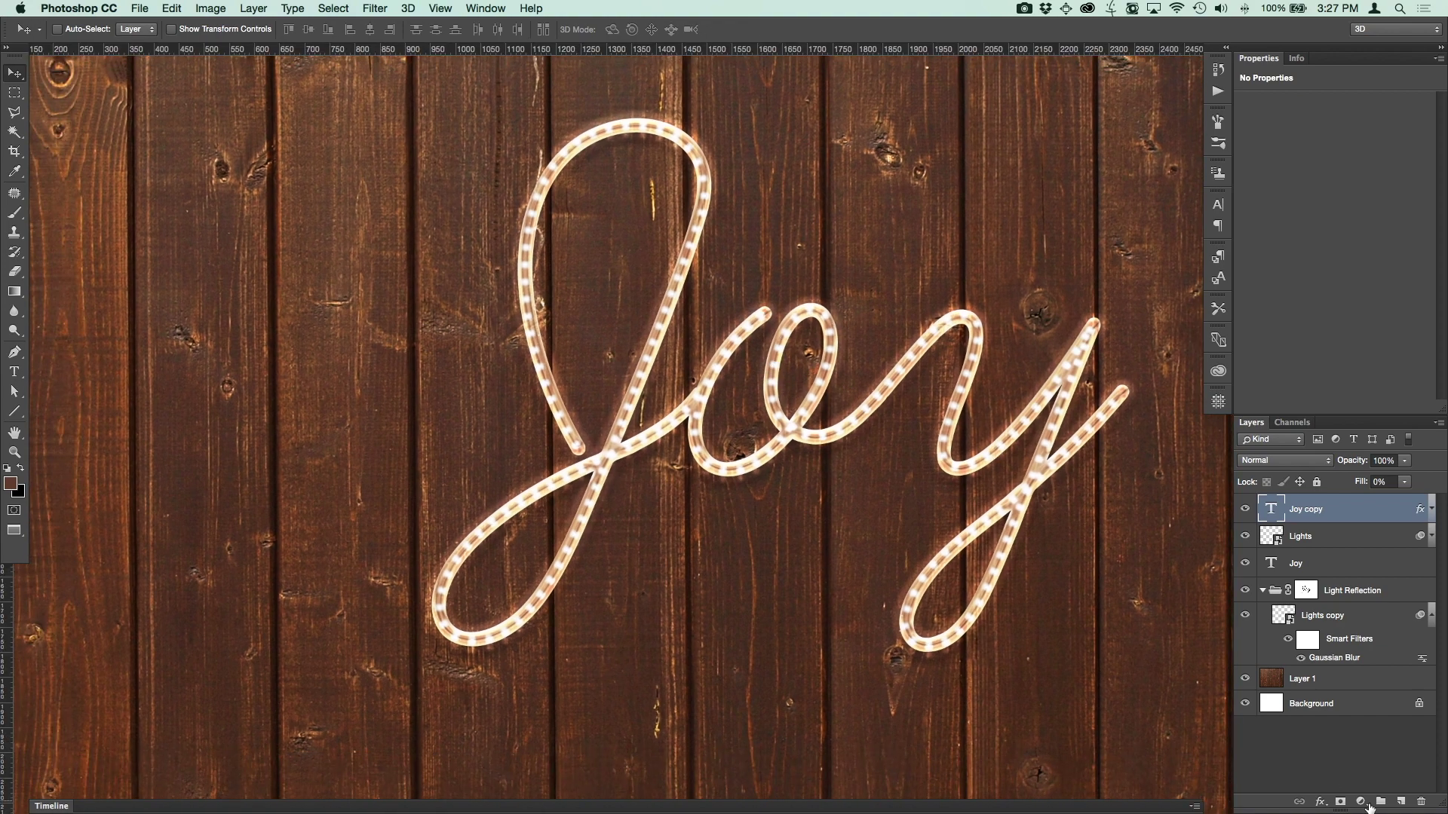
Add a new empty layer named Overlaps
{"action": "left_click", "coordinate": [1401, 803]}
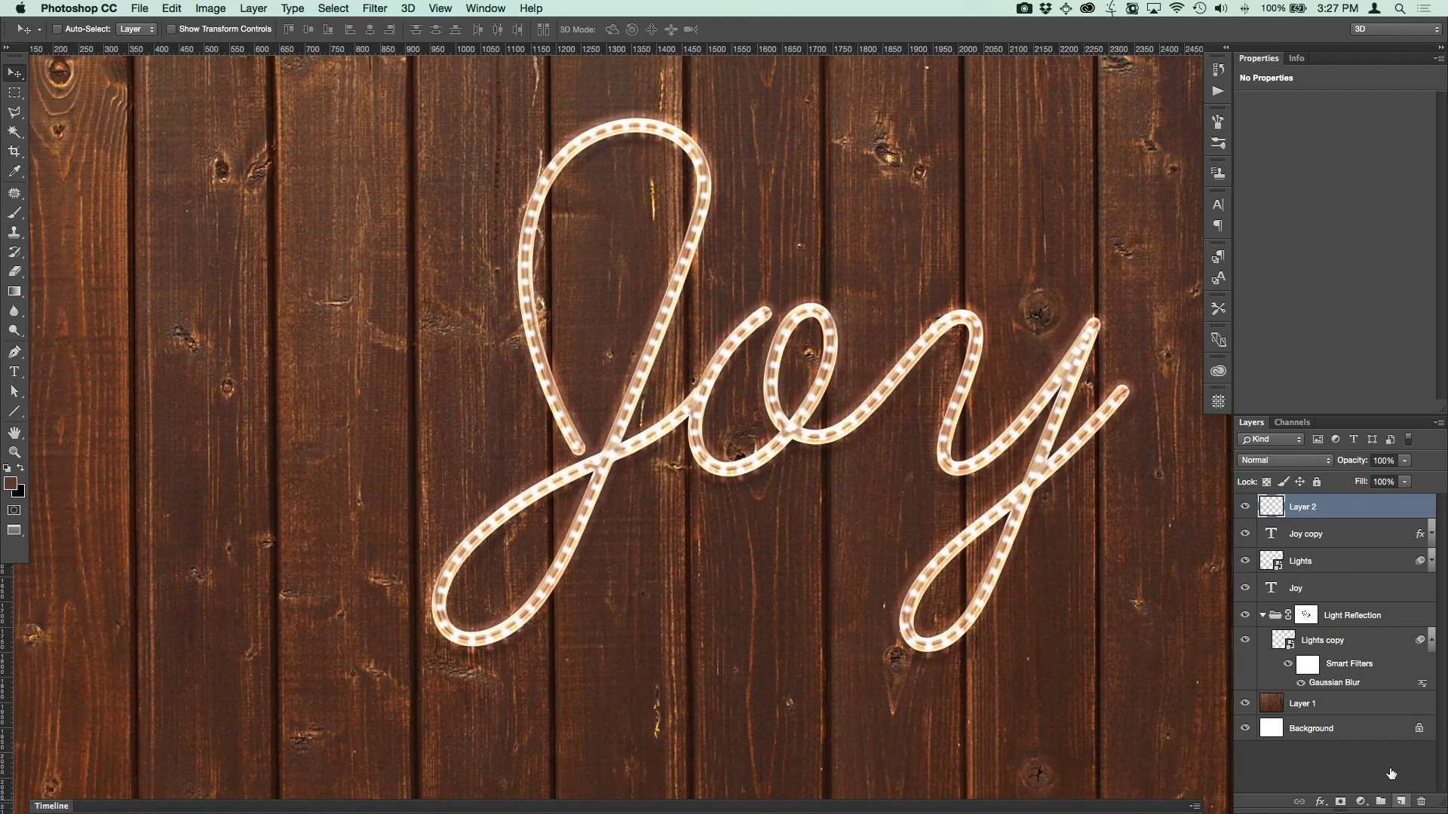
{"action": "double_click", "coordinate": [1306, 508]}
{"action": "type", "text": "S"}
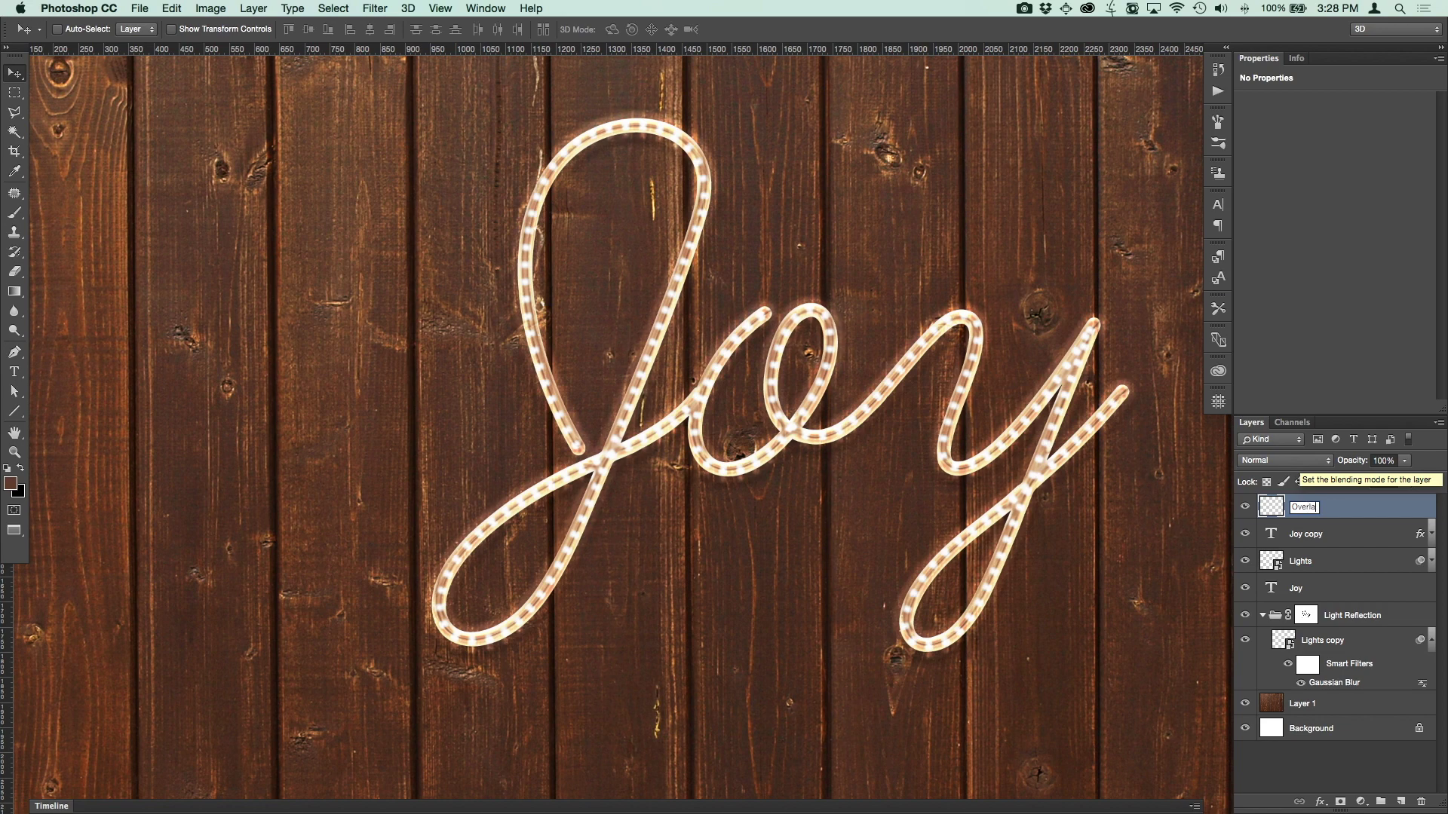
{"action": "key", "text": "Return"}
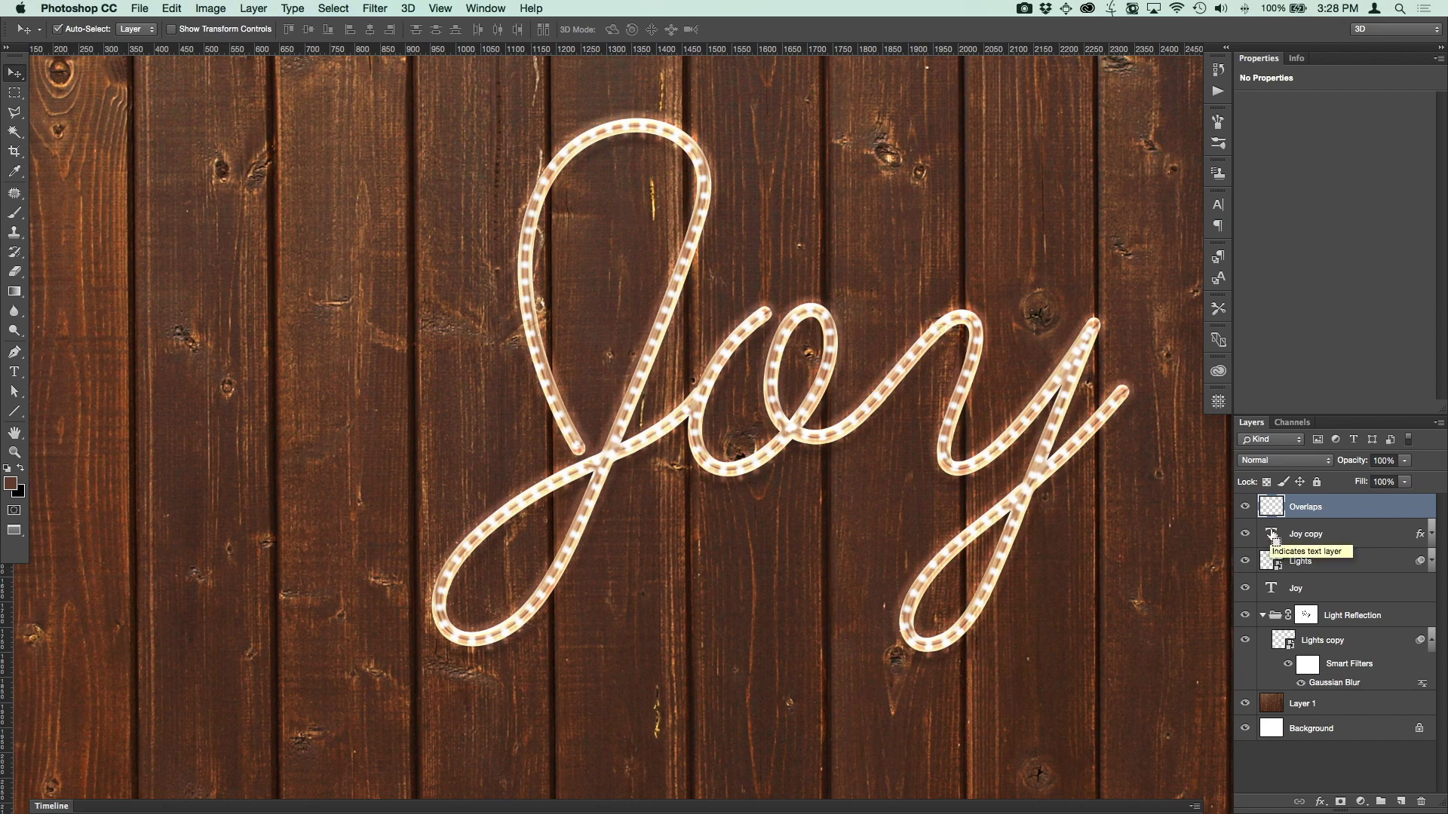
Load the Joy copy lettering as a selection, group Overlaps, and mask the group with it
{"action": "left_click", "coordinate": [1271, 537], "text": "super"}
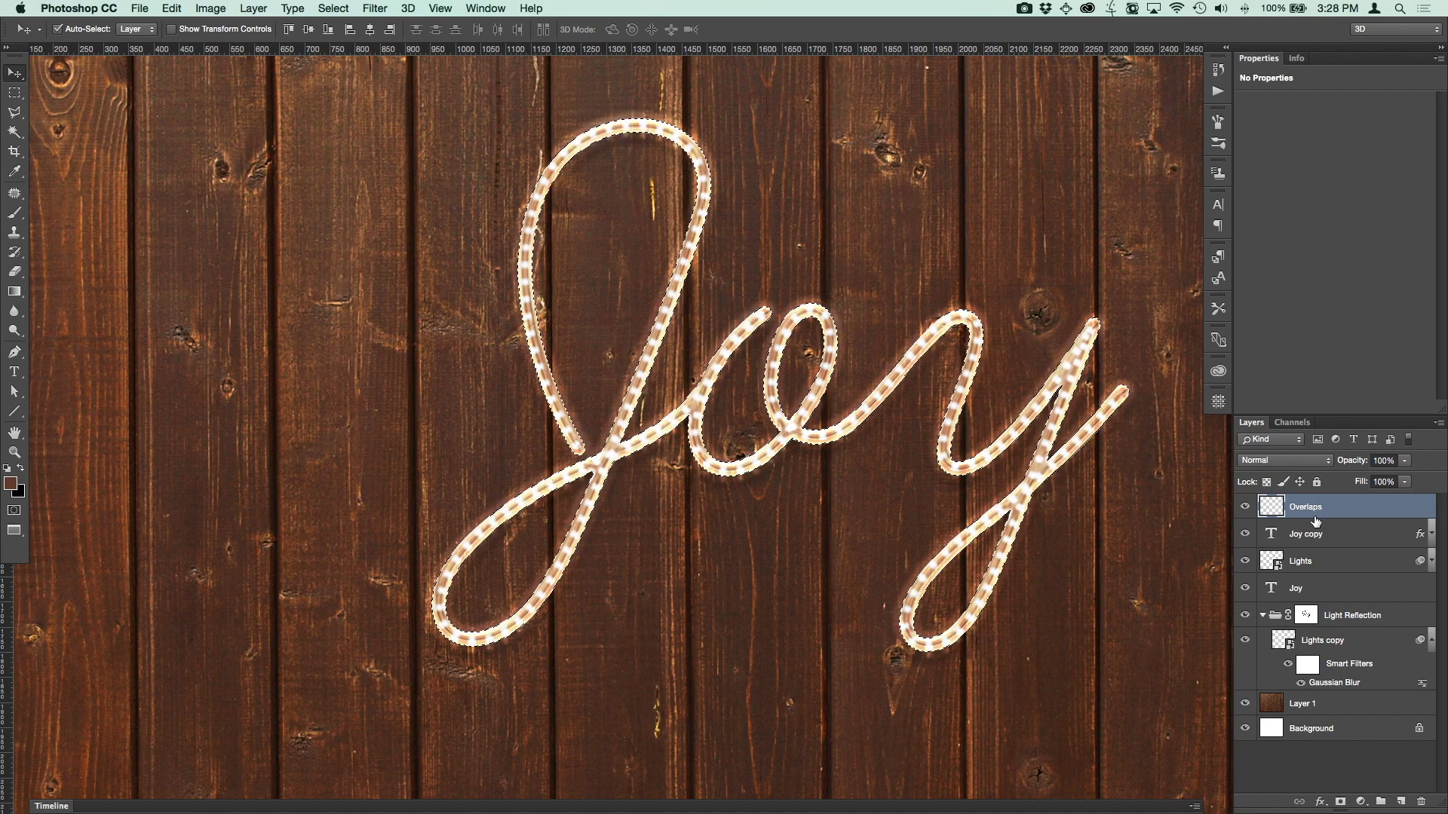
{"action": "key", "text": "super+g"}
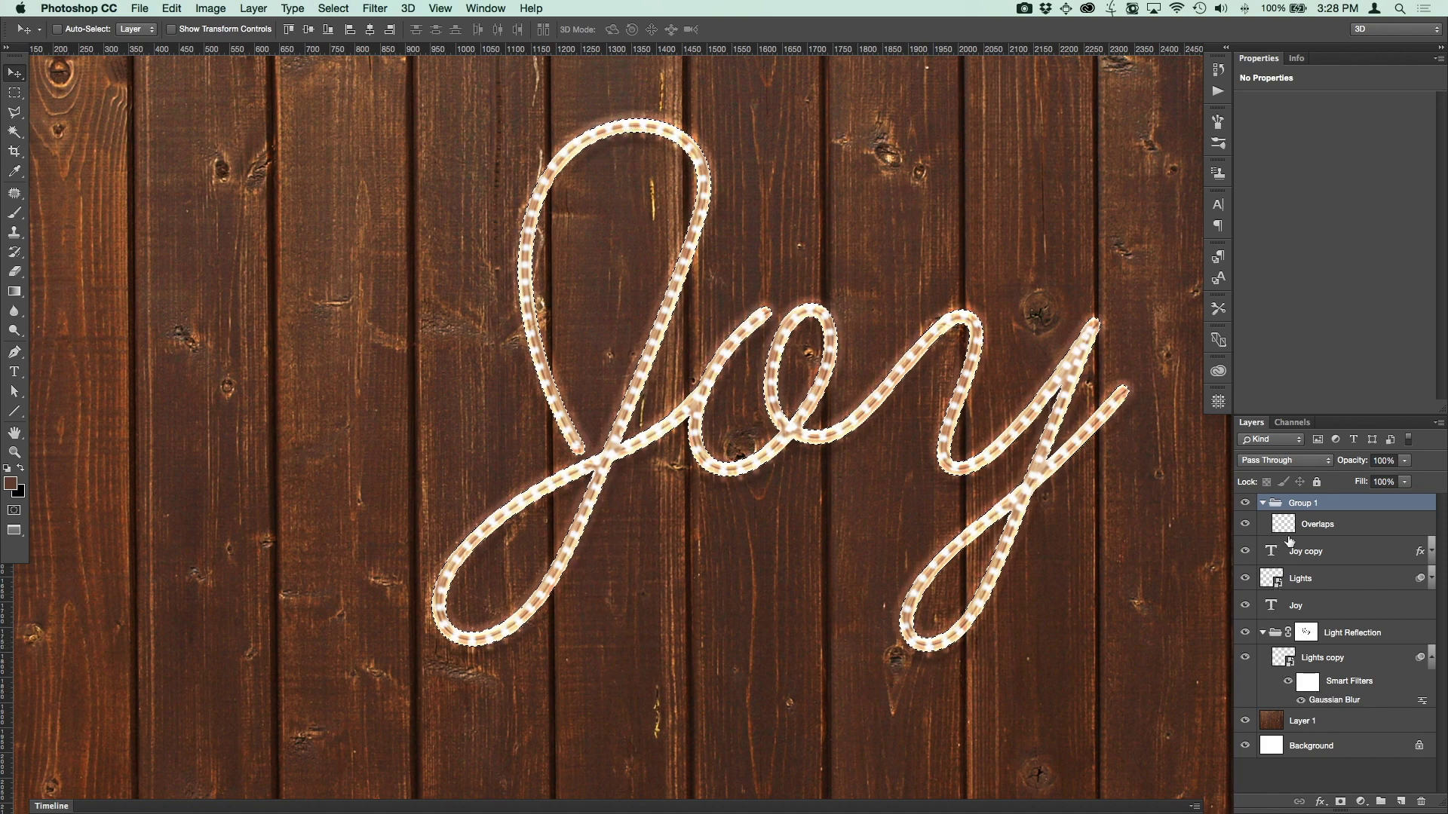
{"action": "left_click", "coordinate": [1340, 802]}
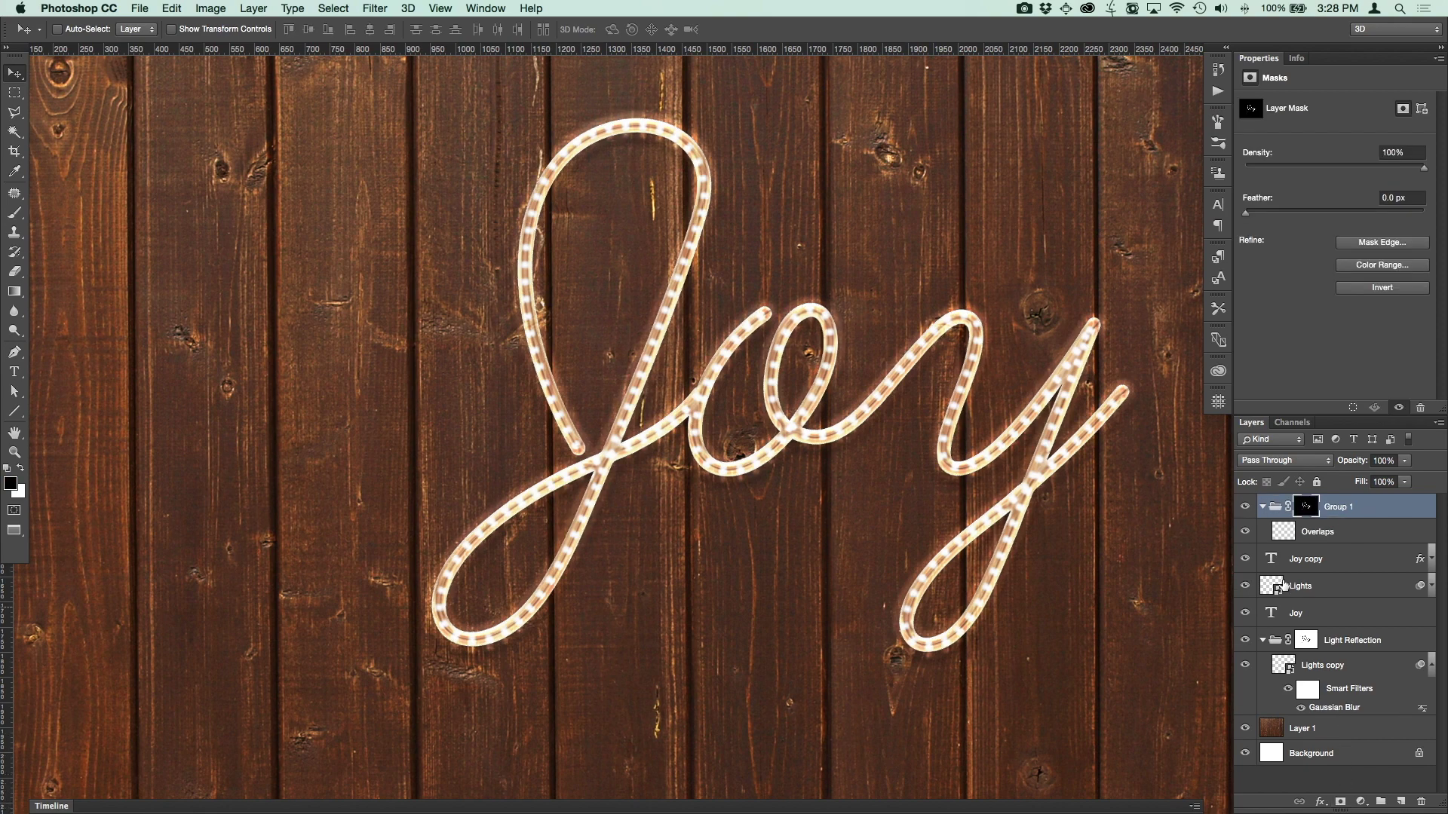
Check Group 1's Joy lettering mask on its own, then zoom in on a strand crossing
{"action": "left_click", "coordinate": [1305, 509], "text": "alt"}
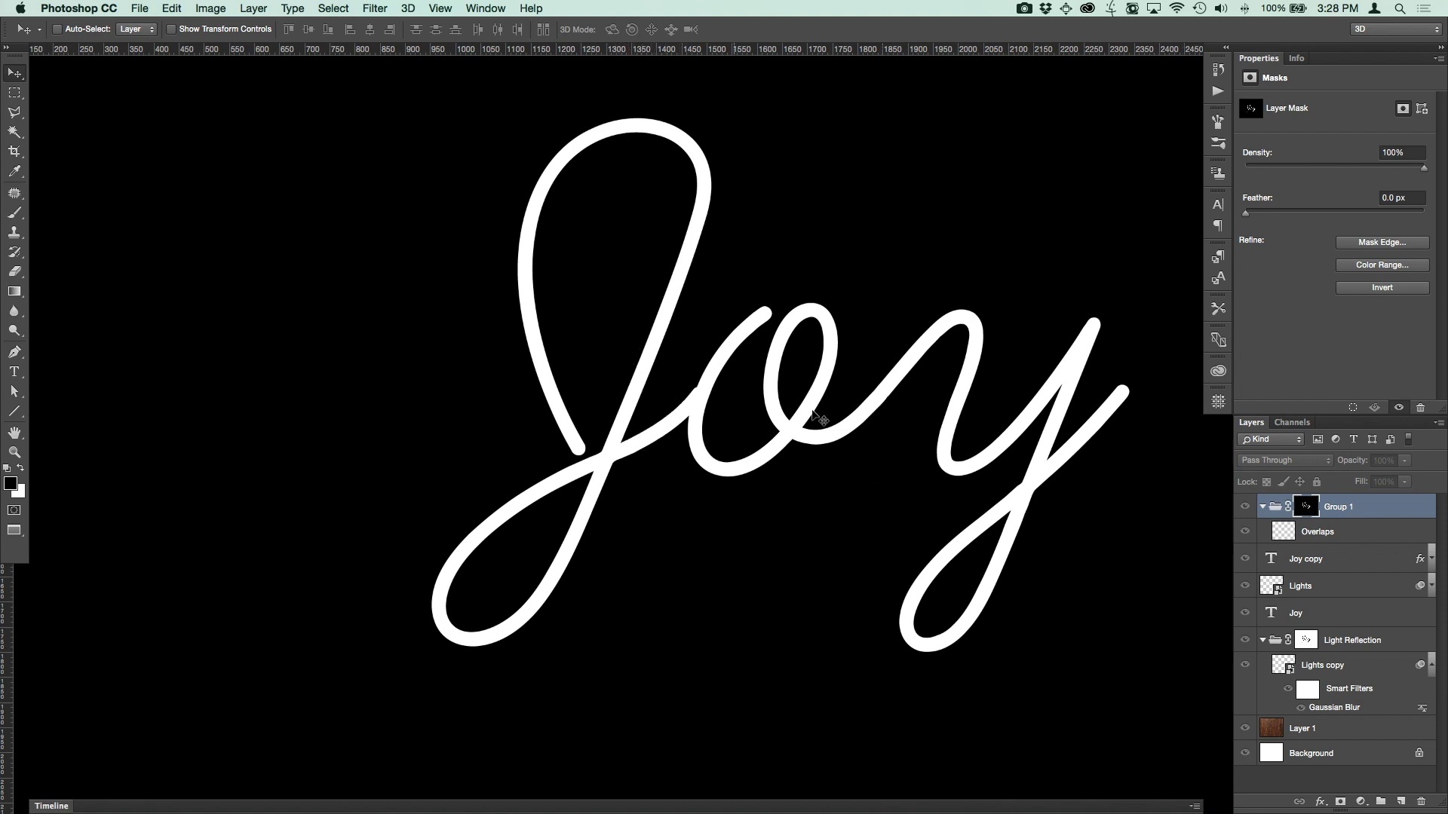
{"action": "left_click", "coordinate": [1307, 509], "text": "alt"}
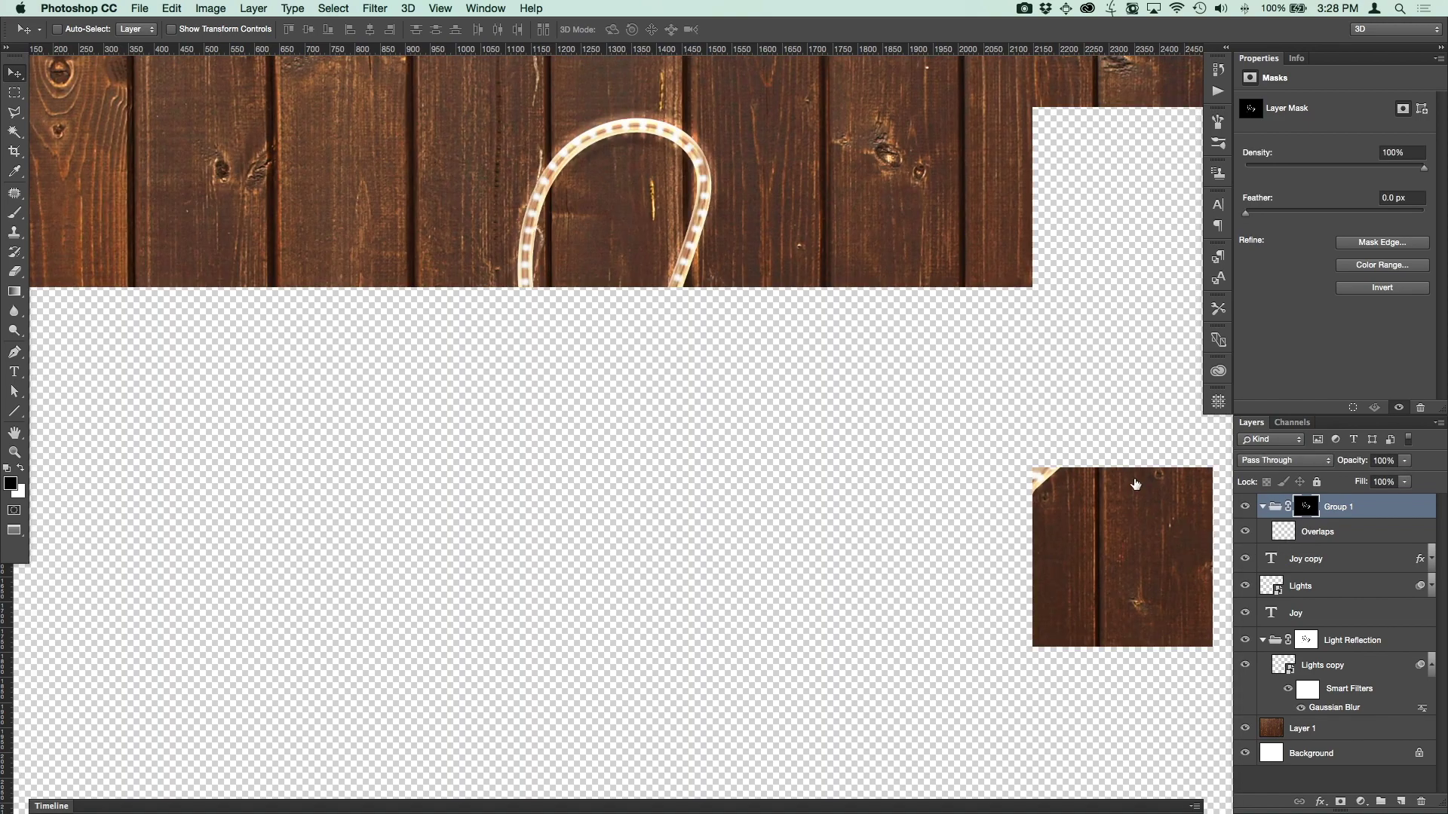
{"action": "key", "text": "super+plus"}
{"action": "key", "text": "super+plus"}
{"action": "key", "text": "super+plus"}
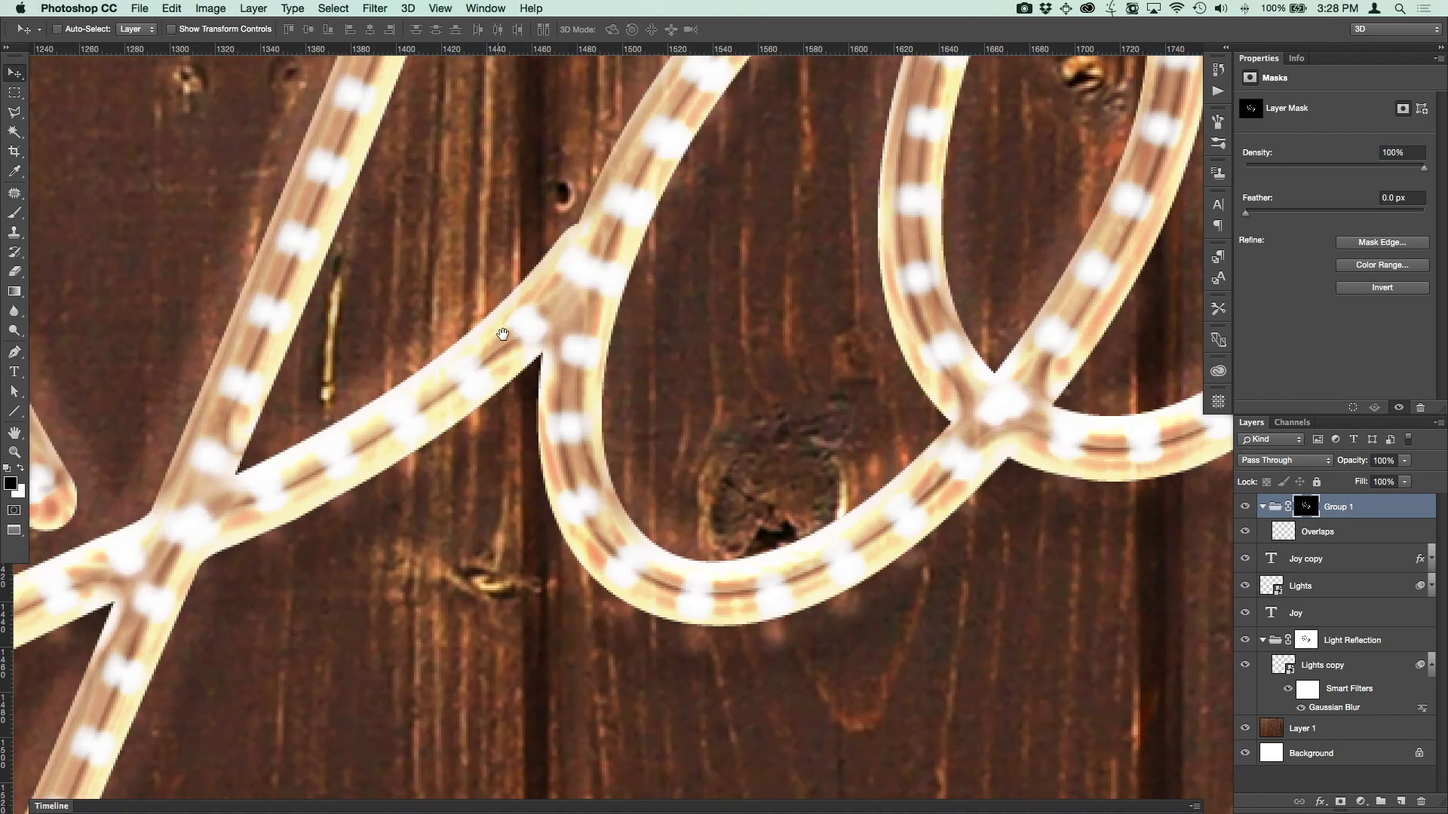
{"action": "left_click_drag", "start_coordinate": [502, 333], "coordinate": [1067, 249]}
{"action": "key", "text": "p"}
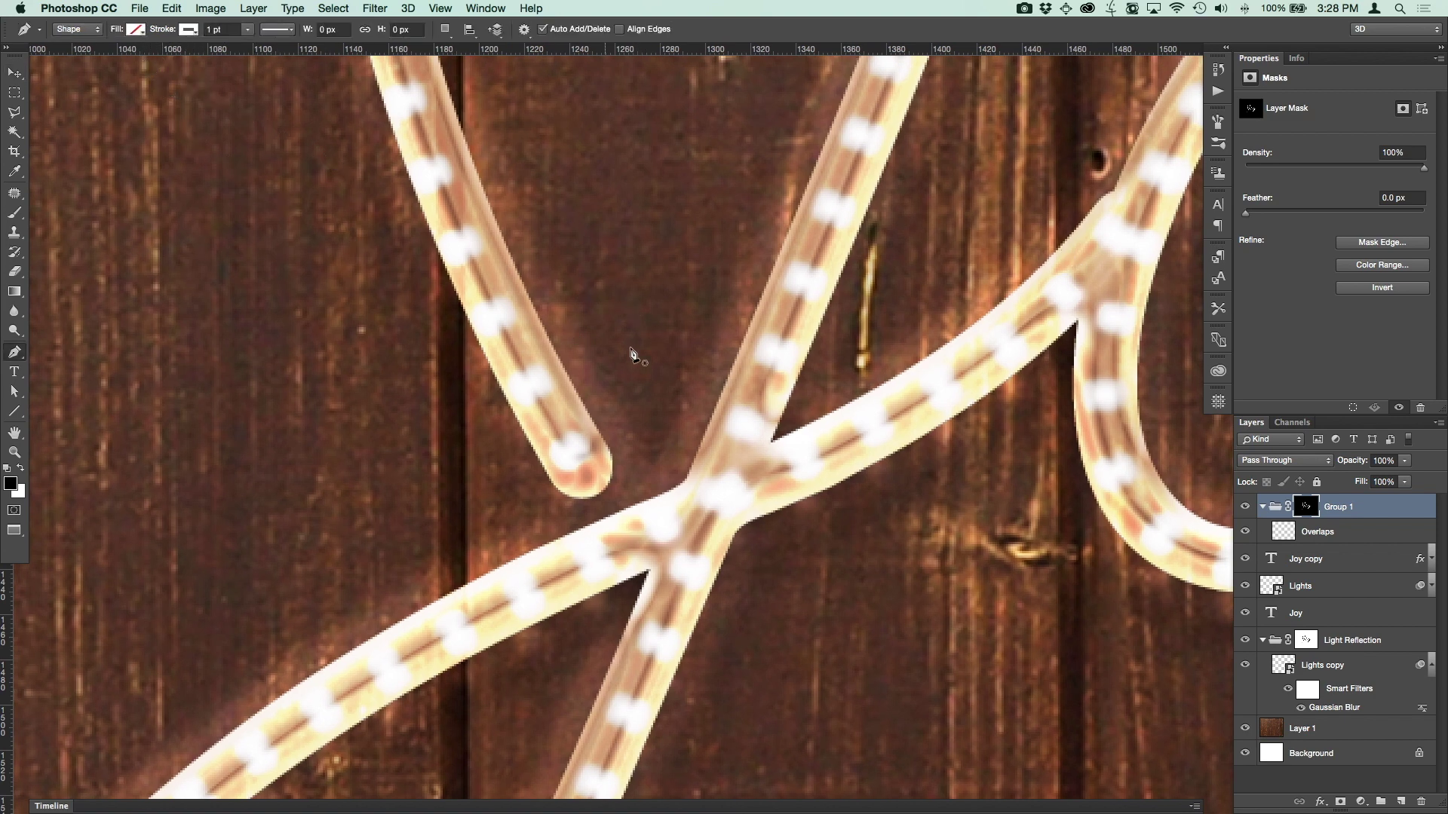
Draw a closed, smoothly curved Path-mode outline around the rope strand crossing
{"action": "left_click", "coordinate": [86, 30]}
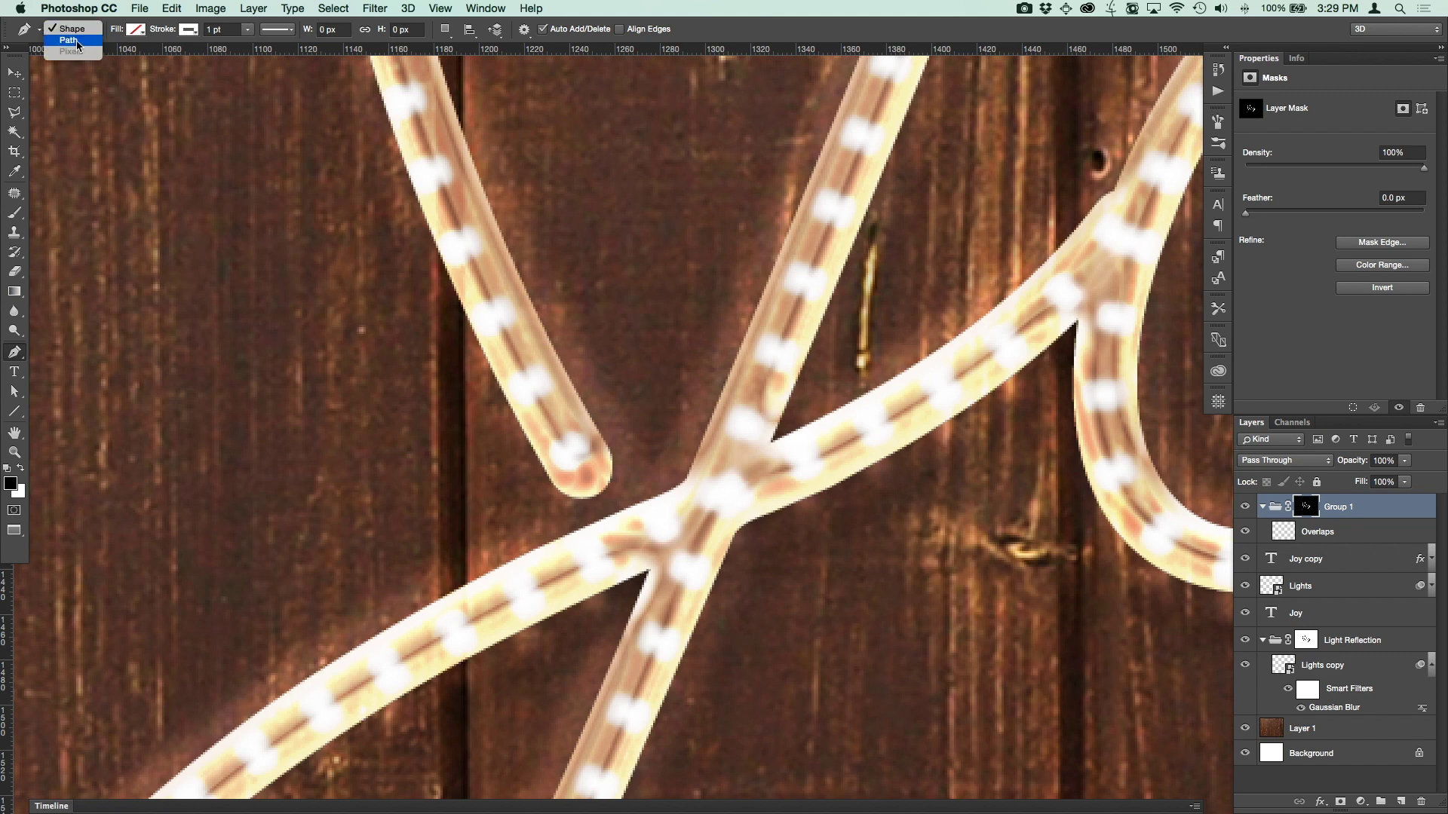
{"action": "left_click", "coordinate": [78, 41]}
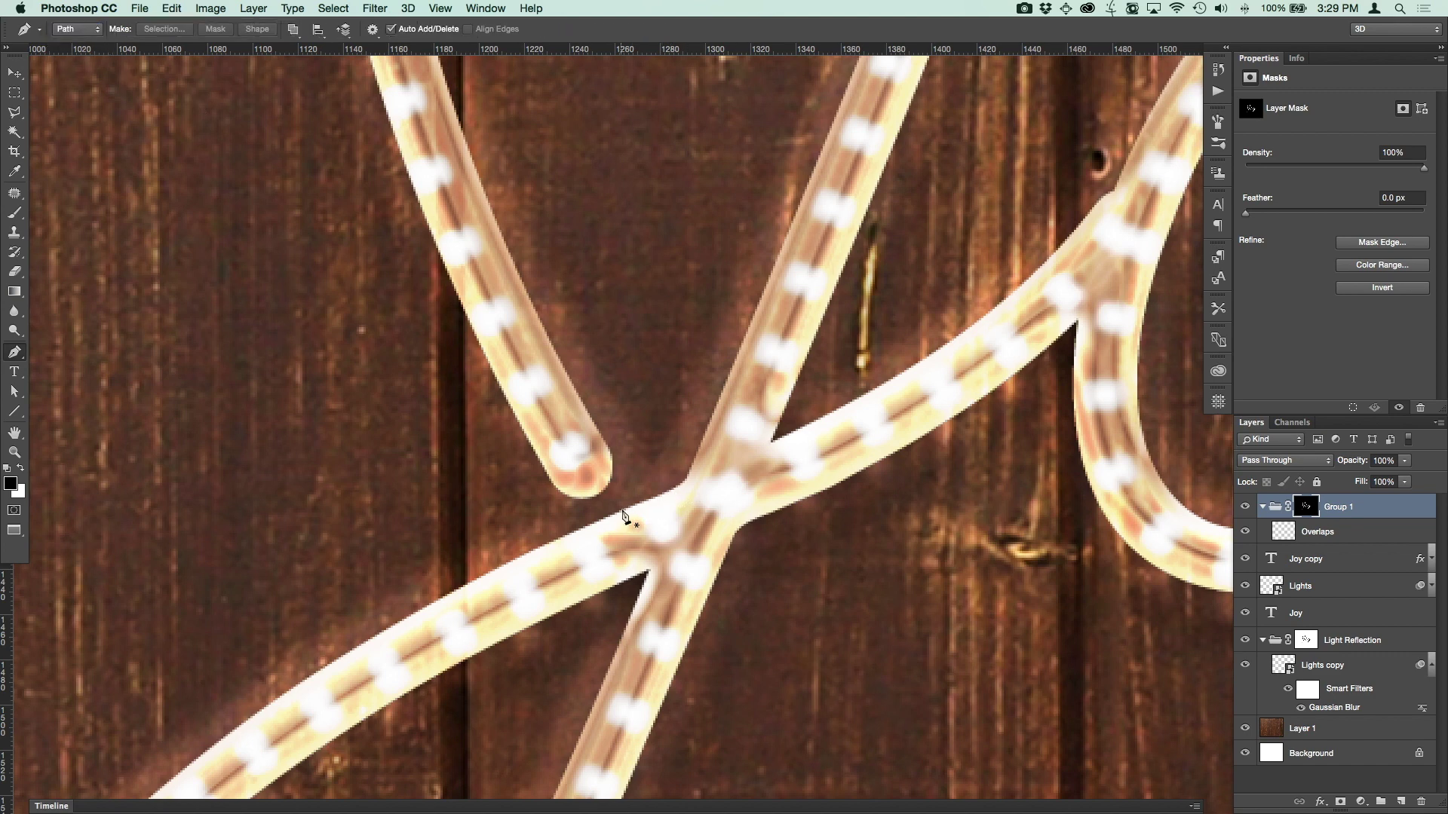
{"action": "left_click_drag", "start_coordinate": [615, 516], "coordinate": [655, 499]}
{"action": "left_click_drag", "start_coordinate": [834, 420], "coordinate": [900, 374]}
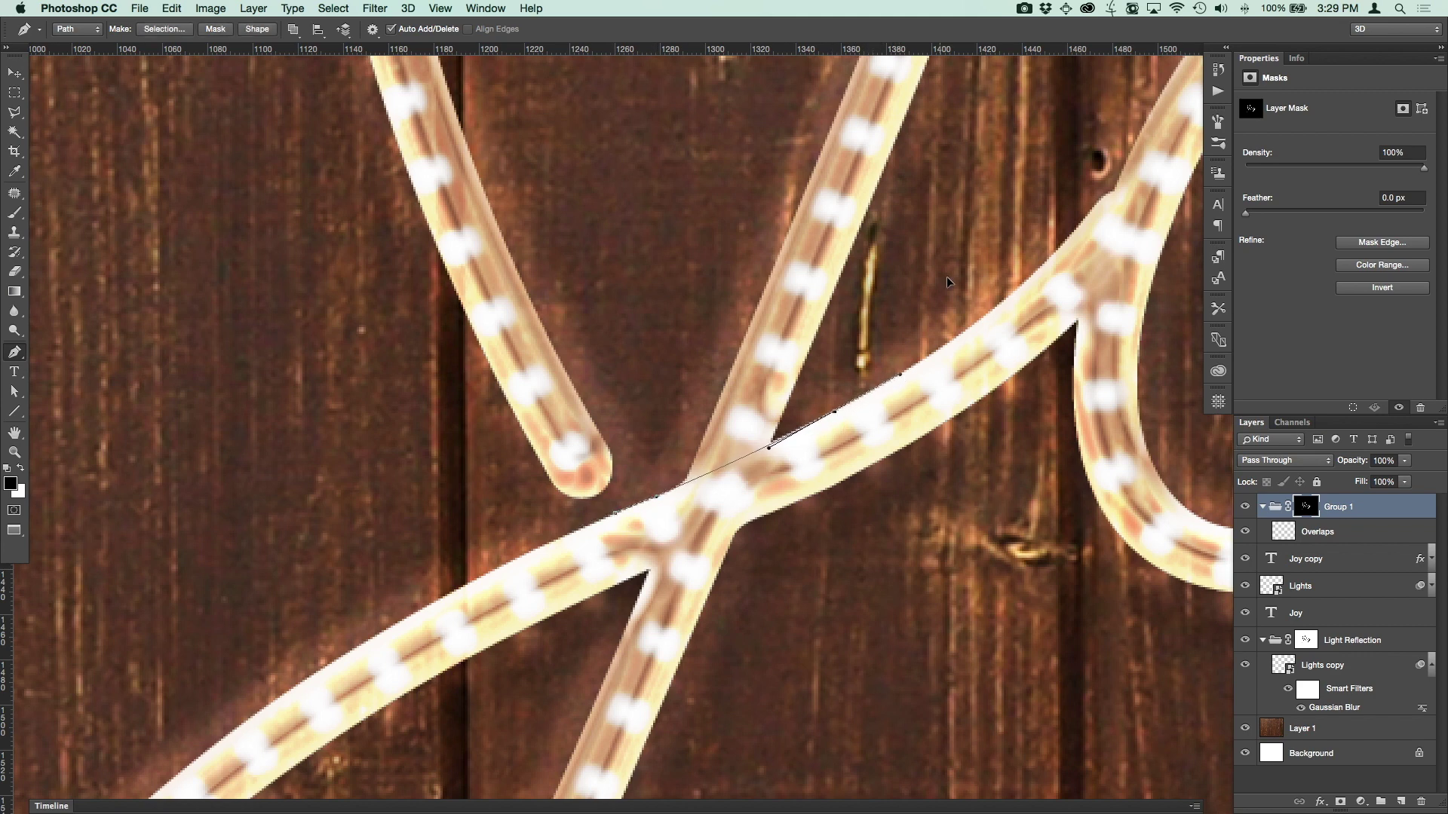
{"action": "scroll", "coordinate": [921, 344], "scroll_direction": "up", "scroll_amount": 4}
{"action": "scroll", "coordinate": [920, 344], "scroll_direction": "right", "scroll_amount": 2}
{"action": "left_click_drag", "start_coordinate": [954, 230], "coordinate": [924, 193]}
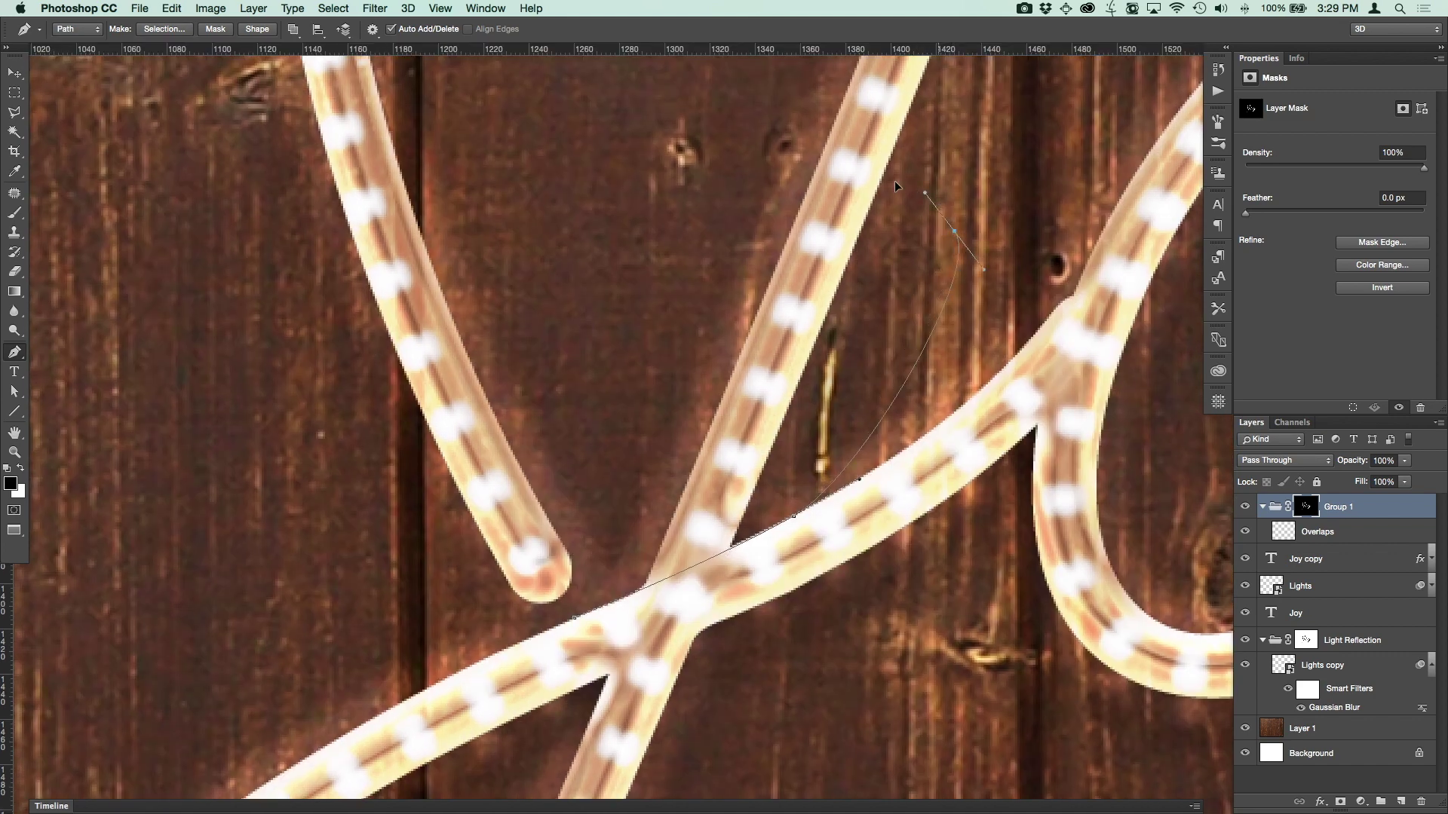
{"action": "left_click_drag", "start_coordinate": [646, 229], "coordinate": [588, 302]}
{"action": "left_click_drag", "start_coordinate": [543, 471], "coordinate": [531, 531]}
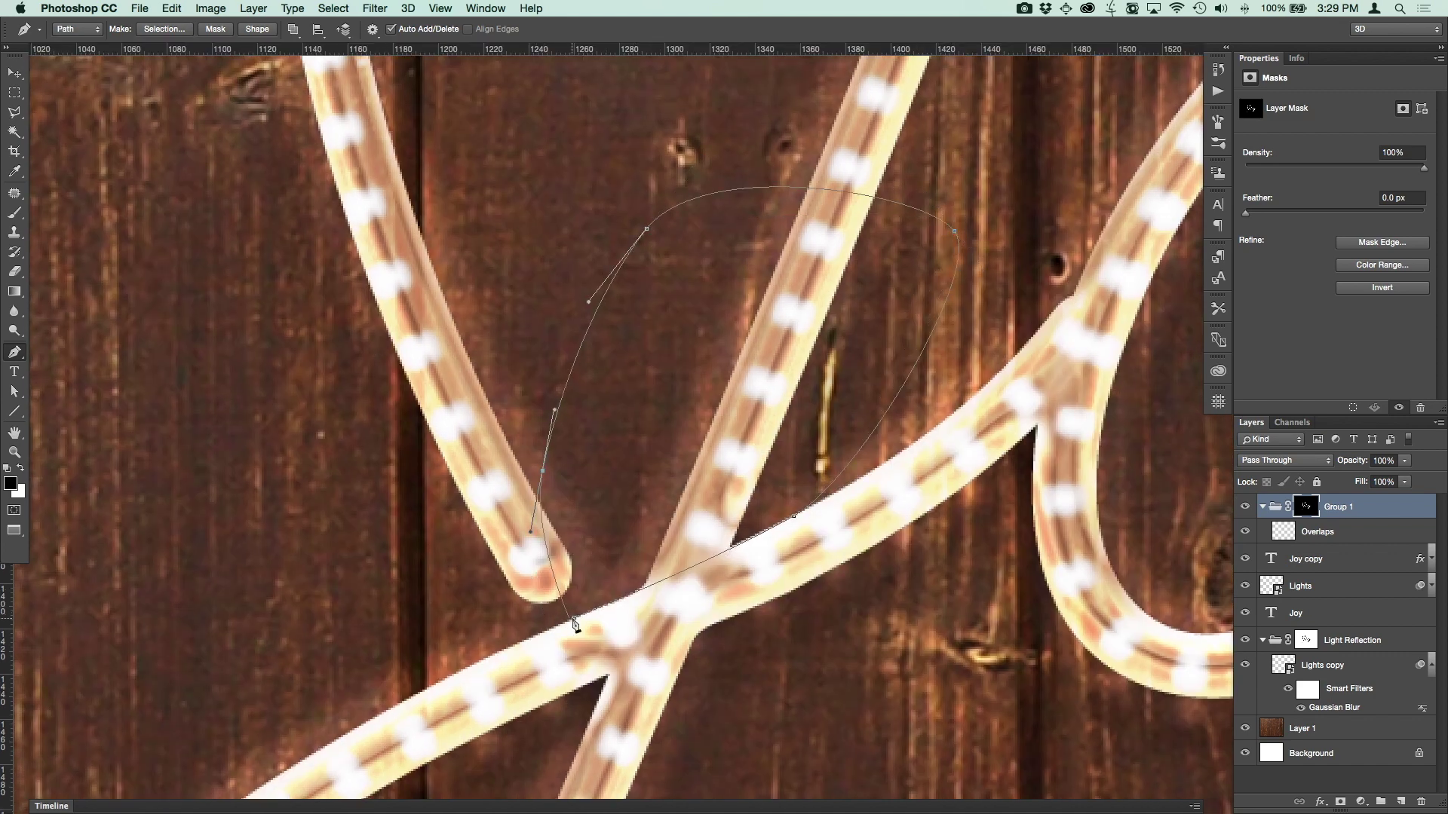
{"action": "left_click", "coordinate": [574, 623]}
{"action": "left_click_drag", "start_coordinate": [795, 518], "coordinate": [727, 553]}
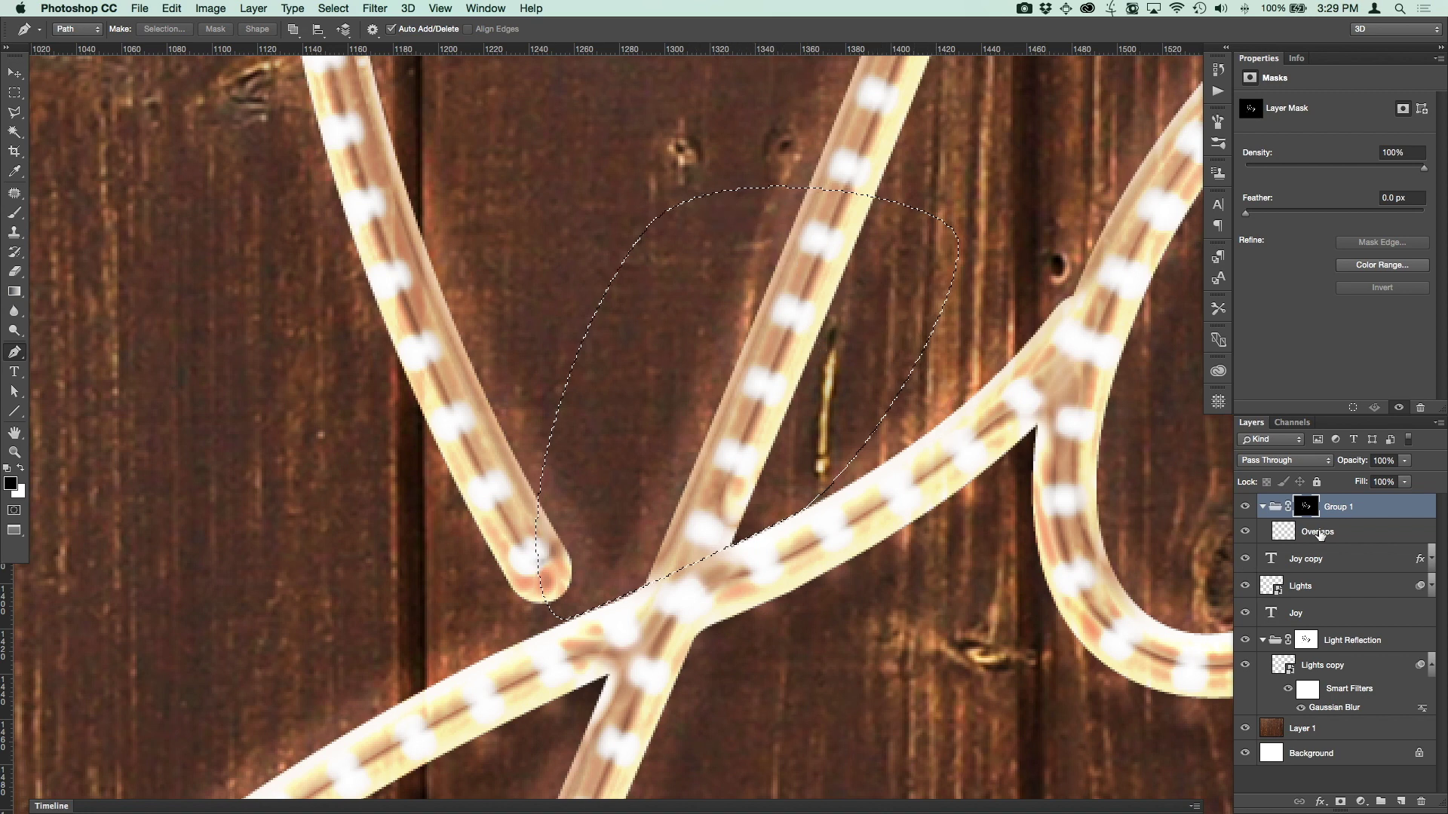
{"action": "left_click", "coordinate": [1318, 535]}
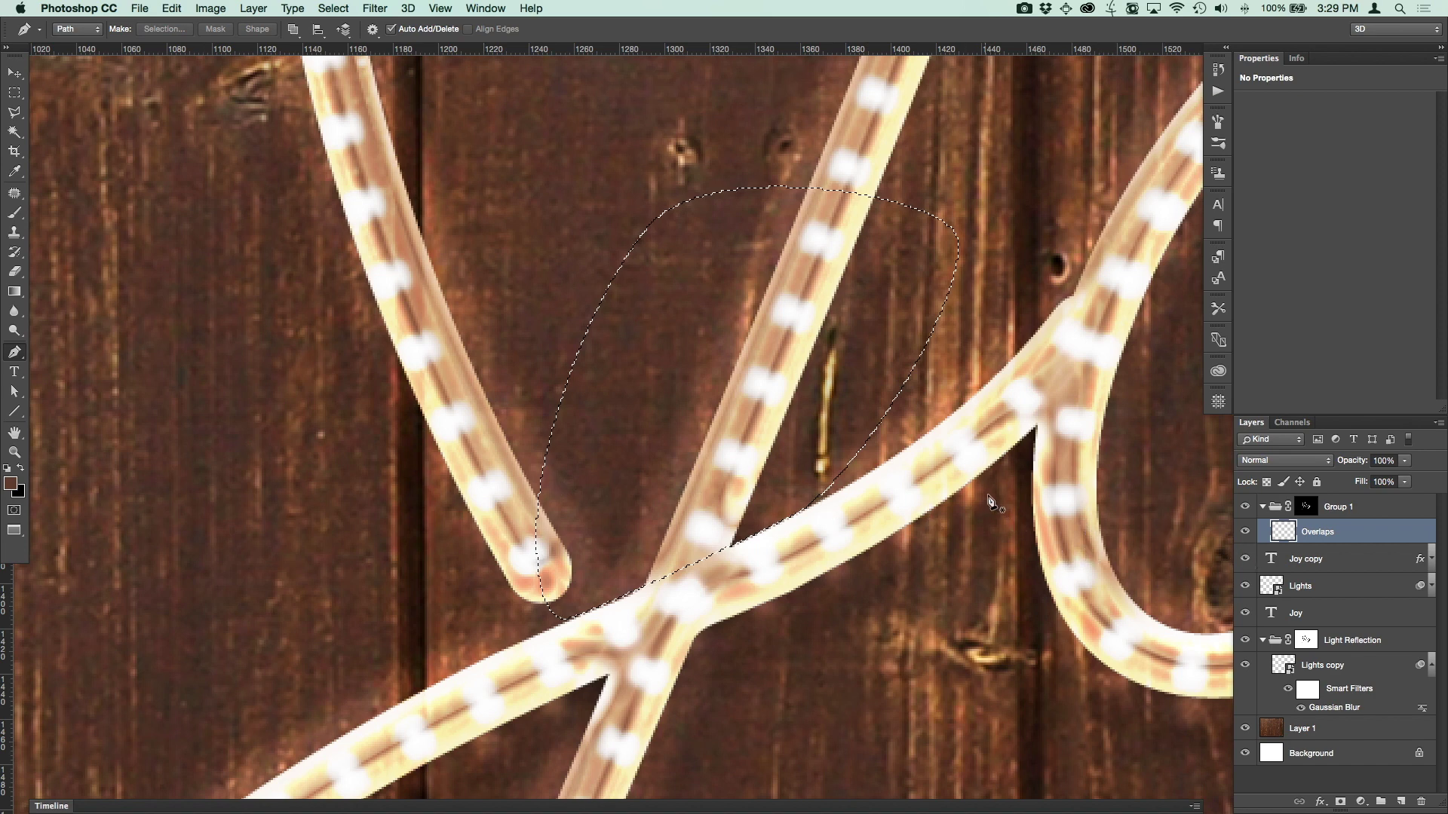
Set up a soft 79 px brush for painting on the Overlaps layer
{"action": "key", "text": "b"}
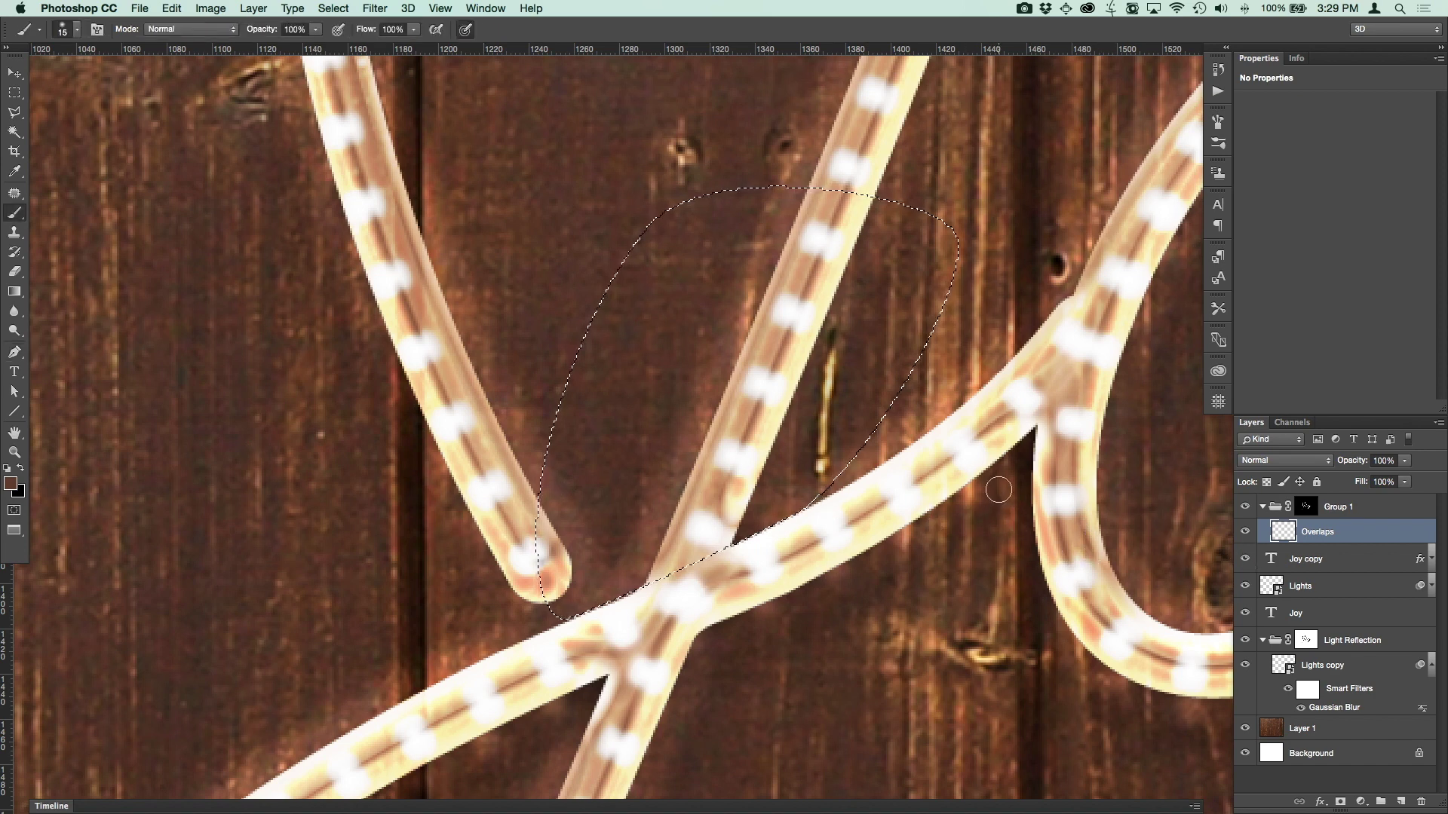
{"action": "right_click", "coordinate": [948, 481]}
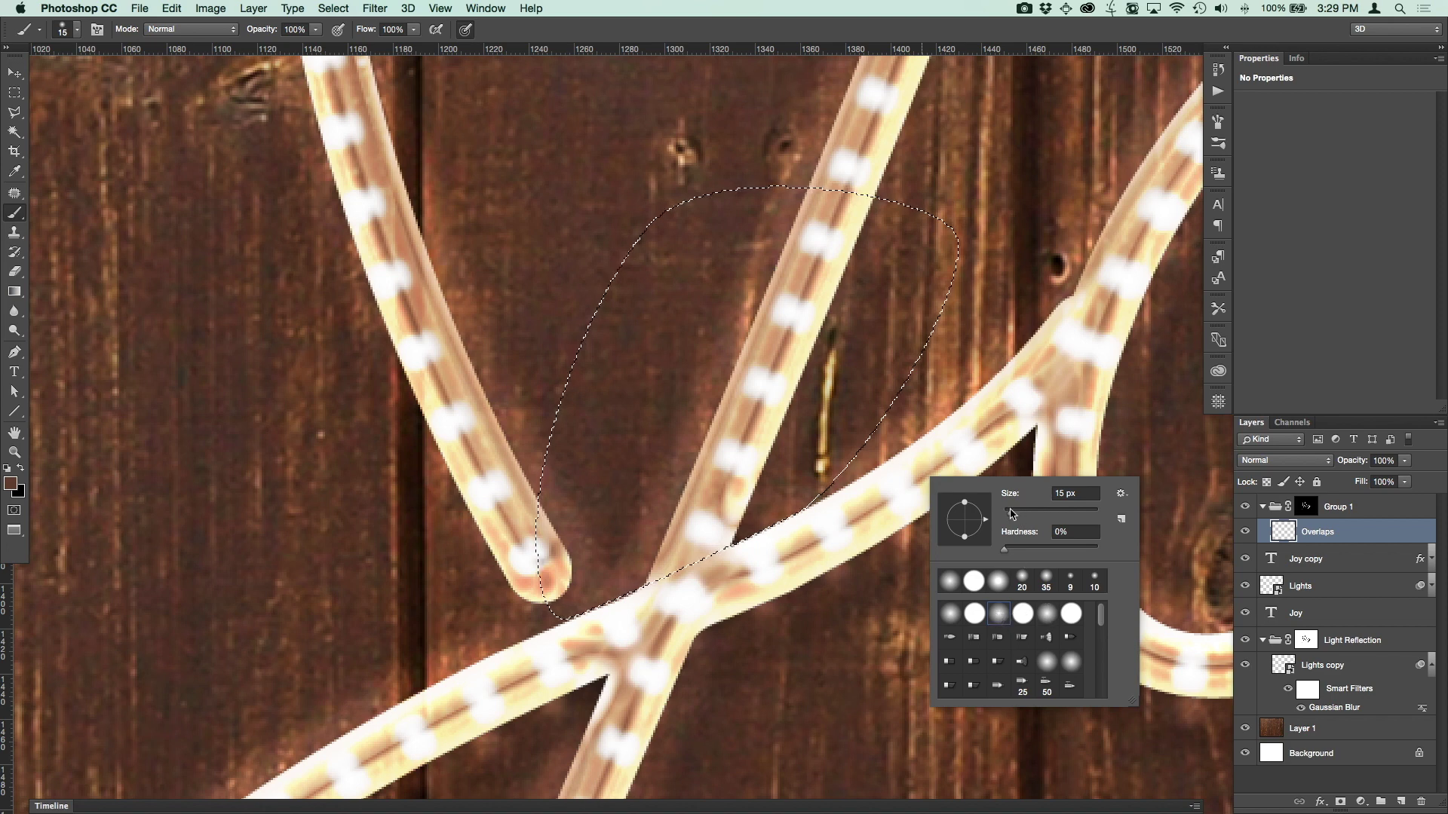
{"action": "left_click_drag", "start_coordinate": [1012, 514], "coordinate": [1020, 517]}
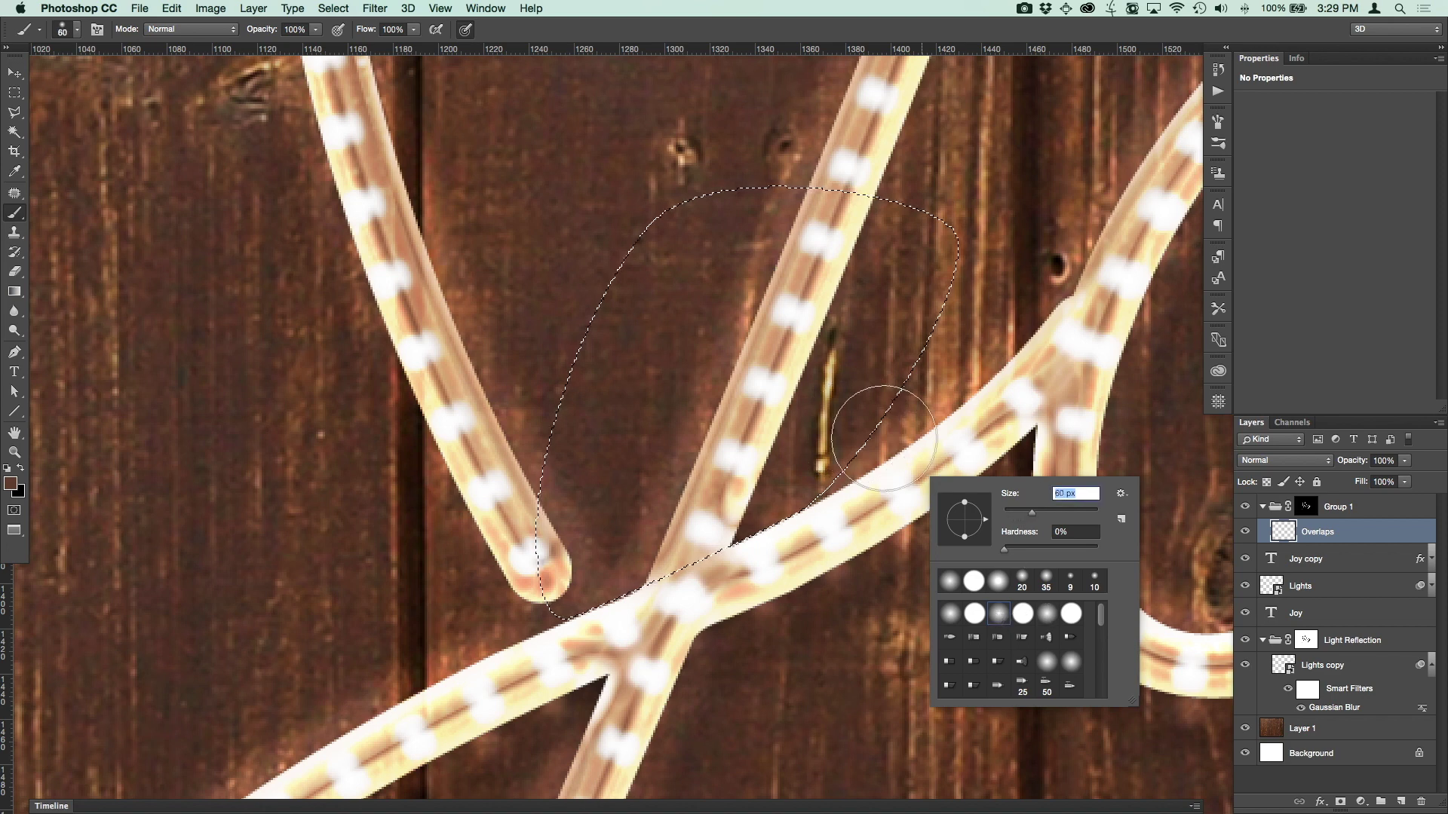
{"action": "left_click_drag", "start_coordinate": [1034, 517], "coordinate": [1038, 518]}
{"action": "type", "text": "12"}
{"action": "key", "text": "Return"}
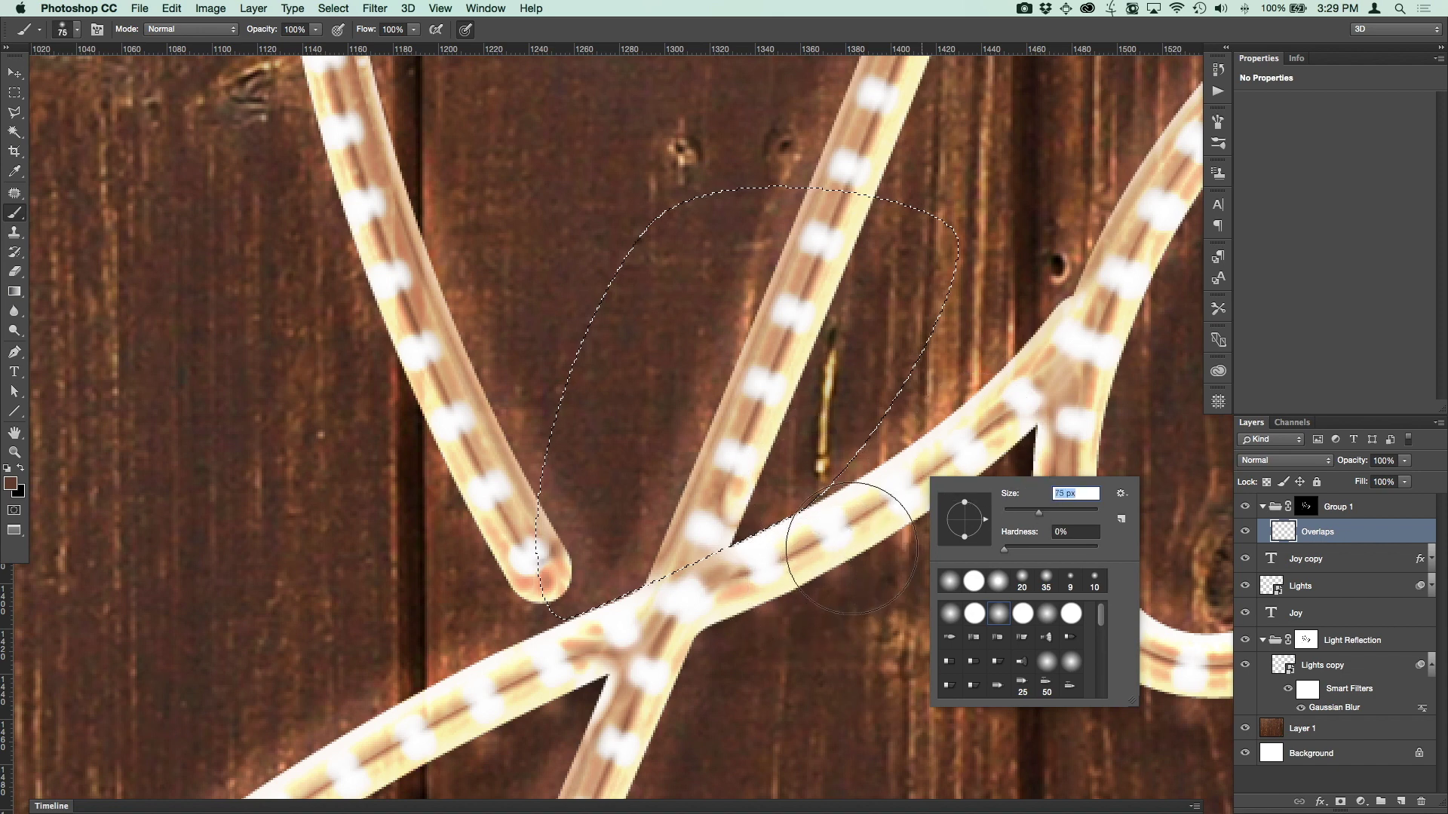
{"action": "left_click", "coordinate": [791, 565]}
Paint a dark shadow where the strand fades under the crossing, then deselect
{"action": "mouse_move", "coordinate": [695, 582]}
{"action": "left_mouse_down"}
{"action": "mouse_move", "coordinate": [777, 554]}
{"action": "mouse_move", "coordinate": [701, 521]}
{"action": "left_mouse_up"}
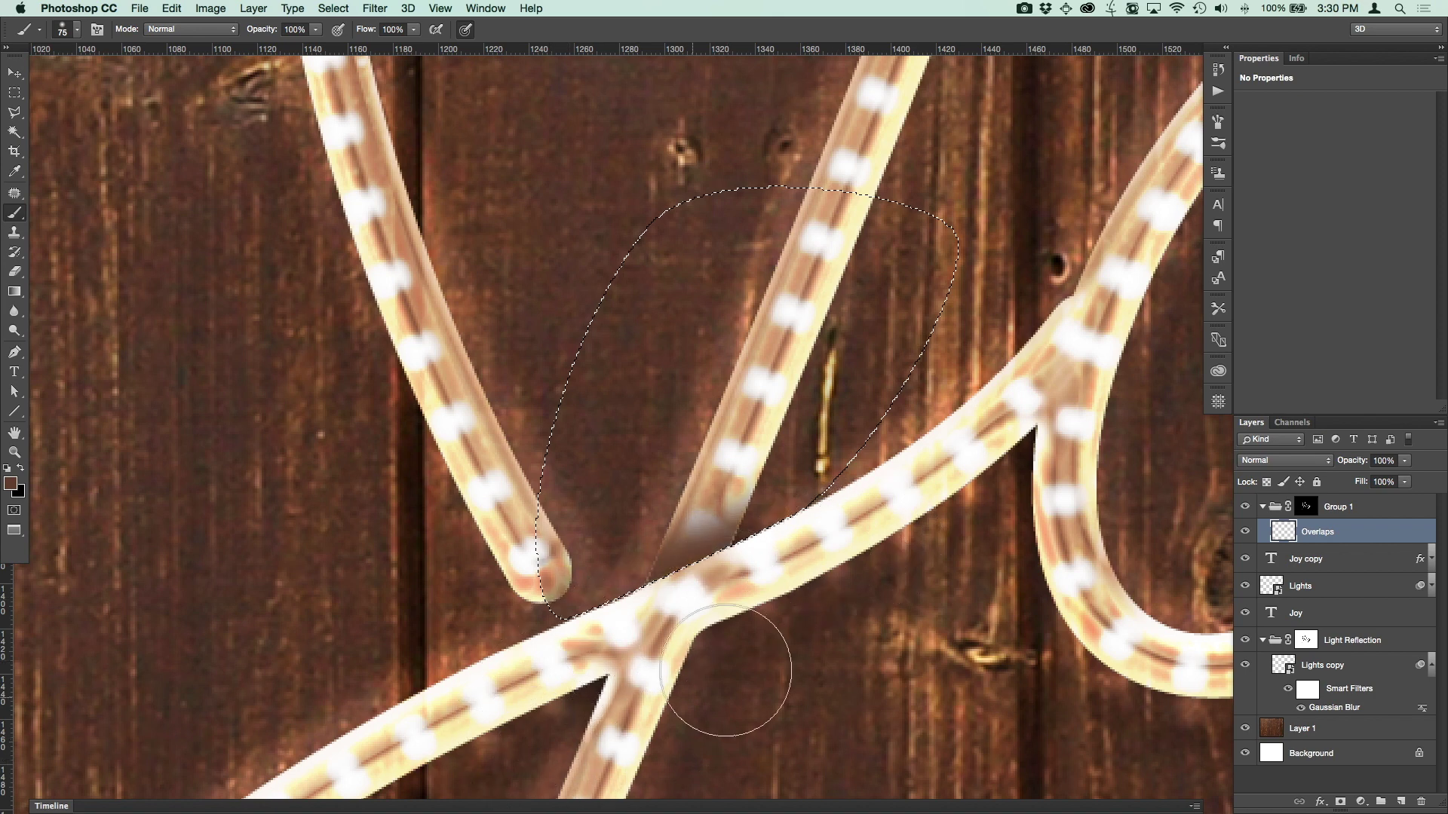
{"action": "key", "text": "super+z"}
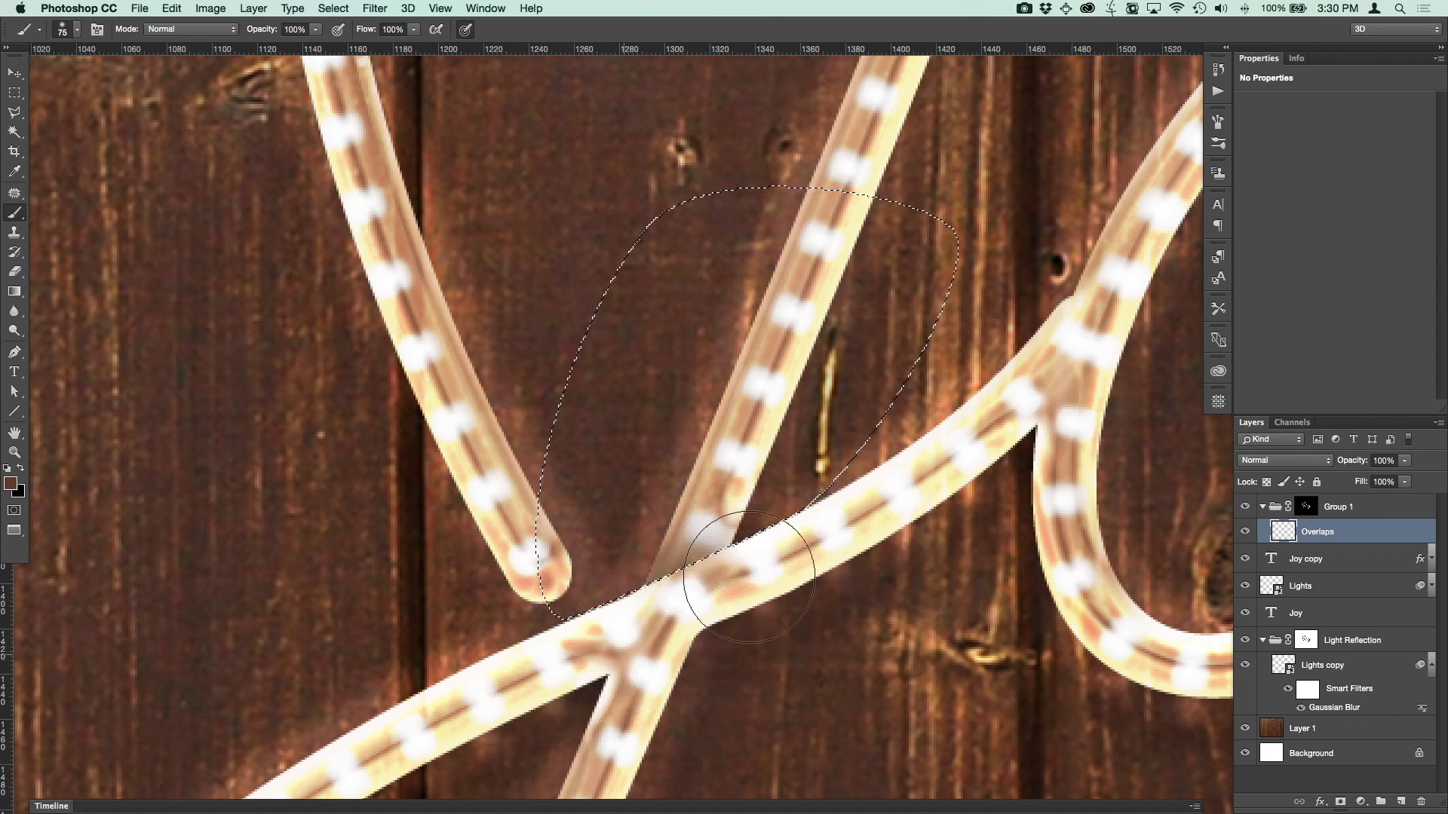
{"action": "mouse_move", "coordinate": [749, 576]}
{"action": "left_mouse_down"}
{"action": "mouse_move", "coordinate": [662, 614]}
{"action": "mouse_move", "coordinate": [720, 505]}
{"action": "left_mouse_up"}
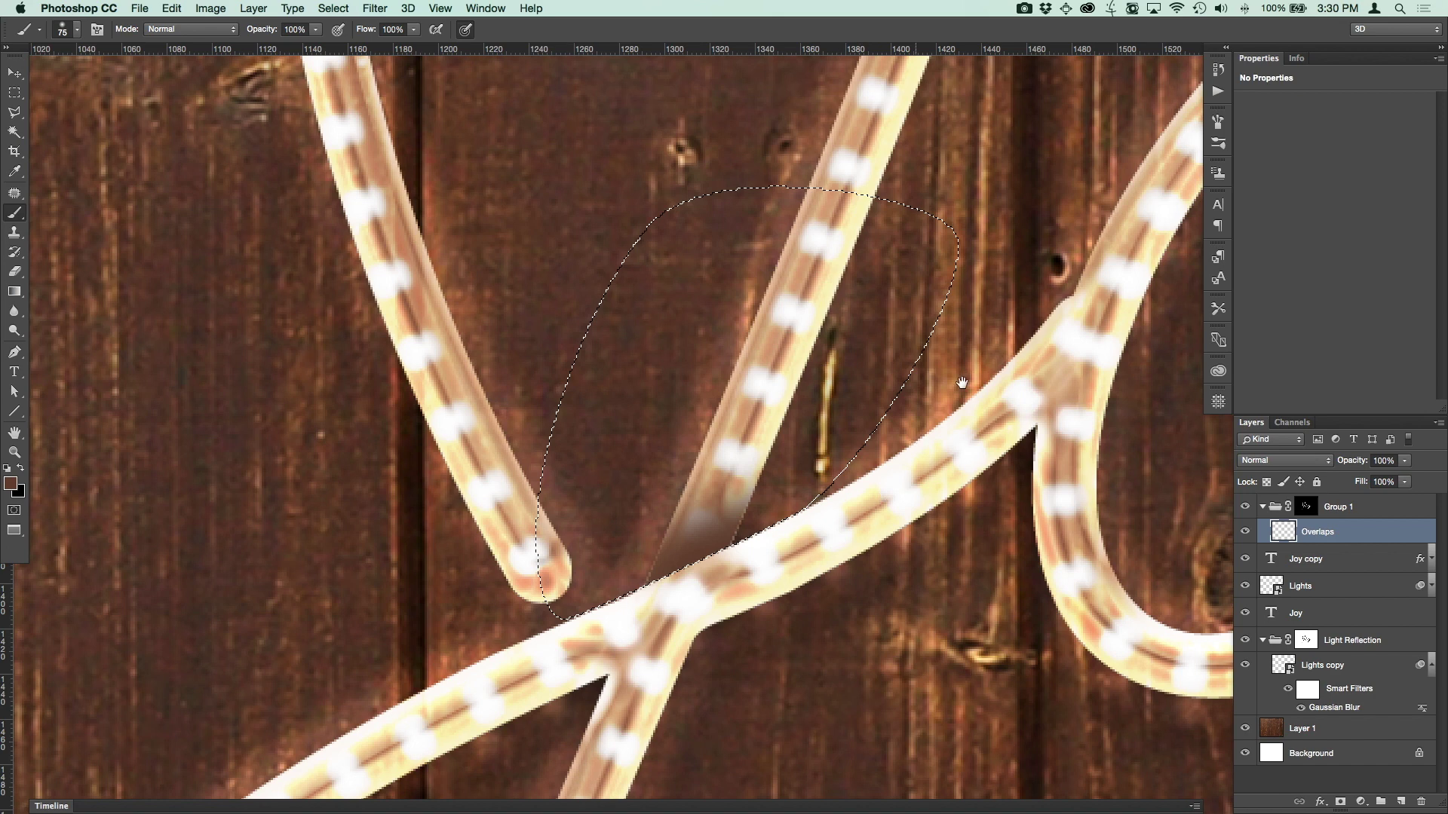
{"action": "left_click_drag", "start_coordinate": [962, 383], "coordinate": [991, 287]}
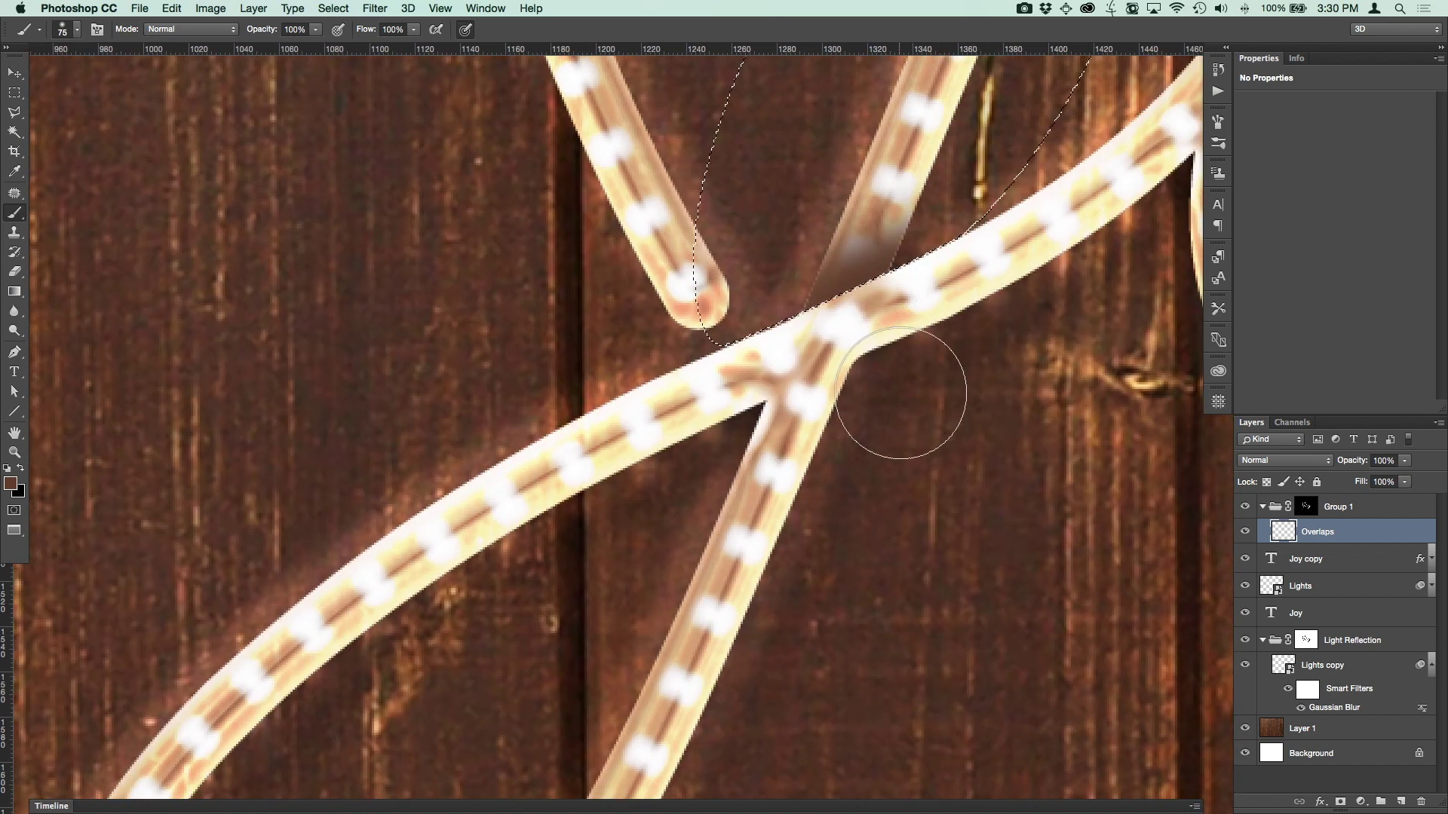
{"action": "key", "text": "super+d"}
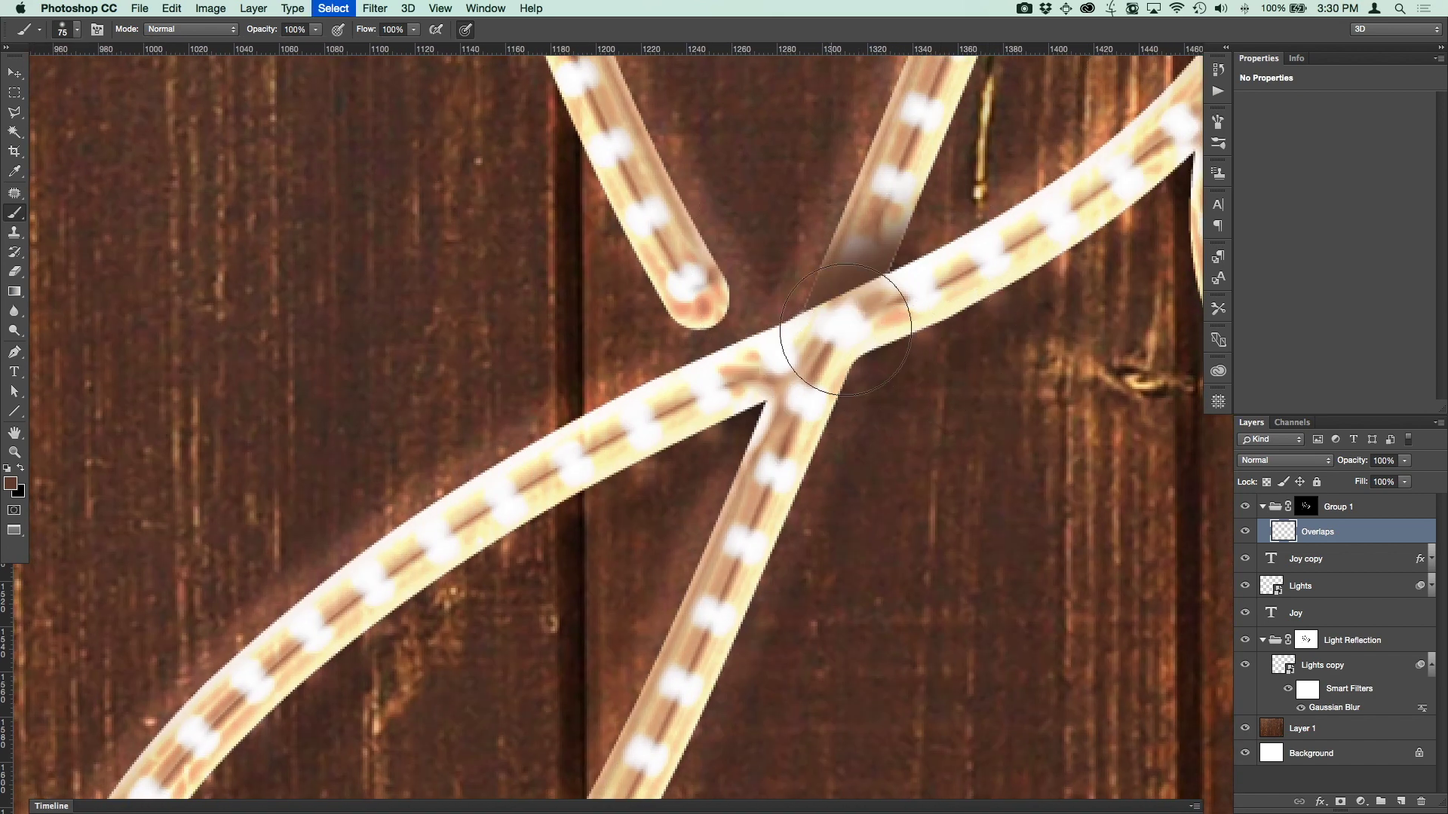
Outline the J's strand crossing with a closed curved path and load it as a selection
{"action": "key", "text": "p"}
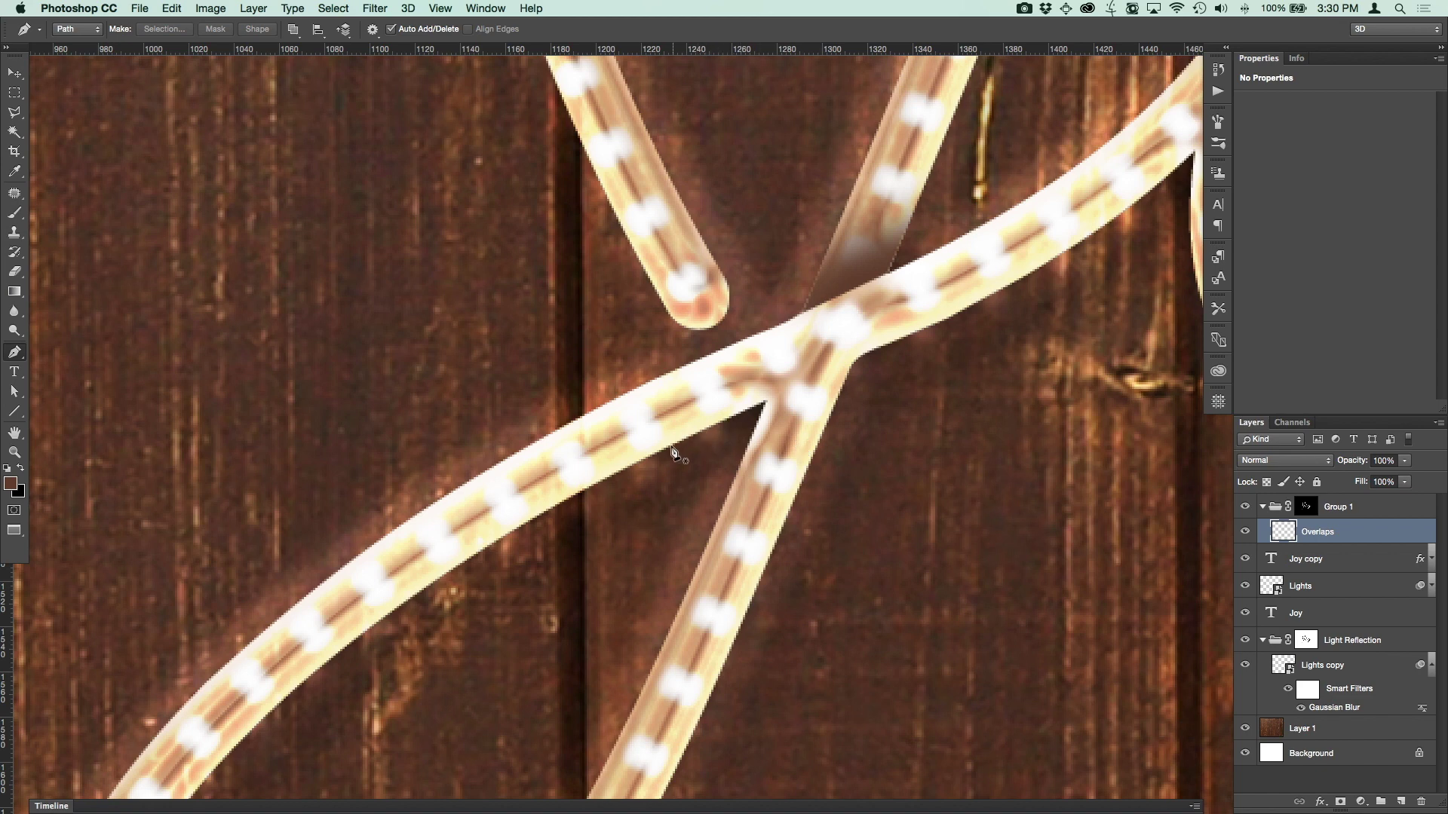
{"action": "left_click_drag", "start_coordinate": [671, 447], "coordinate": [762, 405]}
{"action": "left_click", "coordinate": [945, 329]}
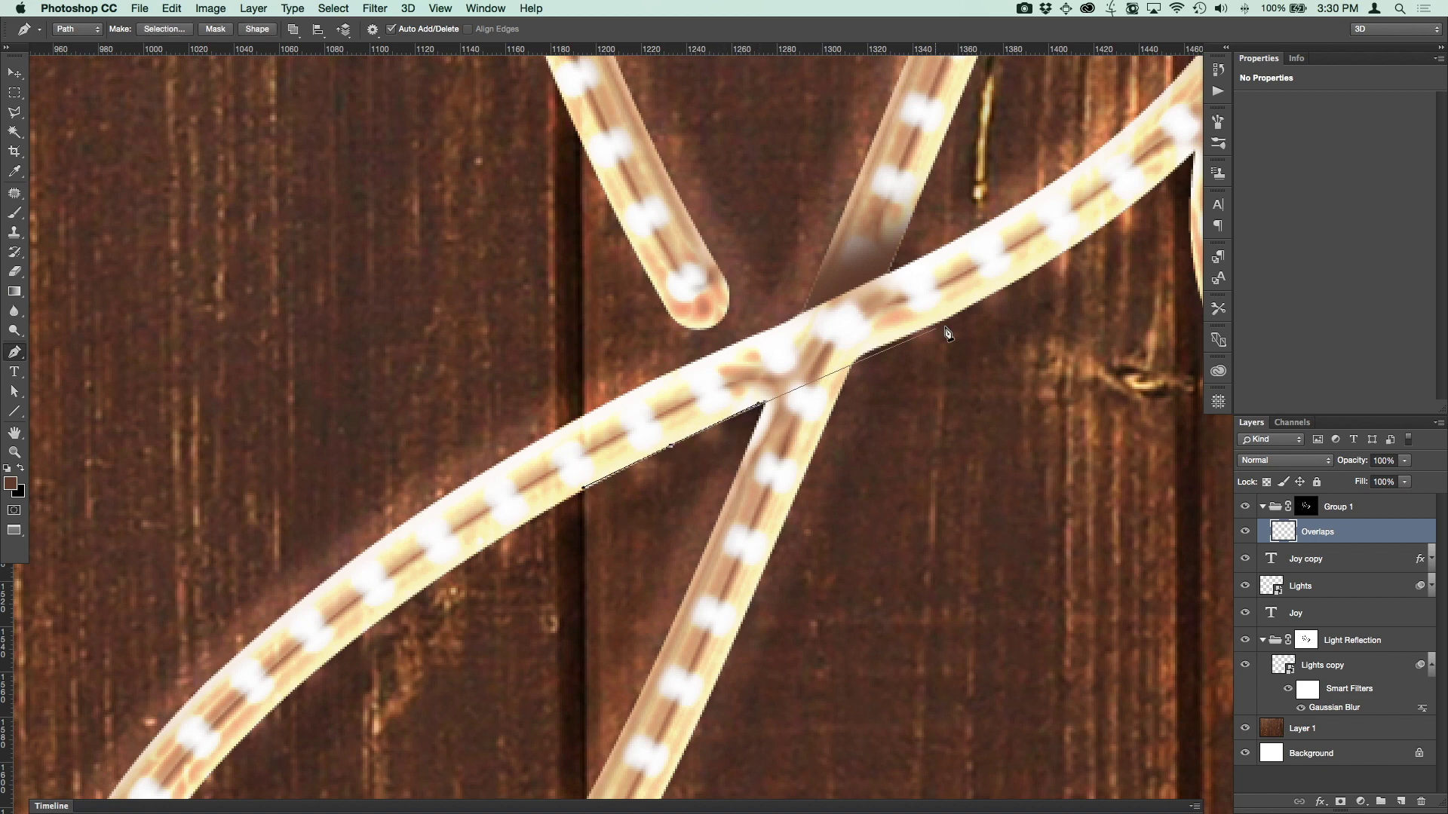
{"action": "left_click", "coordinate": [923, 330]}
{"action": "left_click_drag", "start_coordinate": [976, 308], "coordinate": [995, 304]}
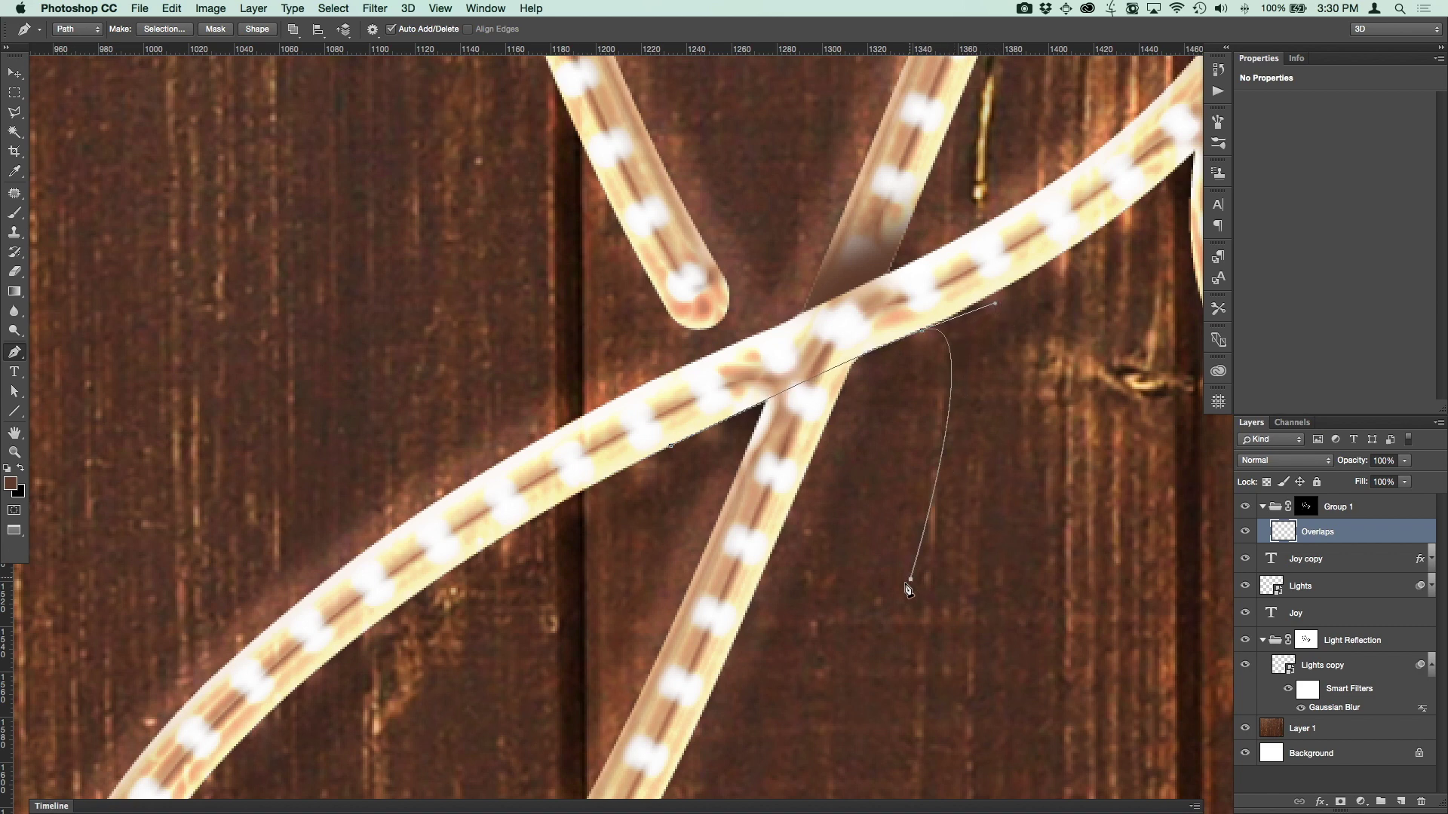
{"action": "left_click", "coordinate": [910, 579]}
{"action": "left_click_drag", "start_coordinate": [664, 656], "coordinate": [655, 548]}
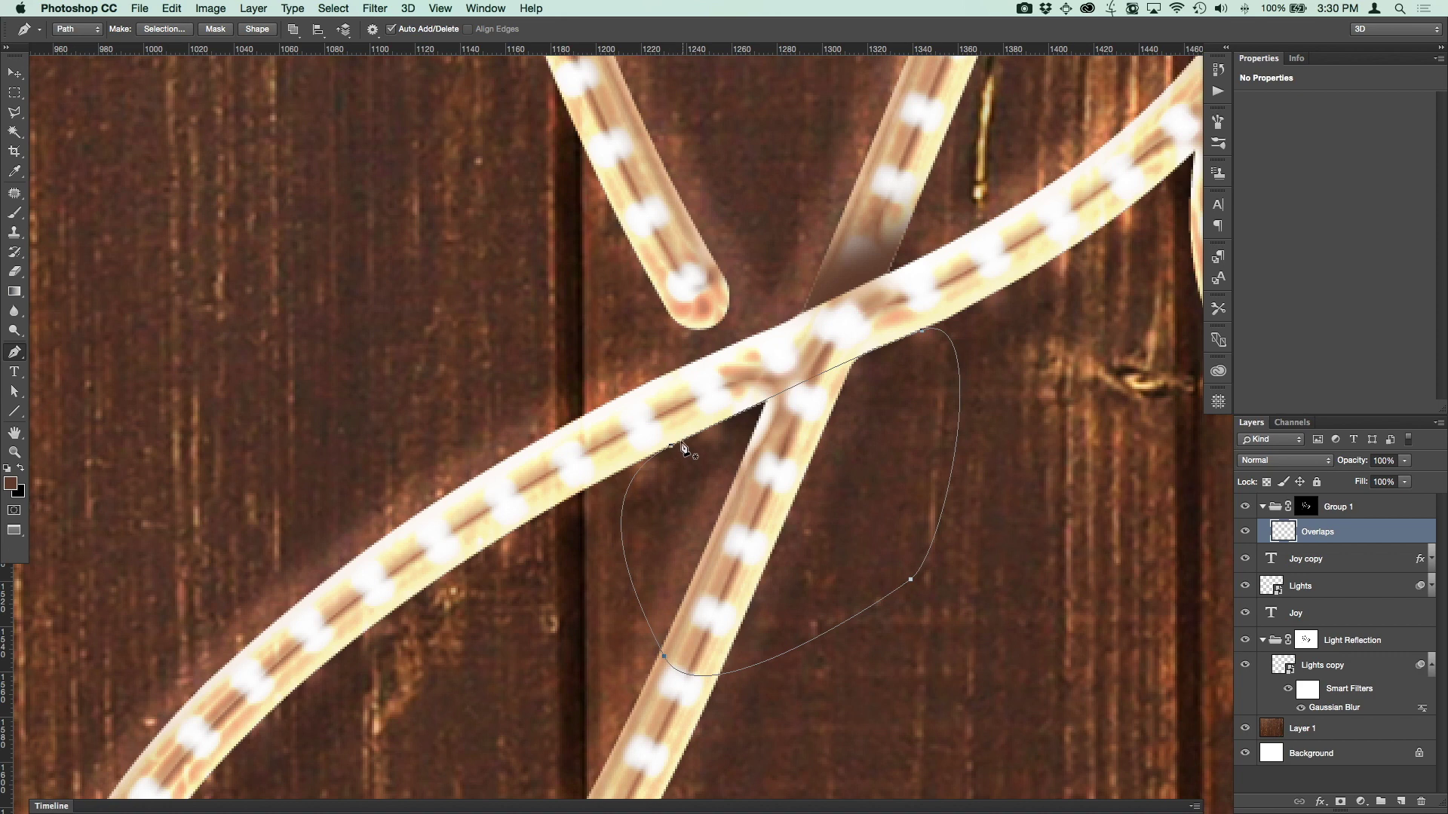
{"action": "left_click", "coordinate": [675, 446]}
{"action": "key", "text": "super+Return"}
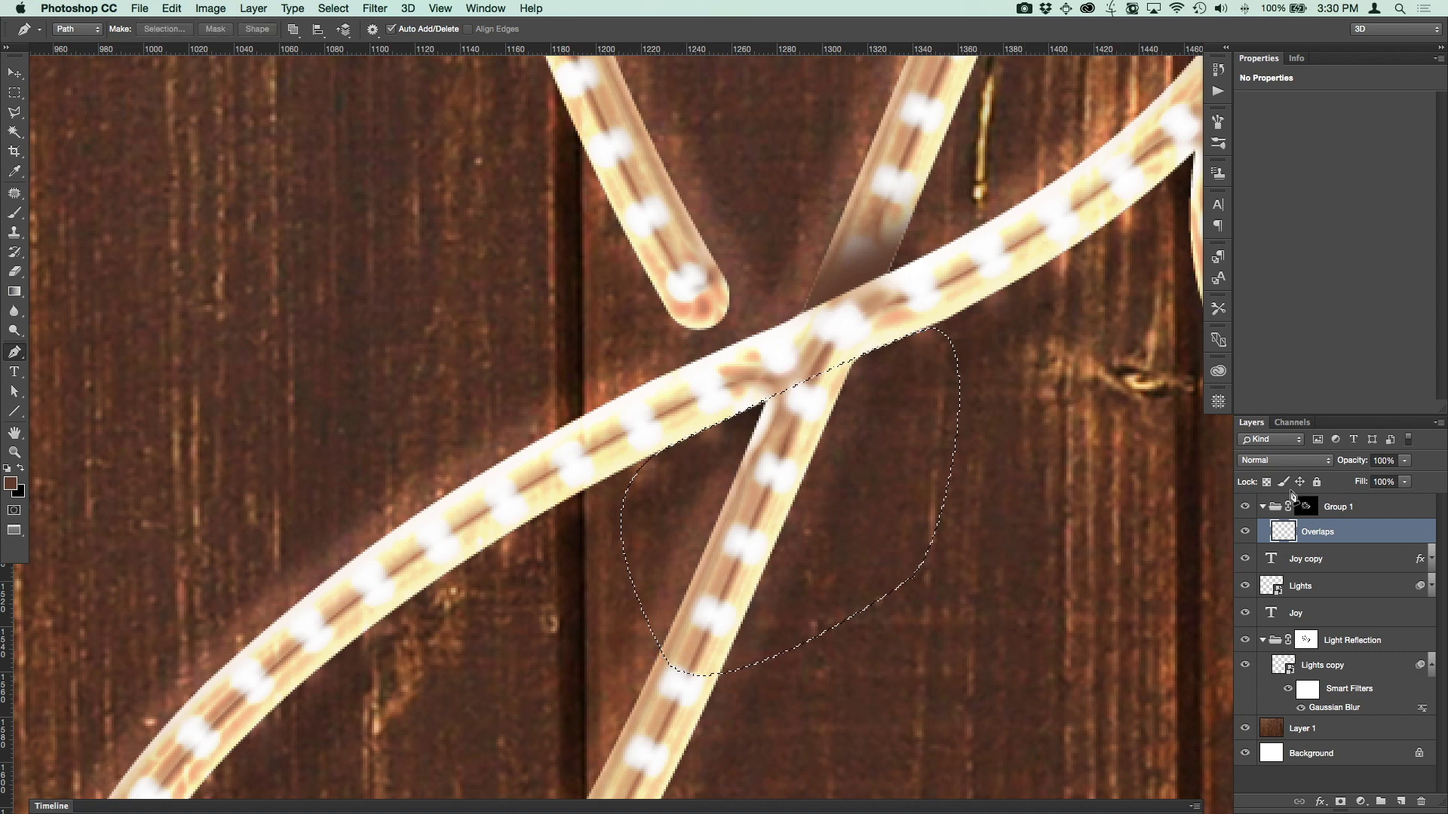
Paint shadow on the strand below the crossing and drop the selection
{"action": "key", "text": "b"}
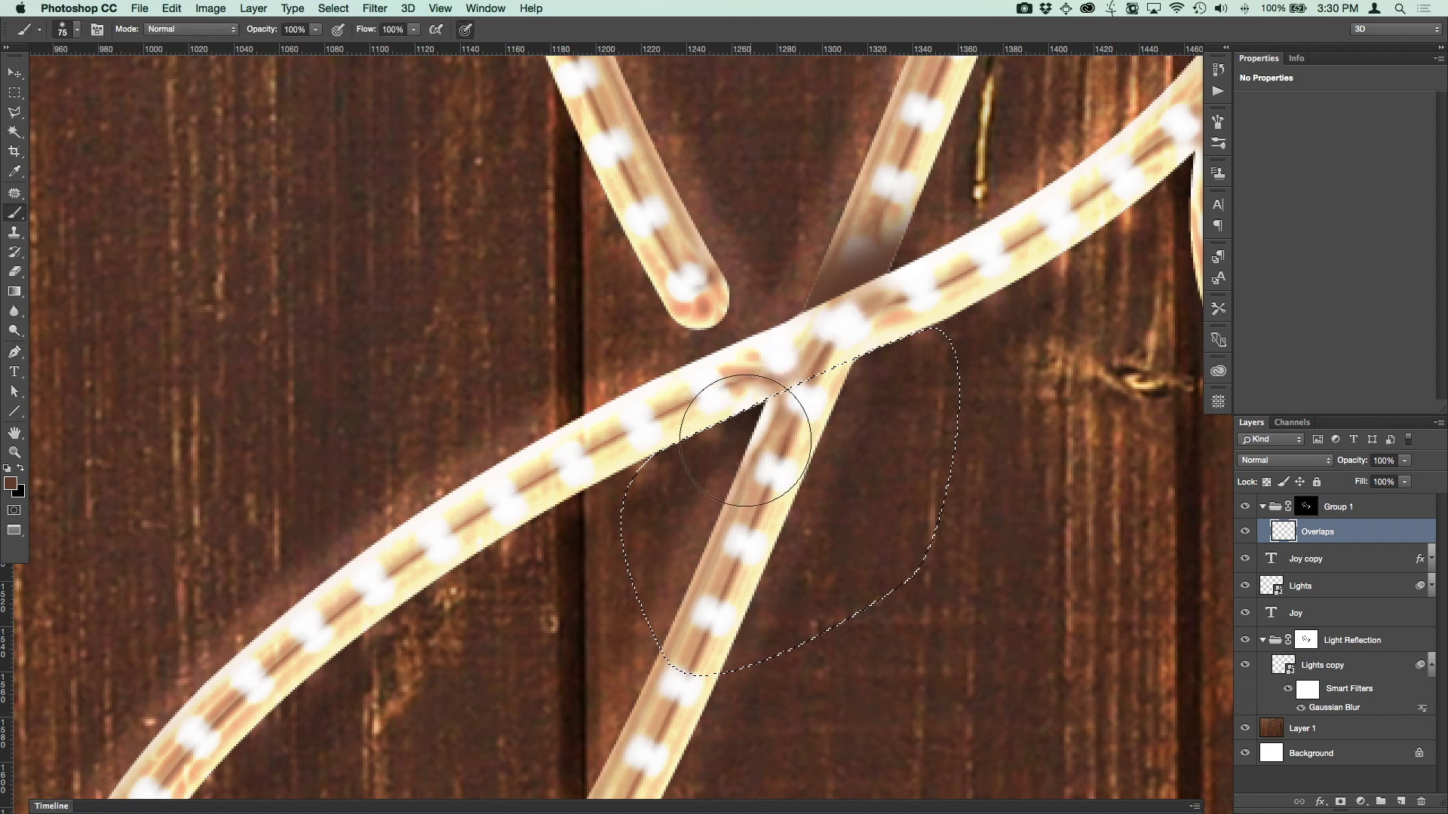
{"action": "mouse_move", "coordinate": [717, 446]}
{"action": "left_mouse_down"}
{"action": "mouse_move", "coordinate": [679, 404]}
{"action": "mouse_move", "coordinate": [821, 377]}
{"action": "left_mouse_up"}
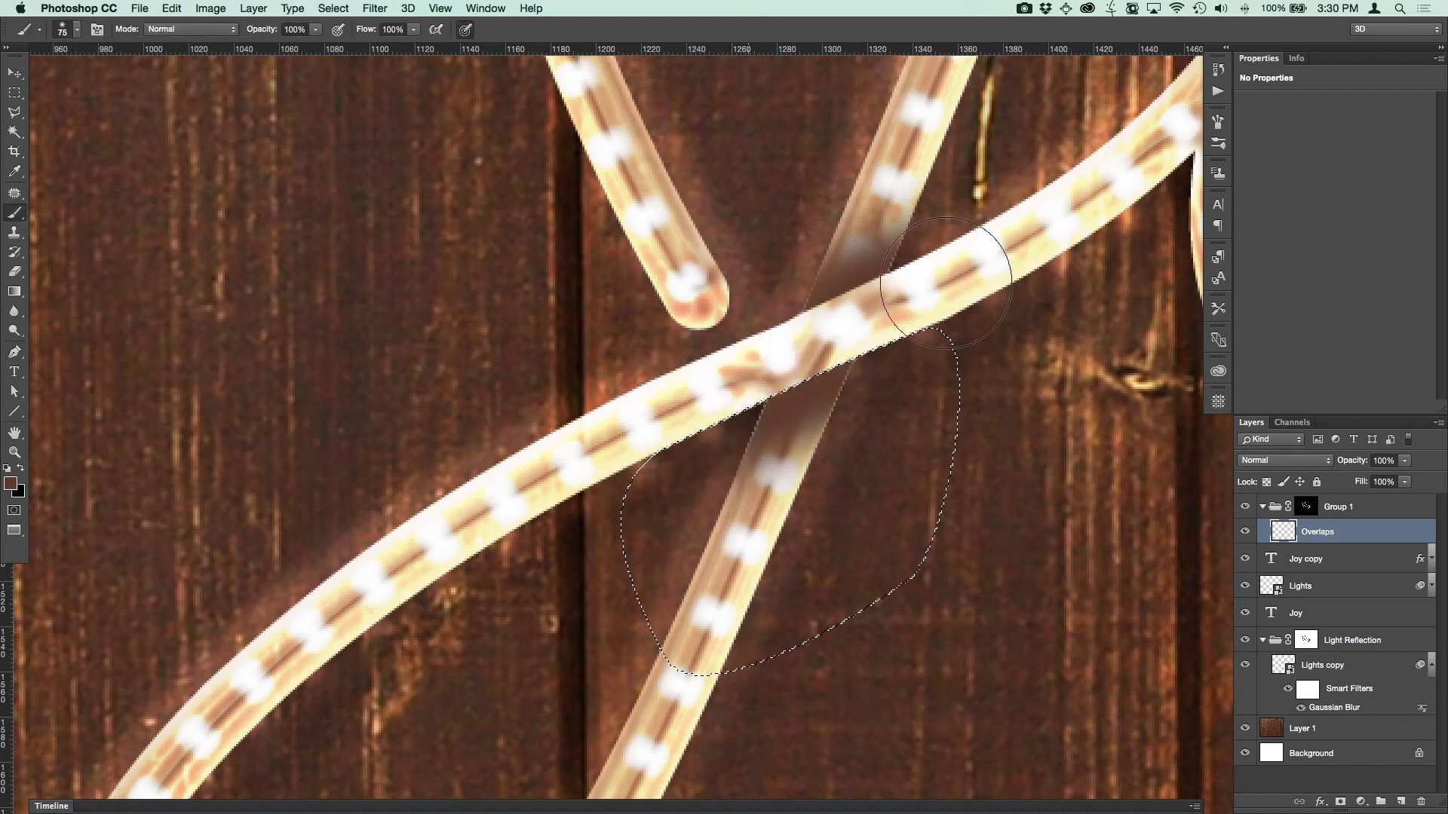
{"action": "key", "text": "super+d"}
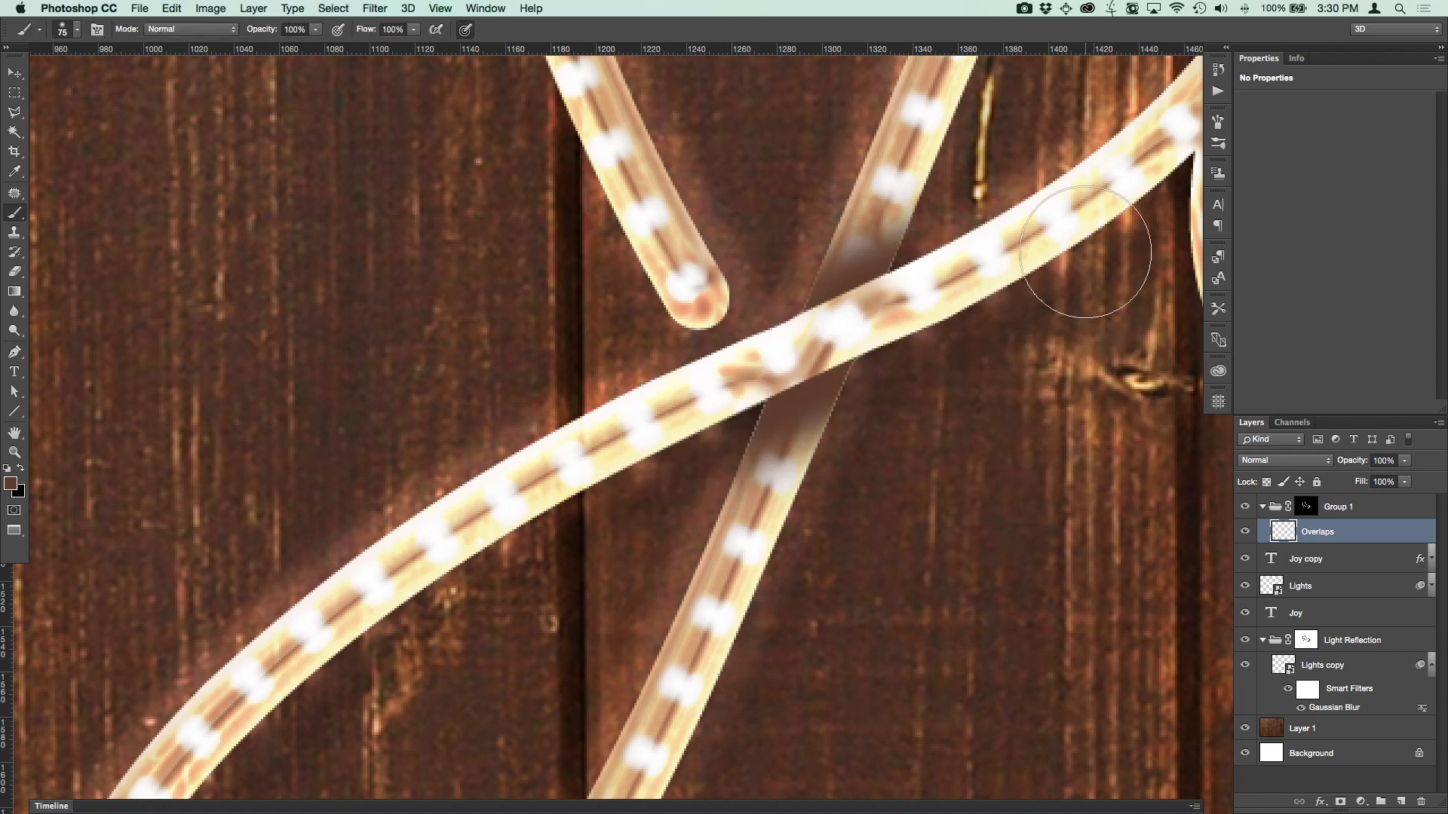
{"action": "scroll", "coordinate": [1085, 252], "scroll_direction": "down", "scroll_amount": 3}
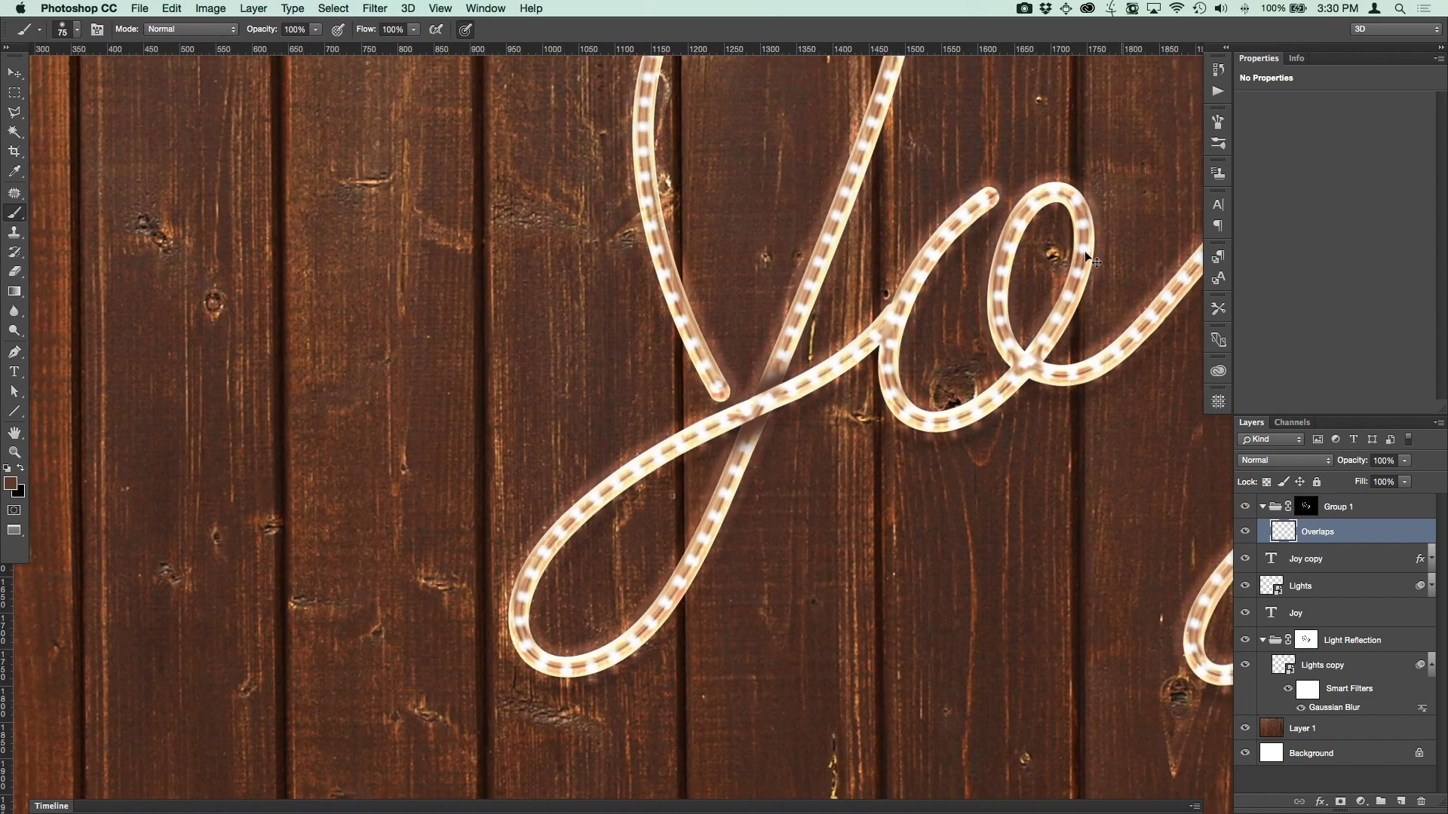
Set the Overlaps layer to 60% opacity and Multiply blend mode
{"action": "scroll", "coordinate": [1089, 260], "scroll_direction": "down", "scroll_amount": 2}
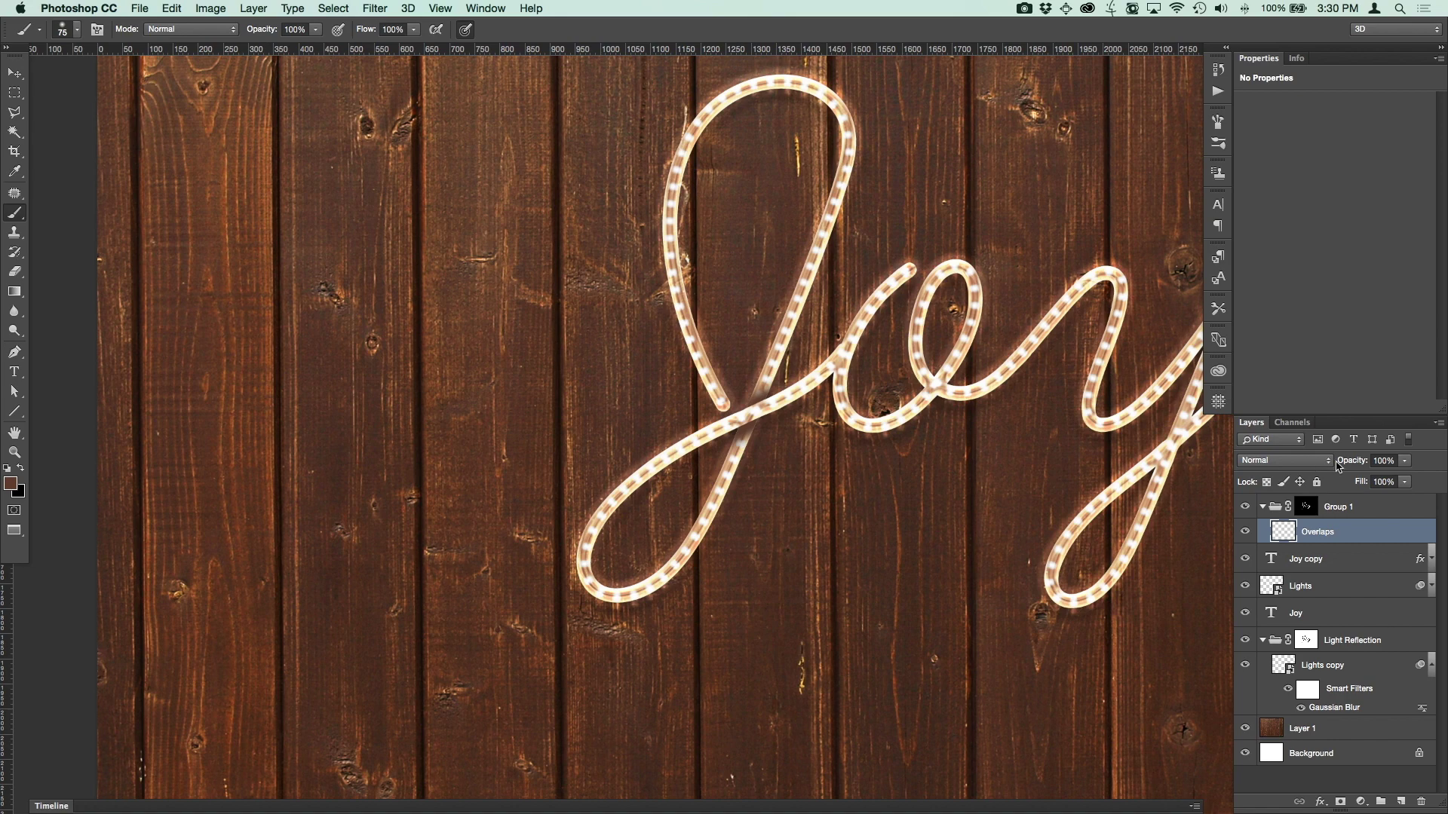
{"action": "left_click", "coordinate": [1380, 460]}
{"action": "type", "text": "60"}
{"action": "left_click", "coordinate": [1283, 461]}
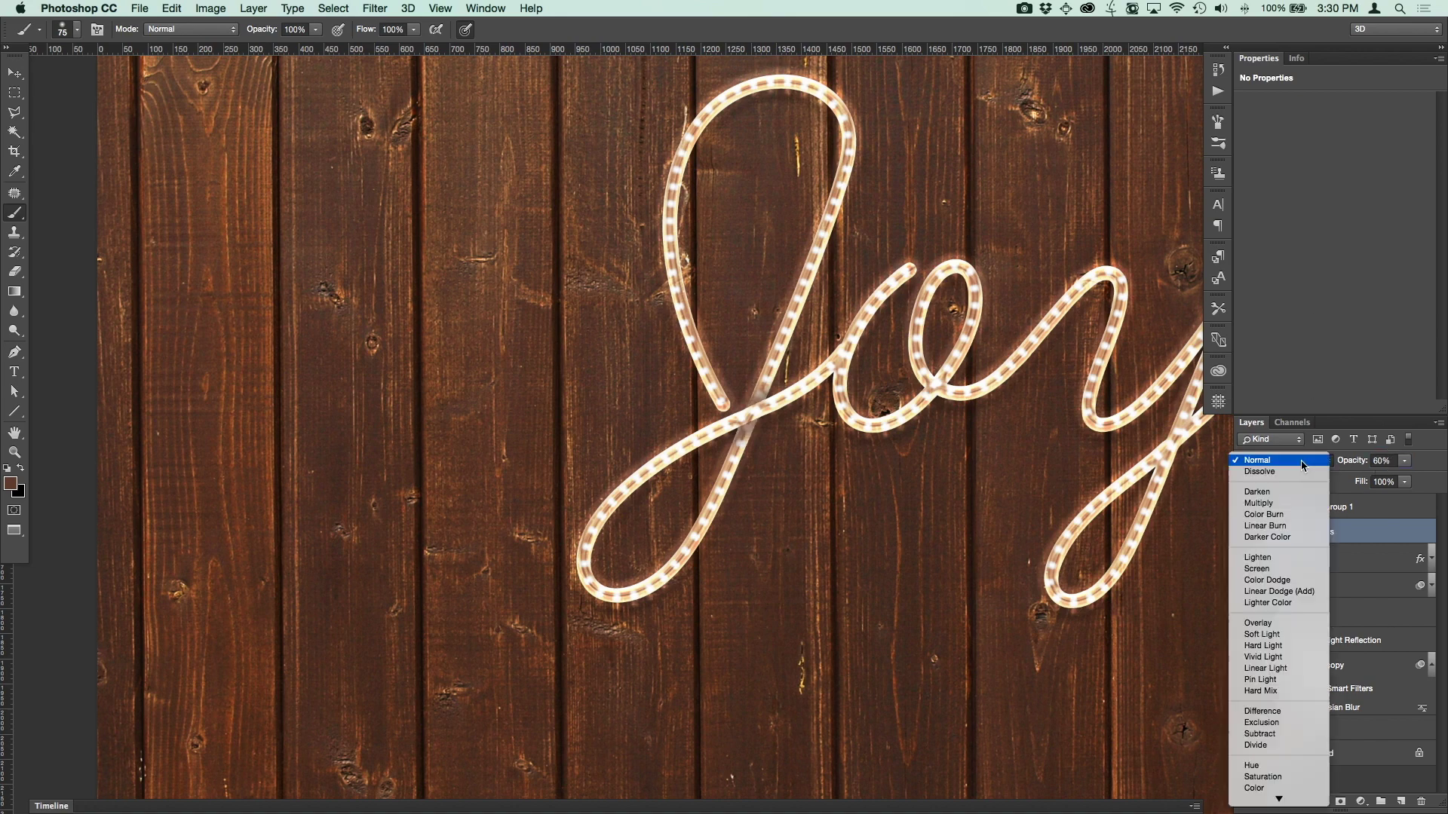
{"action": "left_click", "coordinate": [1284, 504]}
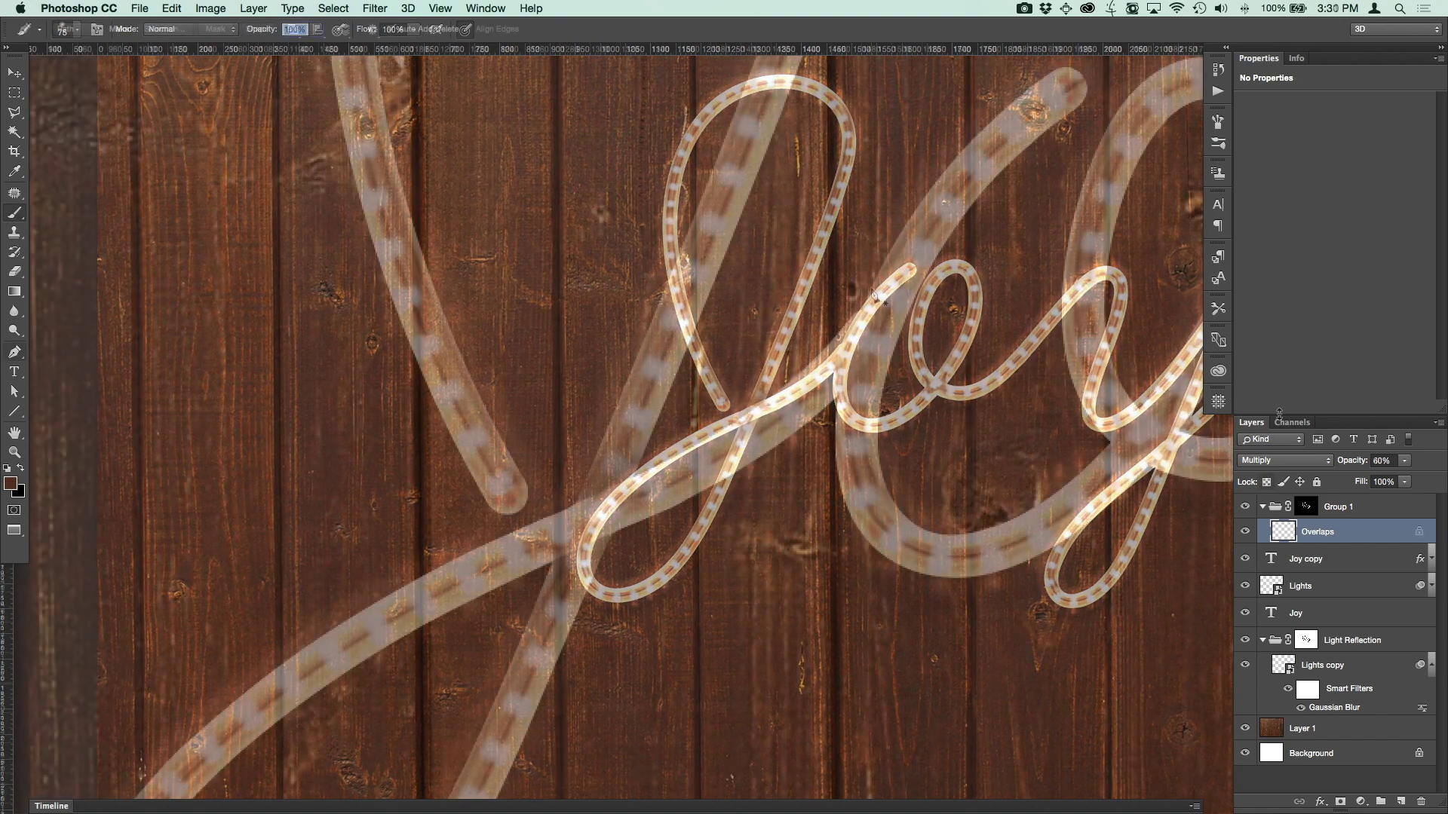
Select the J-to-o rope crossing with a curved outline for shading
{"action": "scroll", "coordinate": [859, 322], "scroll_direction": "up", "scroll_amount": 5}
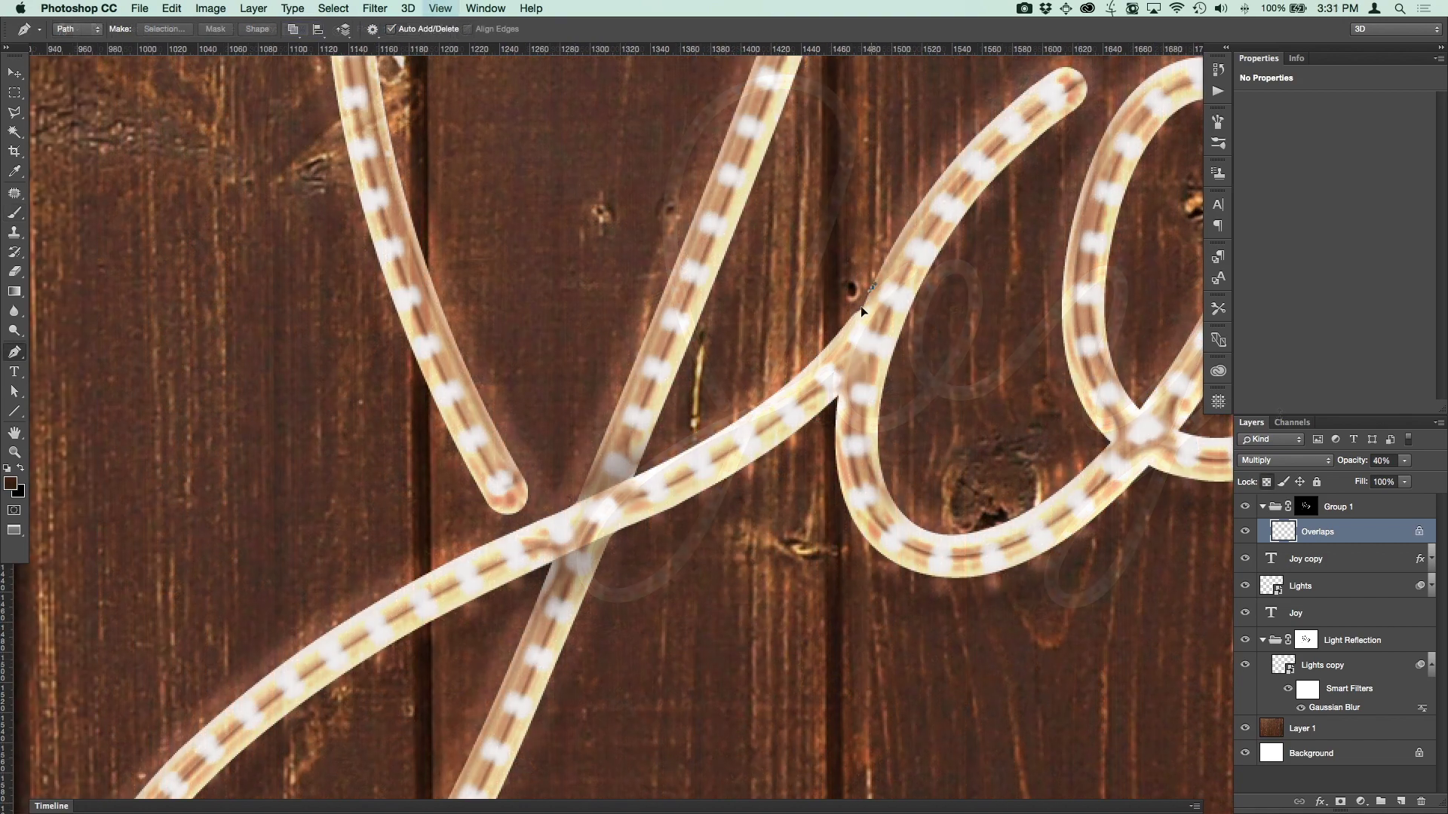
{"action": "left_click", "coordinate": [856, 325]}
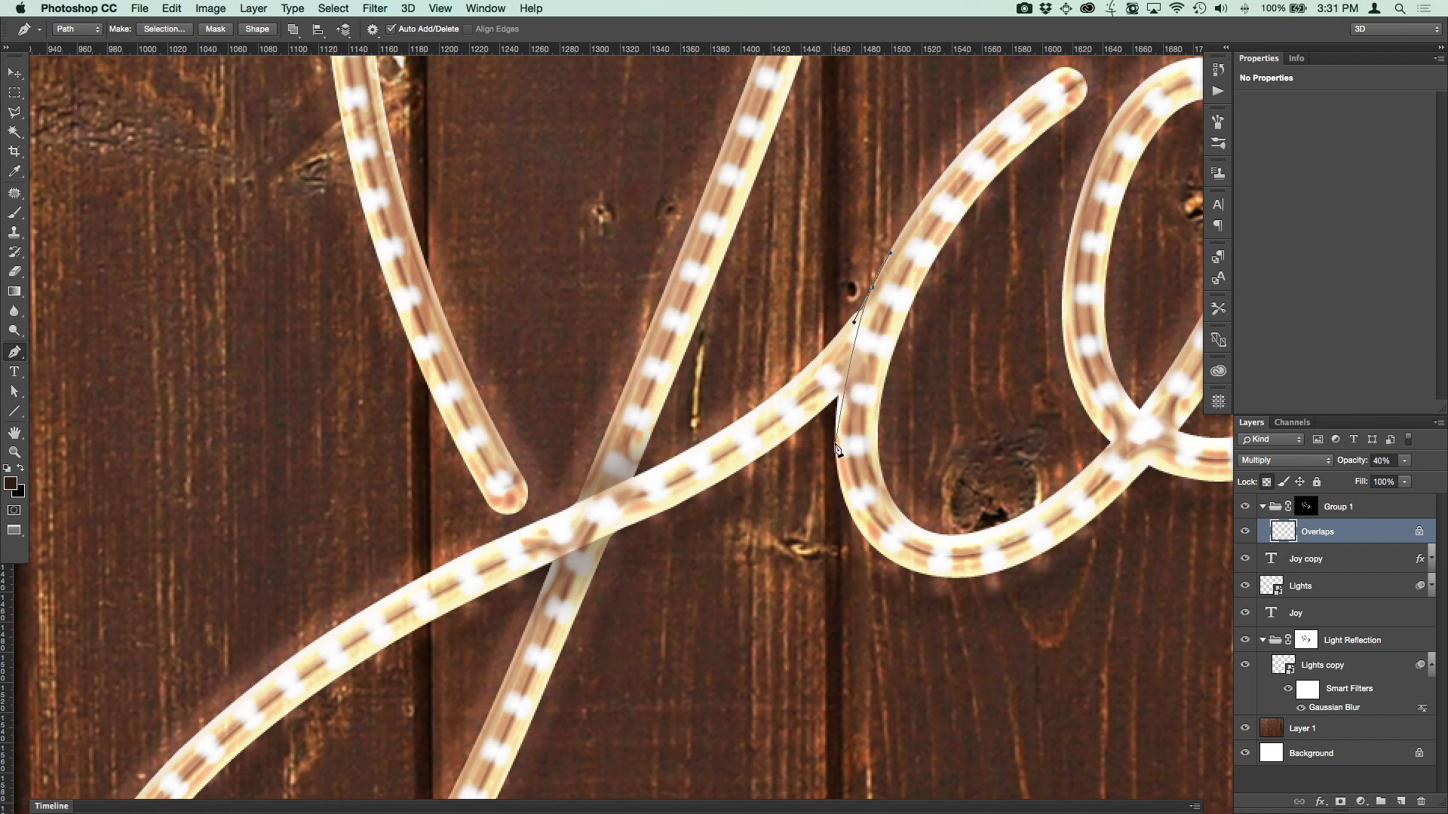
{"action": "left_click_drag", "start_coordinate": [833, 397], "coordinate": [838, 496]}
{"action": "left_click_drag", "start_coordinate": [805, 565], "coordinate": [759, 560]}
{"action": "left_click_drag", "start_coordinate": [659, 486], "coordinate": [678, 413]}
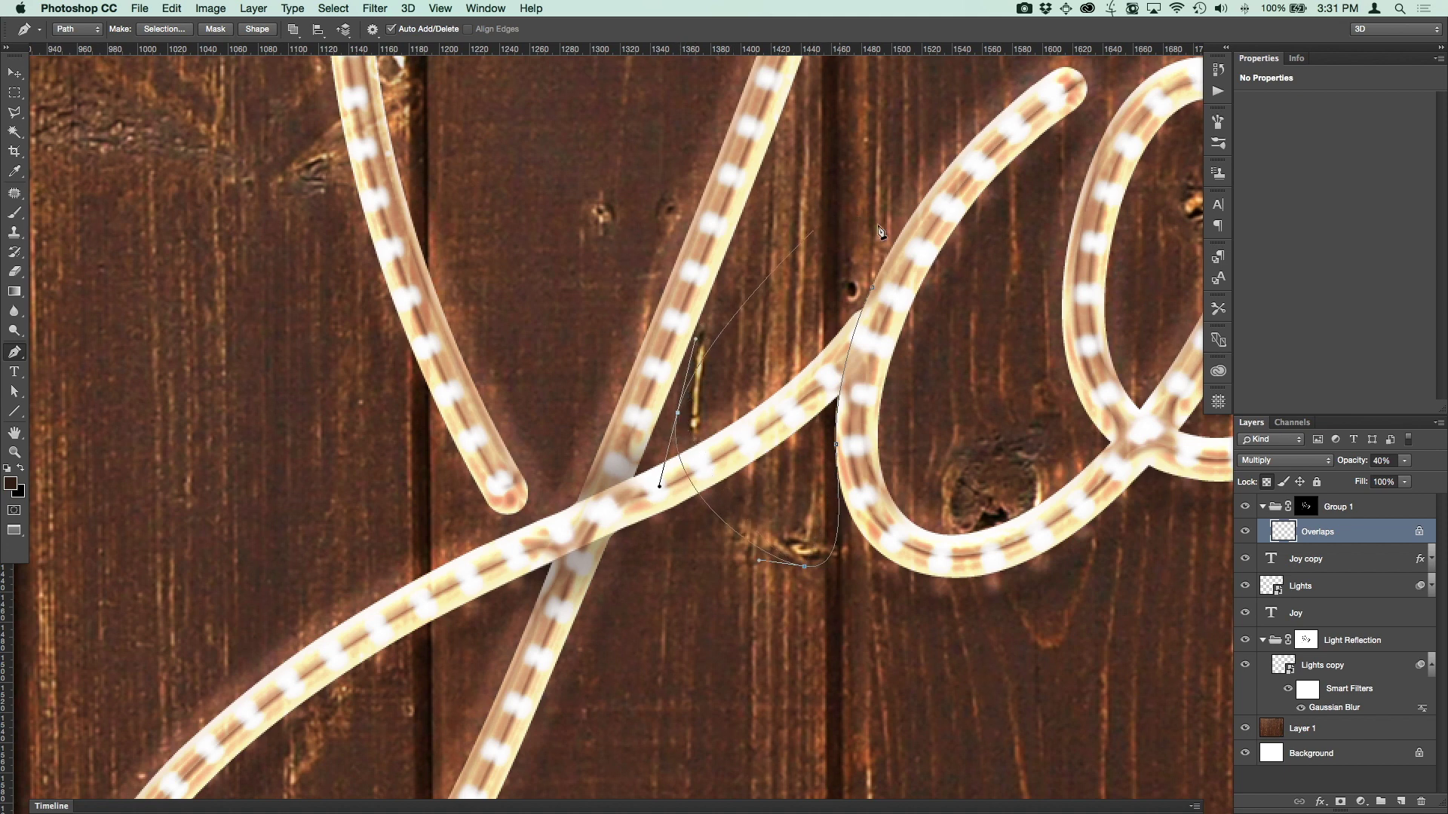
{"action": "left_click_drag", "start_coordinate": [813, 230], "coordinate": [885, 238]}
{"action": "key", "text": "super+Return"}
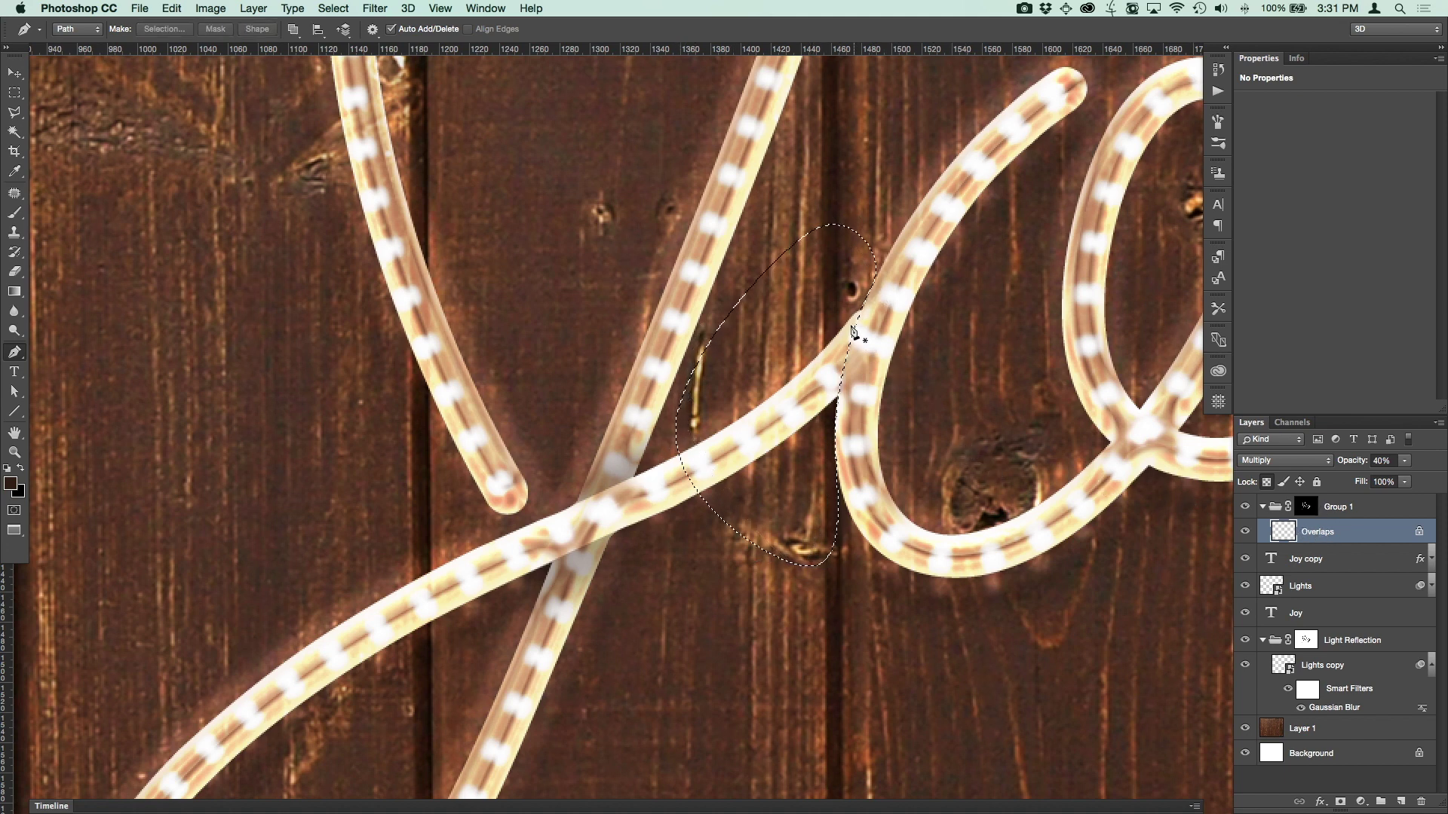
{"action": "key", "text": "b"}
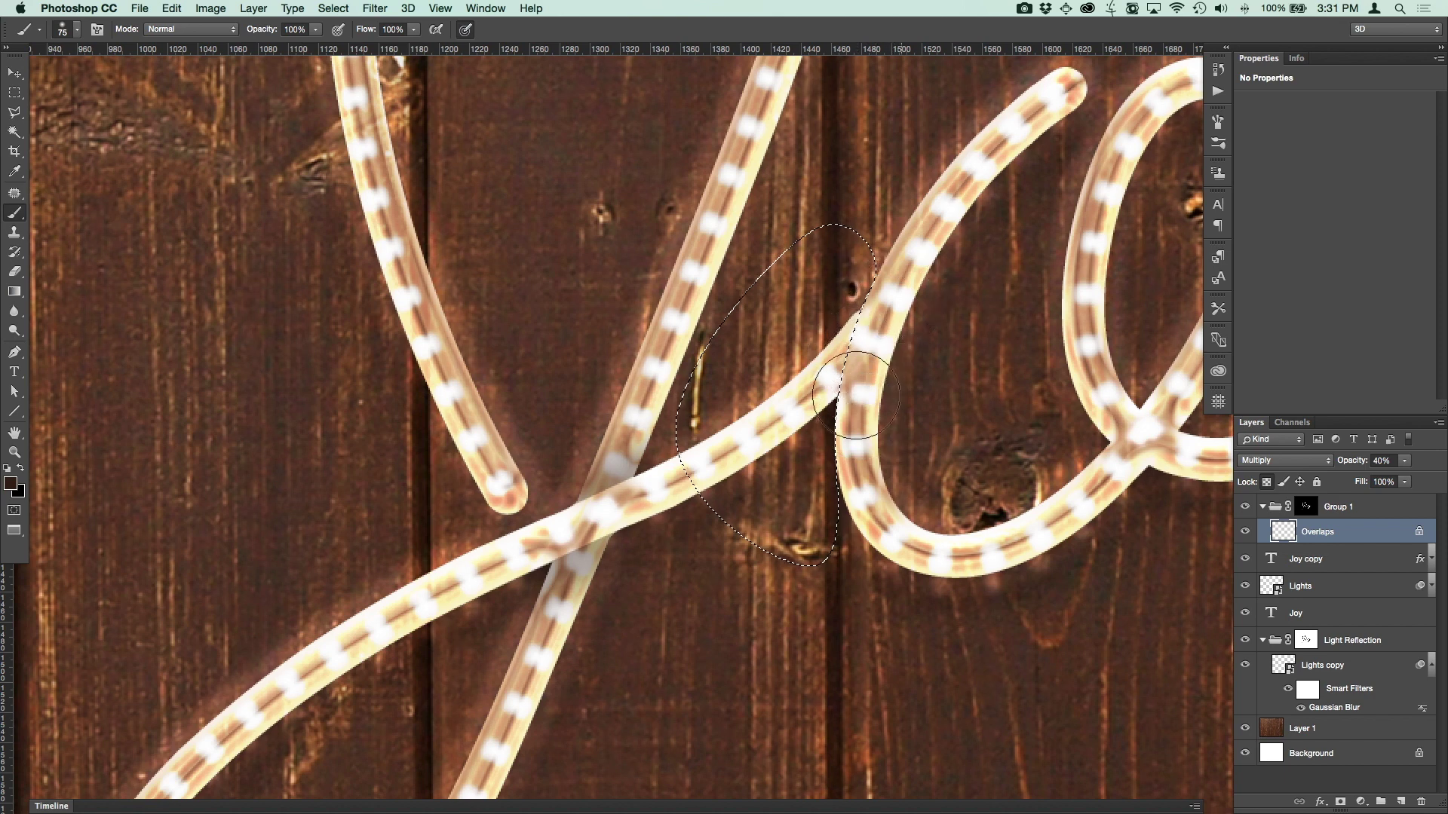
Outline the o loop crossing, redrawing it lower, and shade inside the selection
{"action": "key", "text": "p"}
{"action": "scroll", "coordinate": [905, 502], "scroll_direction": "right", "scroll_amount": 5}
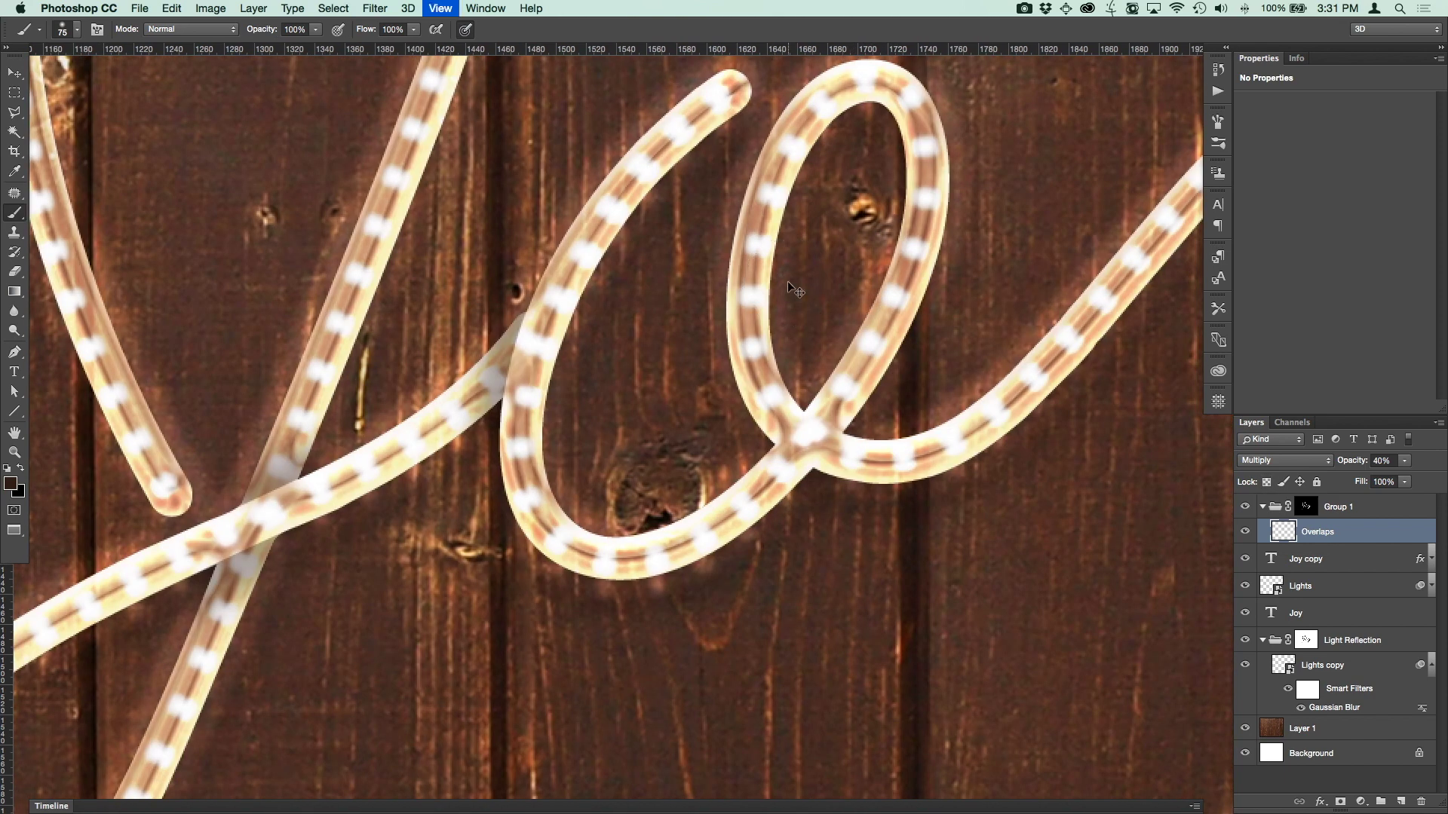
{"action": "key", "text": "super+plus"}
{"action": "left_click", "coordinate": [835, 398]}
{"action": "left_click_drag", "start_coordinate": [958, 442], "coordinate": [1027, 442]}
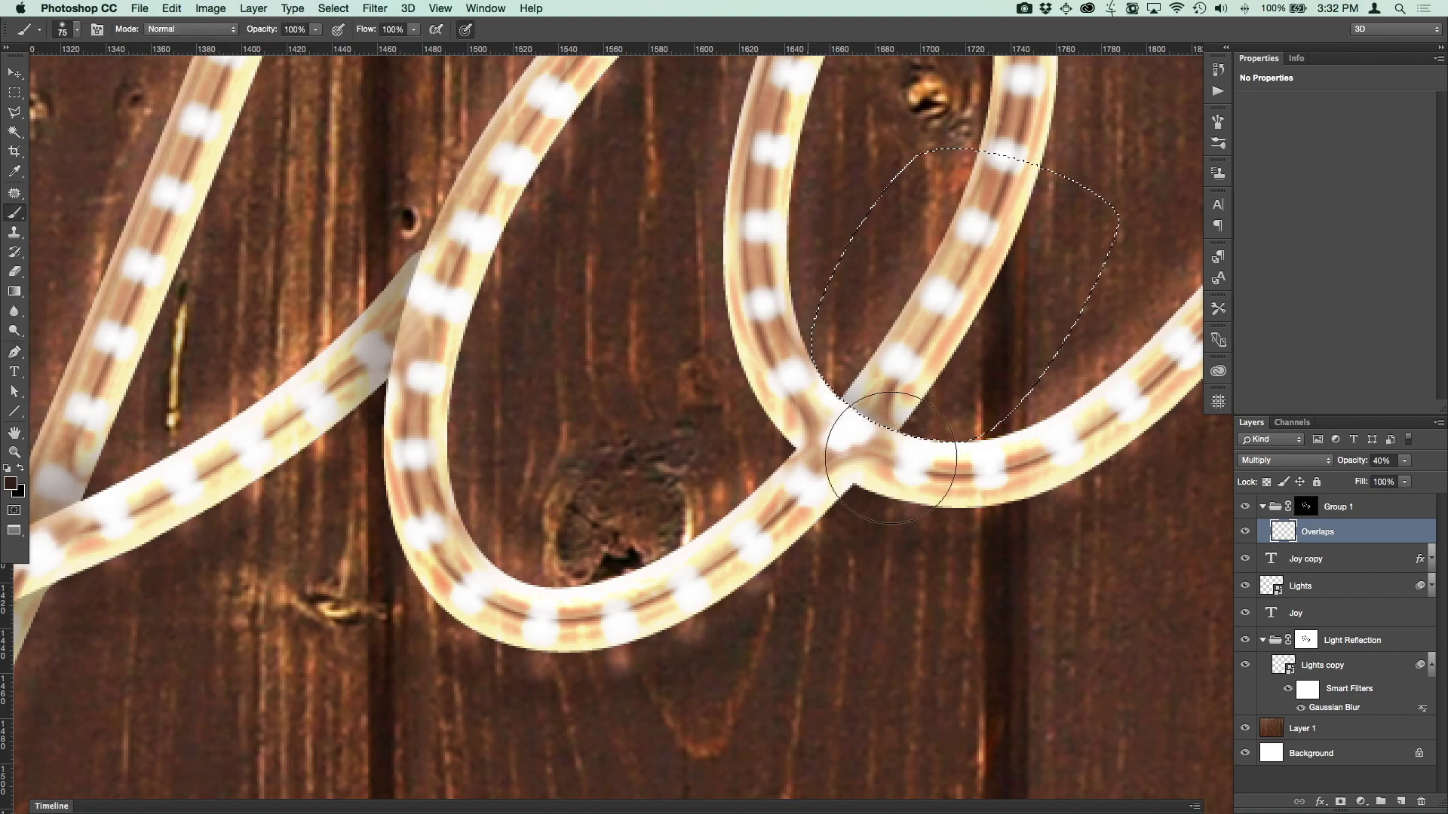
{"action": "key", "text": "BackSpace"}
{"action": "left_click", "coordinate": [797, 454]}
{"action": "left_click_drag", "start_coordinate": [922, 502], "coordinate": [1029, 528]}
{"action": "key", "text": "super+Return"}
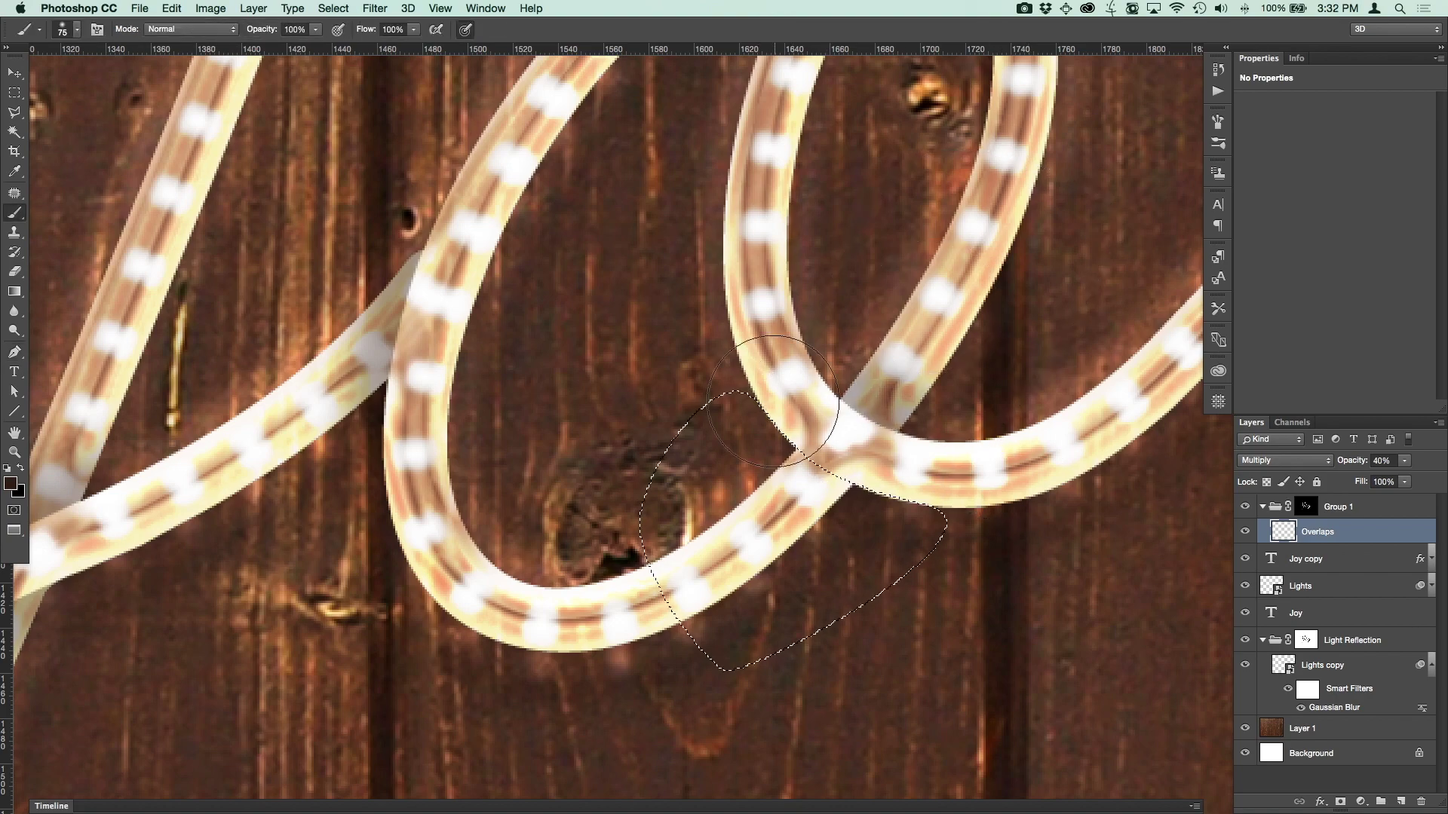
{"action": "key", "text": "b"}
Shade the upper strand overlap of the y inside an outlined selection, then deselect
{"action": "key", "text": "super+0"}
{"action": "scroll", "coordinate": [926, 450], "scroll_direction": "up", "scroll_amount": 5}
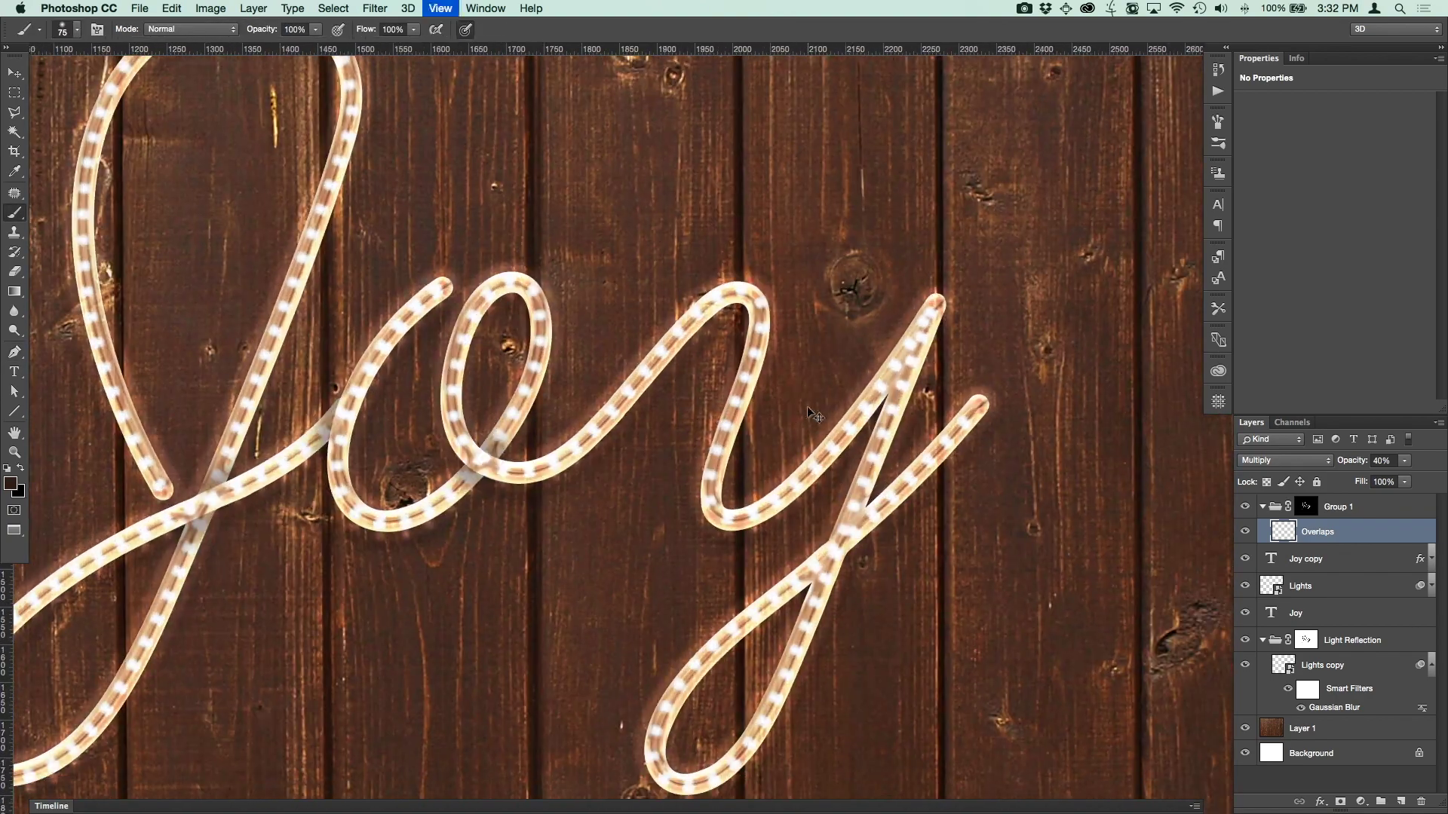
{"action": "key", "text": "p"}
{"action": "left_click", "coordinate": [844, 437]}
{"action": "left_click_drag", "start_coordinate": [948, 179], "coordinate": [874, 110]}
{"action": "key", "text": "super+Return"}
{"action": "key", "text": "b"}
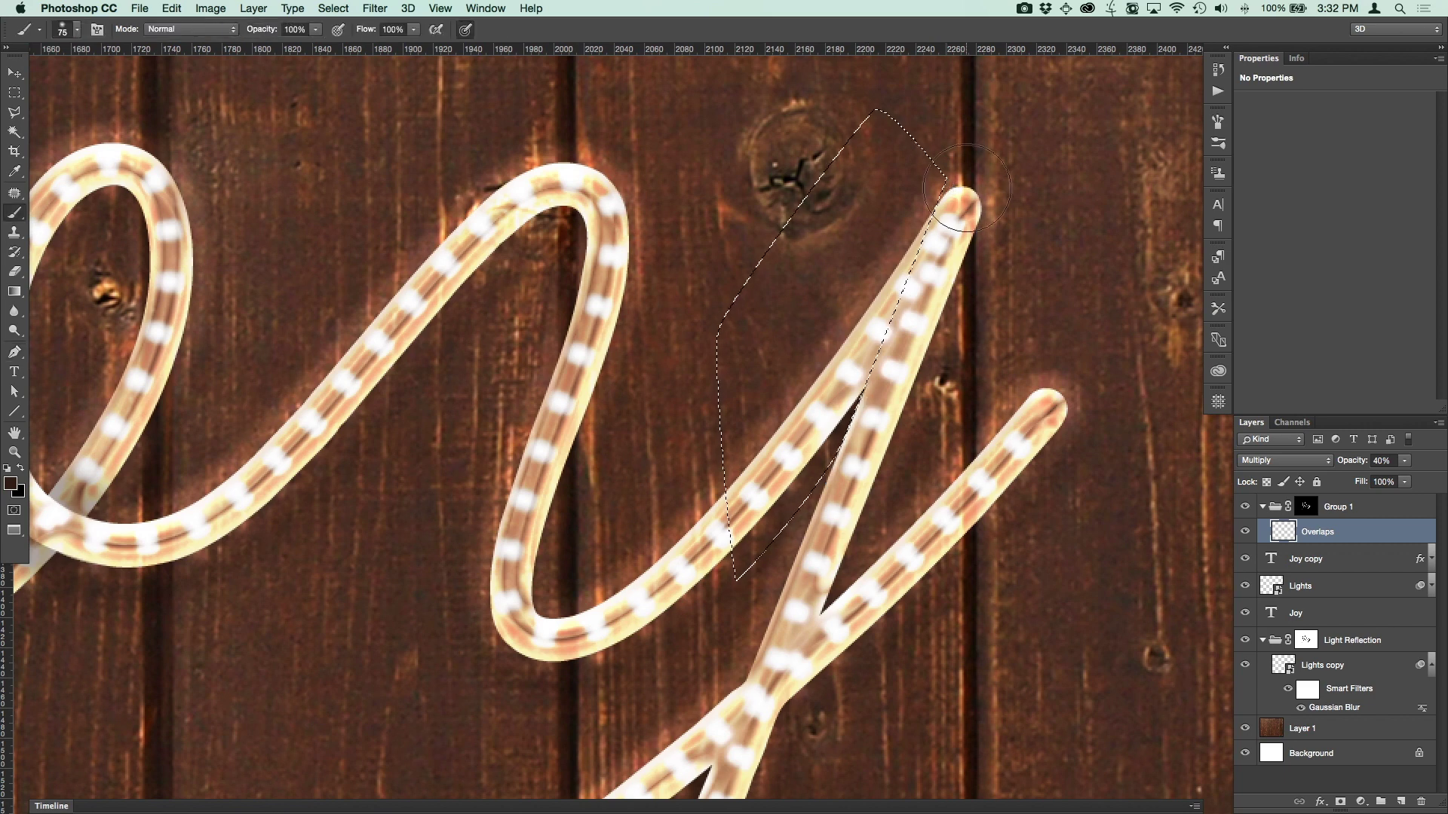
{"action": "left_click_drag", "start_coordinate": [860, 408], "coordinate": [950, 226]}
{"action": "key", "text": "super+d"}
Darken the y's main crossing within a lens-shaped selection
{"action": "scroll", "coordinate": [720, 338], "scroll_direction": "down", "scroll_amount": 5}
{"action": "key", "text": "p"}
{"action": "left_click_drag", "start_coordinate": [844, 425], "coordinate": [886, 386]}
{"action": "left_click", "coordinate": [1085, 117]}
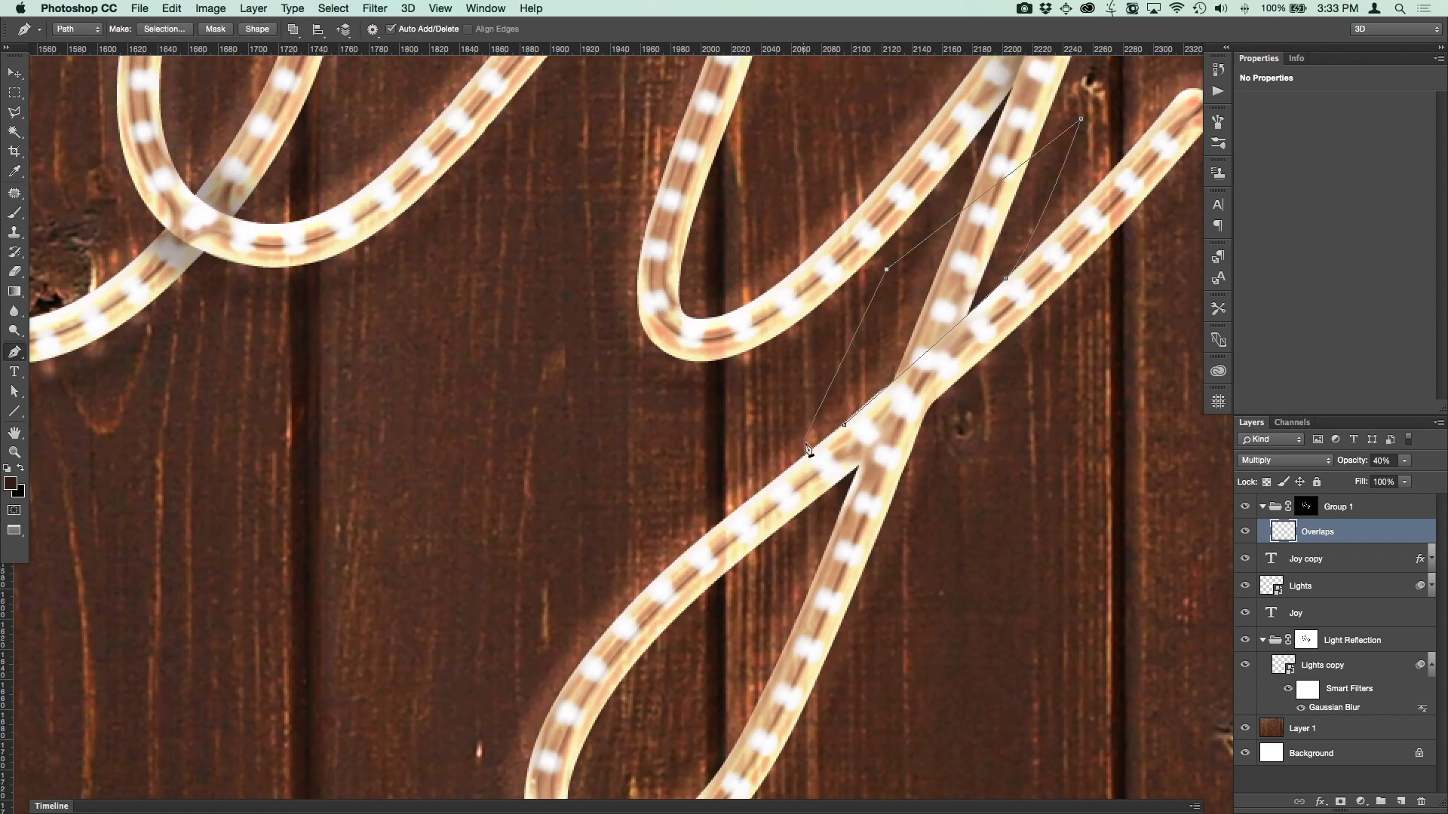
{"action": "left_click", "coordinate": [892, 265]}
{"action": "left_click", "coordinate": [844, 425]}
{"action": "key", "text": "super+Return"}
{"action": "key", "text": "b"}
{"action": "mouse_move", "coordinate": [1017, 128]}
{"action": "left_mouse_down"}
{"action": "mouse_move", "coordinate": [905, 362]}
{"action": "mouse_move", "coordinate": [882, 482]}
{"action": "left_mouse_up"}
Shade the lower y crossing inside a four-sided selection, deselect, and zoom out
{"action": "key", "text": "p"}
{"action": "left_click", "coordinate": [872, 450]}
{"action": "left_click", "coordinate": [890, 575]}
{"action": "left_click", "coordinate": [1046, 476]}
{"action": "left_click", "coordinate": [995, 349]}
{"action": "key", "text": "super+Return"}
{"action": "key", "text": "b"}
{"action": "key", "text": "super+d"}
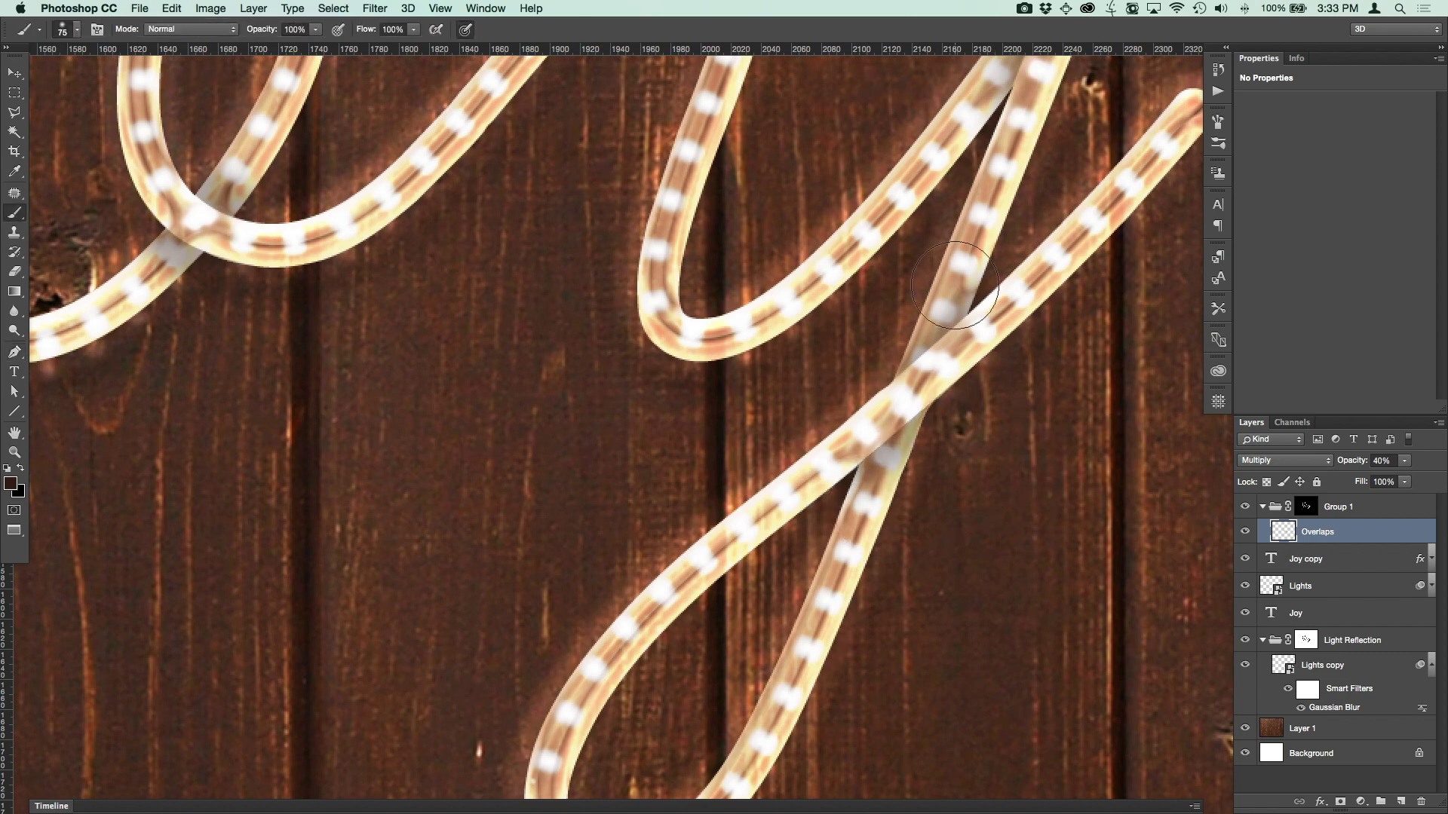
{"action": "key", "text": "super+minus"}
{"action": "key", "text": "super+minus"}
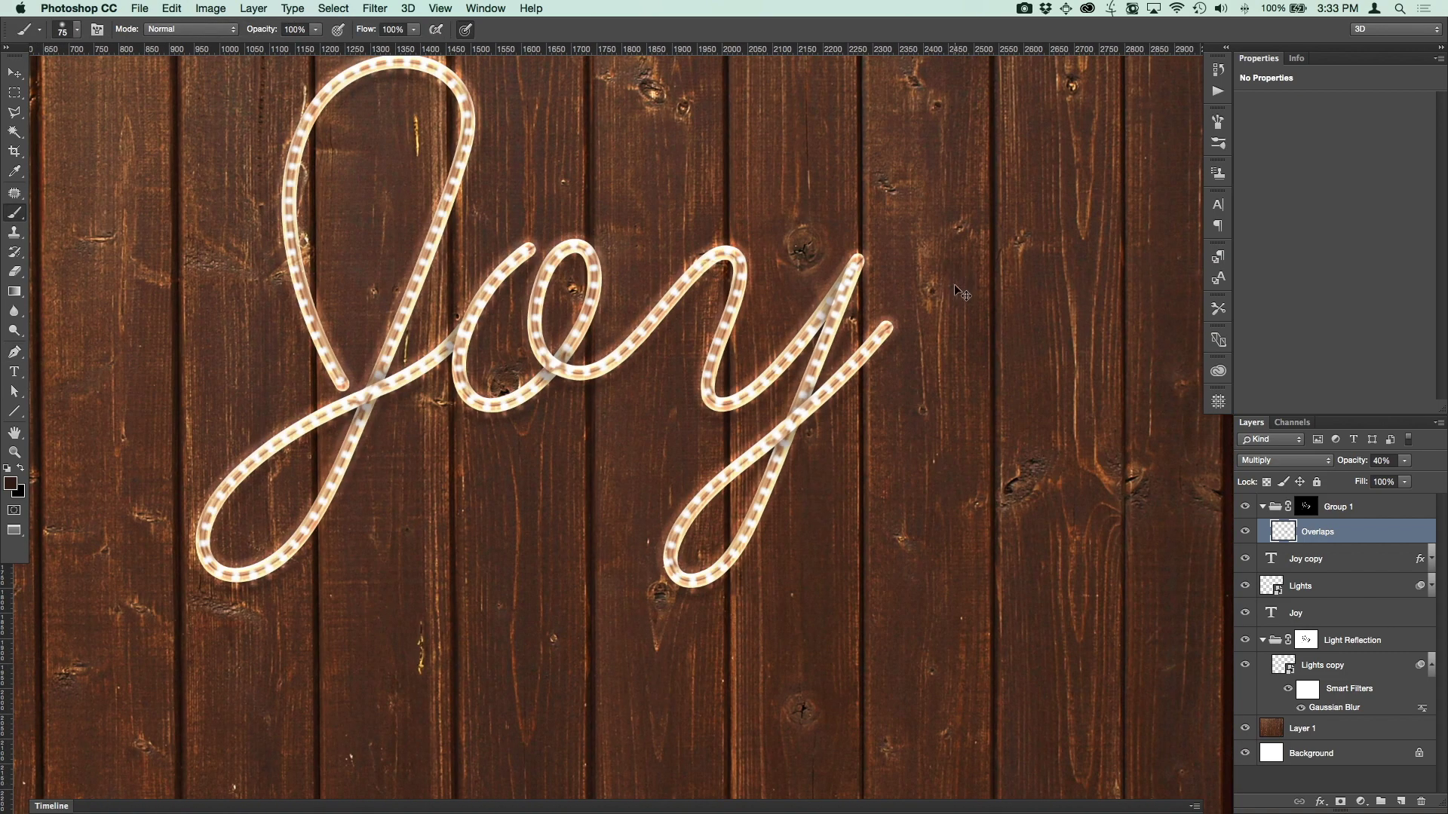
Zoom out to show the whole Joy rope-light sign, then select and collapse Group 1 in the Layers panel
{"action": "key", "text": "super+minus"}
{"action": "left_click_drag", "start_coordinate": [769, 362], "coordinate": [797, 386]}
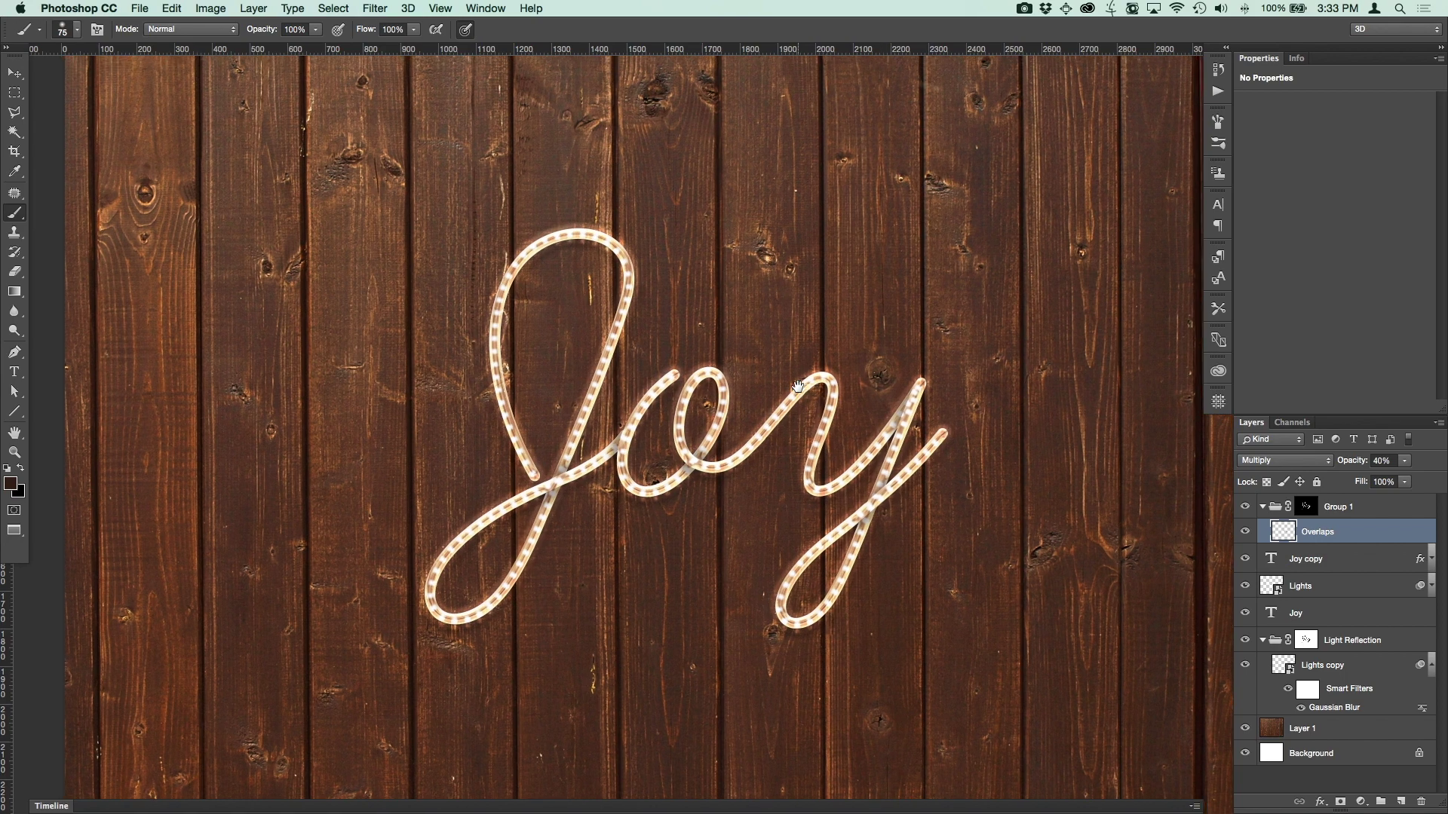
{"action": "key", "text": "super+minus"}
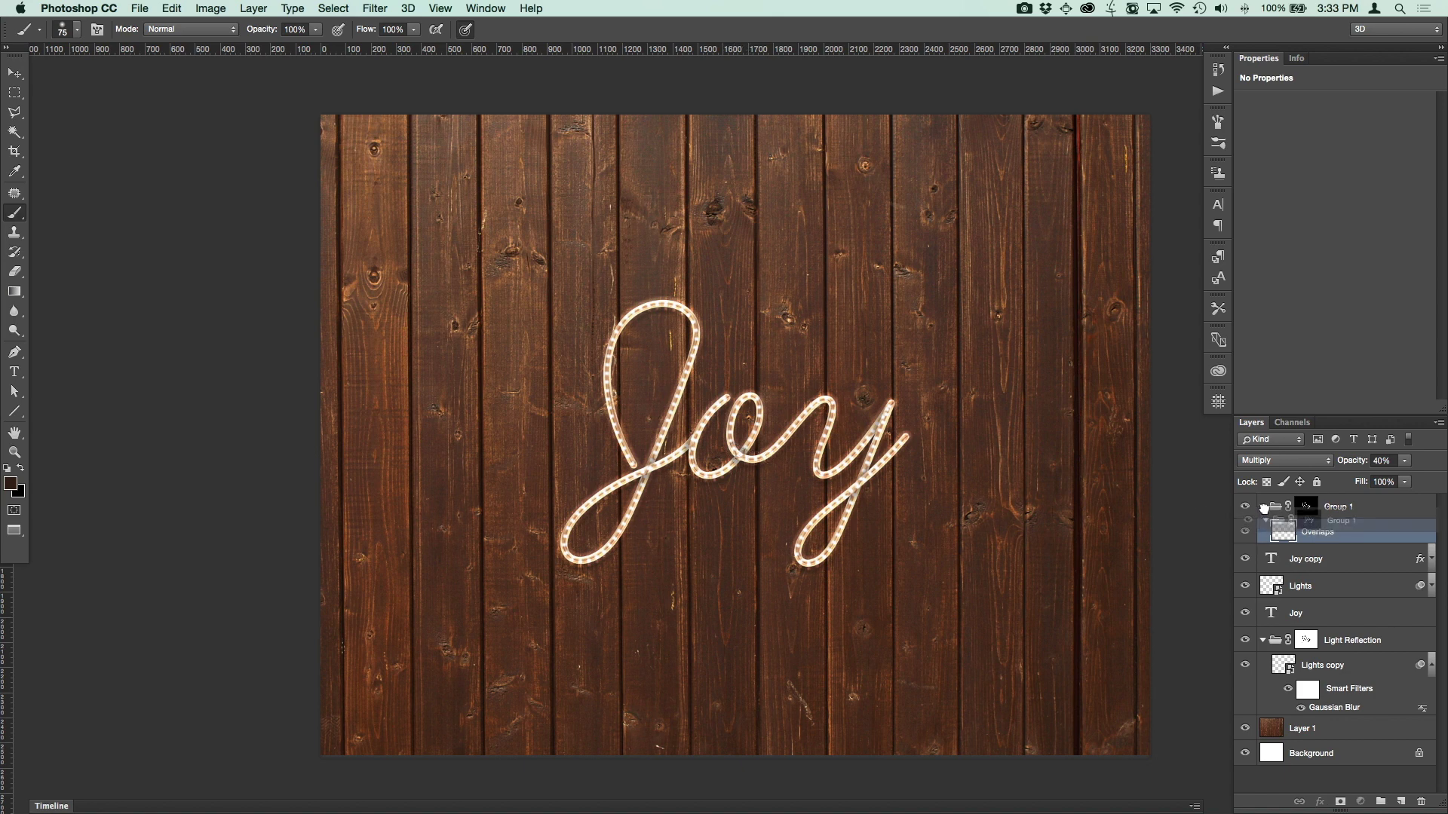
{"action": "left_click", "coordinate": [1307, 507]}
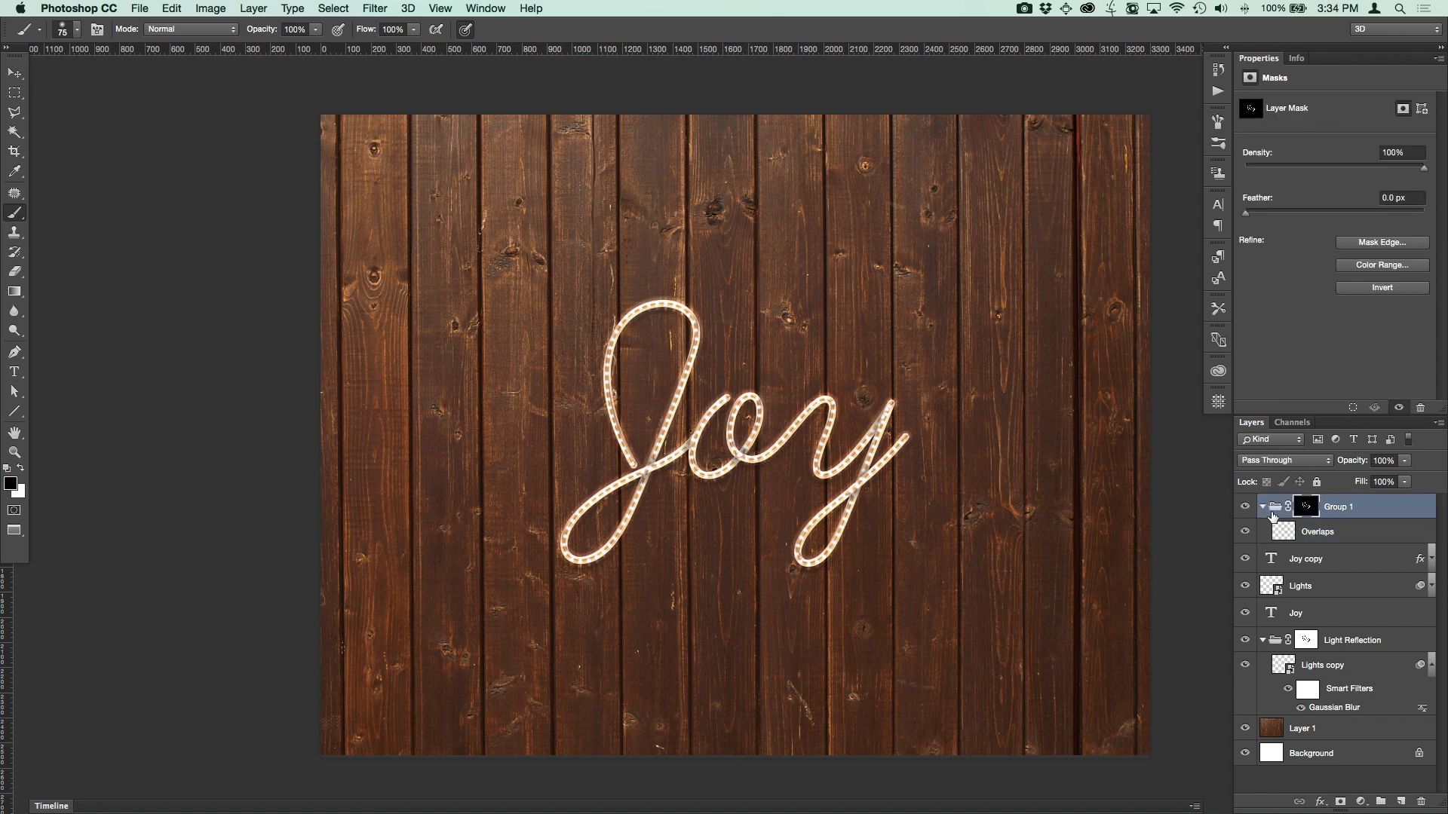
{"action": "left_click", "coordinate": [1261, 507]}
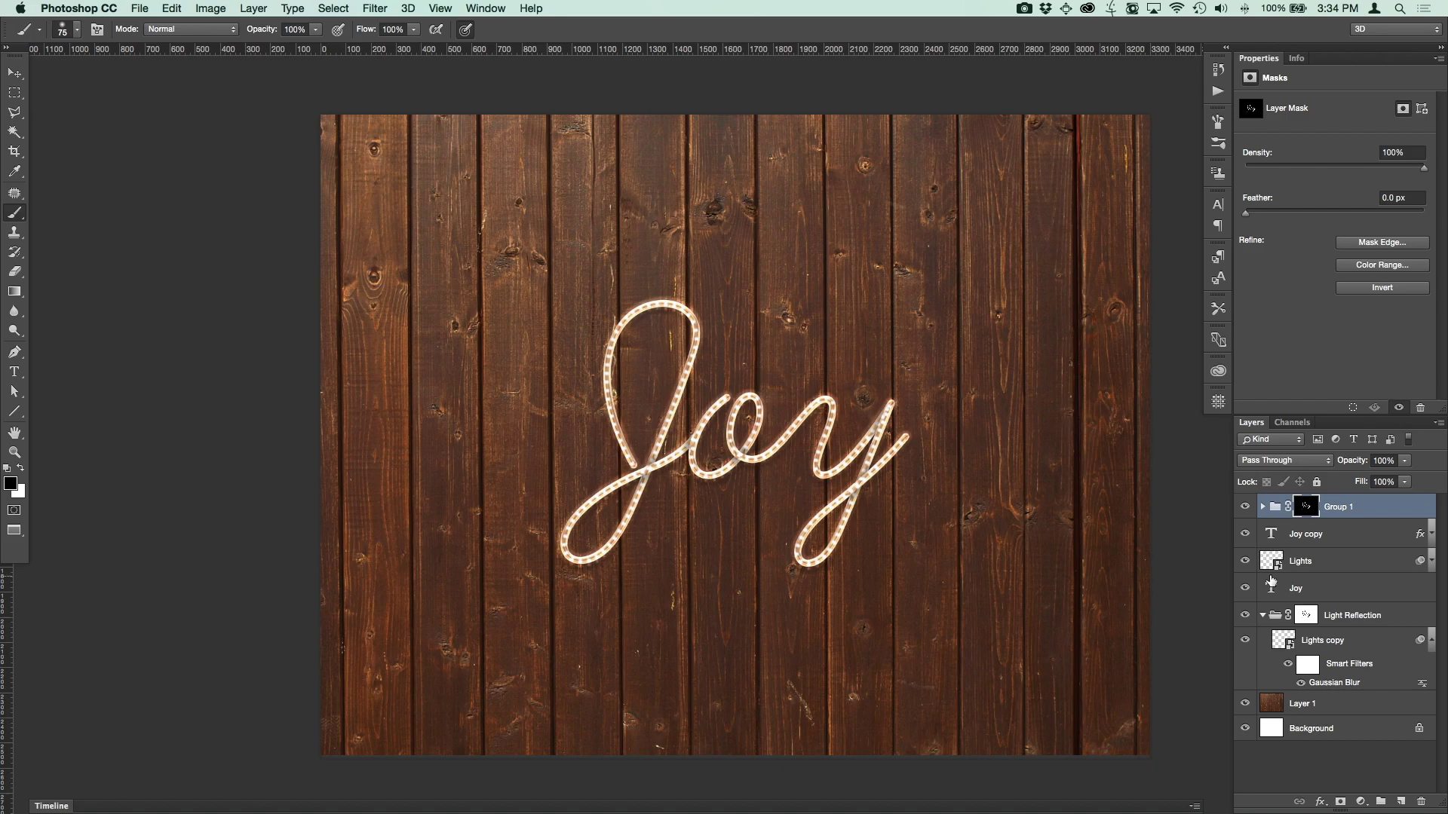